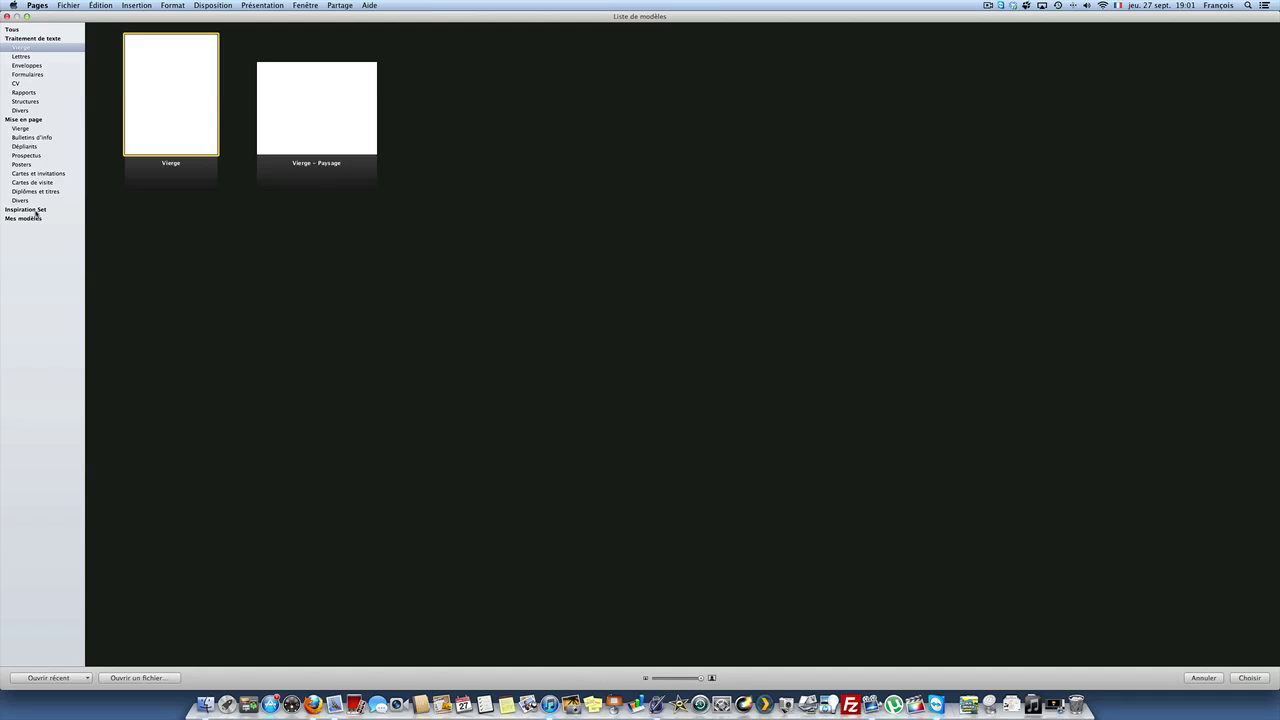
Create a new portrait document from the blank word-processing template Vierge
left_click(44, 47)
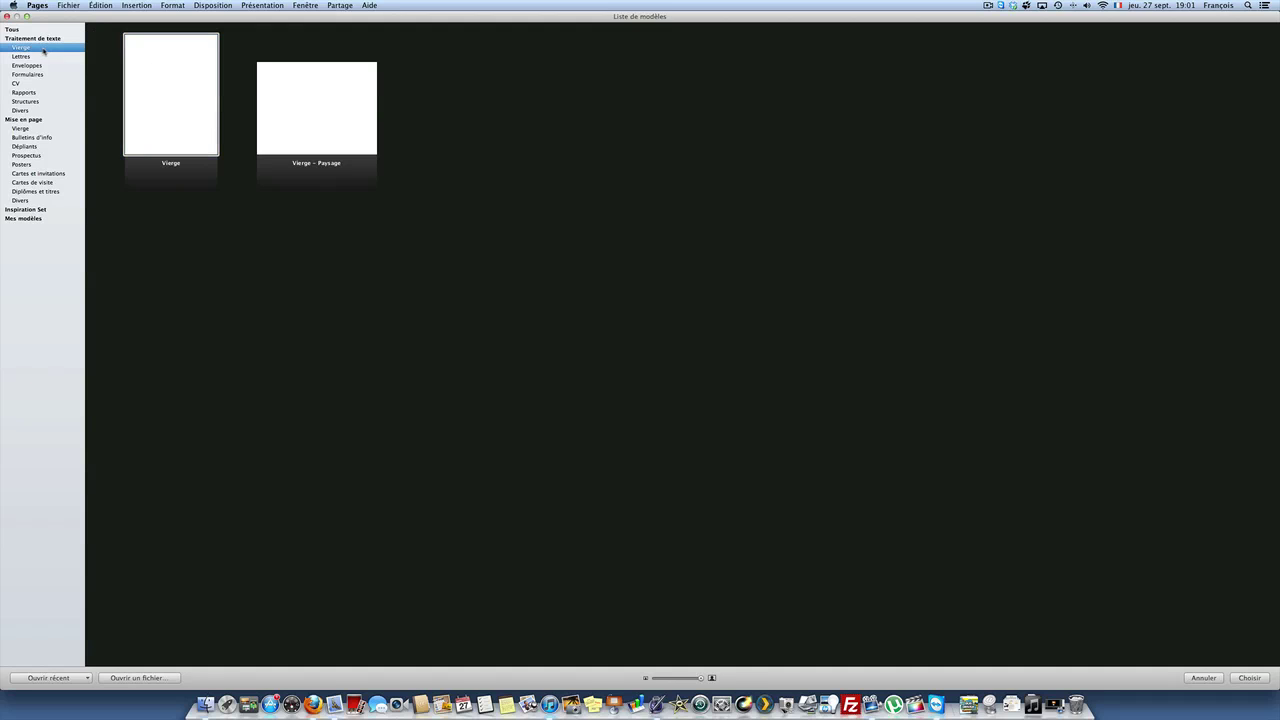
double_click(198, 89)
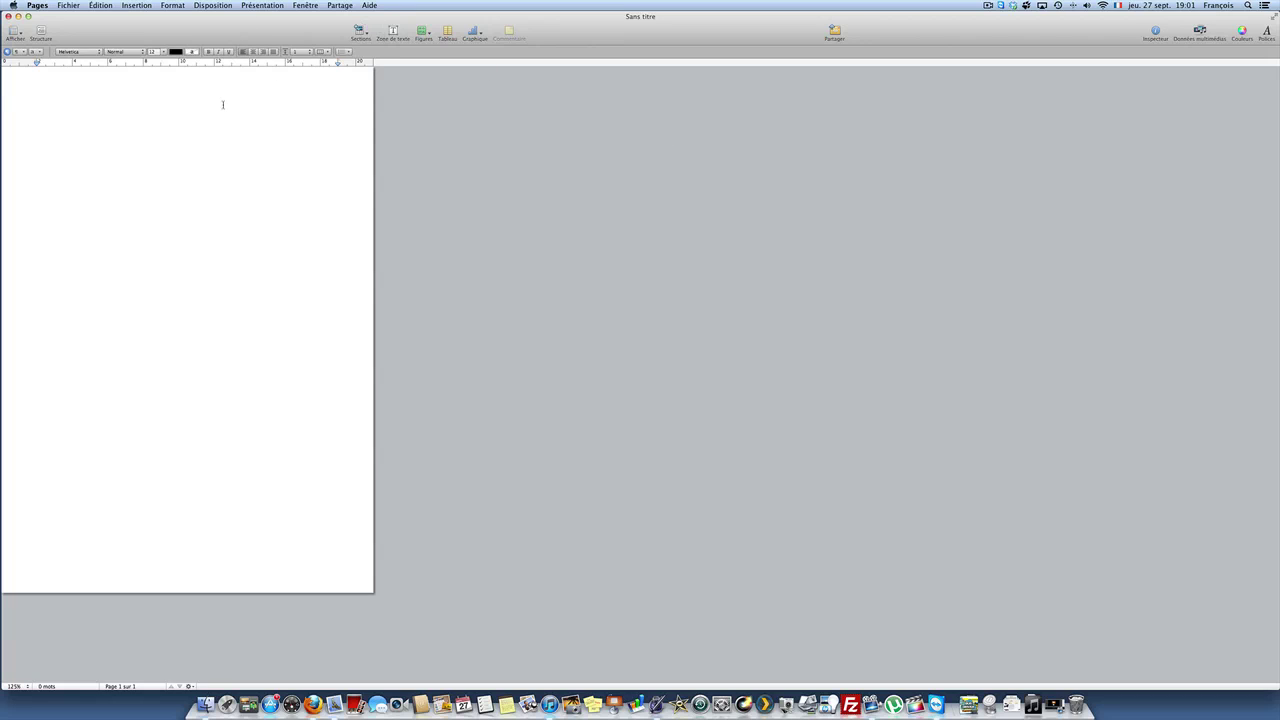
Try outline mode with a trial heading "Titre 1", clear the heading, and return to the normal document view
left_click(41, 33)
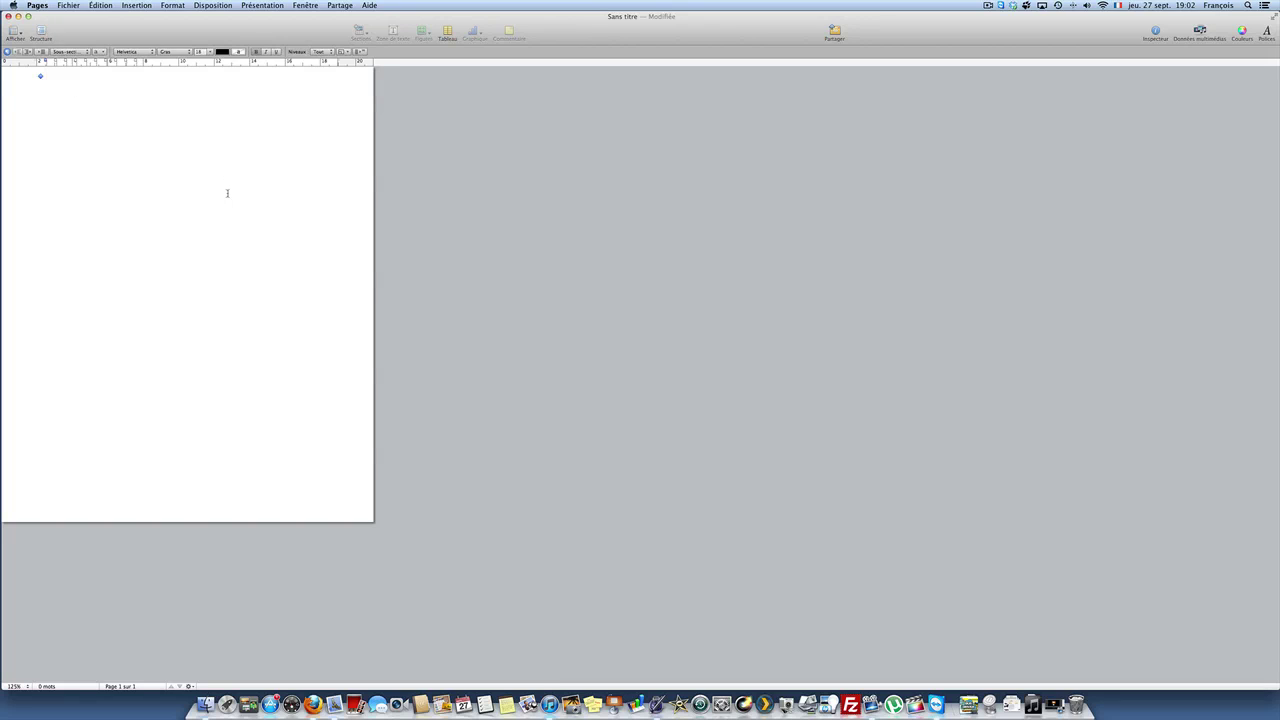
type("Titre 1")
key("BackSpace")
key("BackSpace")
key("BackSpace")
key("BackSpace")
key("BackSpace")
key("BackSpace")
key("BackSpace")
key("BackSpace")
left_click_drag(45, 62, 54, 62)
left_click_drag(54, 62, 125, 62)
key("BackSpace")
left_click(41, 33)
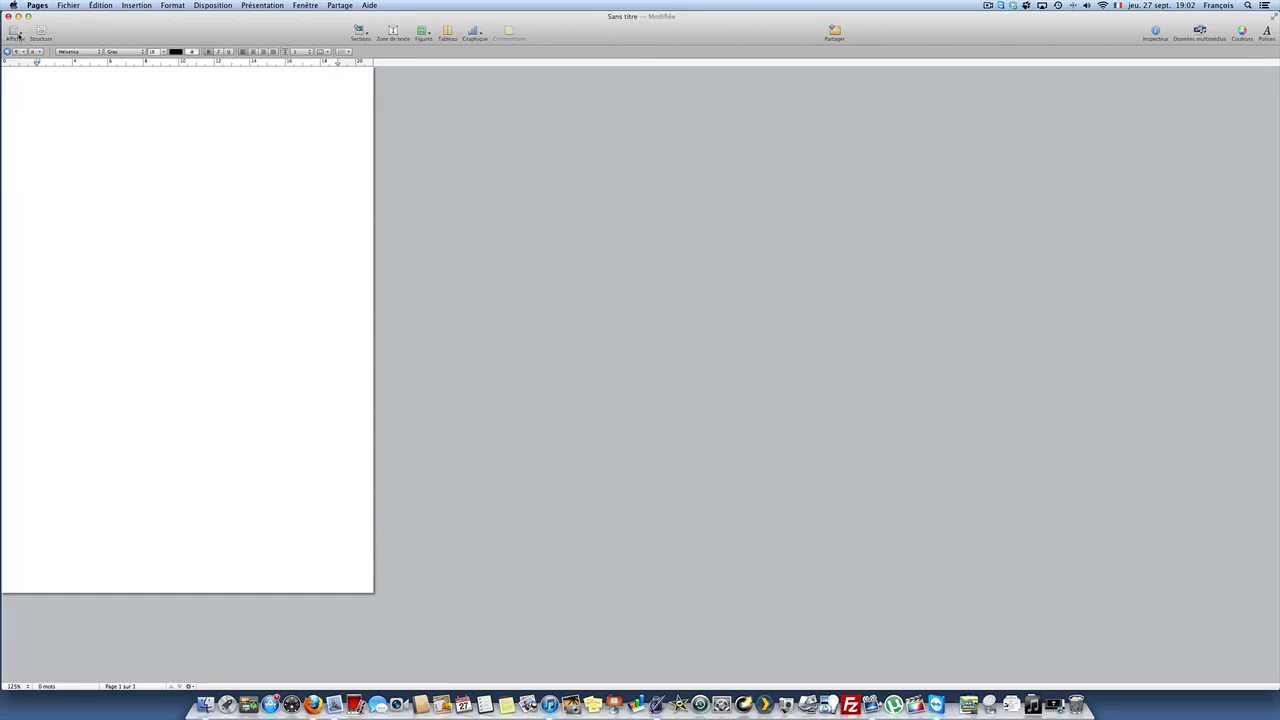
Show the page thumbnails and add empty lines until the document extends onto a second page
left_click(20, 35)
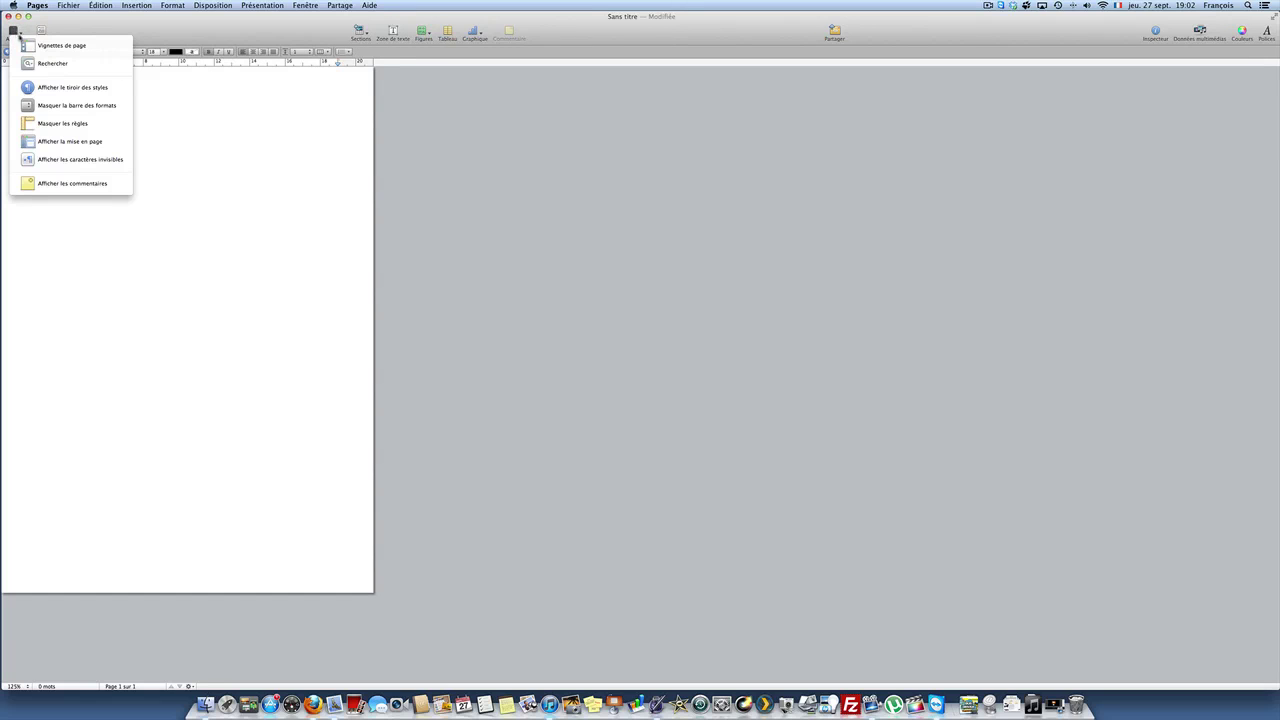
left_click(62, 46)
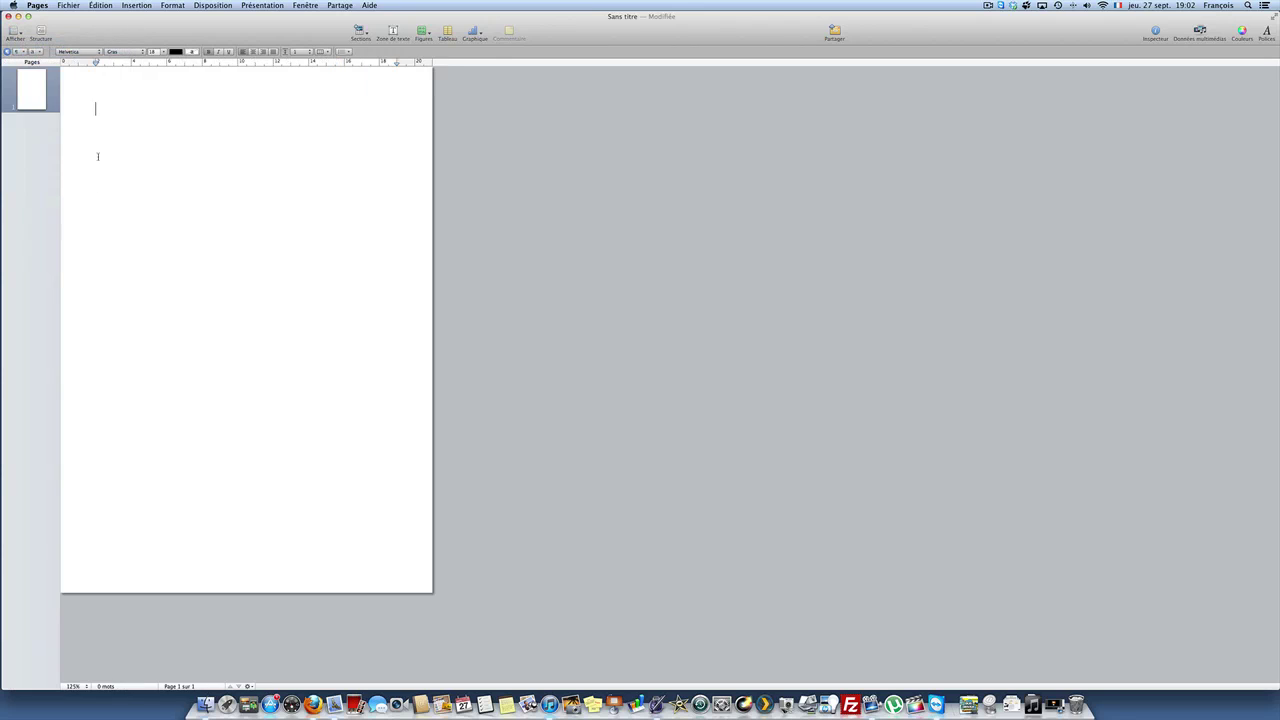
left_click(140, 160)
key("Return")
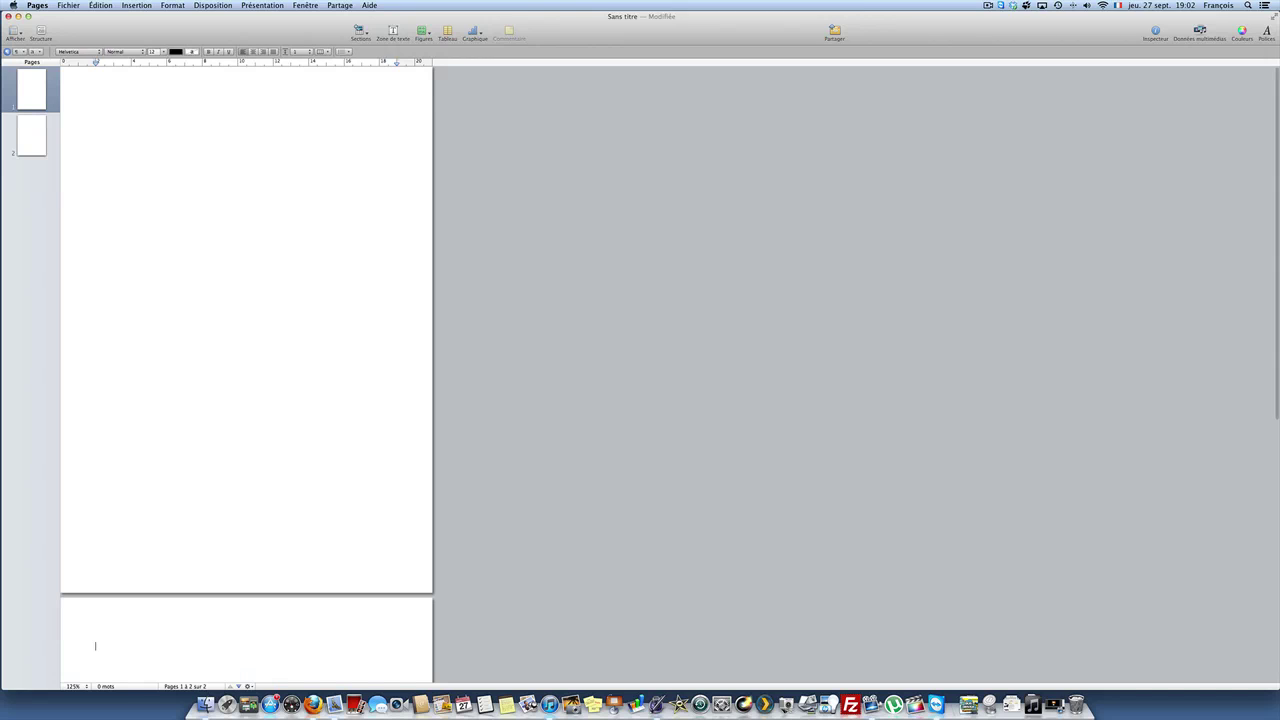
Enter "lorem ipsum" on the first line of page 1 and a line of random filler text several lines below
left_click(118, 106)
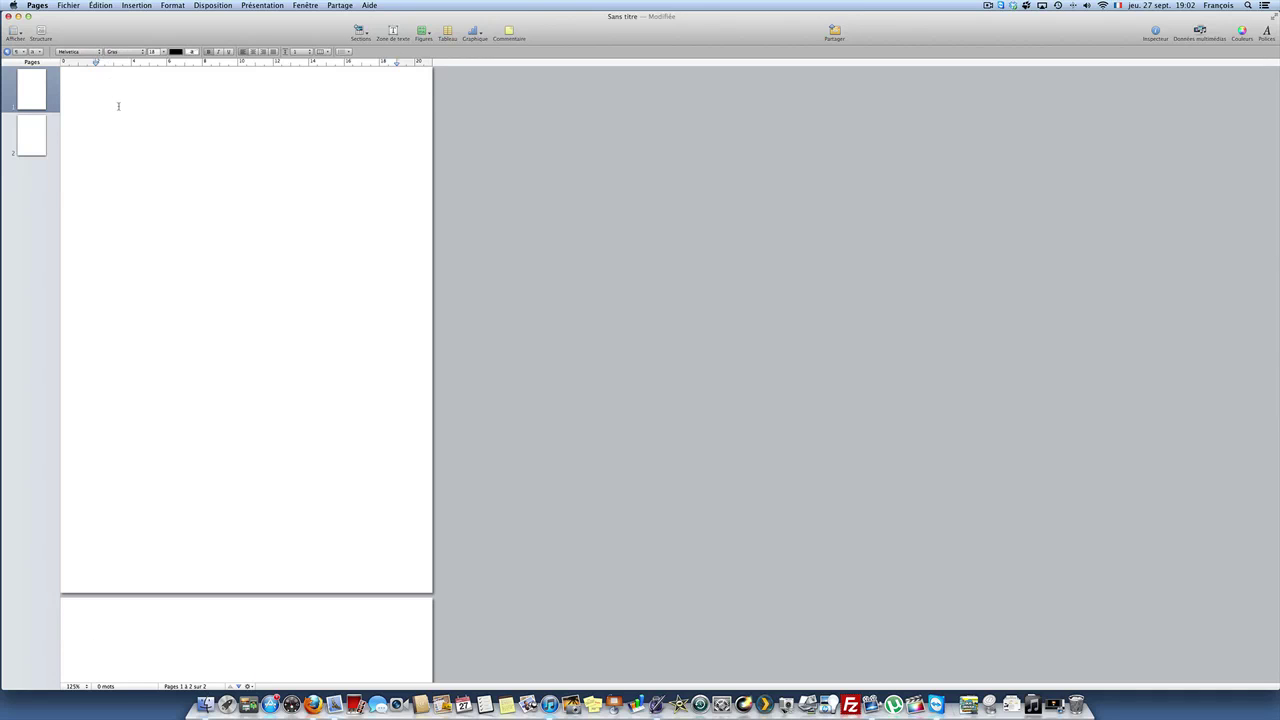
type("lorem ipsum")
key("Return")
type("tfrdtrjdc$rtyyd(§yt(§ty")
Copy everything from the filler line up to "lorem ipsum" on page 1 and paste it onto page 2
key("shift+Up")
key("shift+Up")
key("shift+Up")
key("shift+Up")
key("shift+Up")
key("shift+Up")
key("shift+Up")
key("shift+Up")
key("shift+Up")
key("shift+Up")
key("shift+Up")
key("shift+Up")
key("shift+Up")
key("super+c")
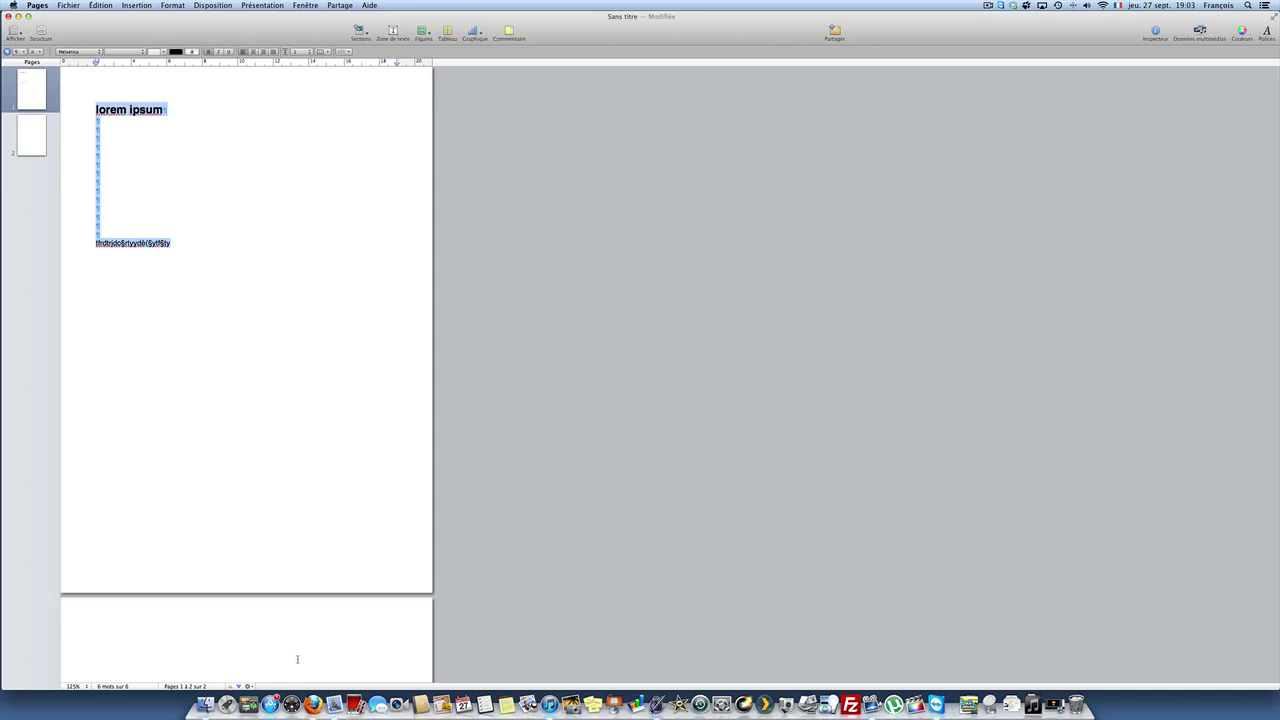
left_click(411, 405)
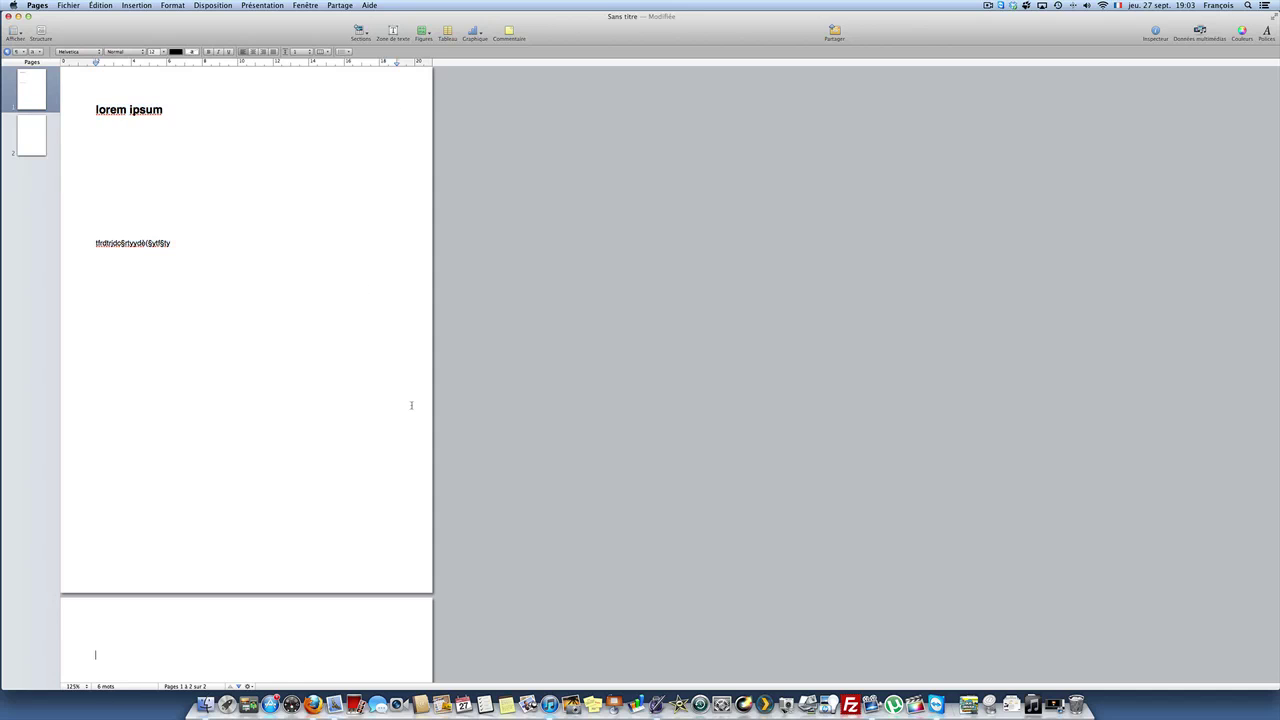
key("super+v")
Compare the content of pages 1 and 2 and check how their thumbnails respond to selection
scroll(363, 377, "up", 5)
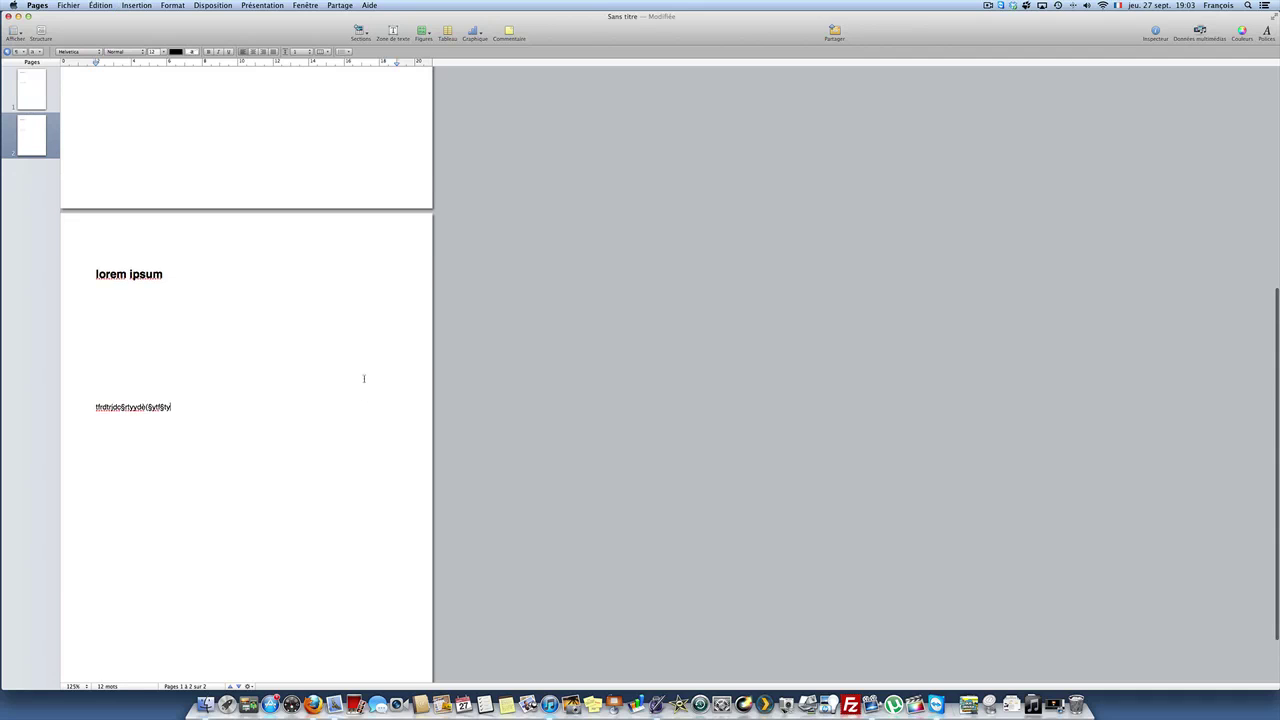
scroll(363, 378, "up", 4)
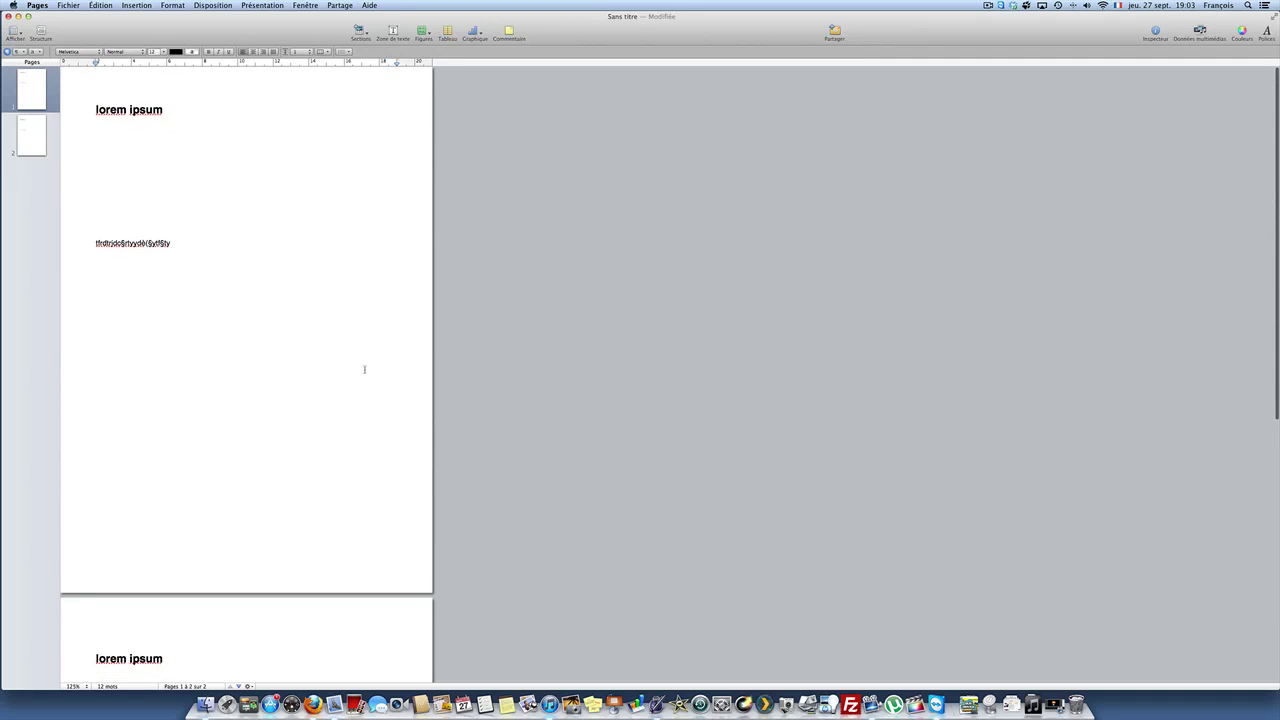
scroll(363, 369, "down", 3)
scroll(372, 352, "down", 3)
scroll(370, 348, "up", 6)
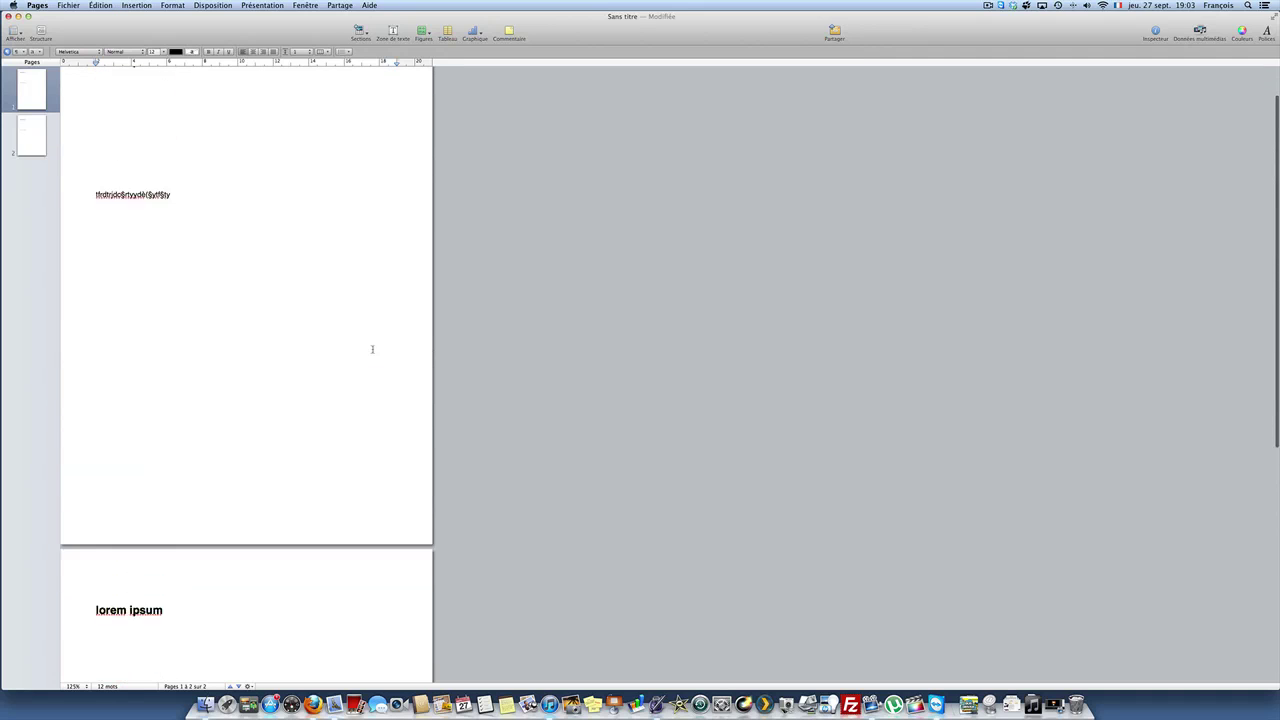
left_click(28, 138)
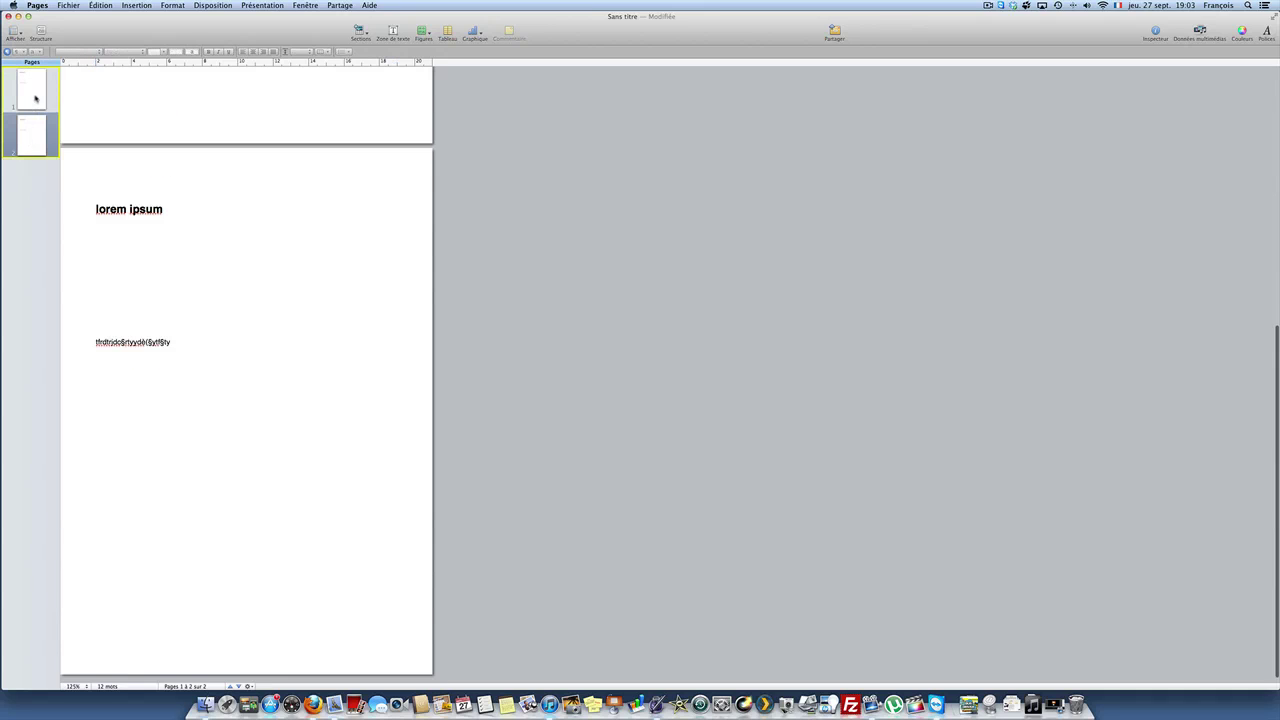
left_click(35, 104)
left_click(40, 133)
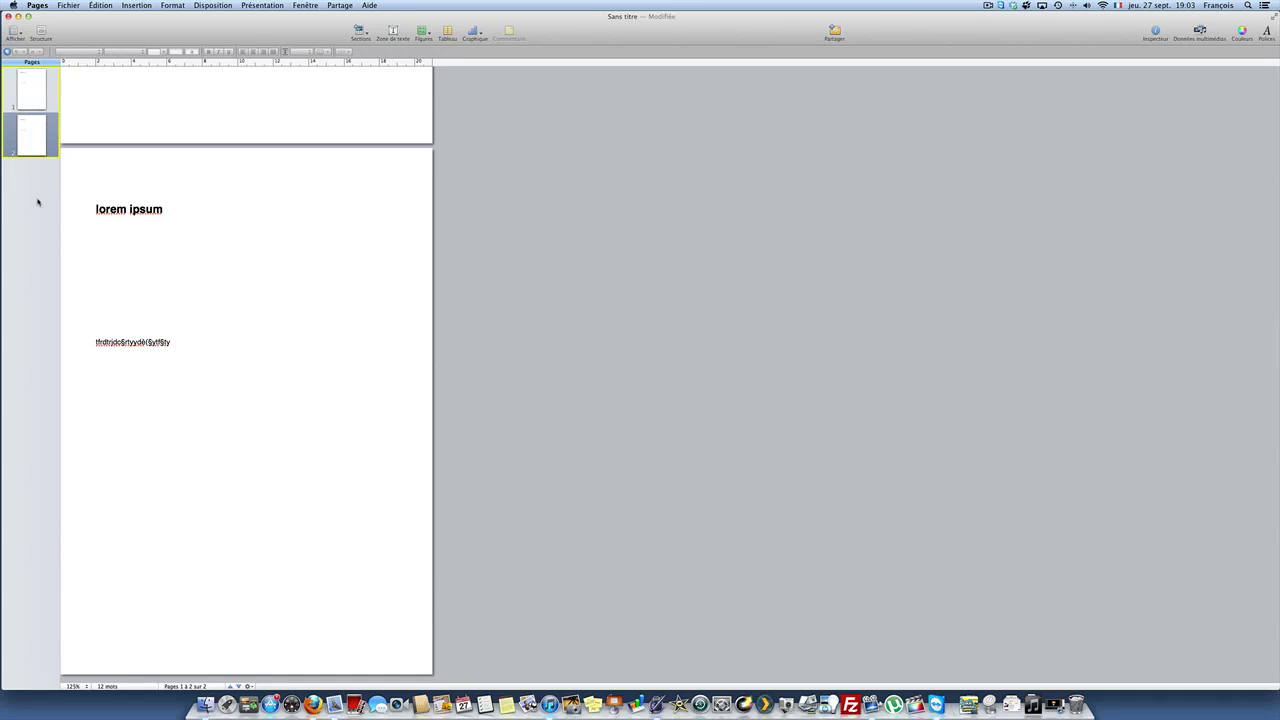
scroll(70, 290, "up", 5)
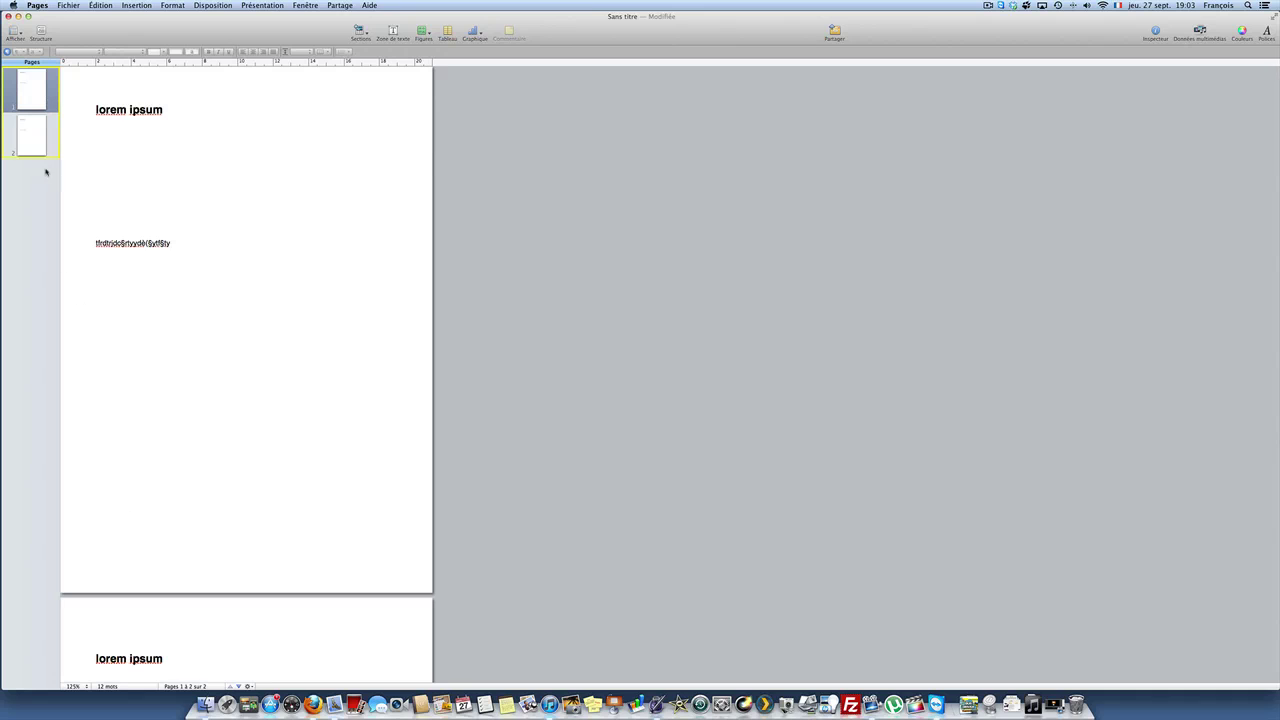
left_click(42, 145)
left_click_drag(291, 457, 92, 190)
left_click(248, 452)
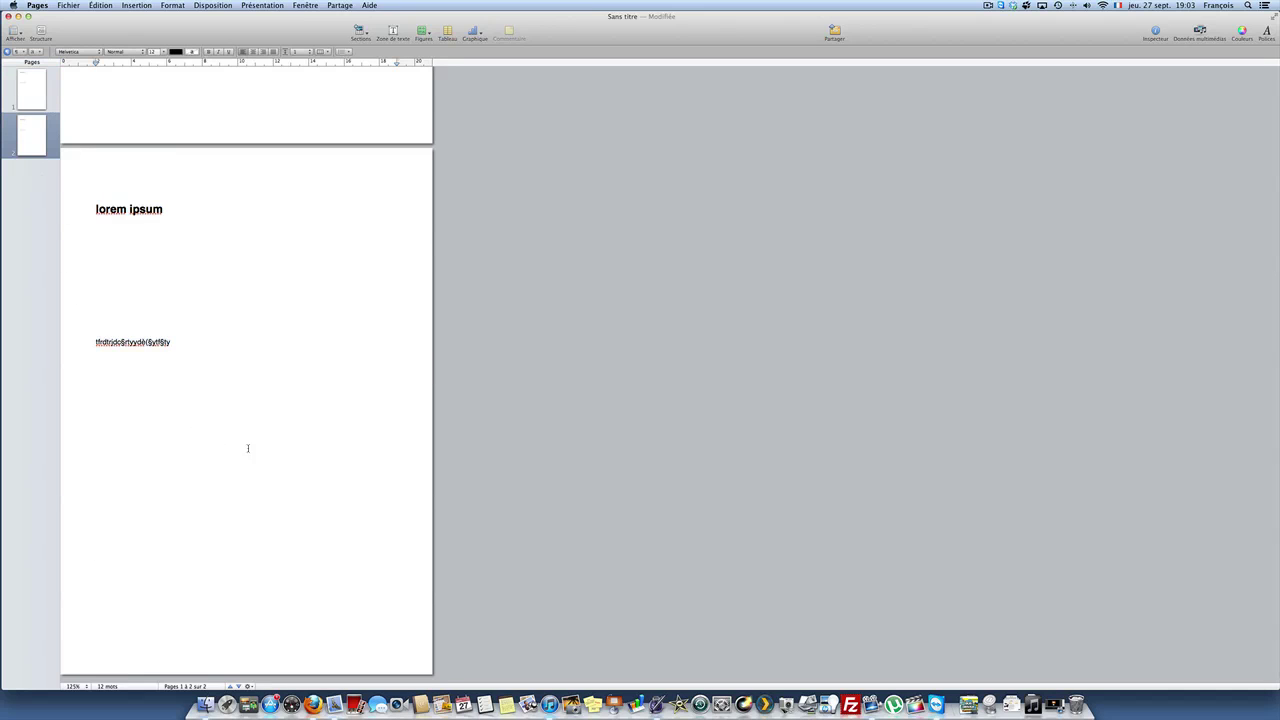
left_click(38, 137)
right_click(35, 137)
left_click(34, 138)
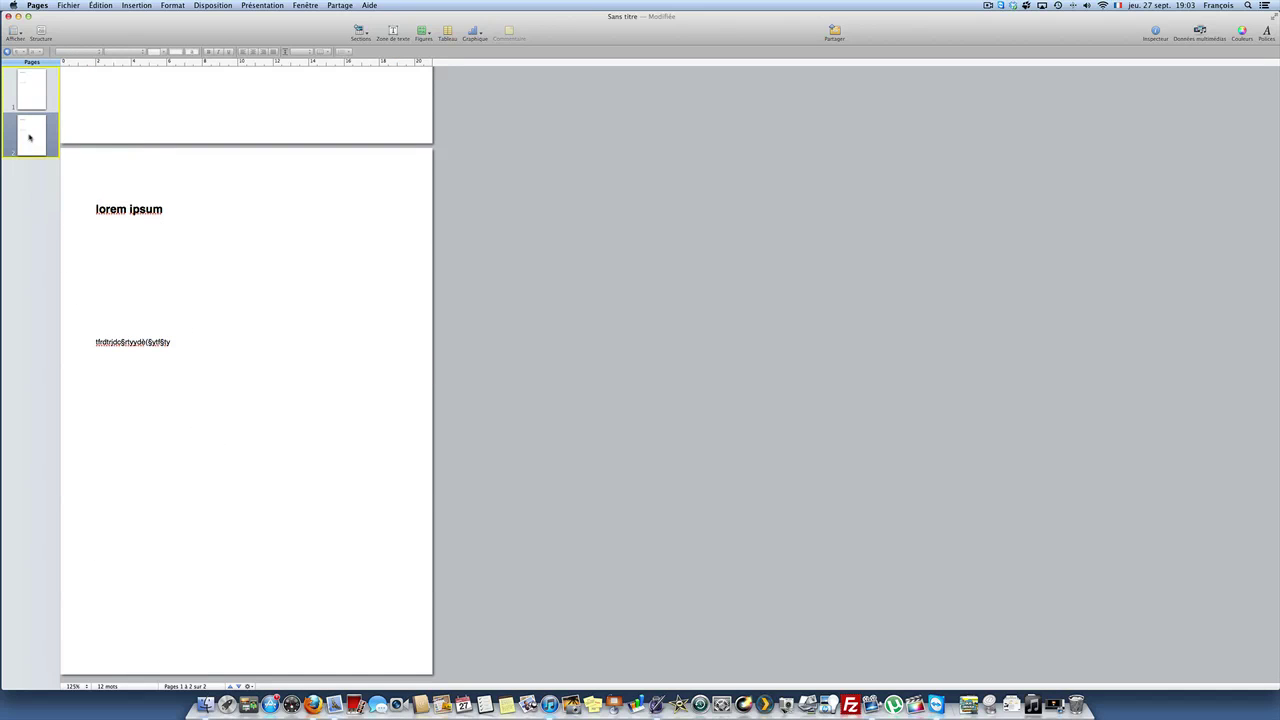
right_click(21, 138)
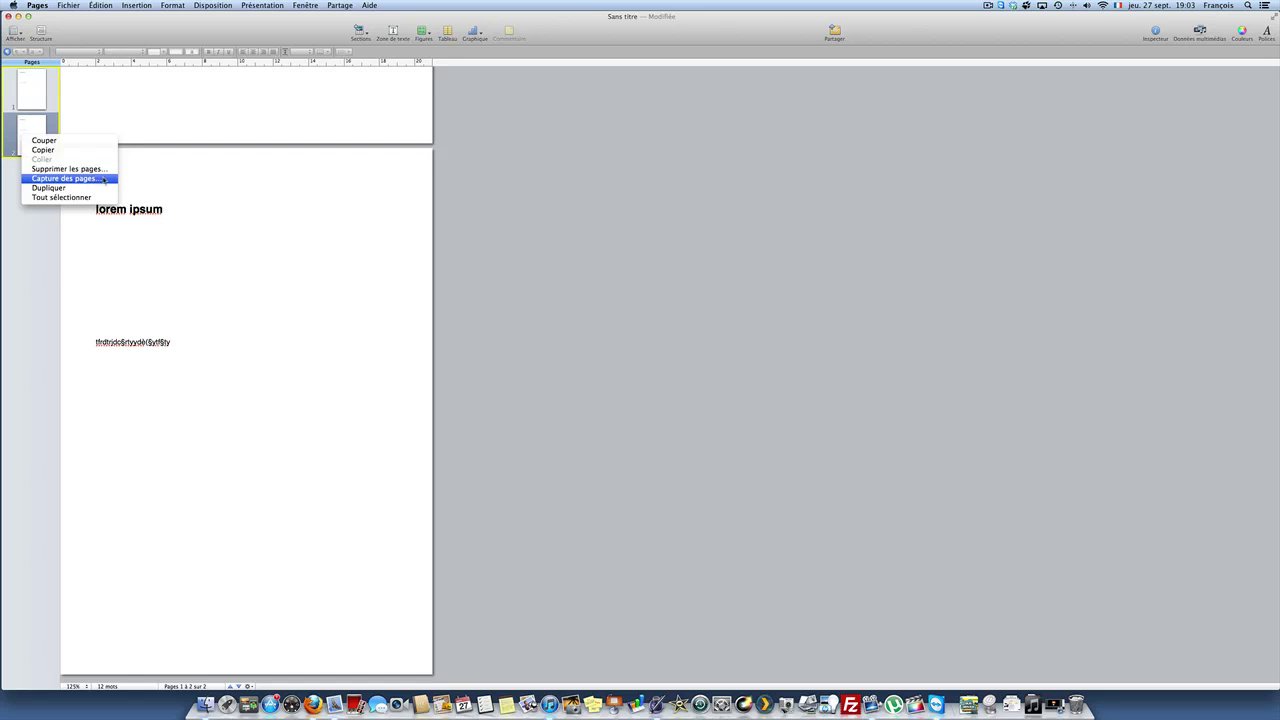
left_click(66, 169)
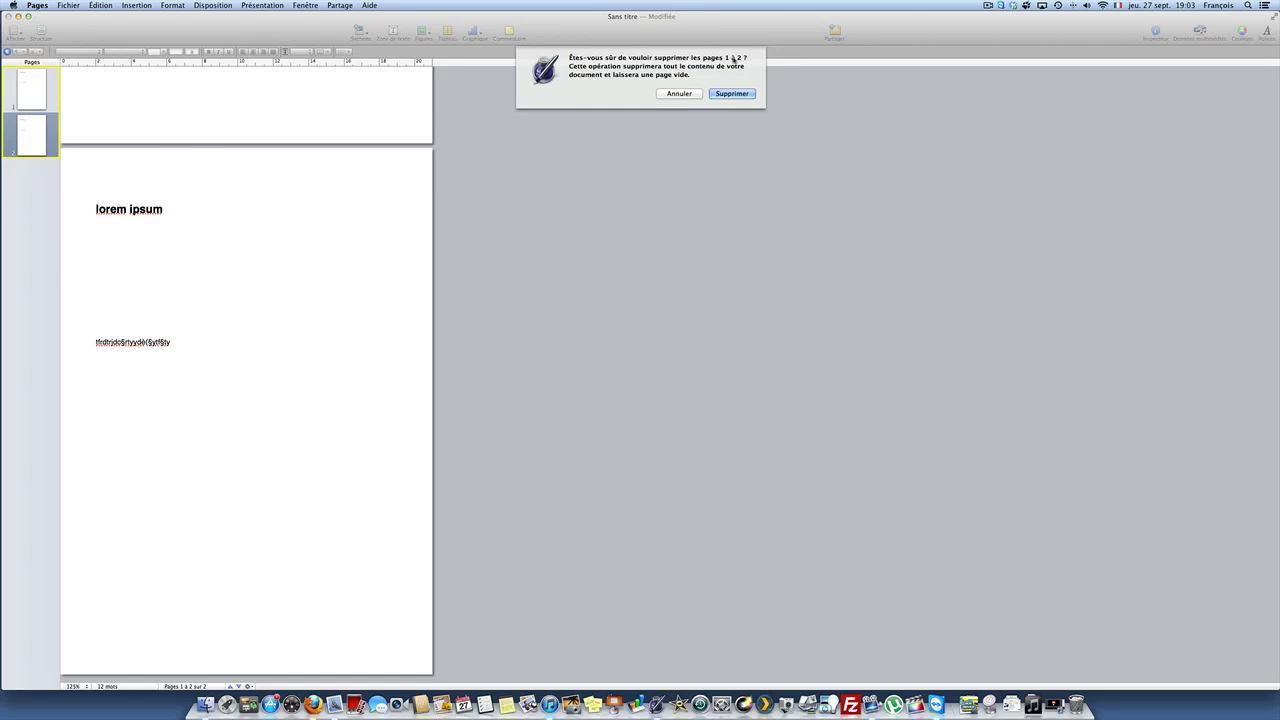
left_click(684, 94)
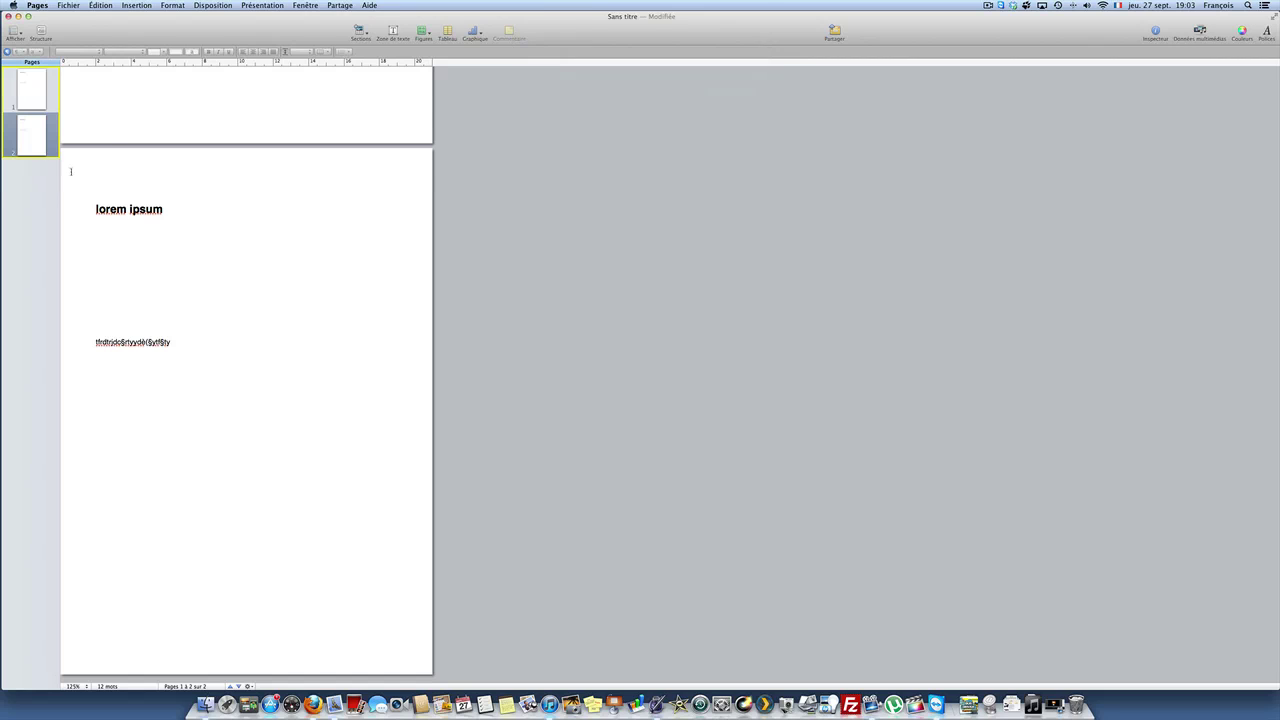
Examine how the thumbnails of pages 1 and 2 are grouped when either page is selected
left_click(38, 98)
left_click(41, 128)
left_click(27, 106)
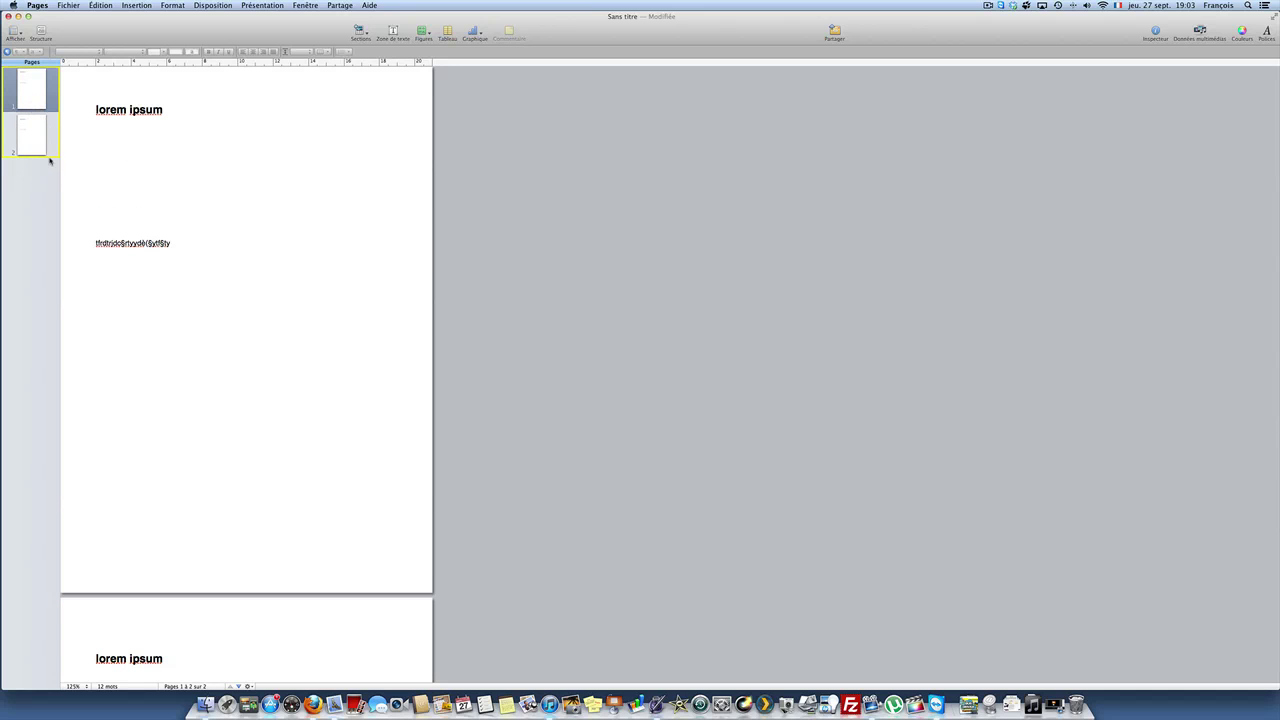
left_click(48, 154)
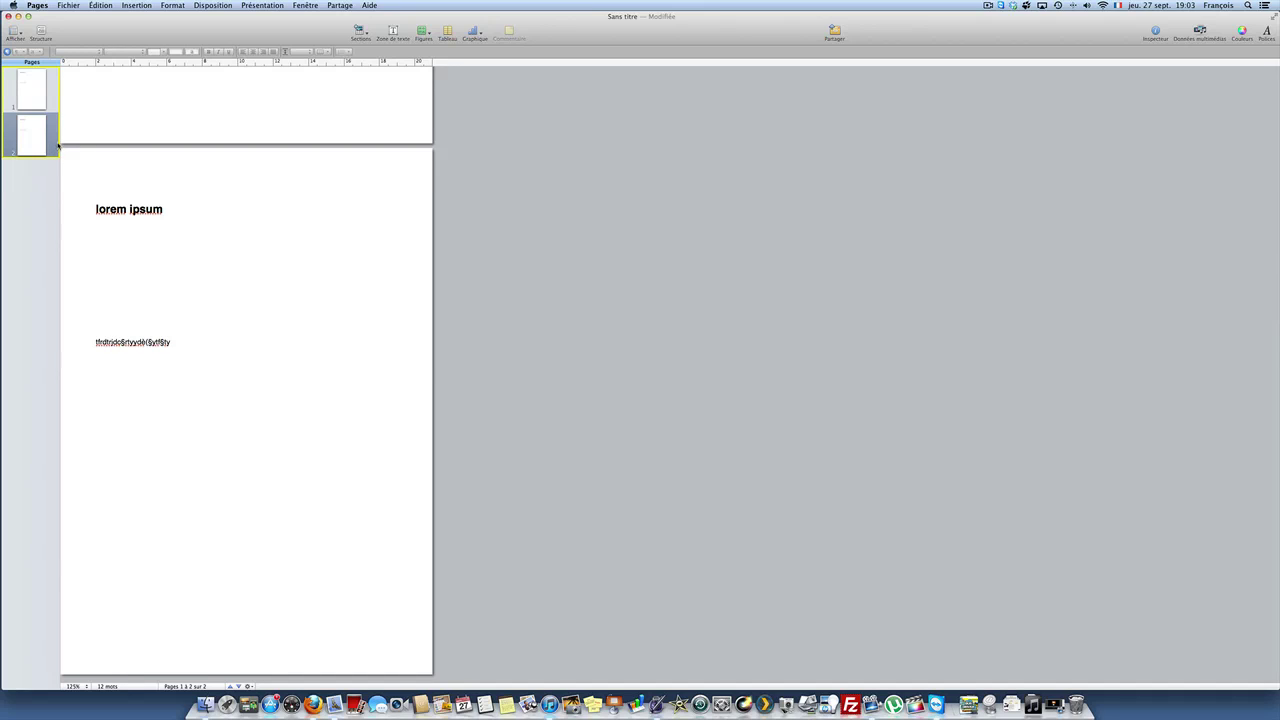
left_click(11, 83)
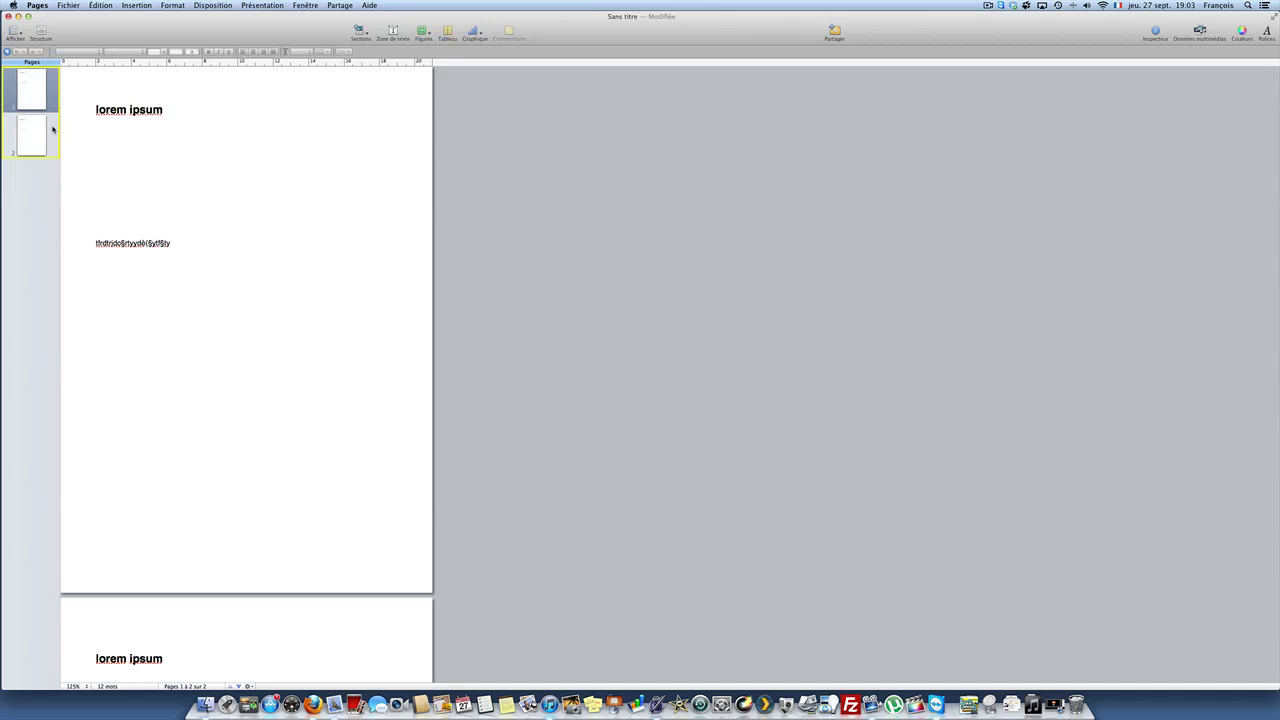
left_click(53, 128)
left_click(54, 100)
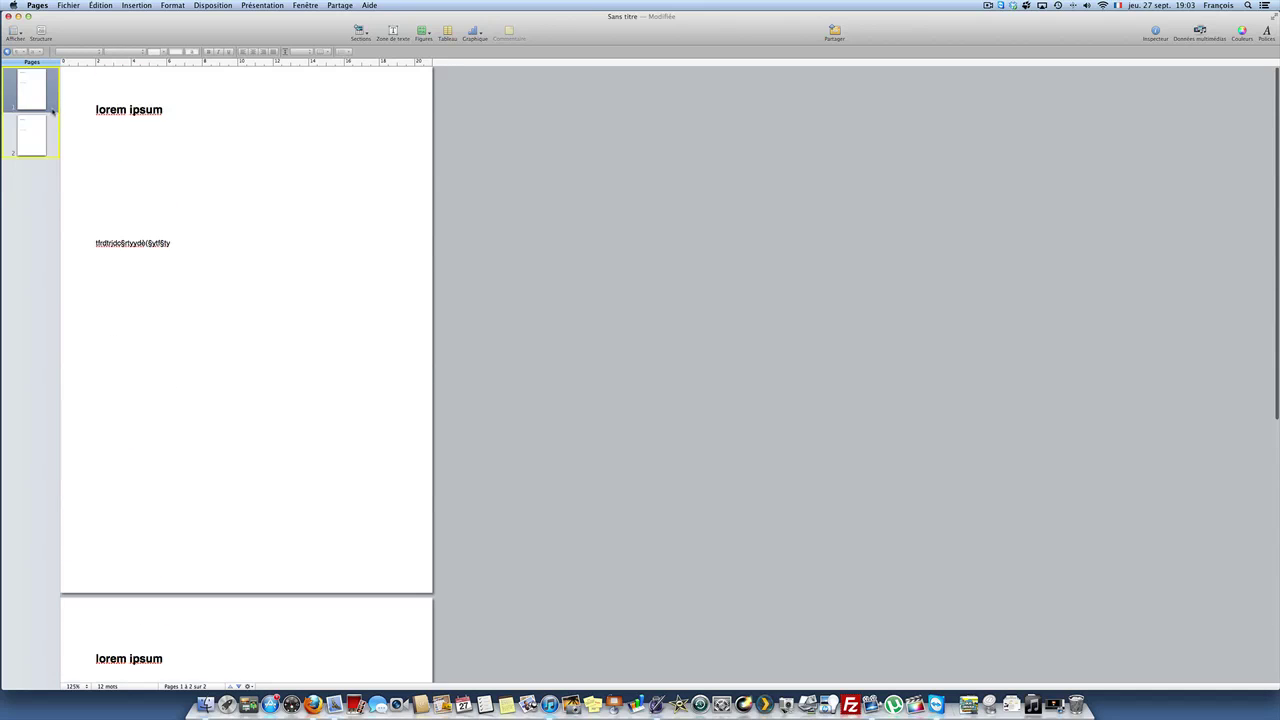
left_click(56, 114)
left_click(55, 108)
left_click(55, 113)
left_click(55, 104)
scroll(340, 231, "down", 3)
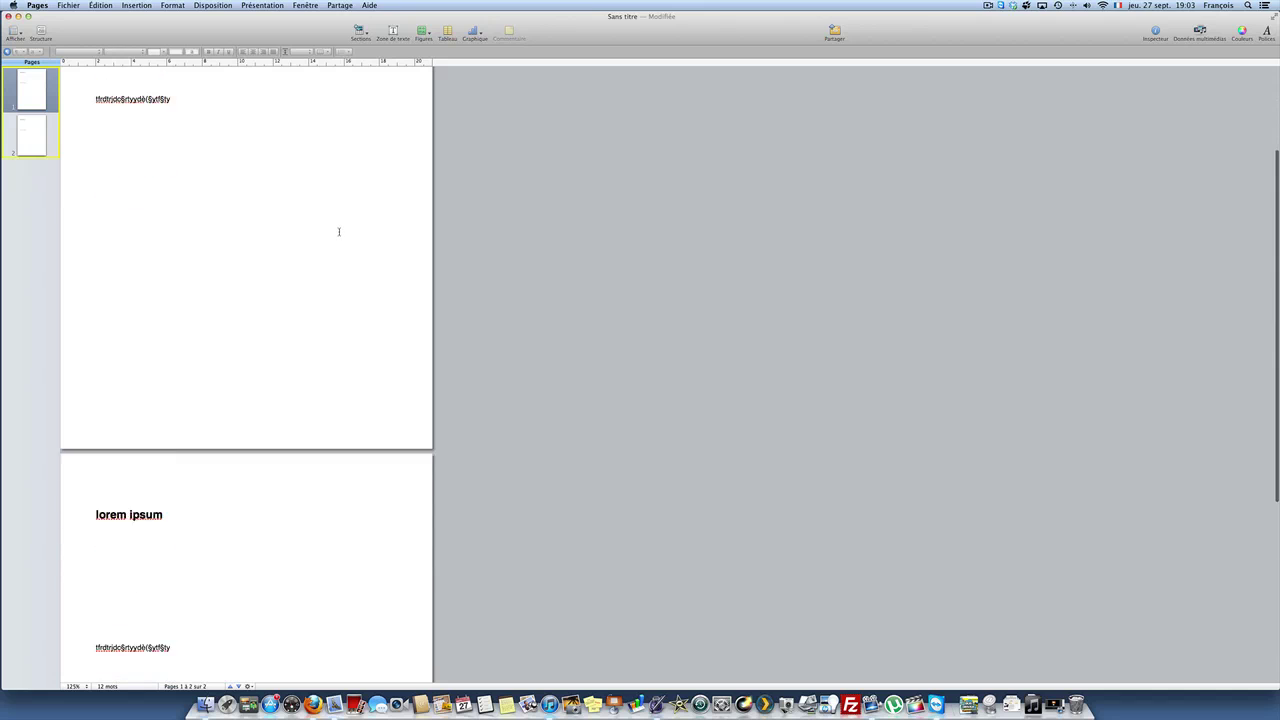
scroll(338, 231, "up", 3)
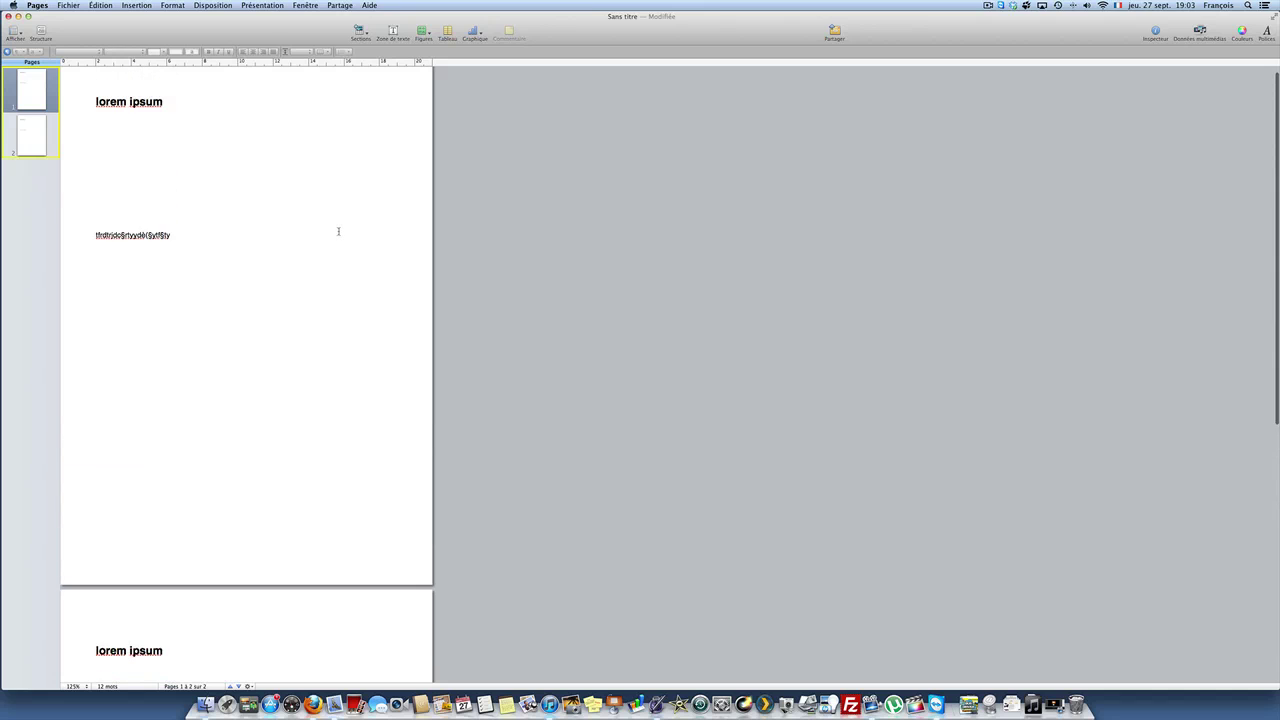
left_click(50, 119)
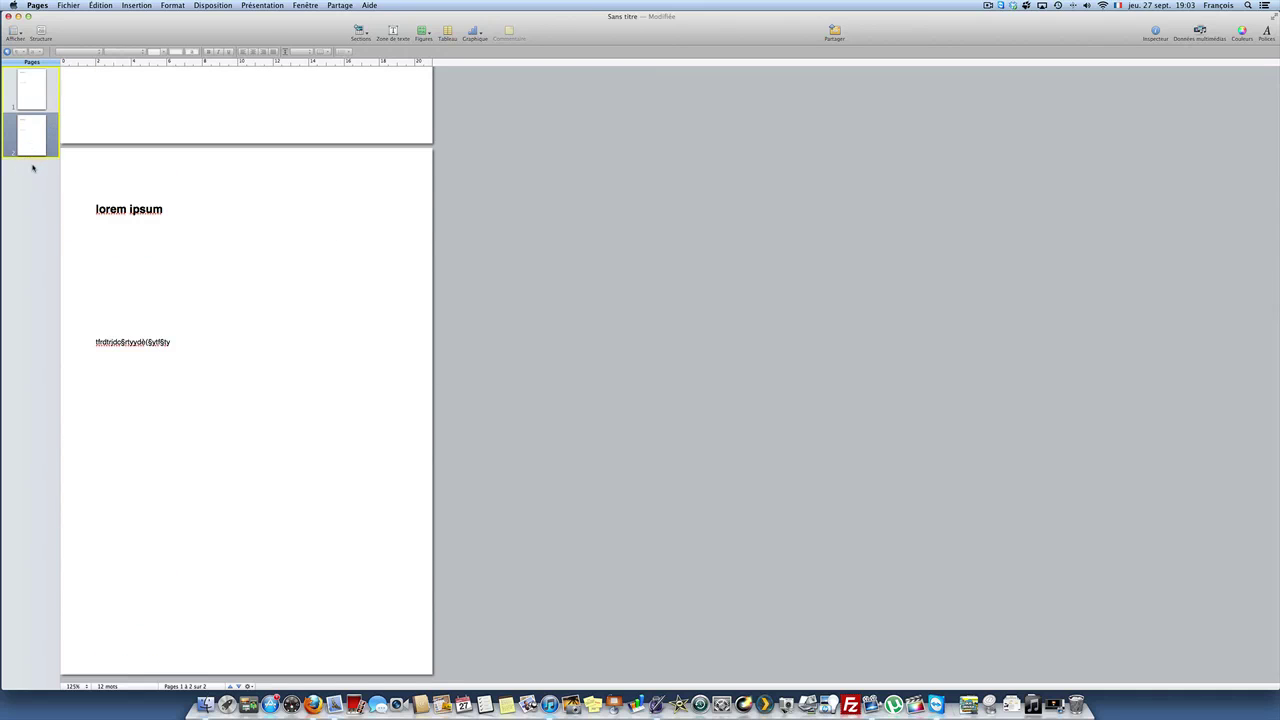
scroll(120, 193, "up", 3)
scroll(122, 191, "up", 5)
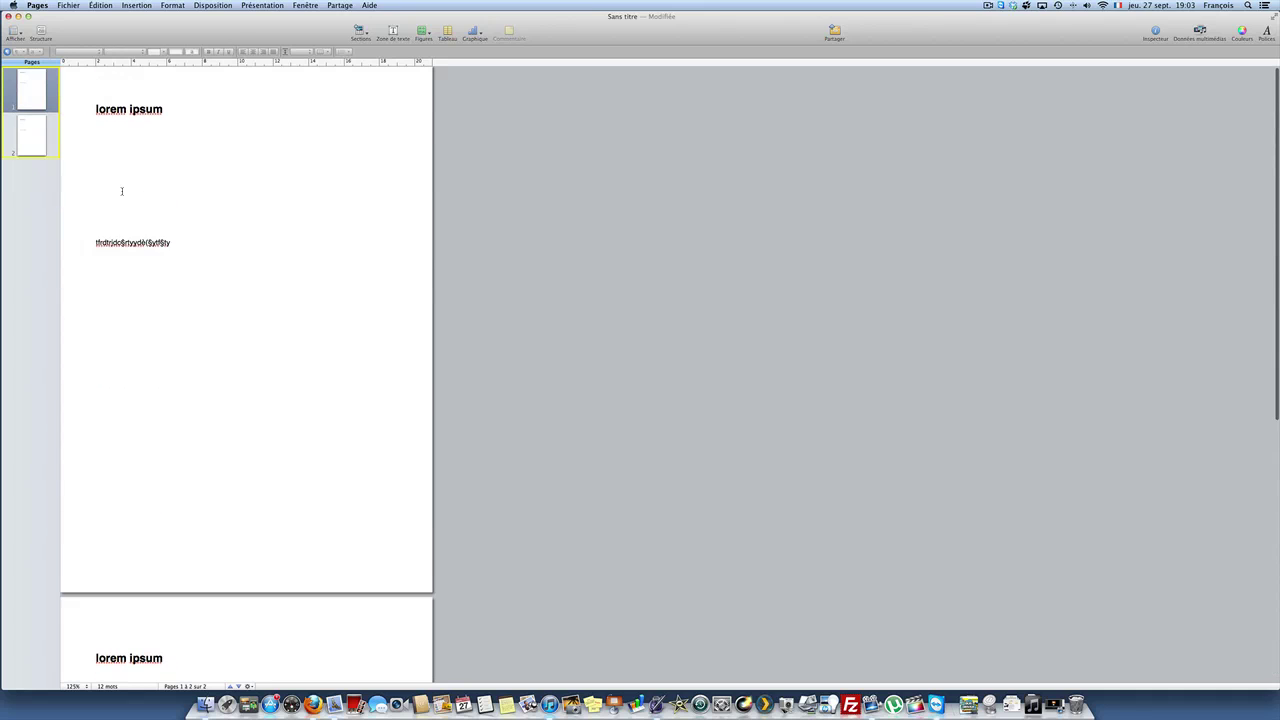
Duplicate the section made up of pages 1 and 2 from its thumbnails
left_click(54, 141)
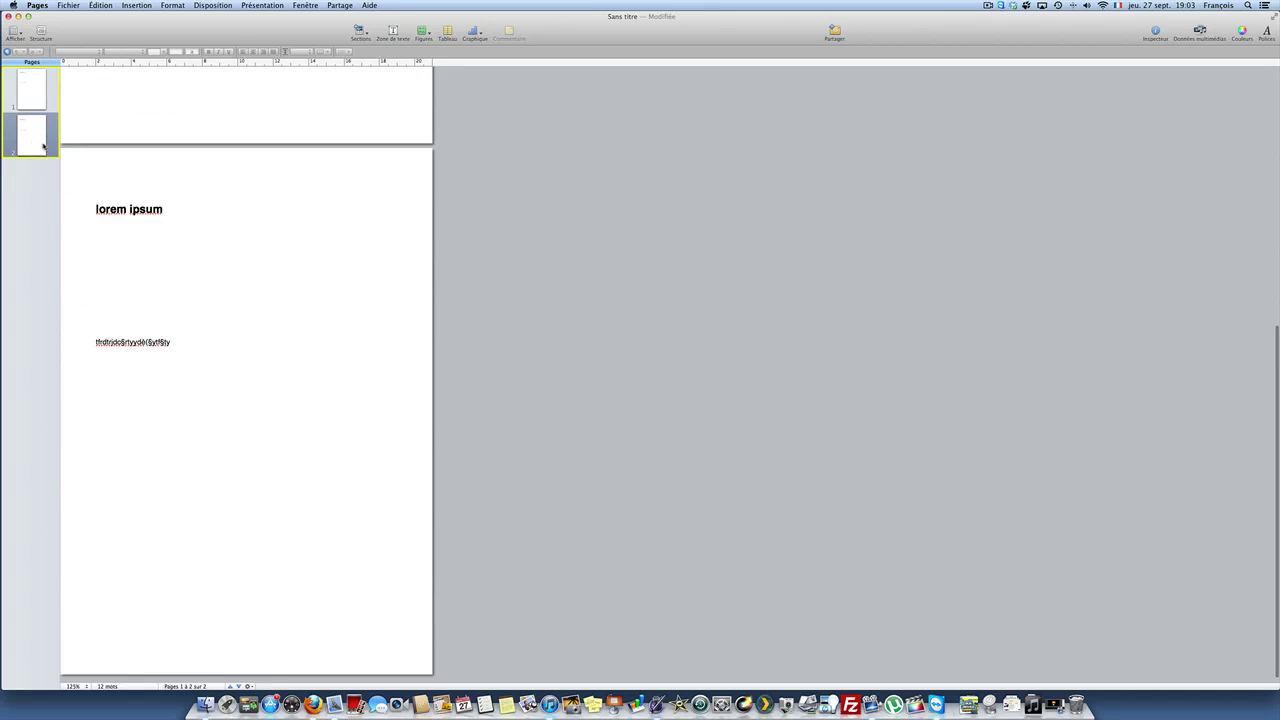
right_click(43, 146)
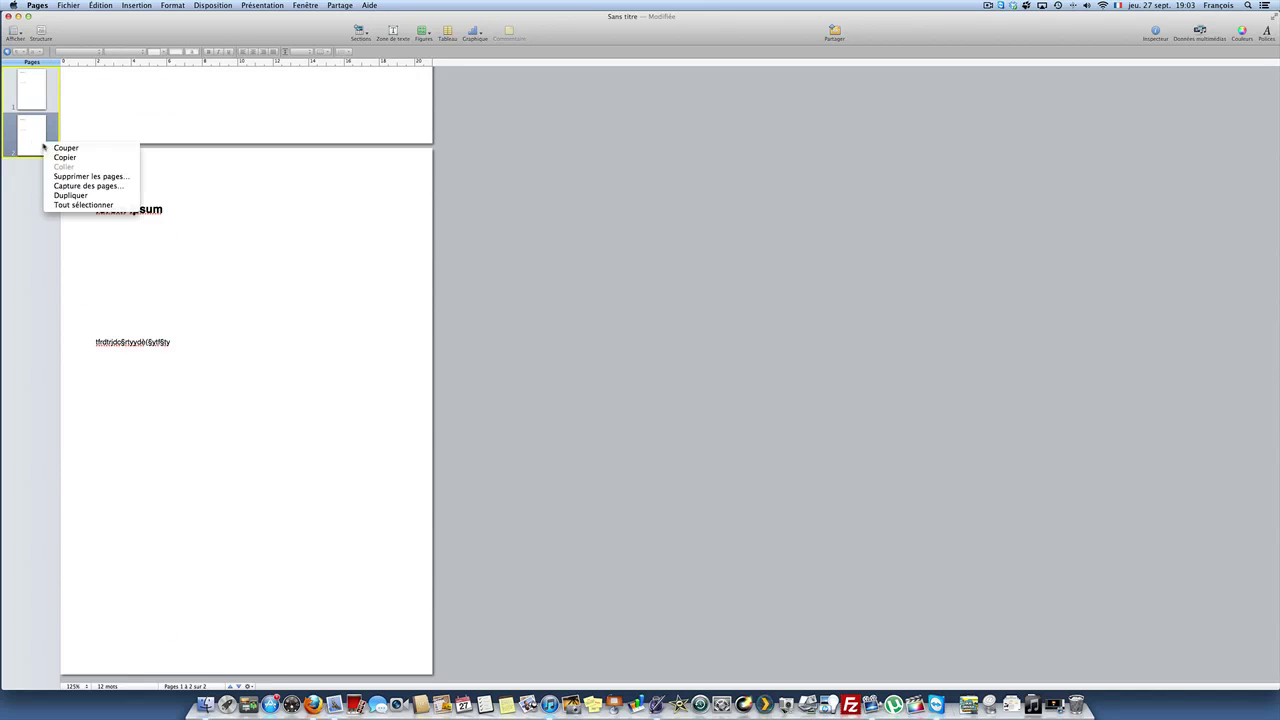
left_click(80, 196)
Examine how the original pages and their duplicates are grouped in the thumbnails by selecting pages from each pair
left_click(40, 238)
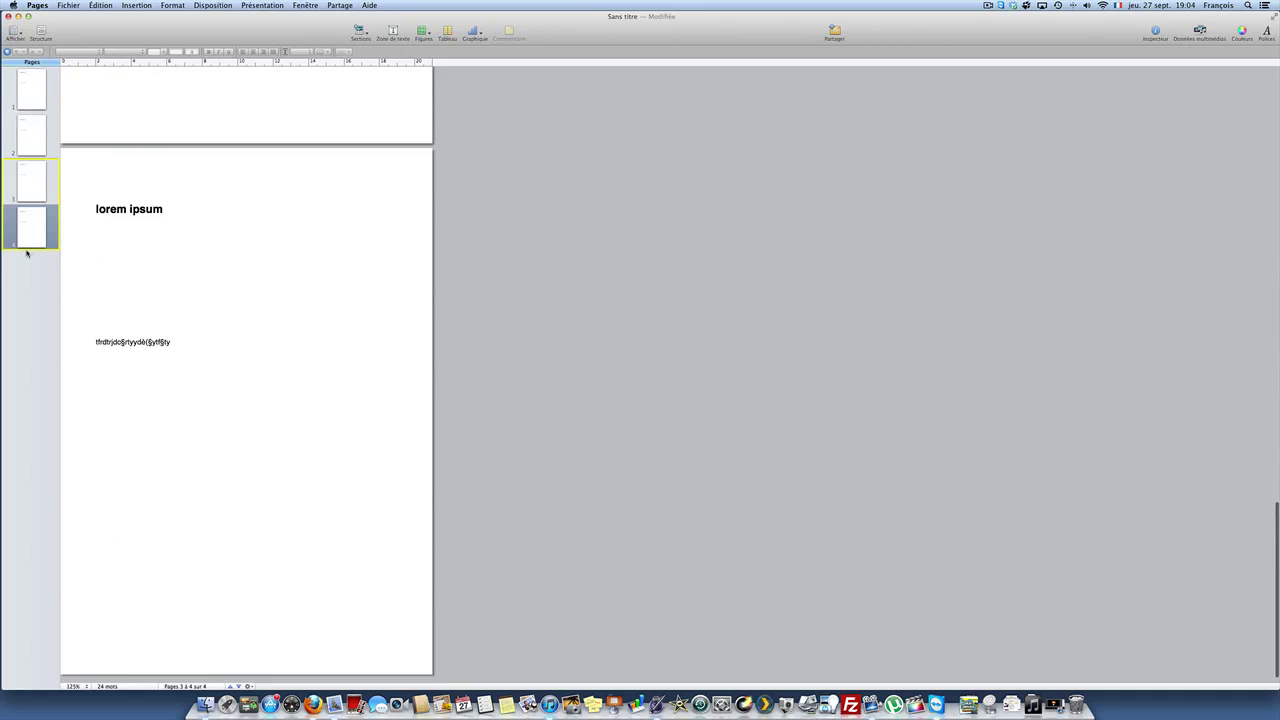
left_click(38, 155)
left_click(50, 106)
left_click(40, 190)
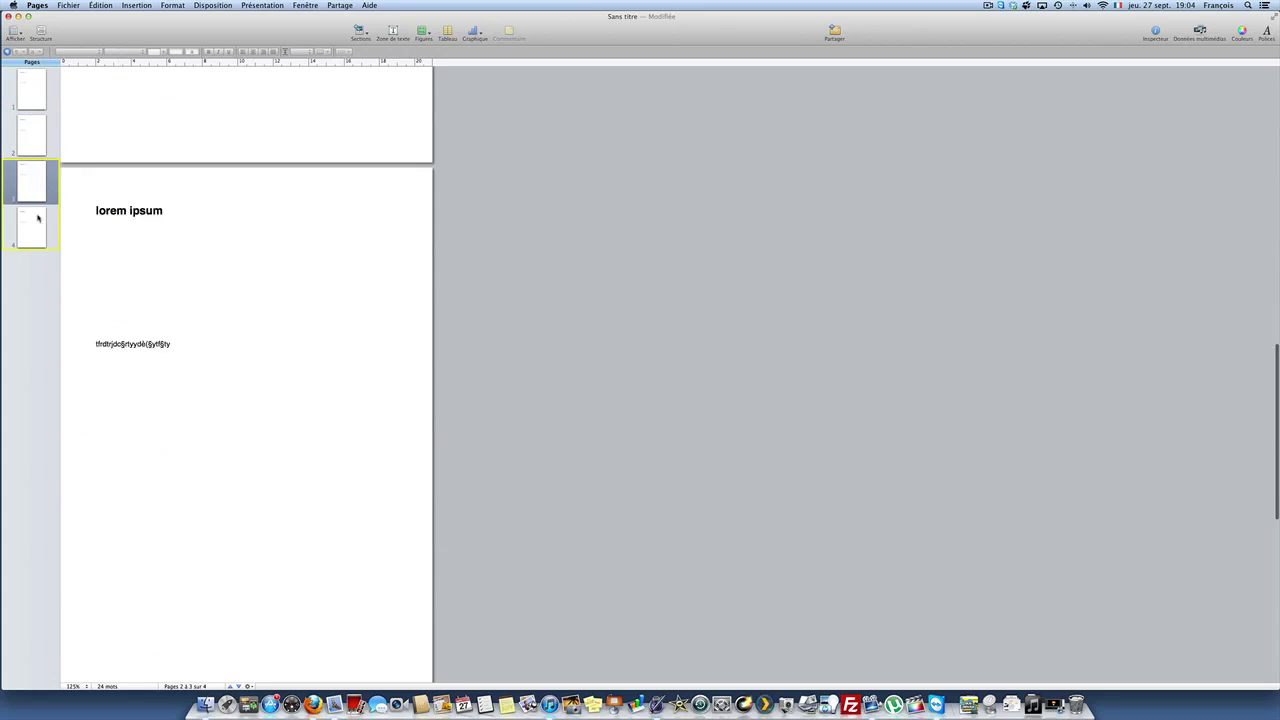
left_click(39, 219)
left_click(36, 140)
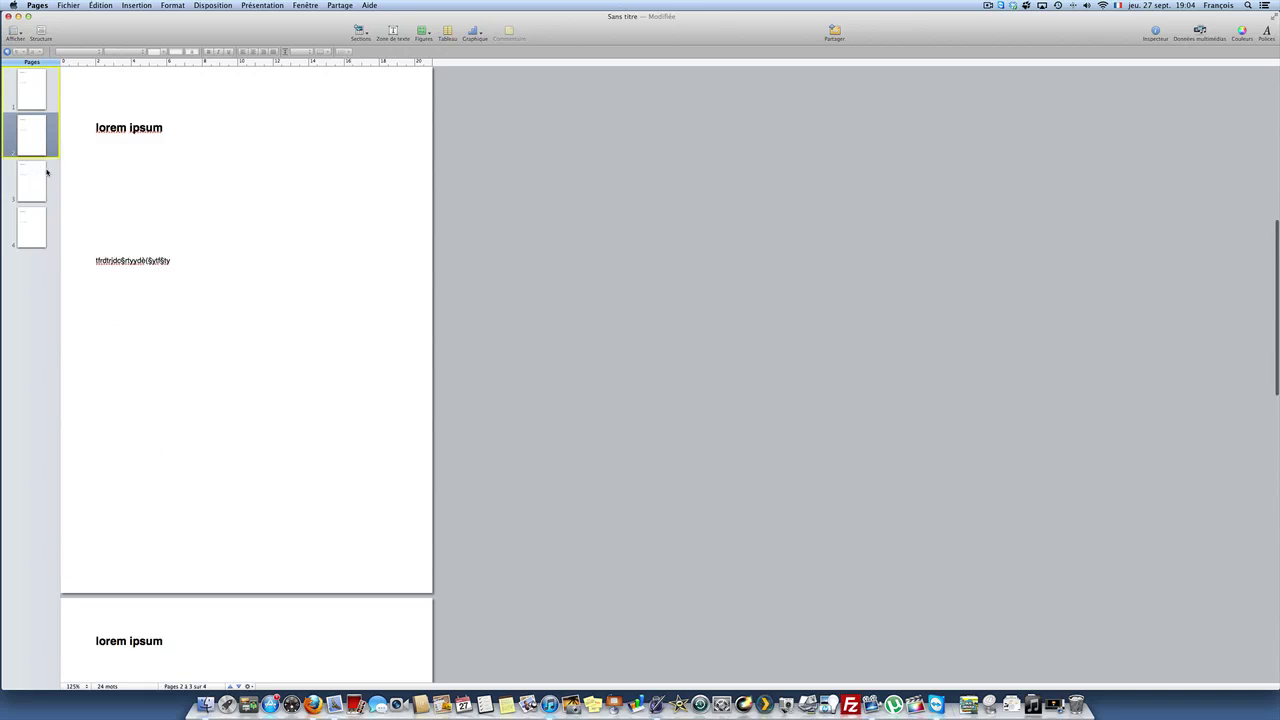
scroll(175, 260, "up", 1)
scroll(175, 260, "up", 5)
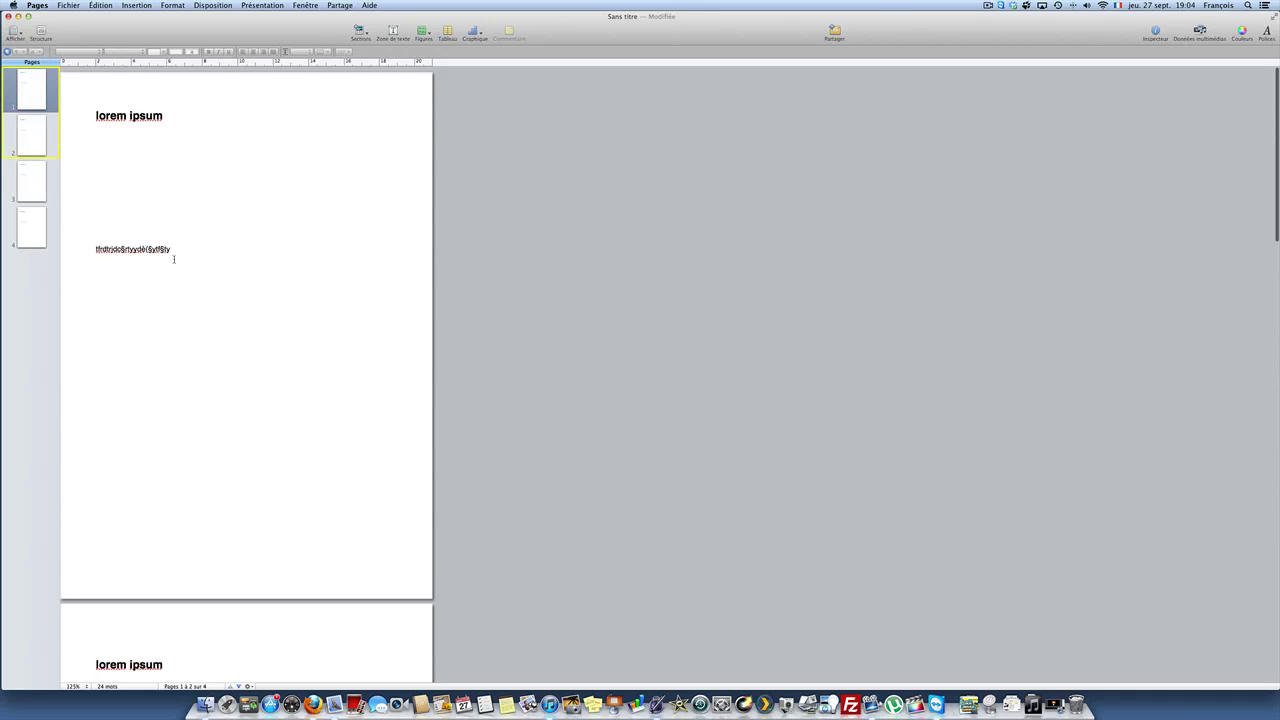
scroll(265, 222, "down", 15)
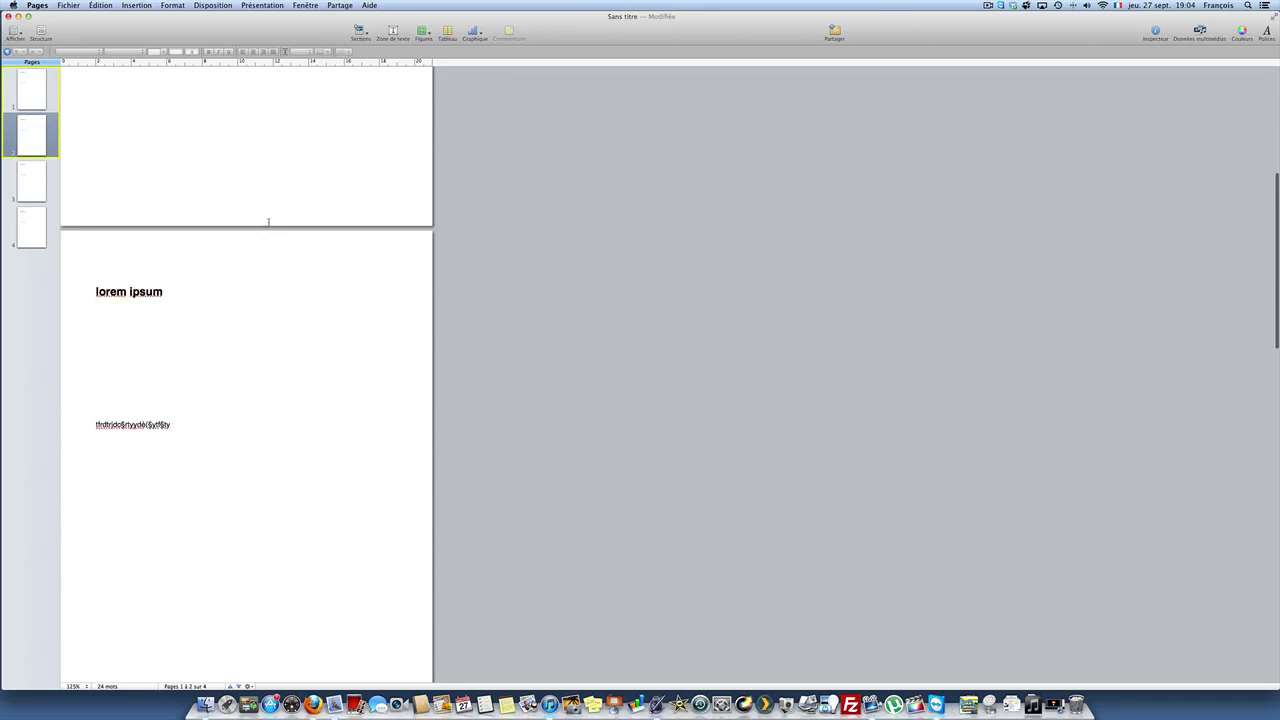
scroll(270, 224, "up", 10)
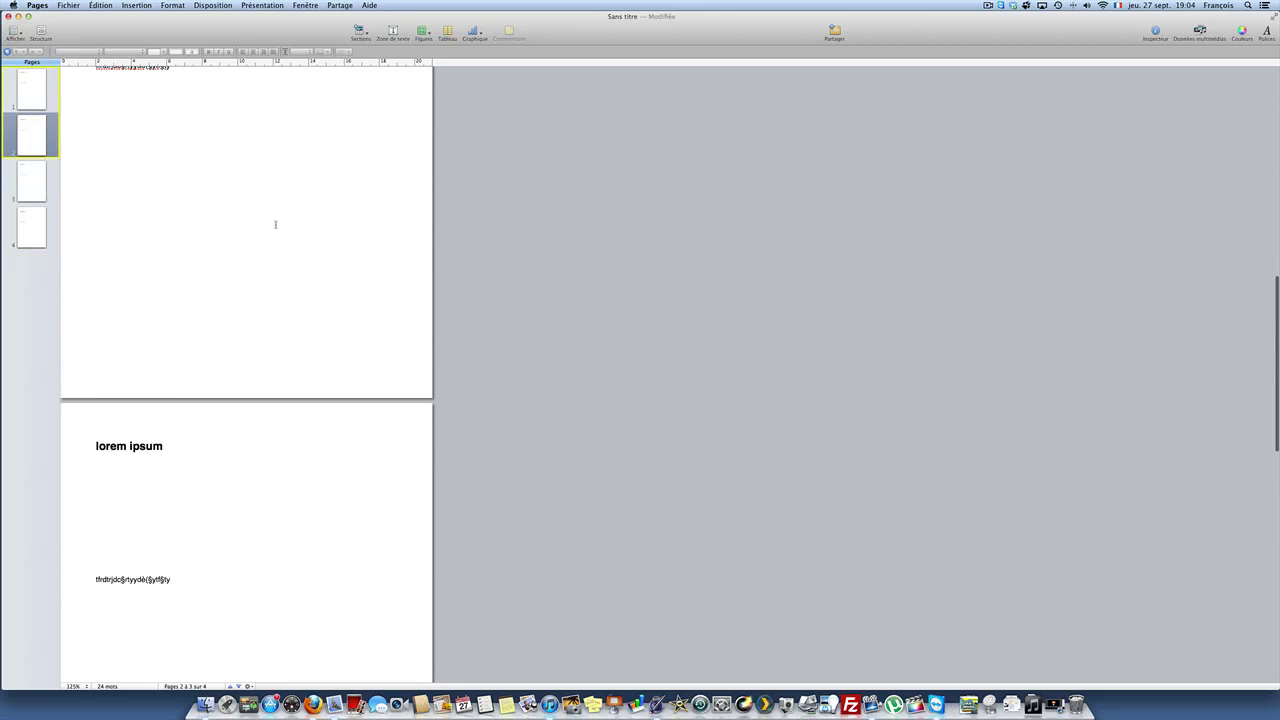
scroll(275, 224, "up", 2)
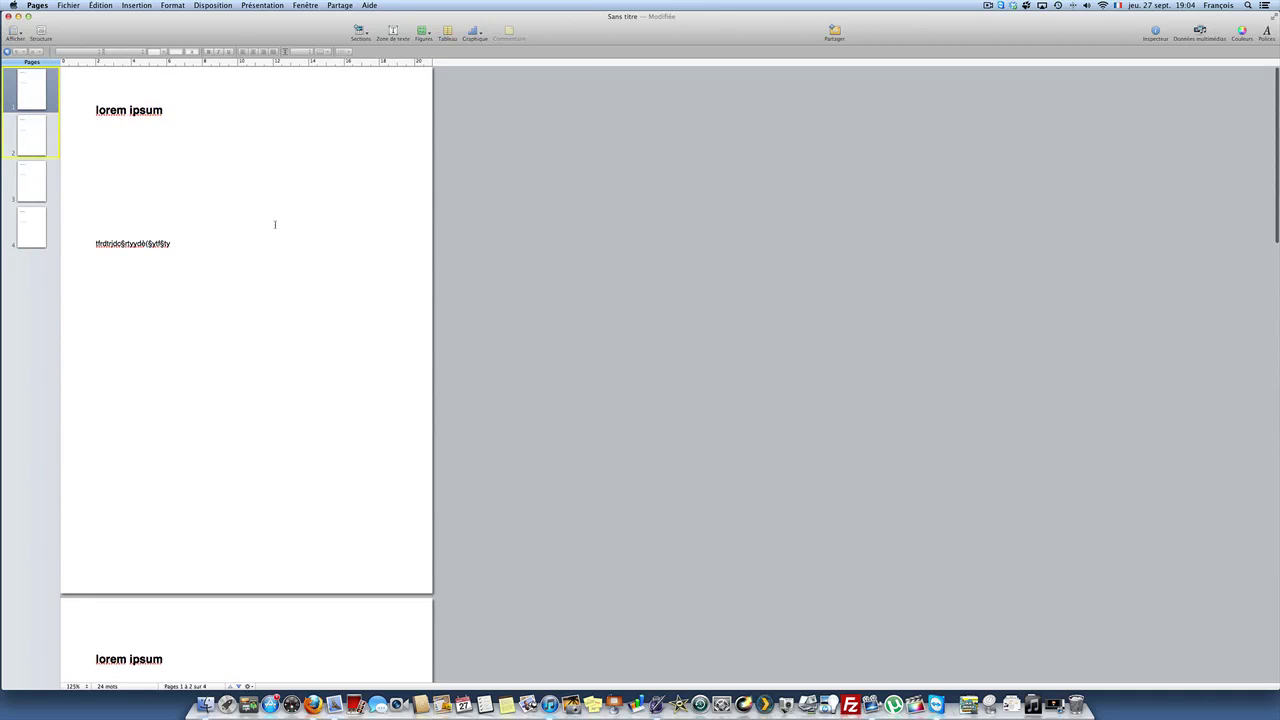
Search the document for "lo" and go to the matches found on pages 1, 2 and 3
left_click(18, 33)
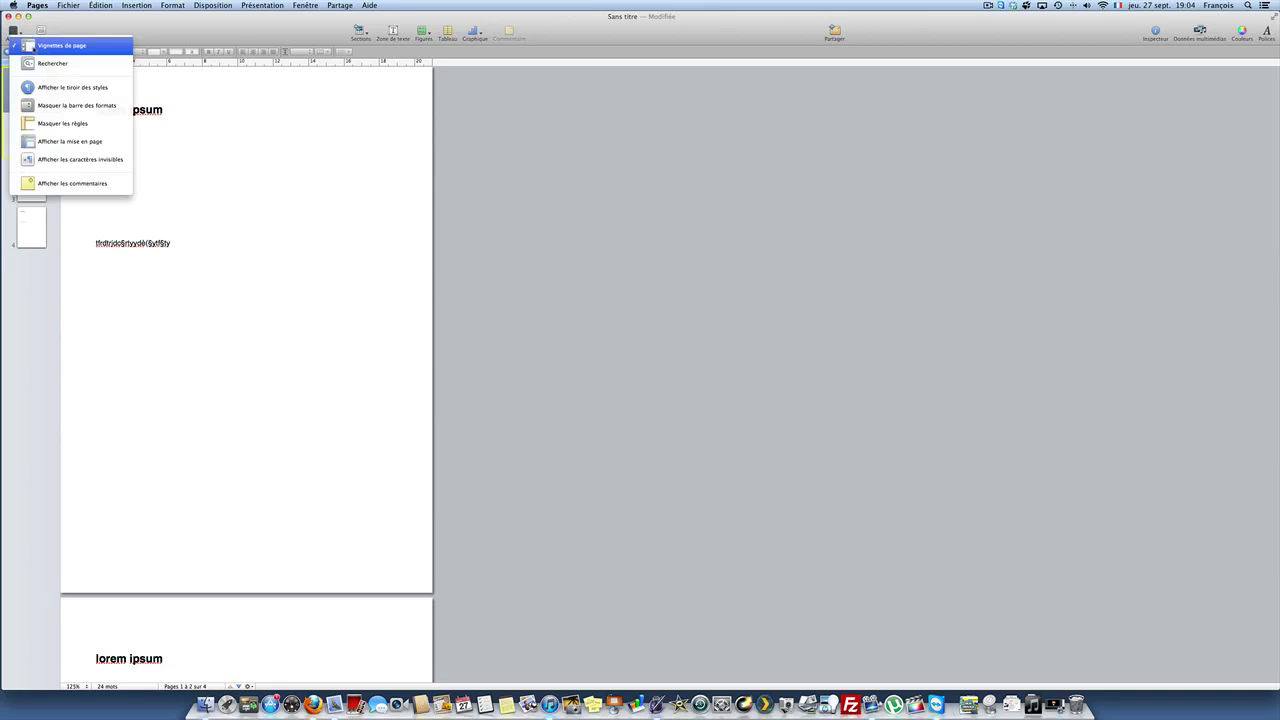
left_click(60, 61)
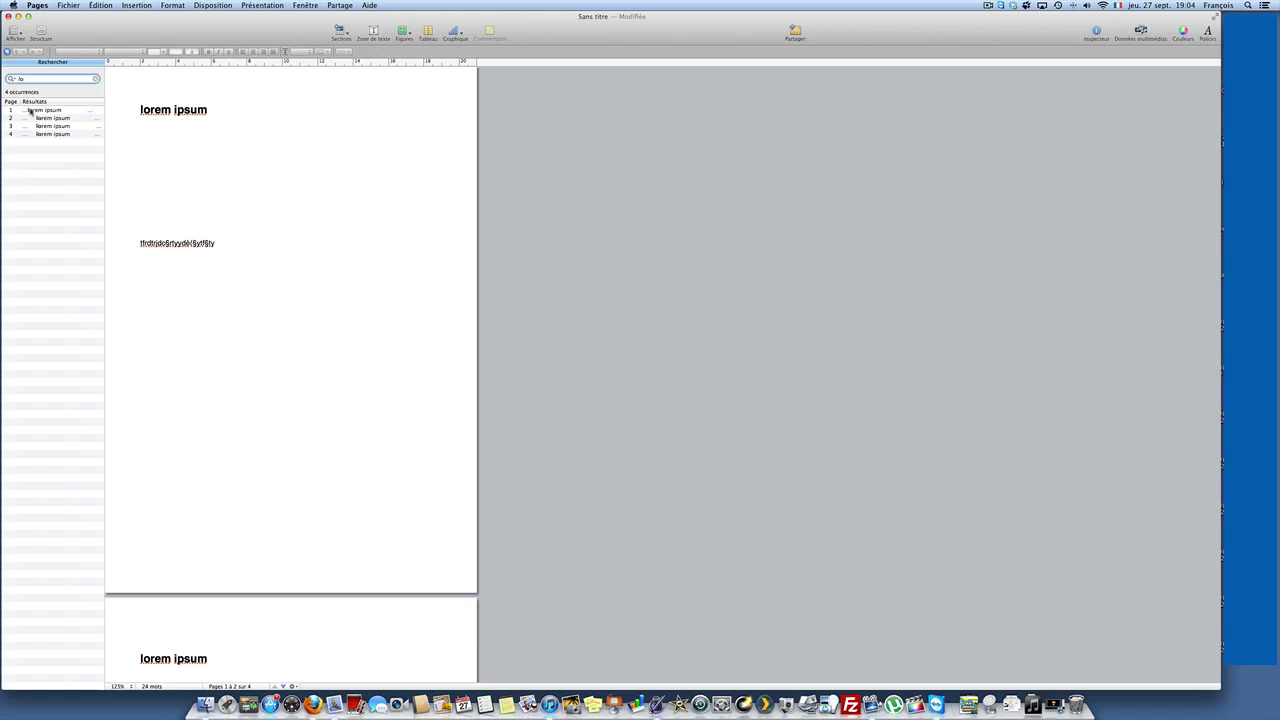
left_click(32, 110)
left_click(70, 118)
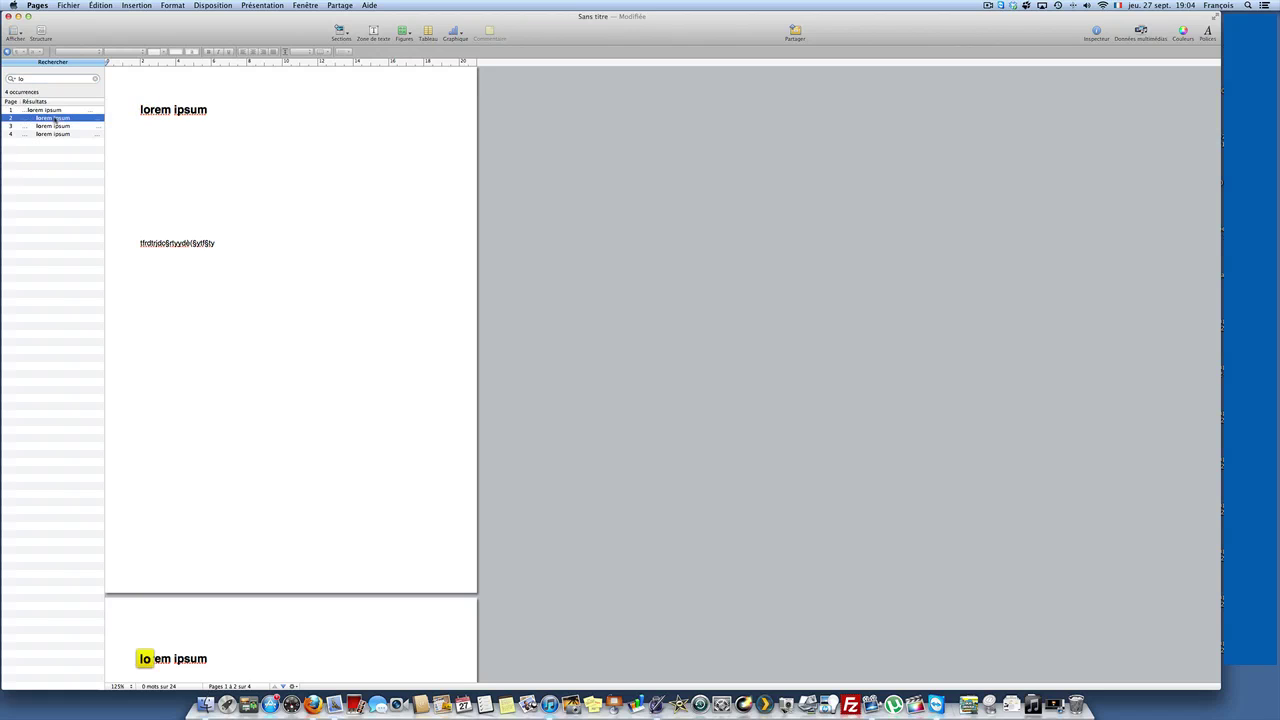
left_click(57, 126)
Refine the search to "lorem", go through matches on different pages, and clear the search
left_click(50, 79)
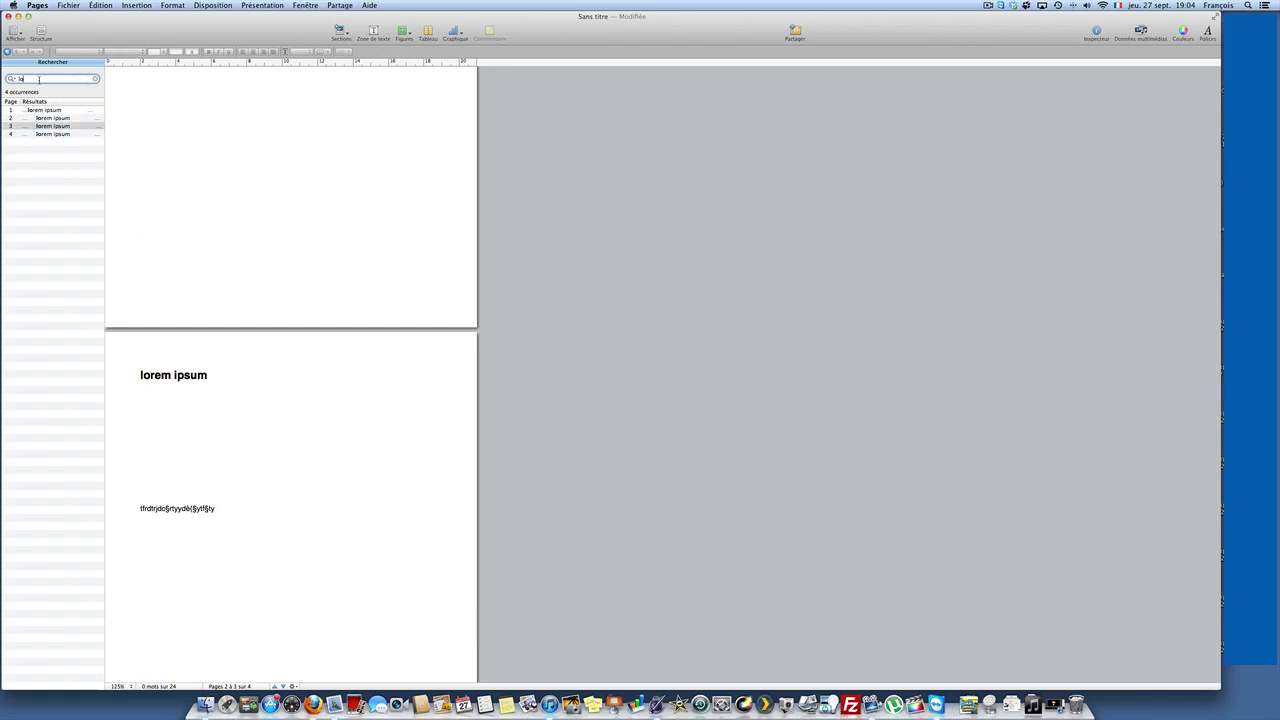
type("rem")
left_click(42, 110)
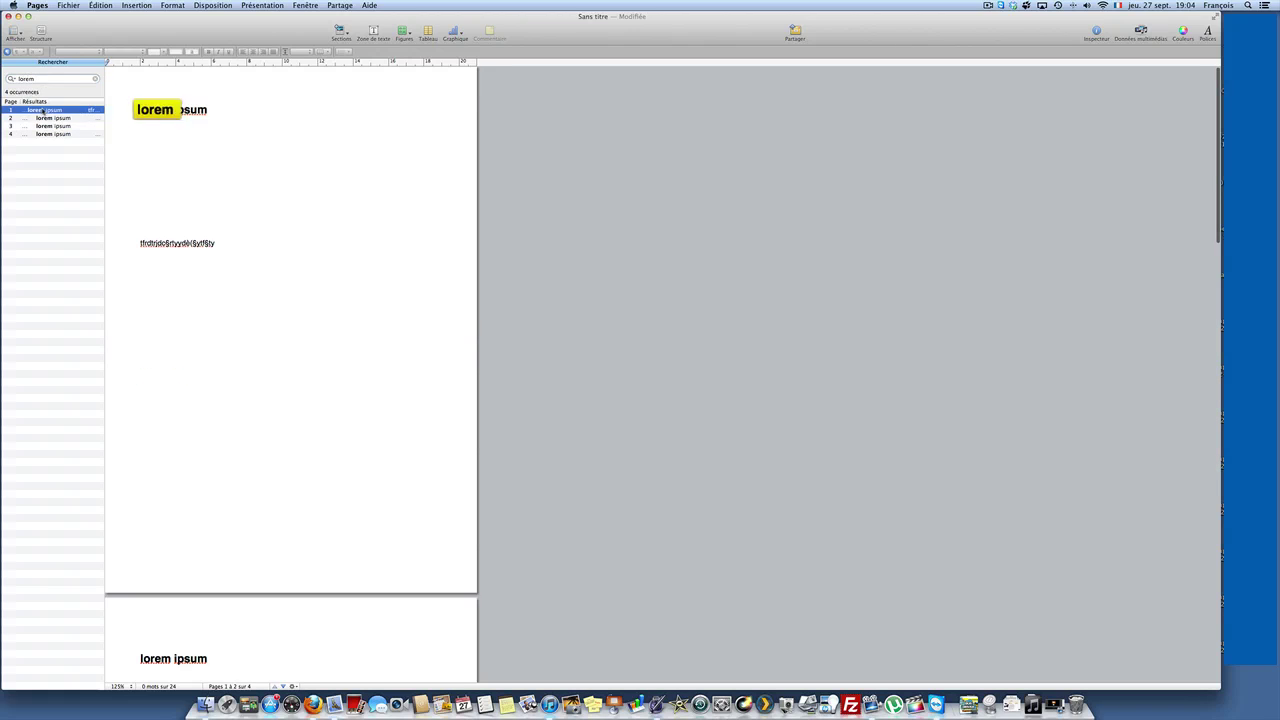
left_click(64, 125)
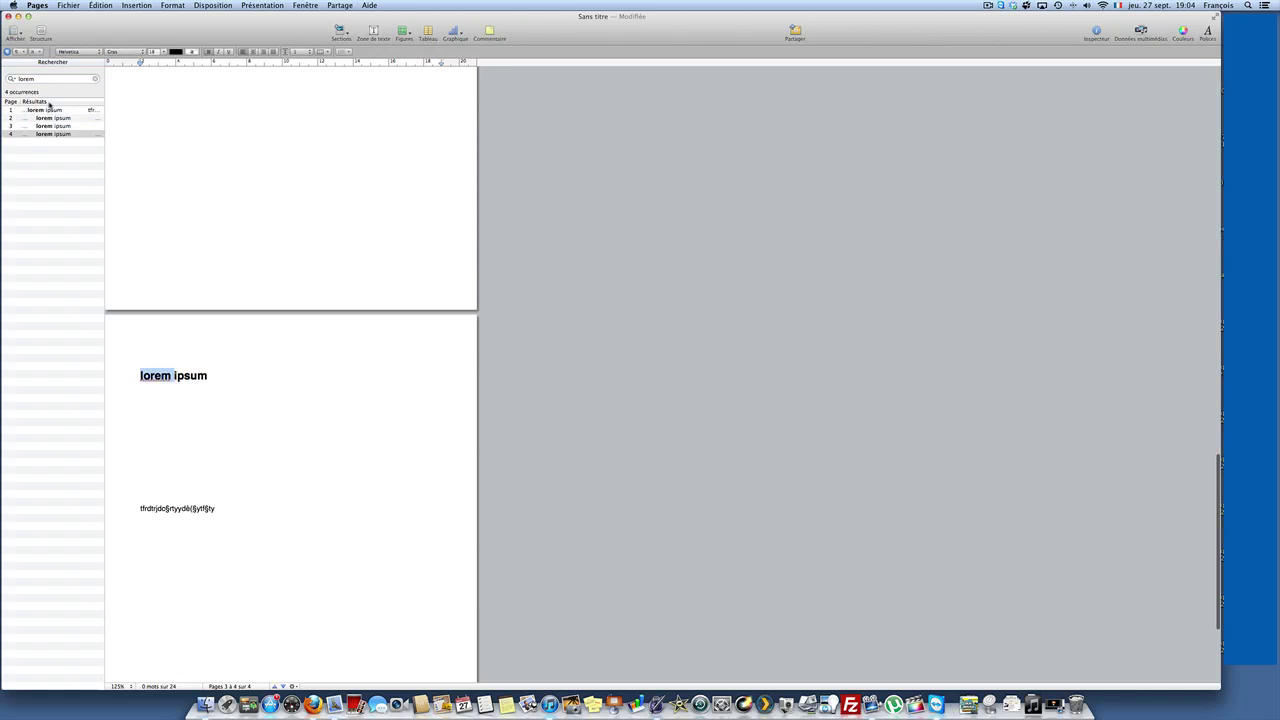
left_click(46, 110)
left_click(95, 79)
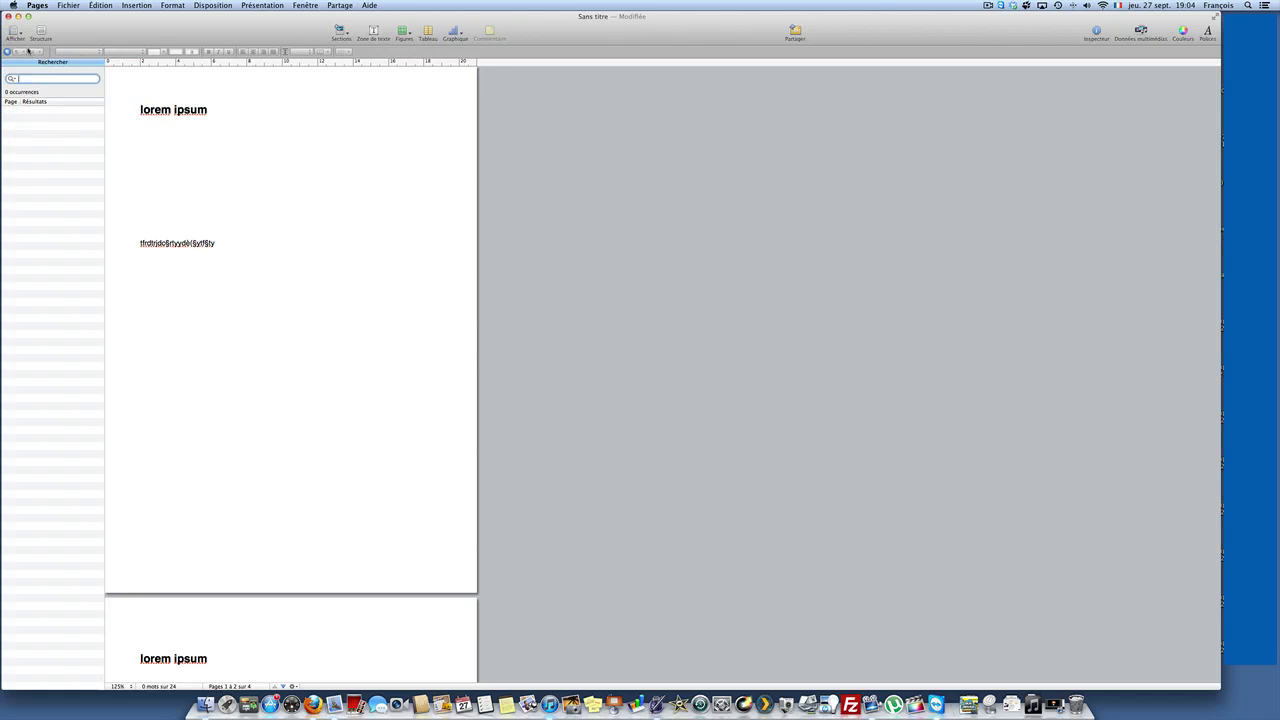
Show the styles drawer, narrow and reposition the document window so the drawer fits on screen, and widen the drawer
left_click(14, 31)
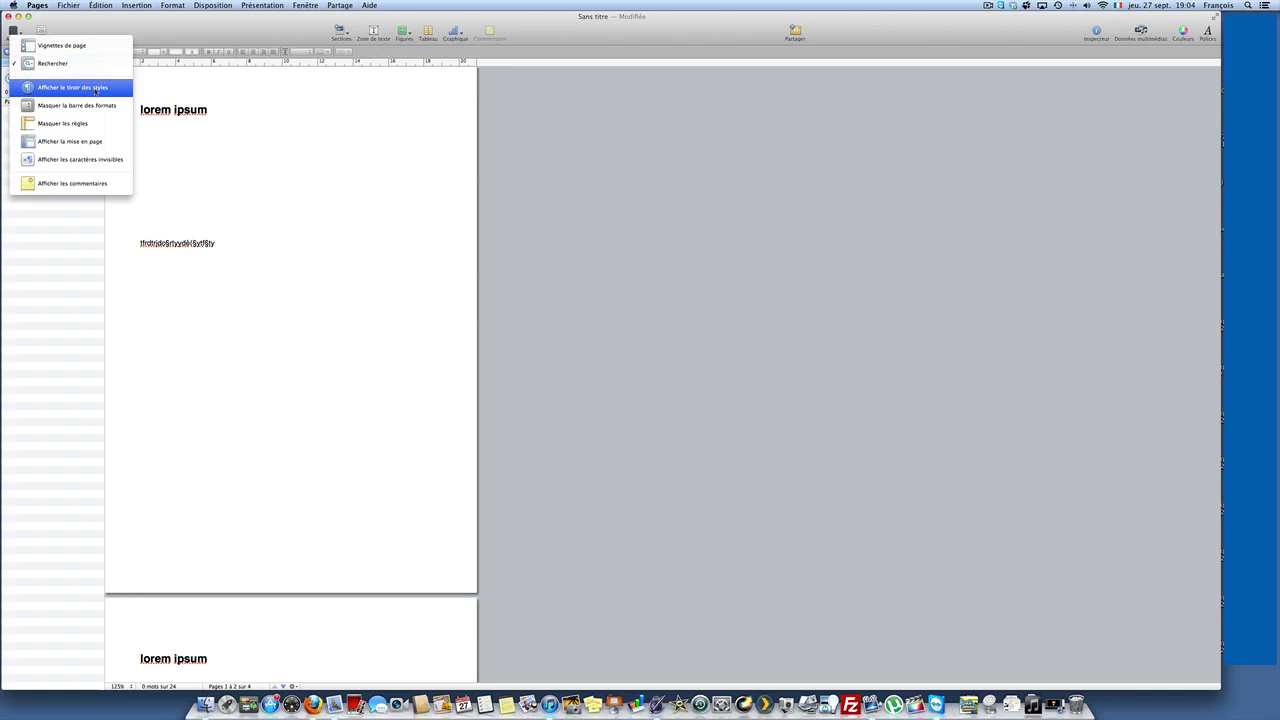
left_click(121, 93)
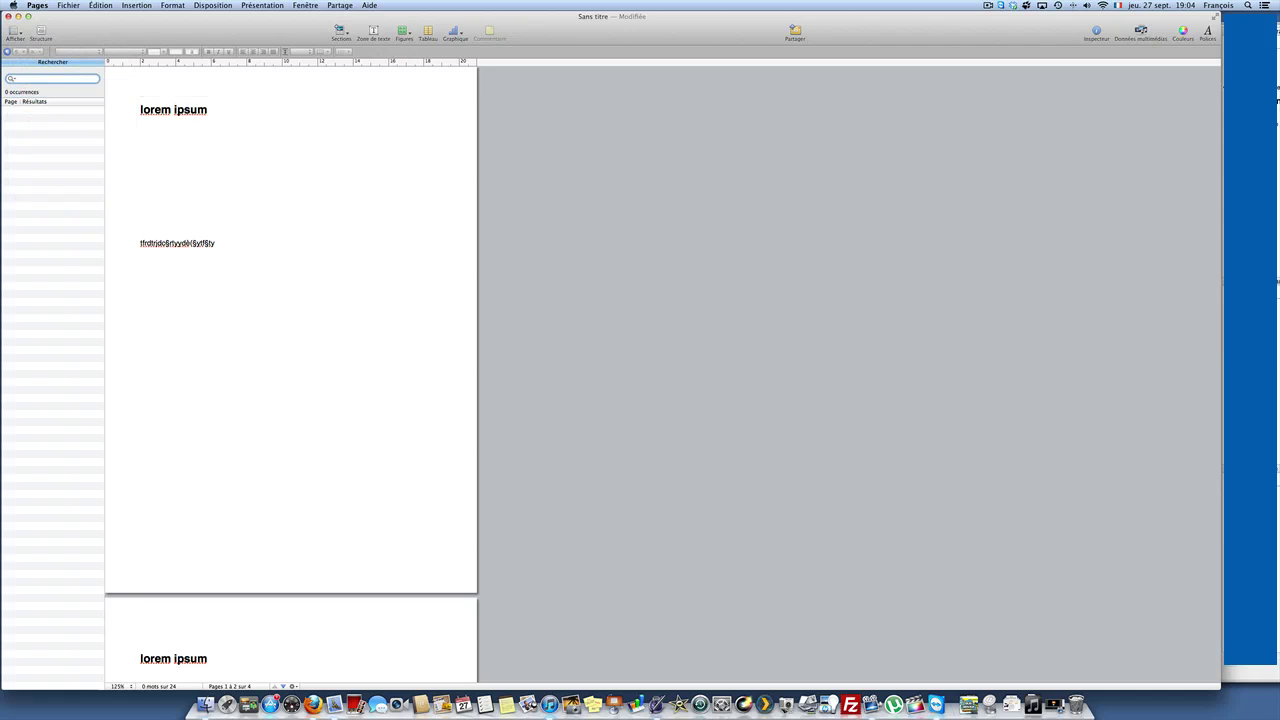
mouse_move(1187, 17)
left_mouse_down()
mouse_move(1134, 14)
mouse_move(1198, 14)
left_mouse_up()
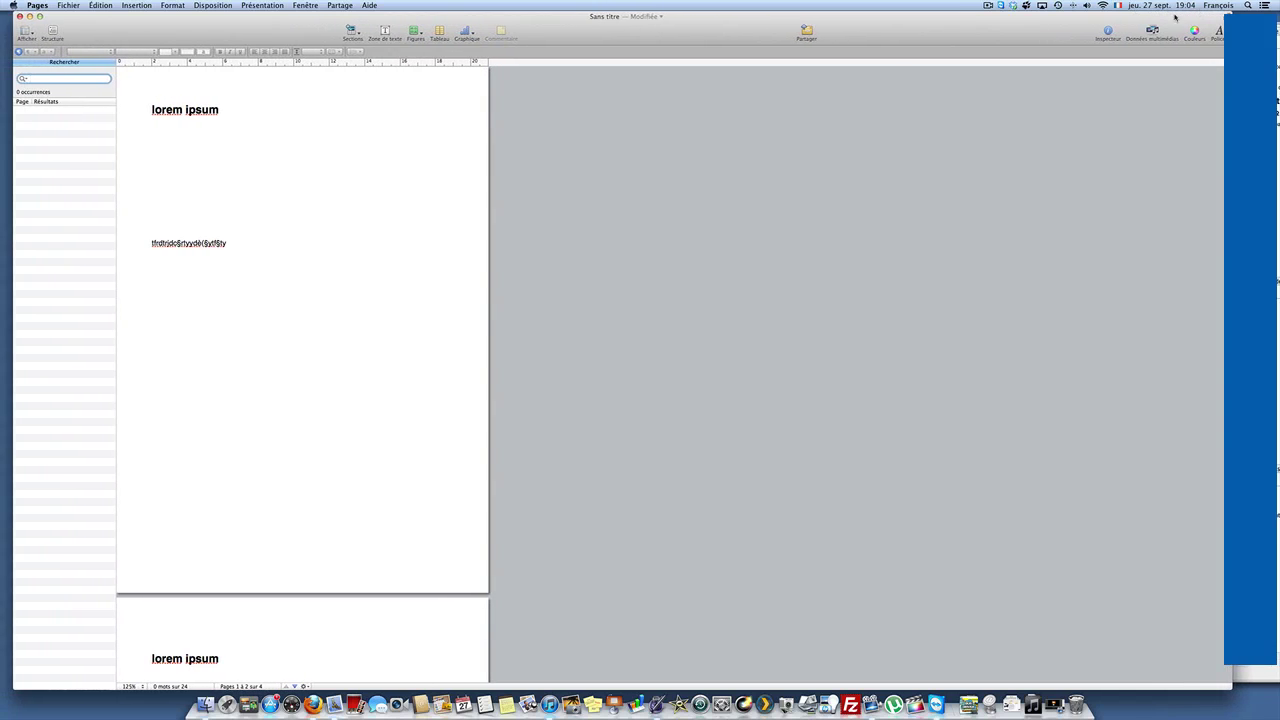
left_click_drag(13, 148, 100, 135)
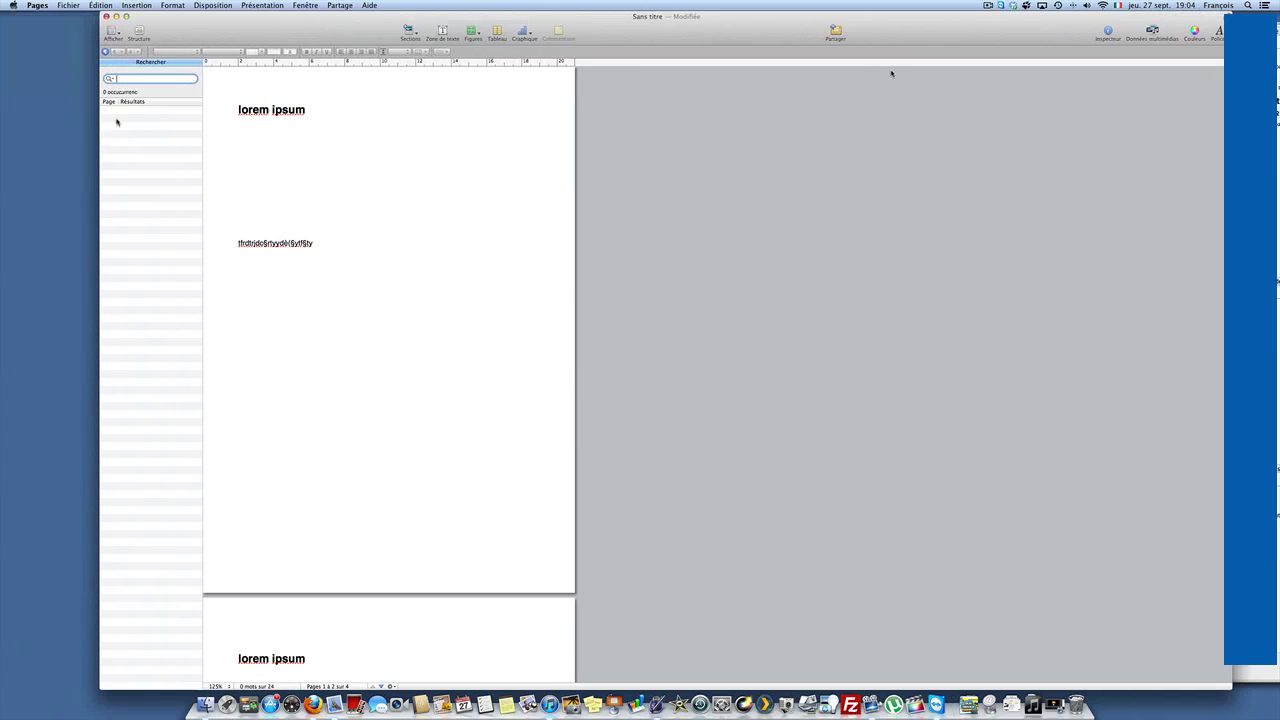
left_click_drag(355, 18, 256, 18)
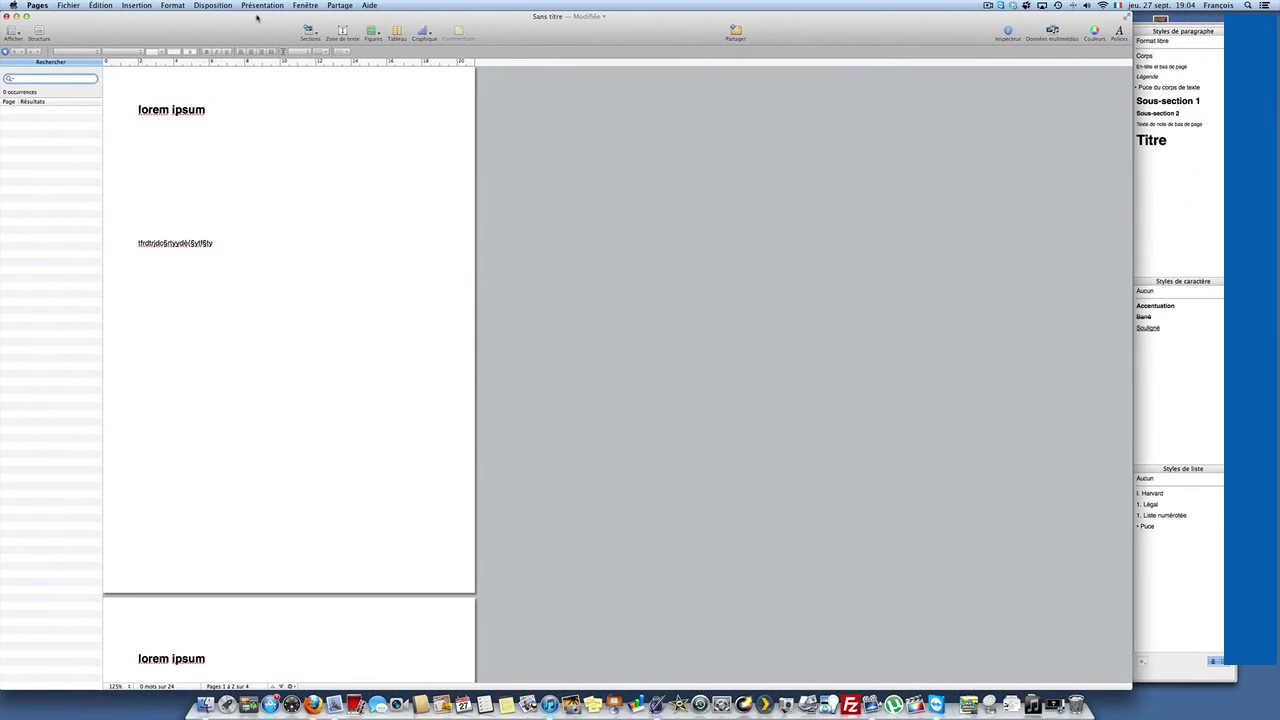
left_click_drag(1020, 20, 1023, 20)
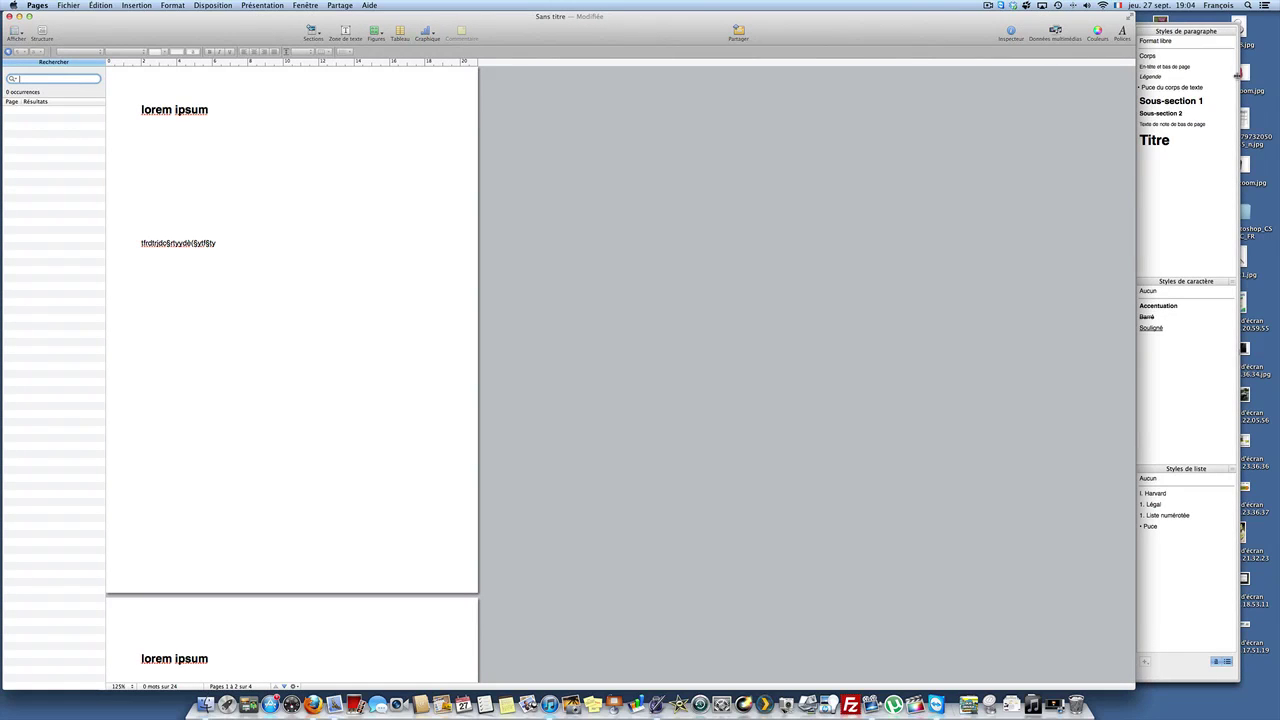
left_click_drag(1238, 76, 1276, 74)
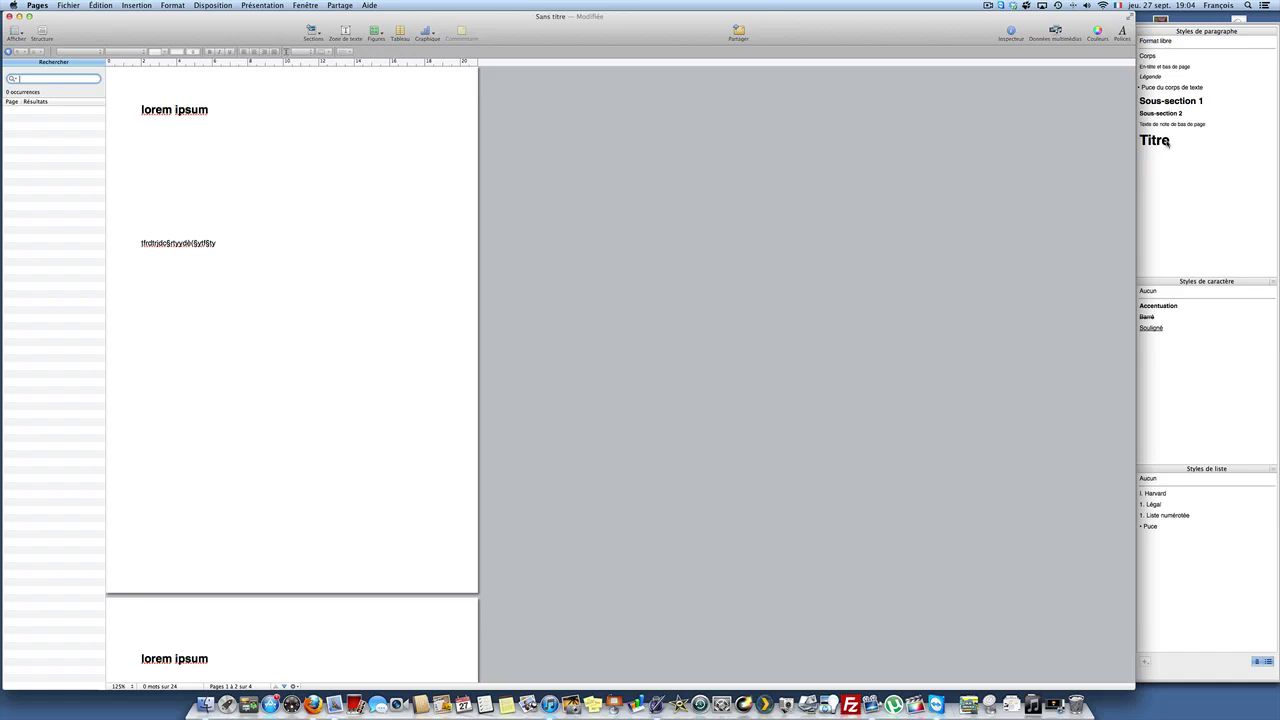
Switch back to the page thumbnails and delete the duplicated section made up of pages 3 and 4
scroll(371, 523, "down", 5)
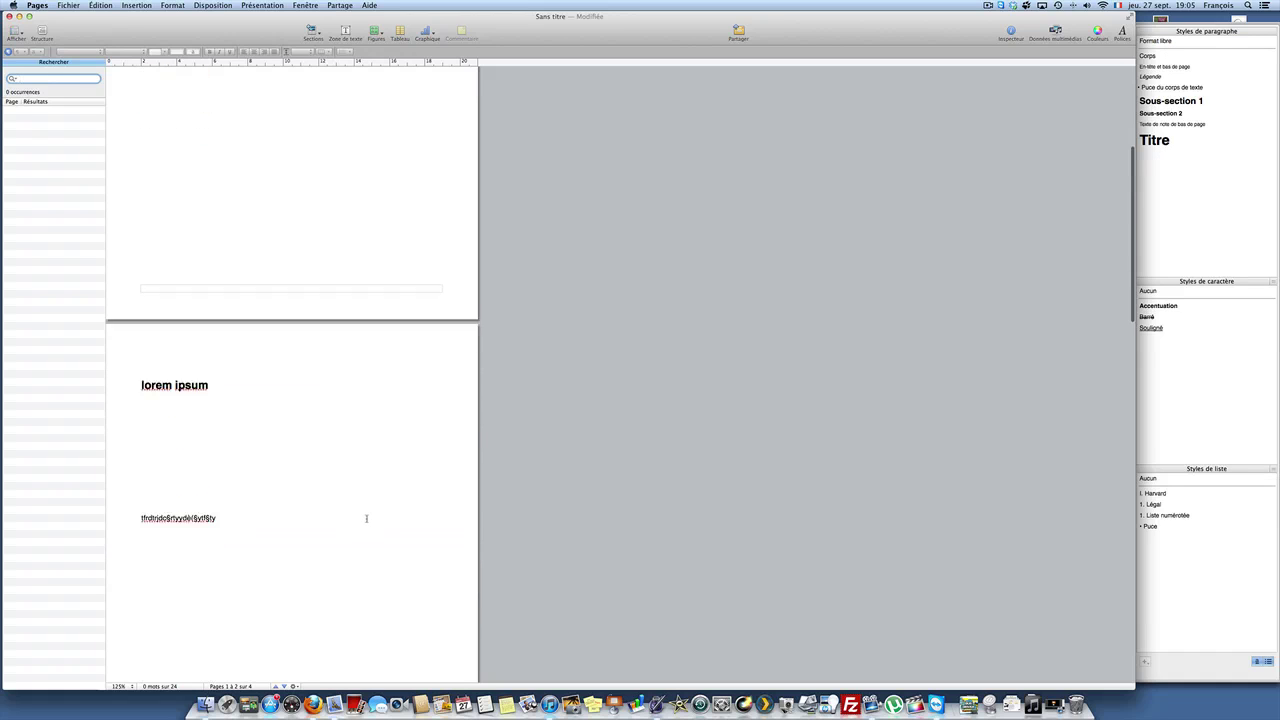
left_click(16, 33)
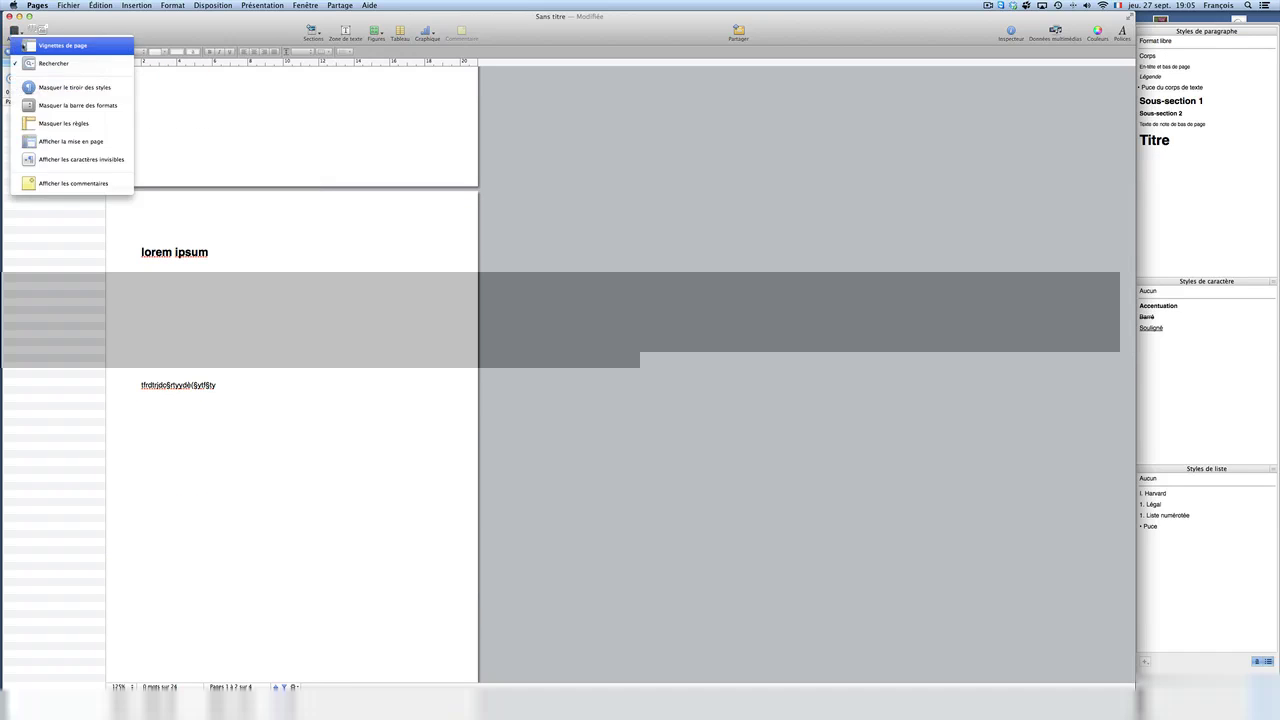
left_click(290, 391)
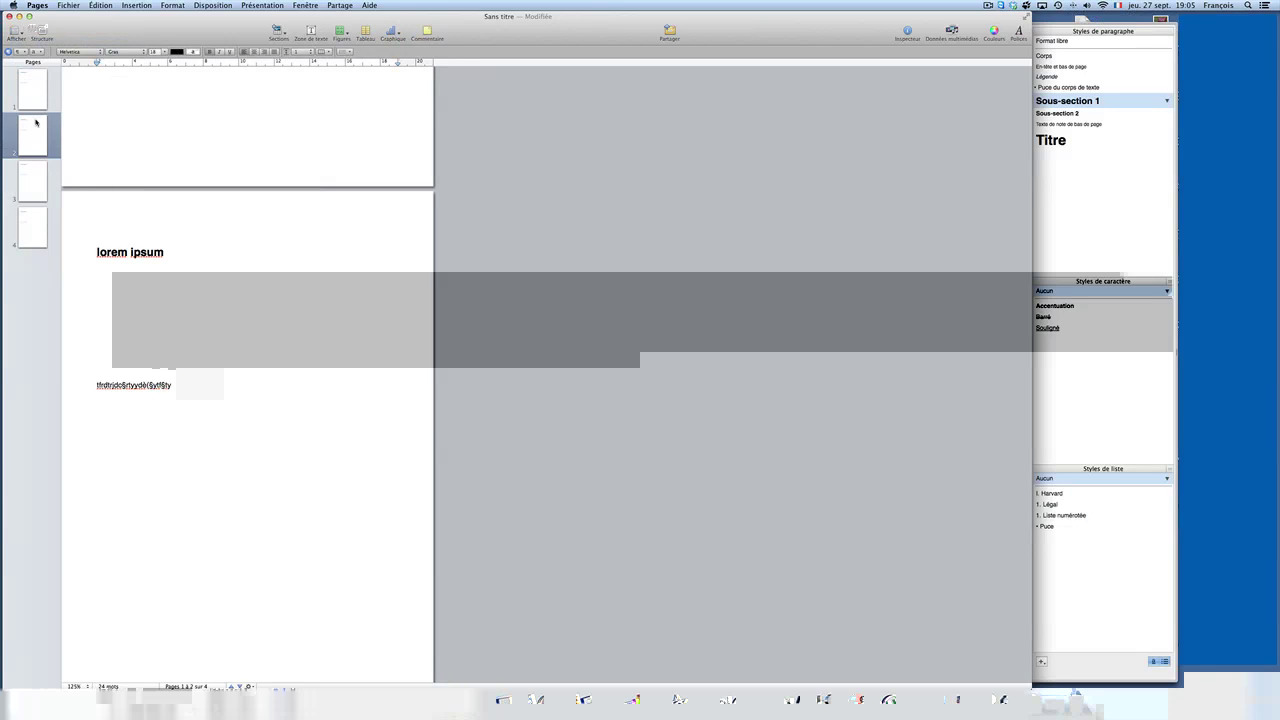
left_click(23, 243)
right_click(37, 185)
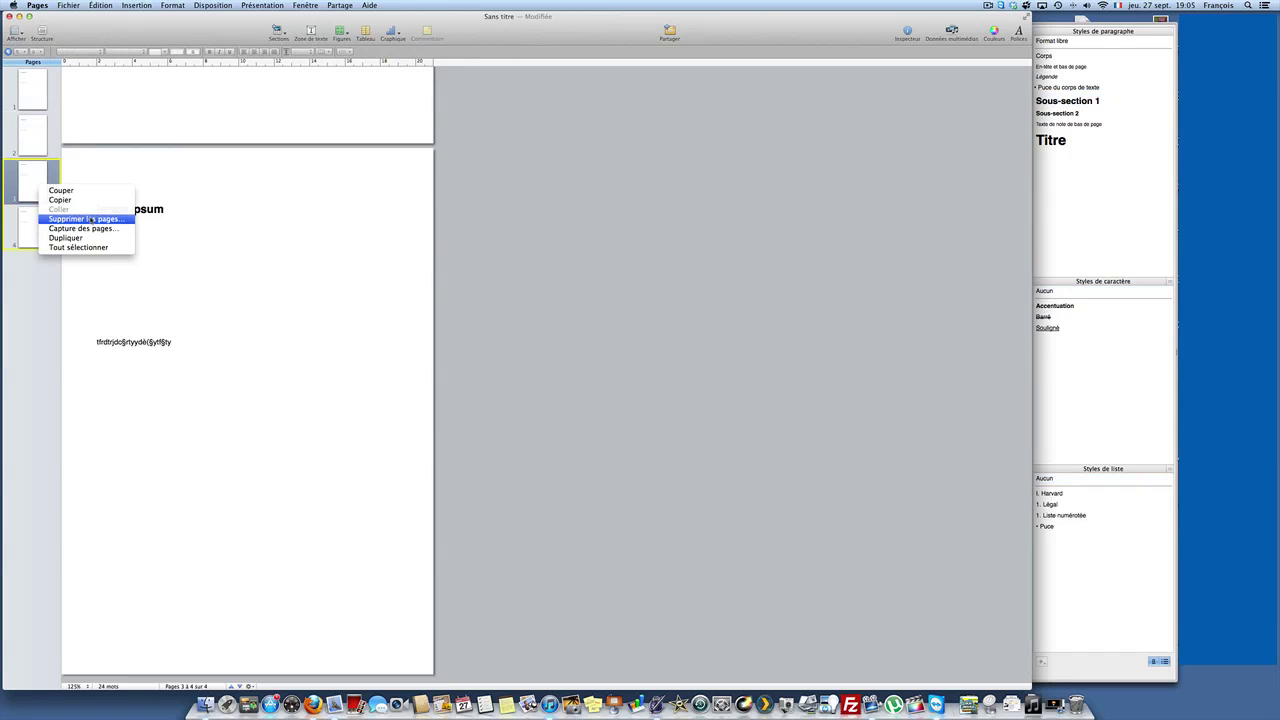
left_click(80, 220)
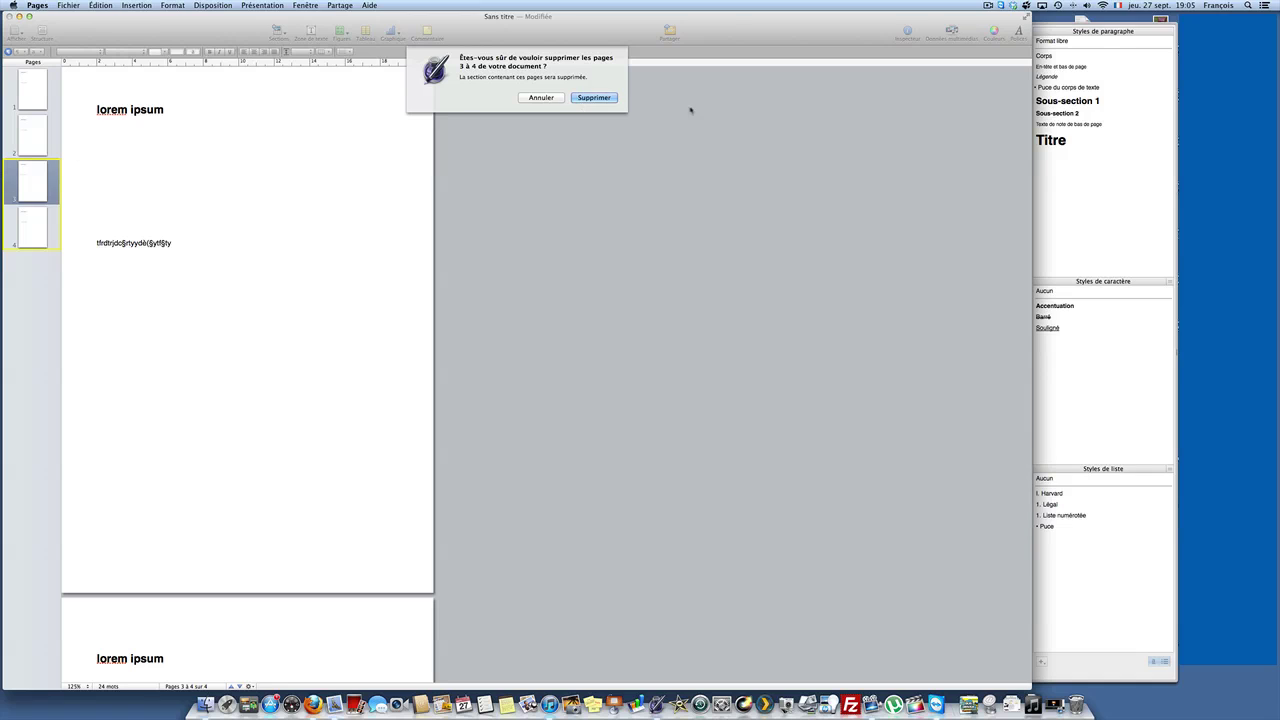
left_click(594, 97)
Delete the remaining text on both pages, leaving a single blank page
key("super+a")
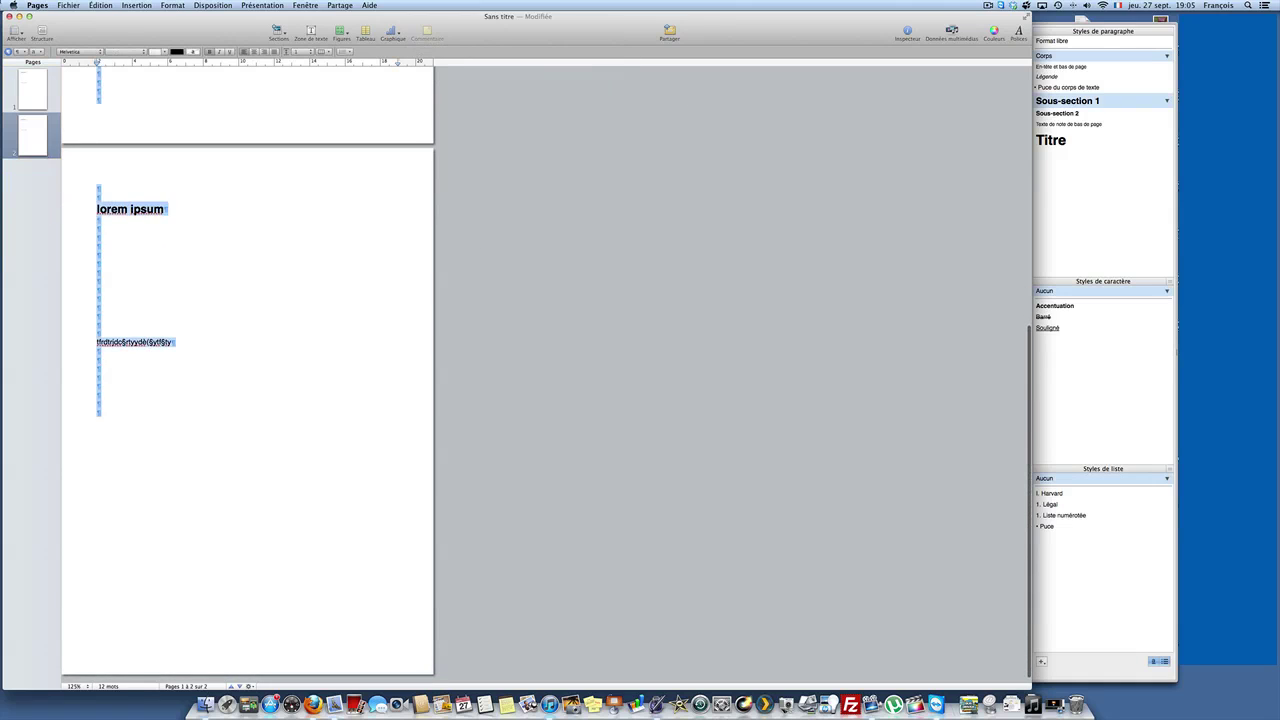
left_click_drag(48, 186, 108, 319)
key("BackSpace")
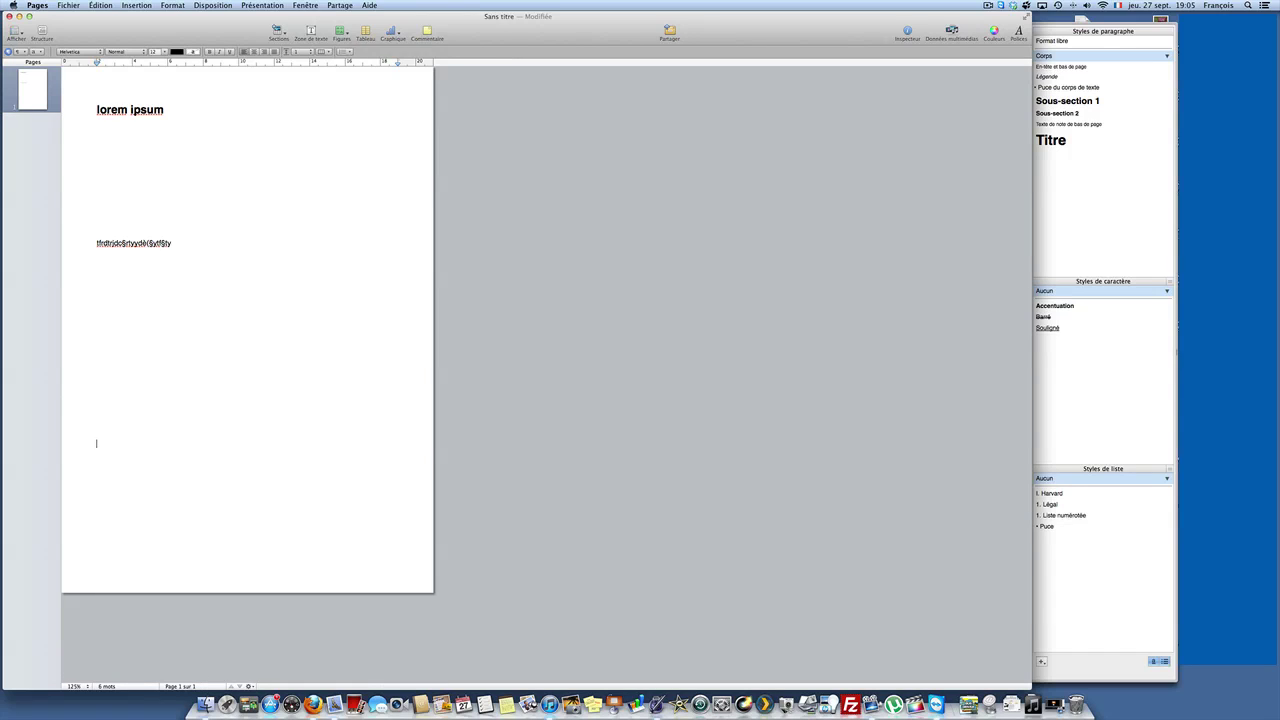
left_click_drag(186, 243, 100, 108)
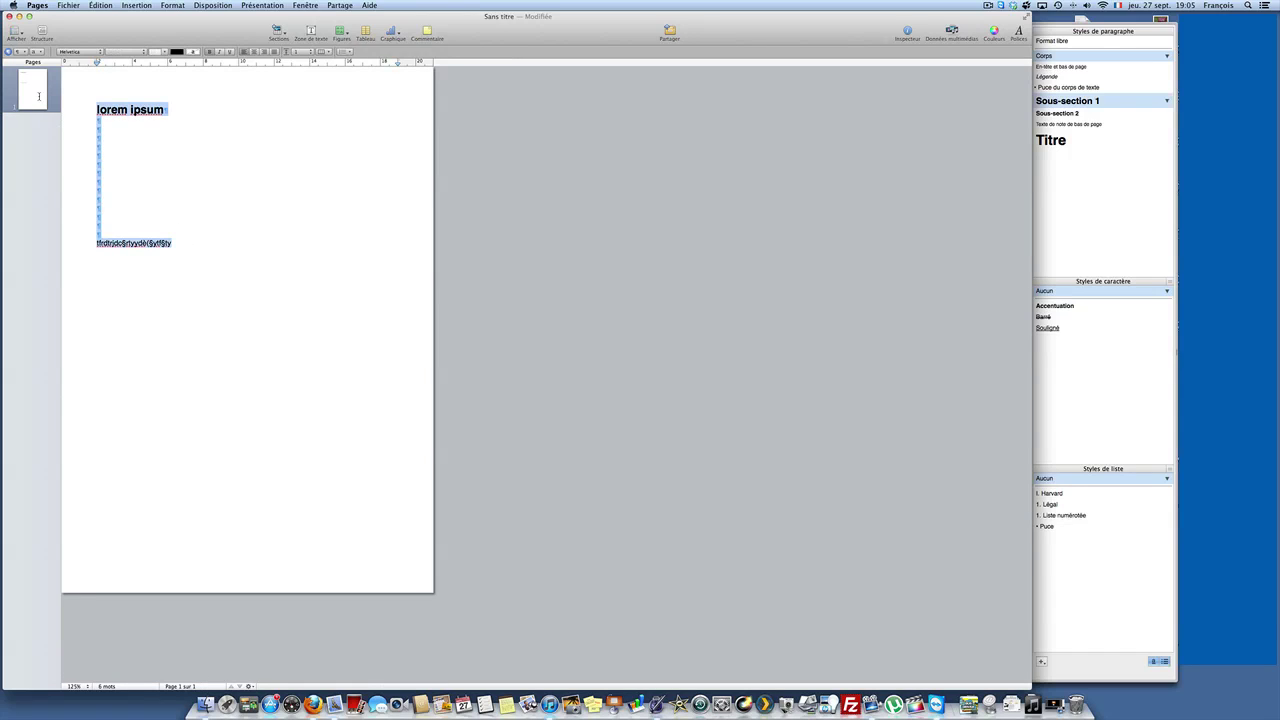
key("BackSpace")
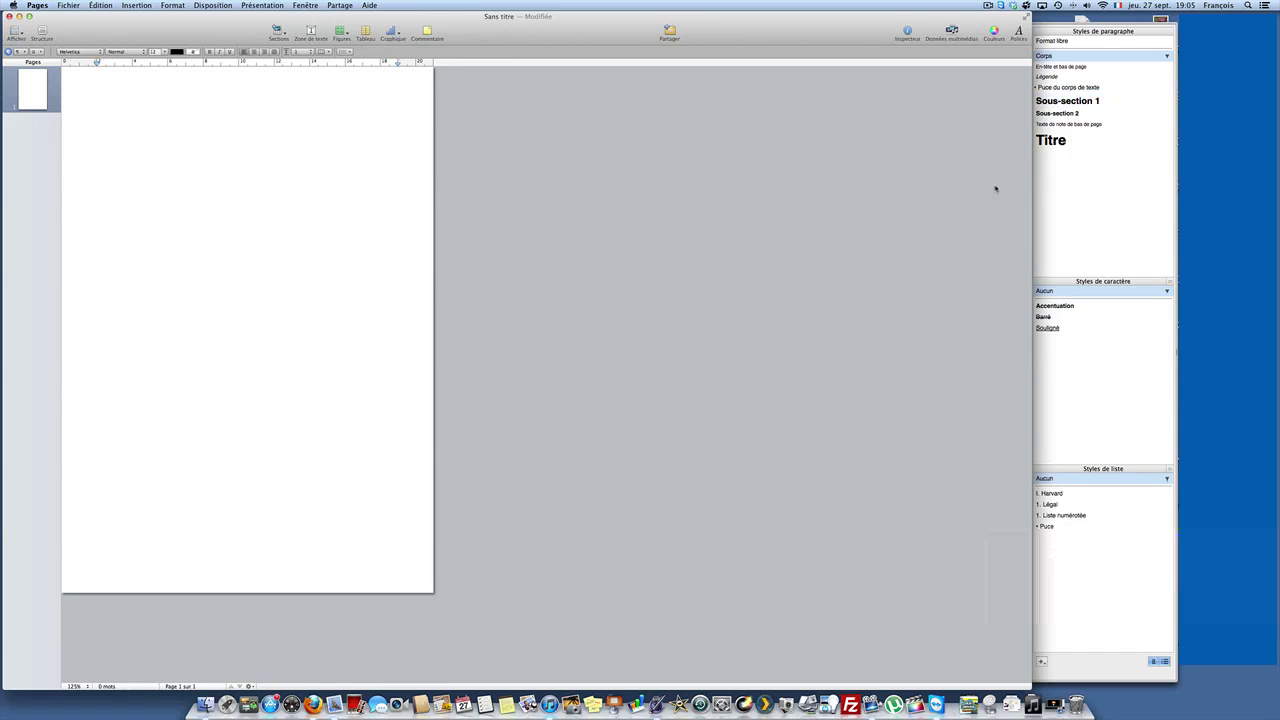
Enter the title "Tuto" in the Titre paragraph style on the first line and start a new line
left_click(1055, 142)
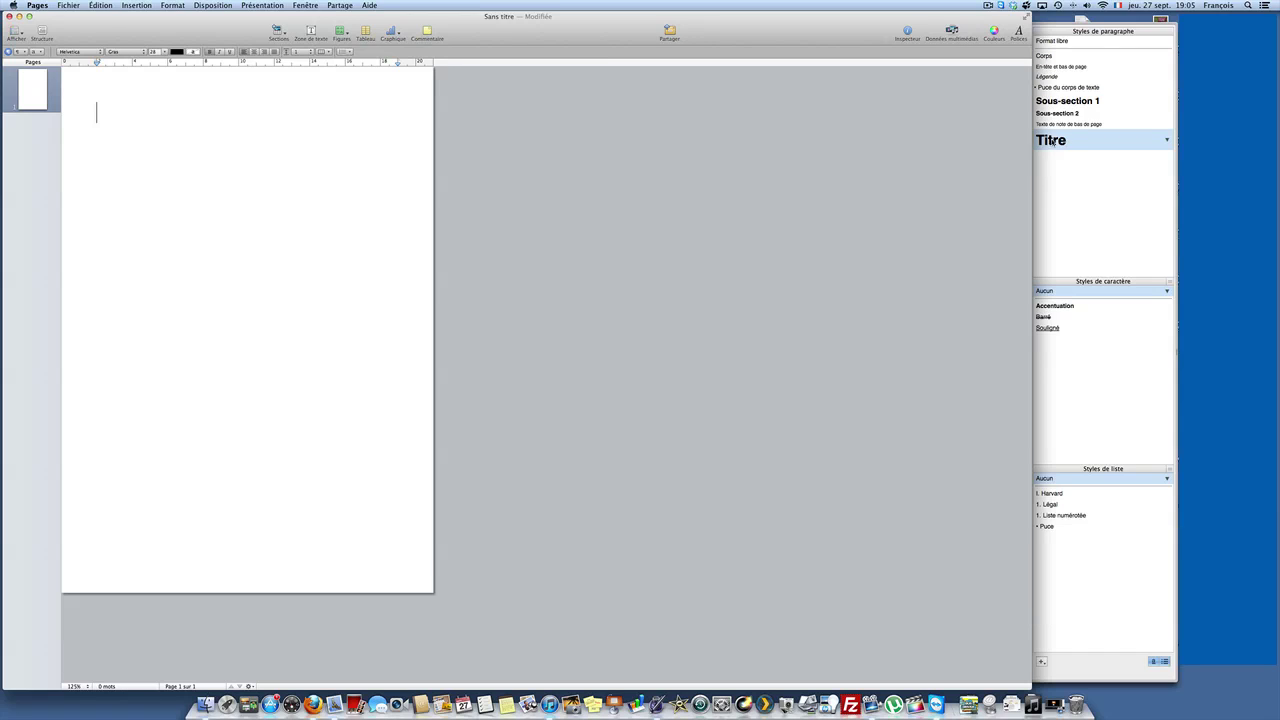
type("q")
key("BackSpace")
type("Tuto")
key("Return")
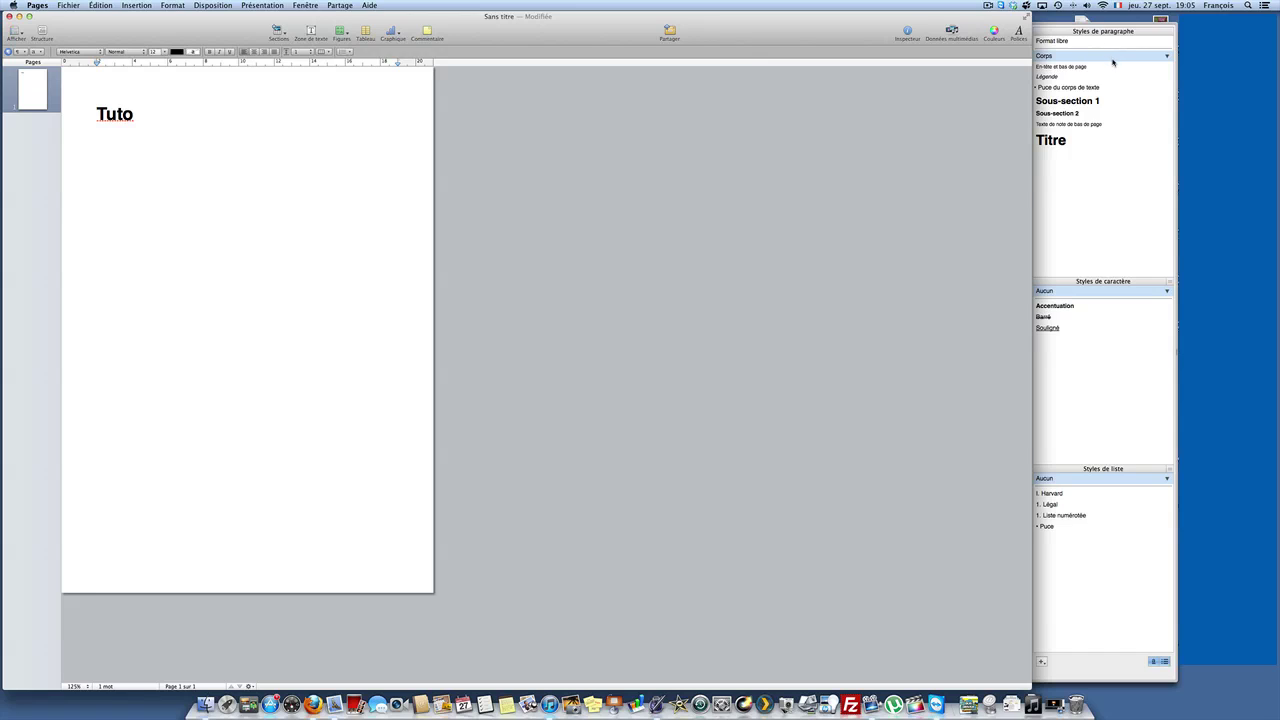
Add the headings "Sous-section 1" and "Sous-section 2" below the title, each in the paragraph style of the same name
left_click(1077, 104)
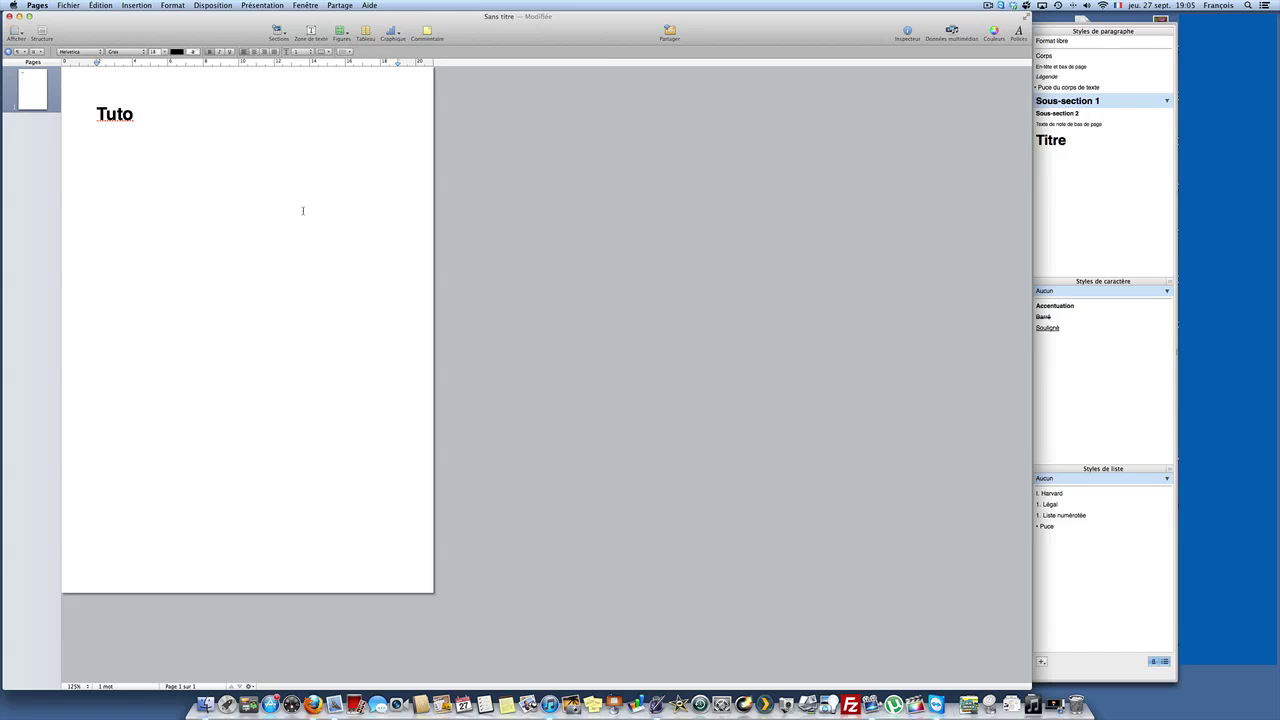
type("Sous-section 1")
key("Return")
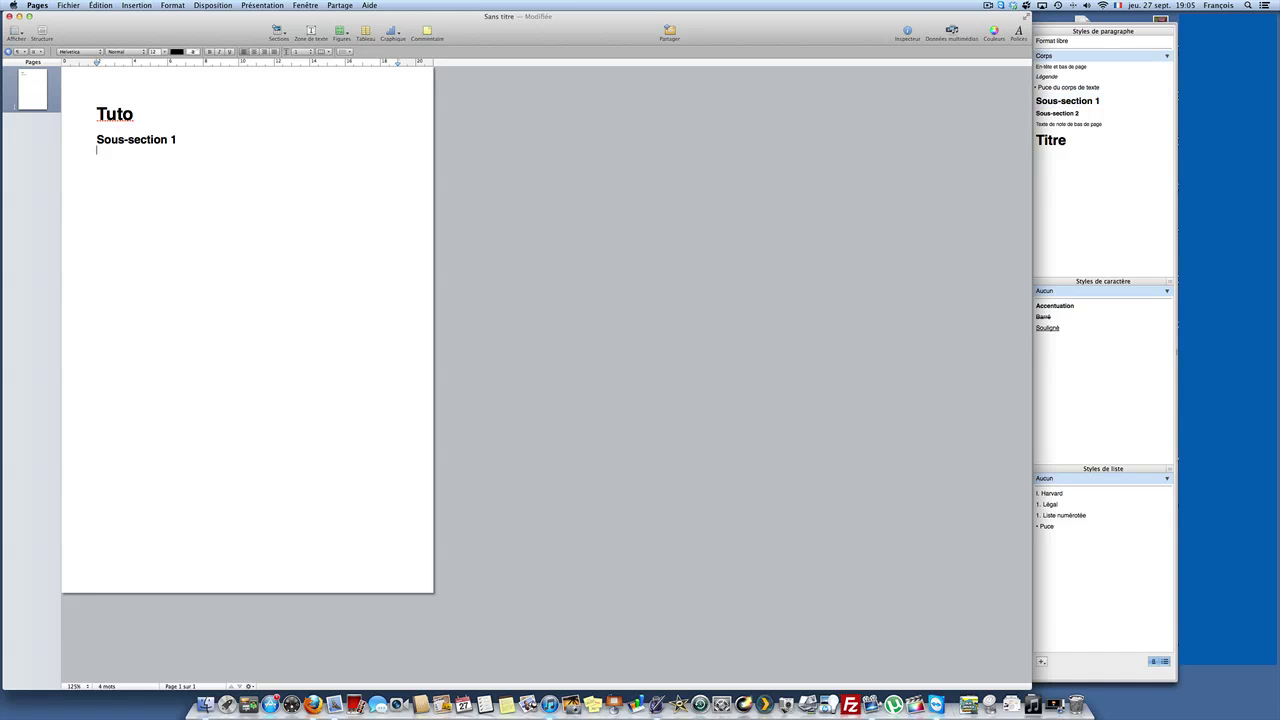
left_click(1080, 114)
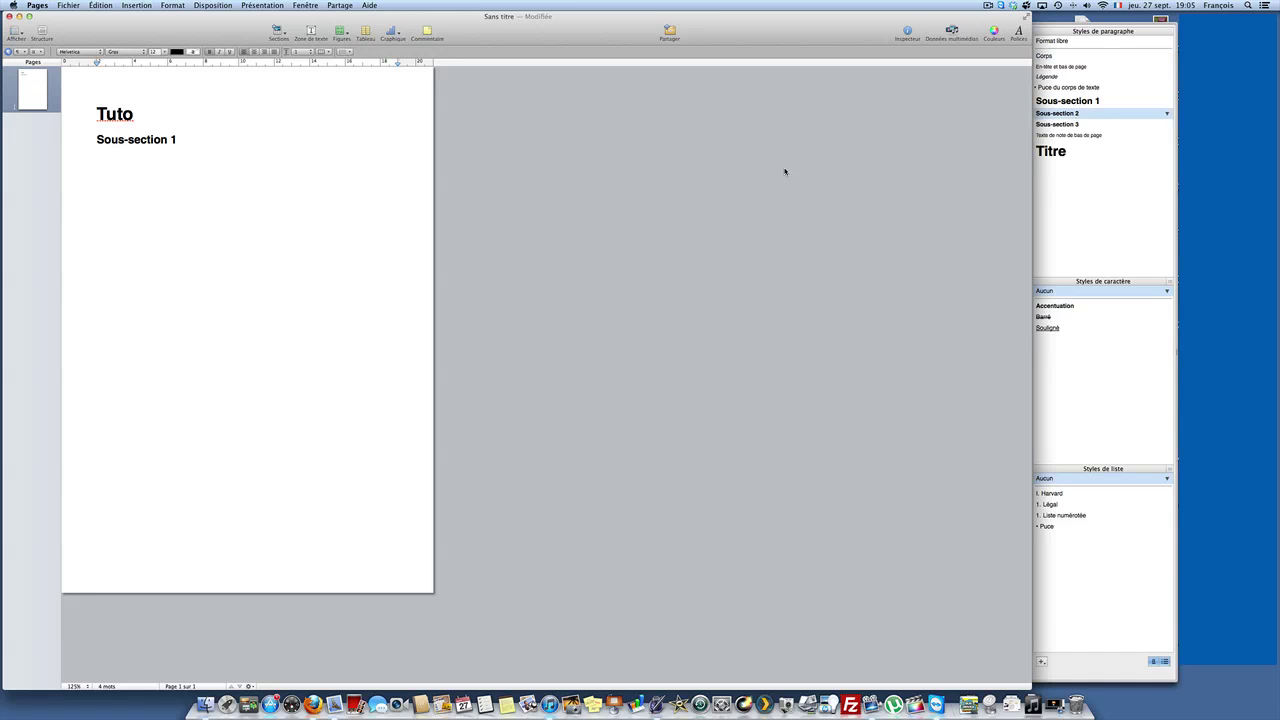
type("Sous-section 2")
key("Return")
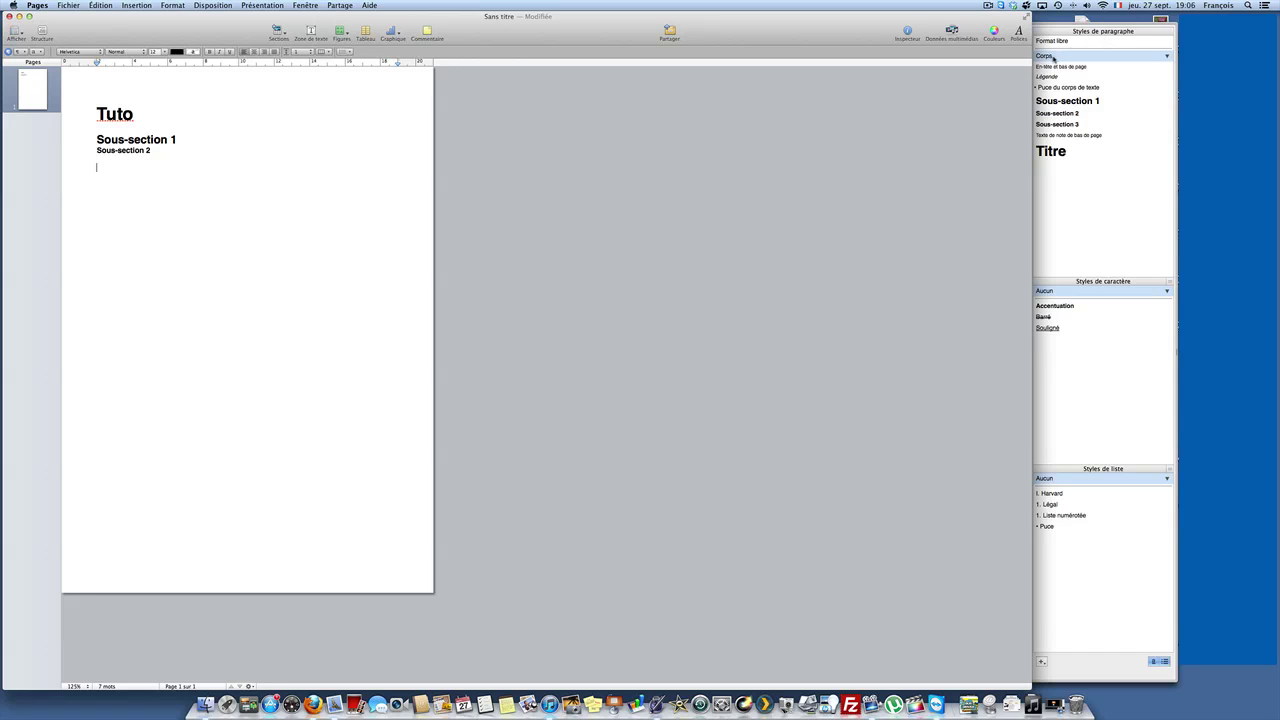
Enter a line of filler text in the Corps style under Sous-section 2 and a line of filler text in the page footer
type("ygtgyiuytfiuyfdazeyuiooihgfdsdjklkazerfygjhjkkjhghklj")
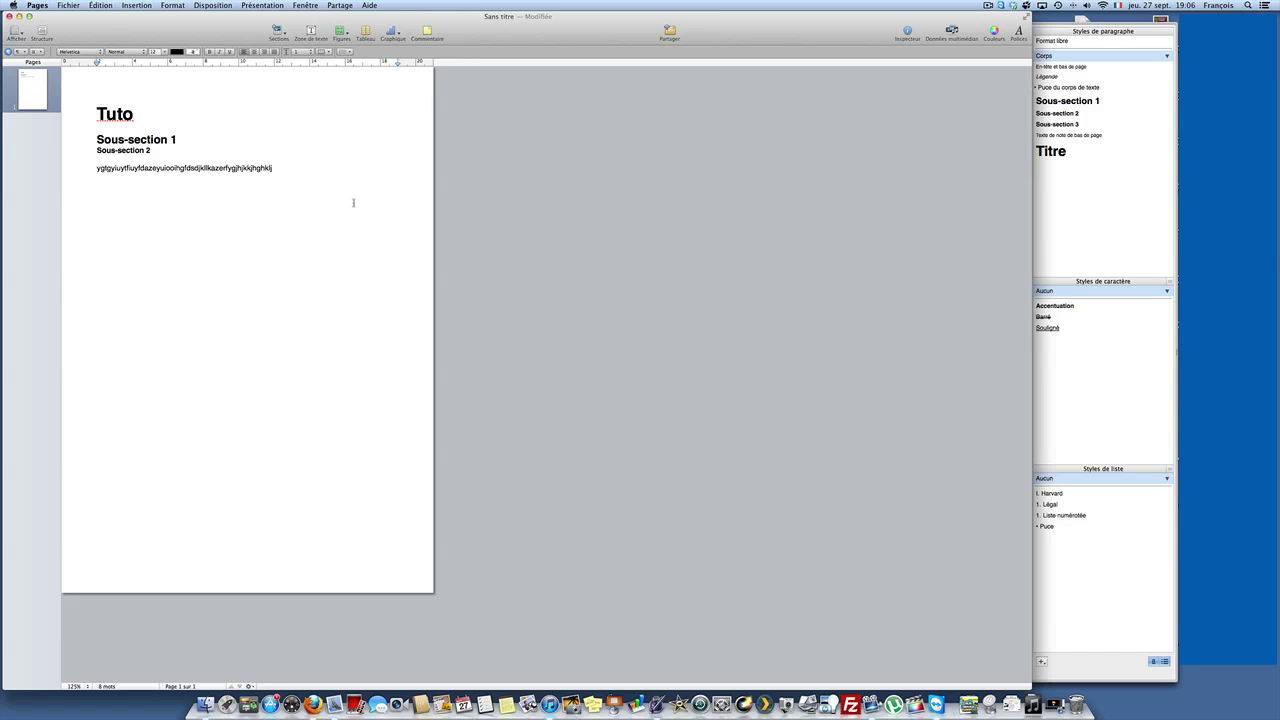
key("Return")
key("Return")
key("Return")
left_click(252, 565)
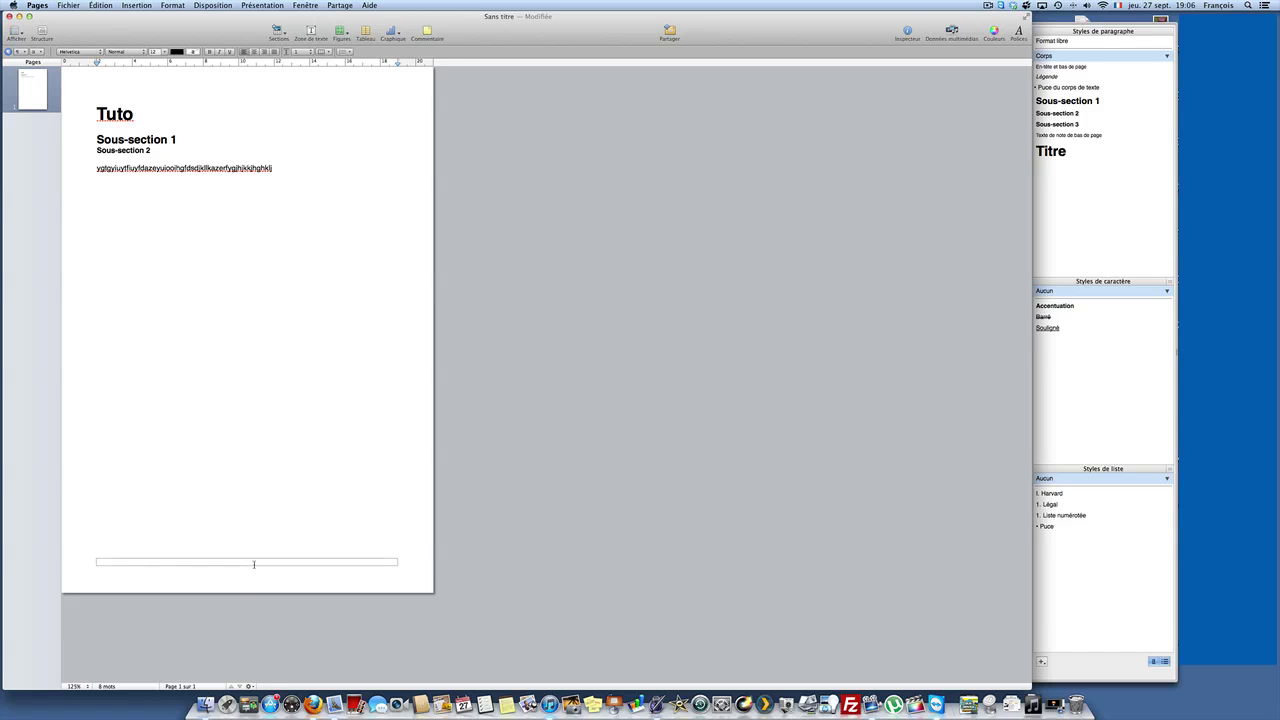
type("iugfgoiuygtyopiuygtyioiuy")
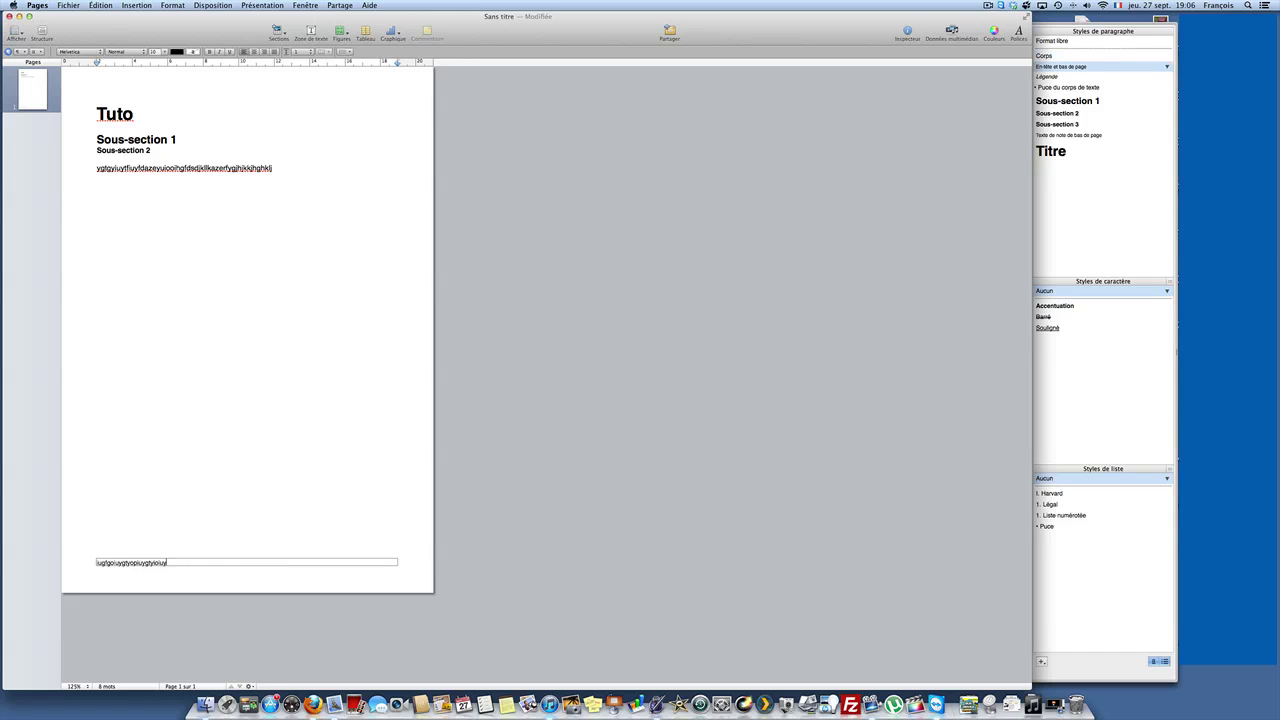
Add empty lines in the body until the document runs onto a second page, and remove the extra lines again
left_click(160, 481)
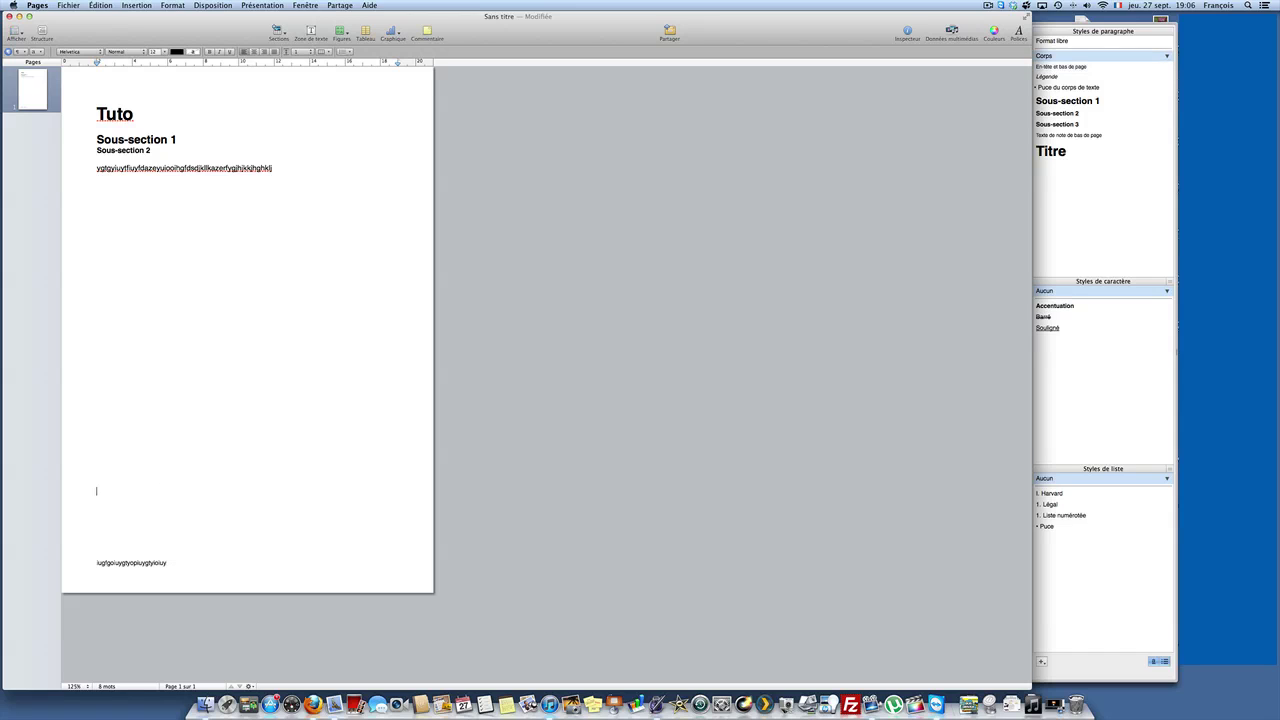
key("Return")
key("Return")
key("Return")
key("Return")
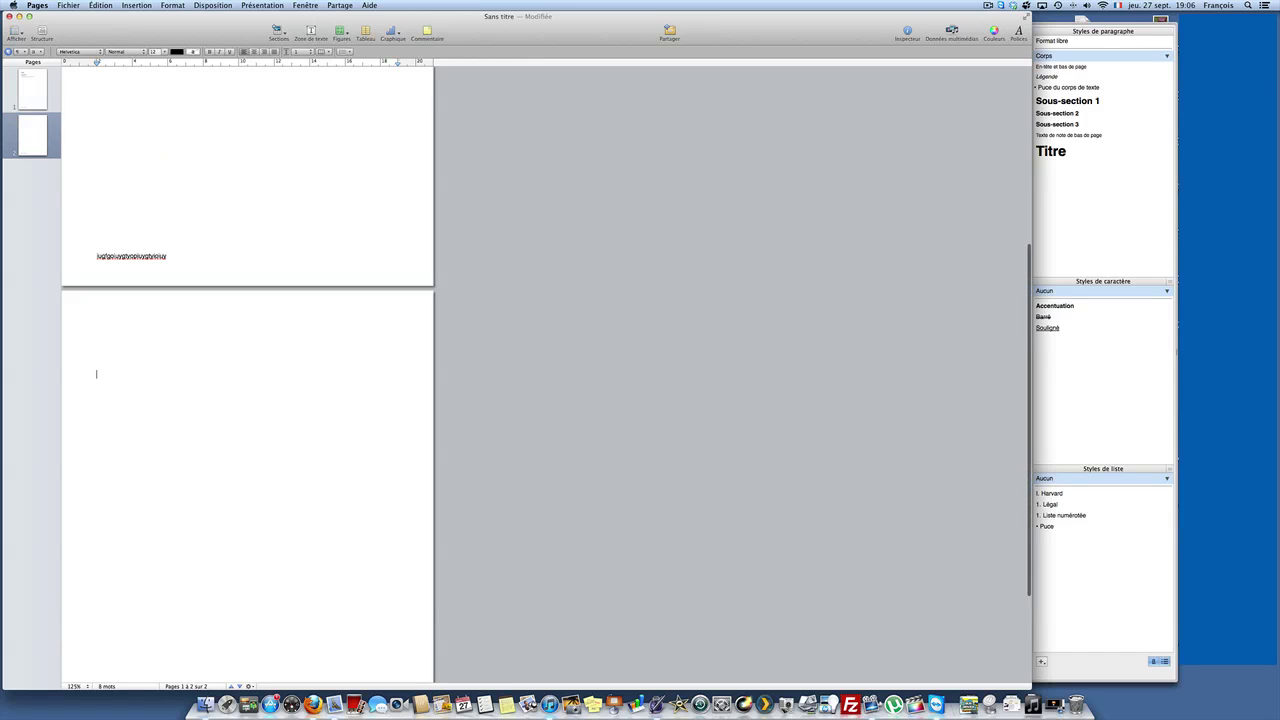
key("Return")
key("Return")
key("Return")
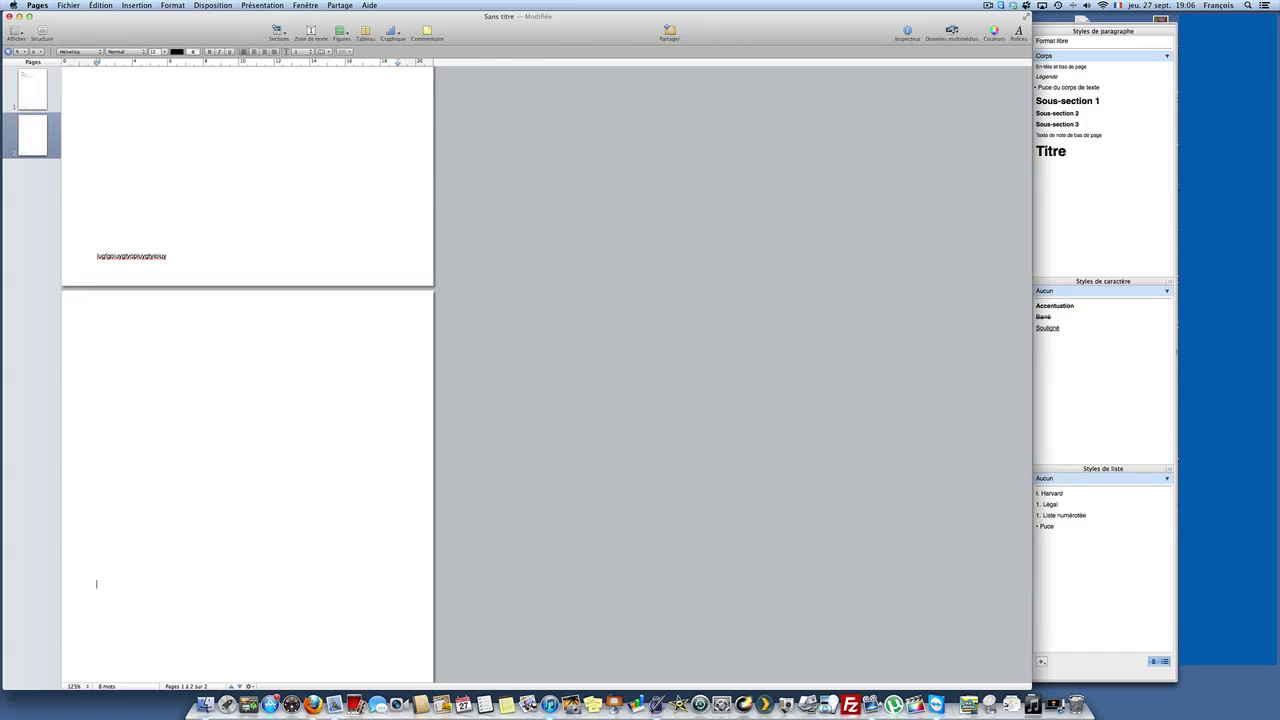
key("Return")
key("Return")
key("Return")
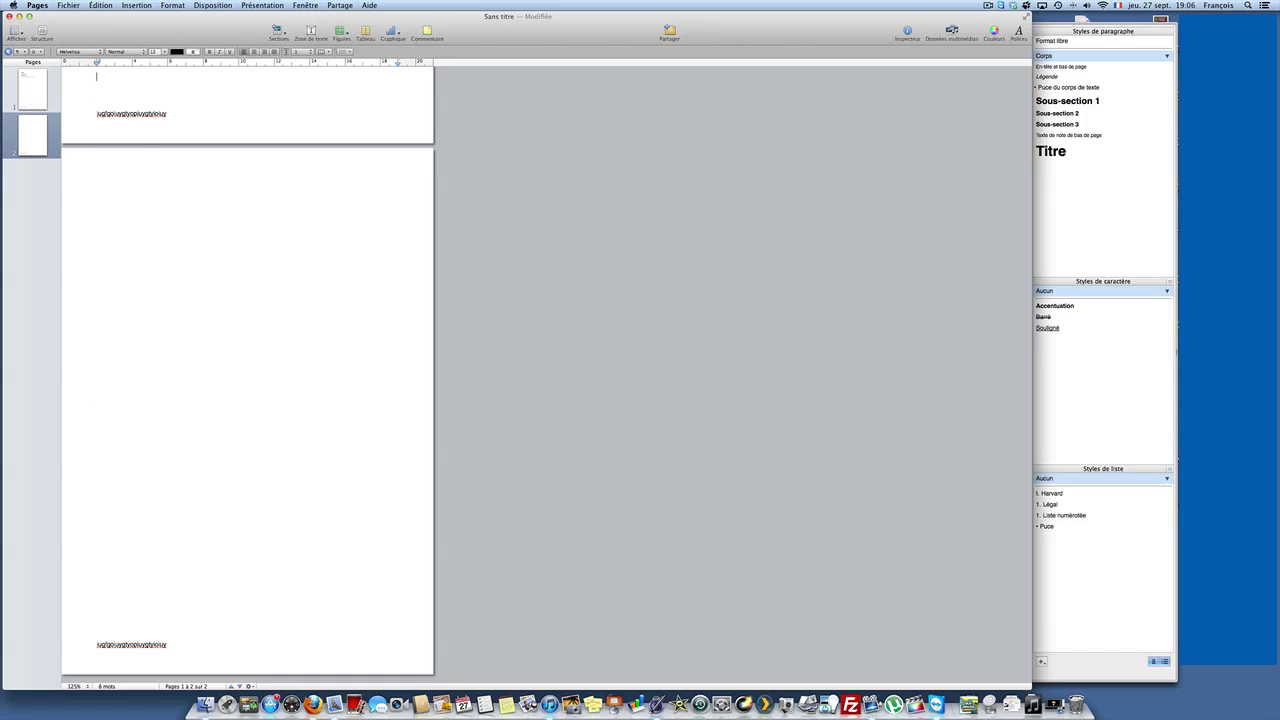
key("BackSpace")
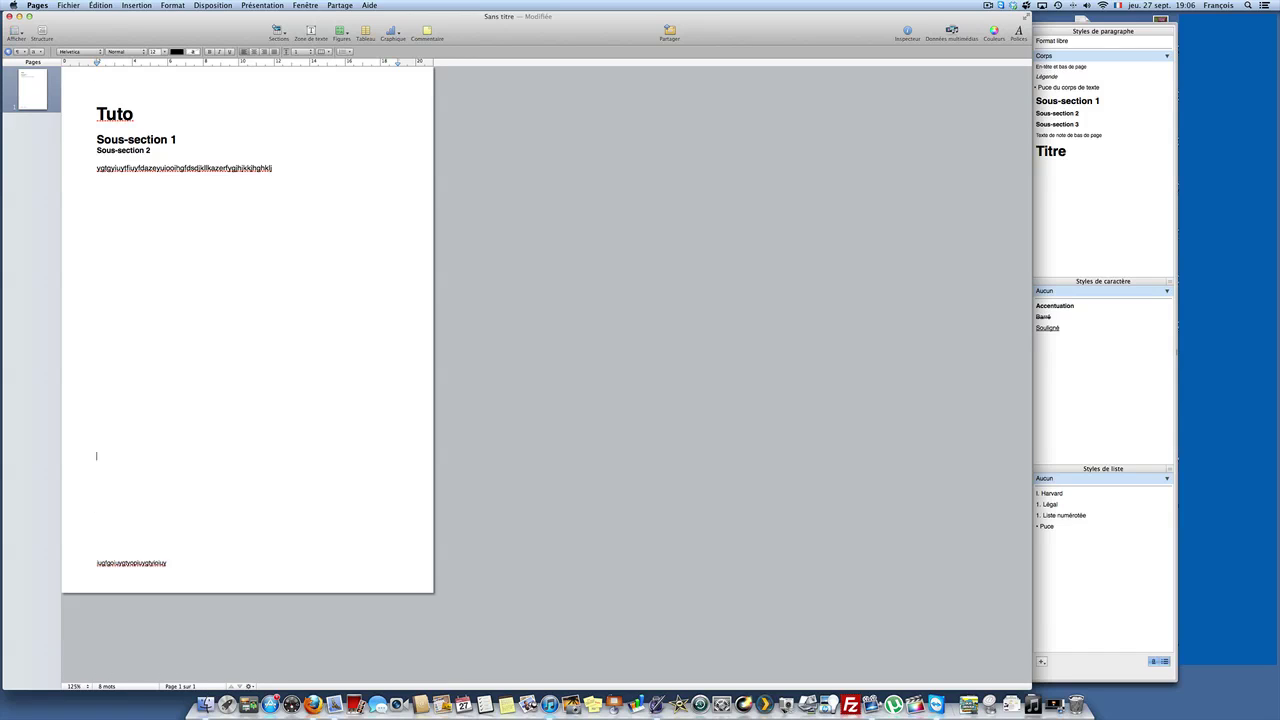
Try the Souligné, Barré and Accentuation character styles on the filler line under Sous-section 2
double_click(237, 168)
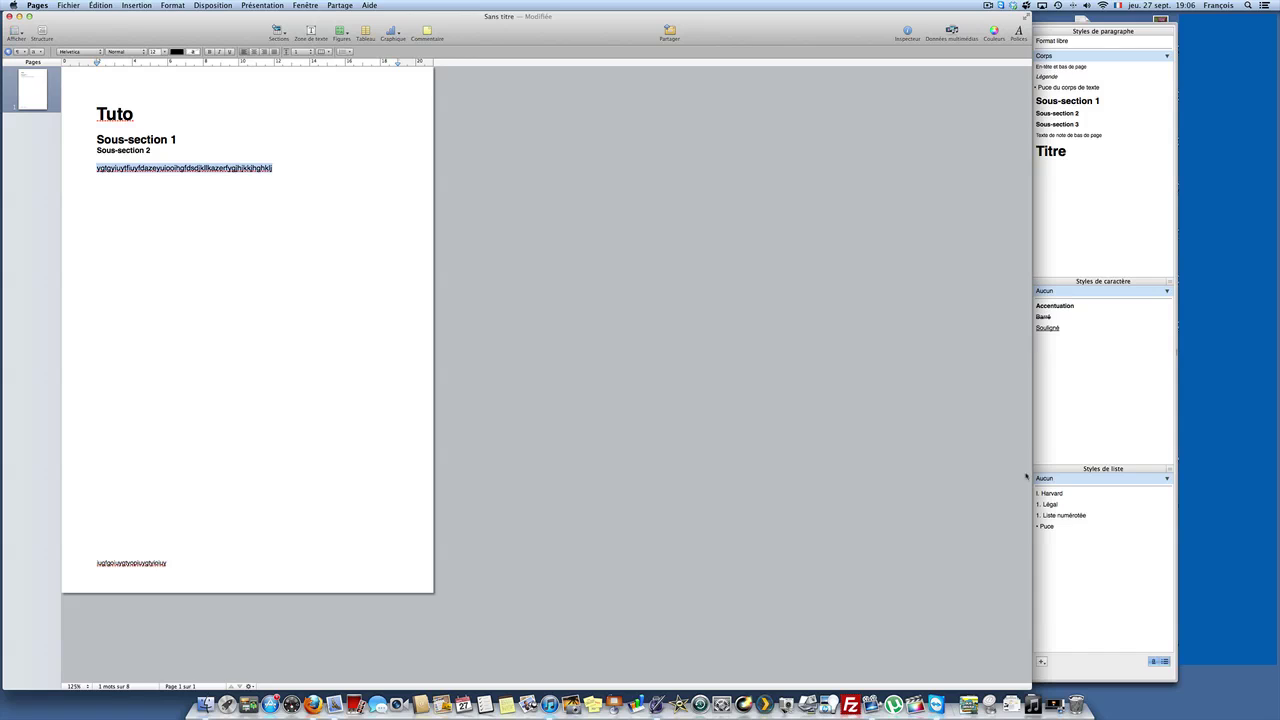
left_click(1047, 326)
left_click(1044, 316)
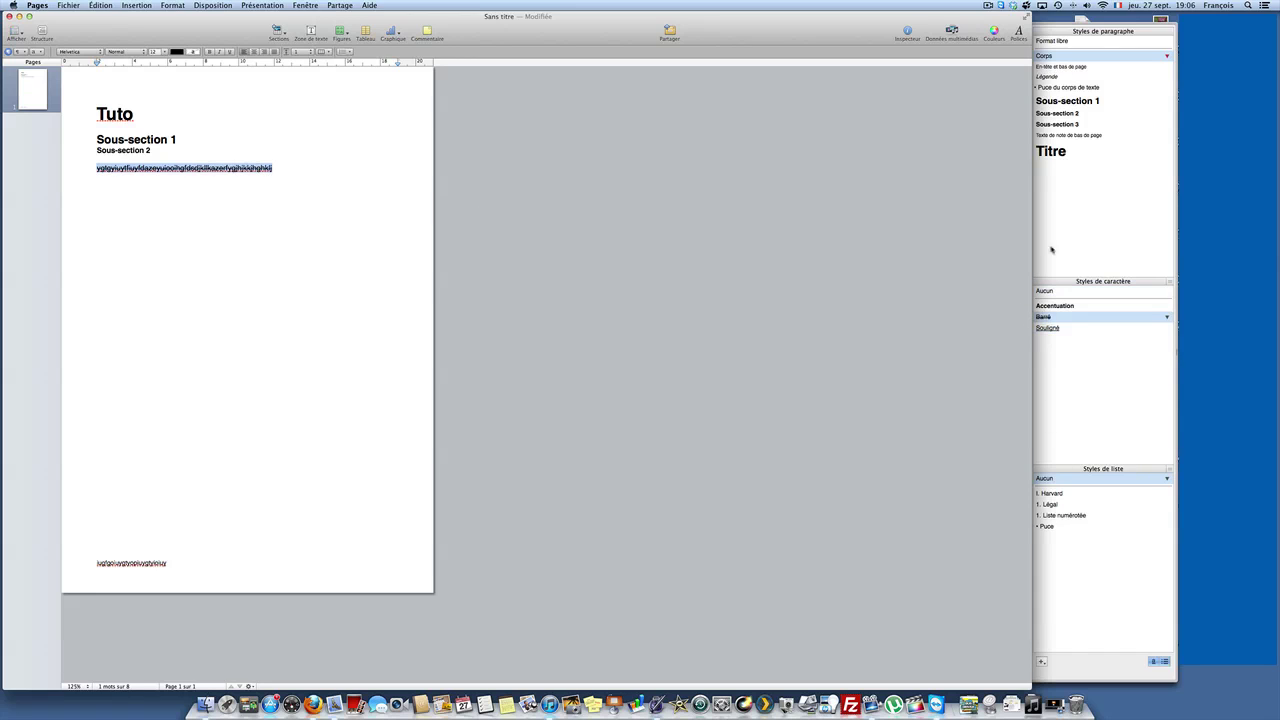
left_click(1054, 305)
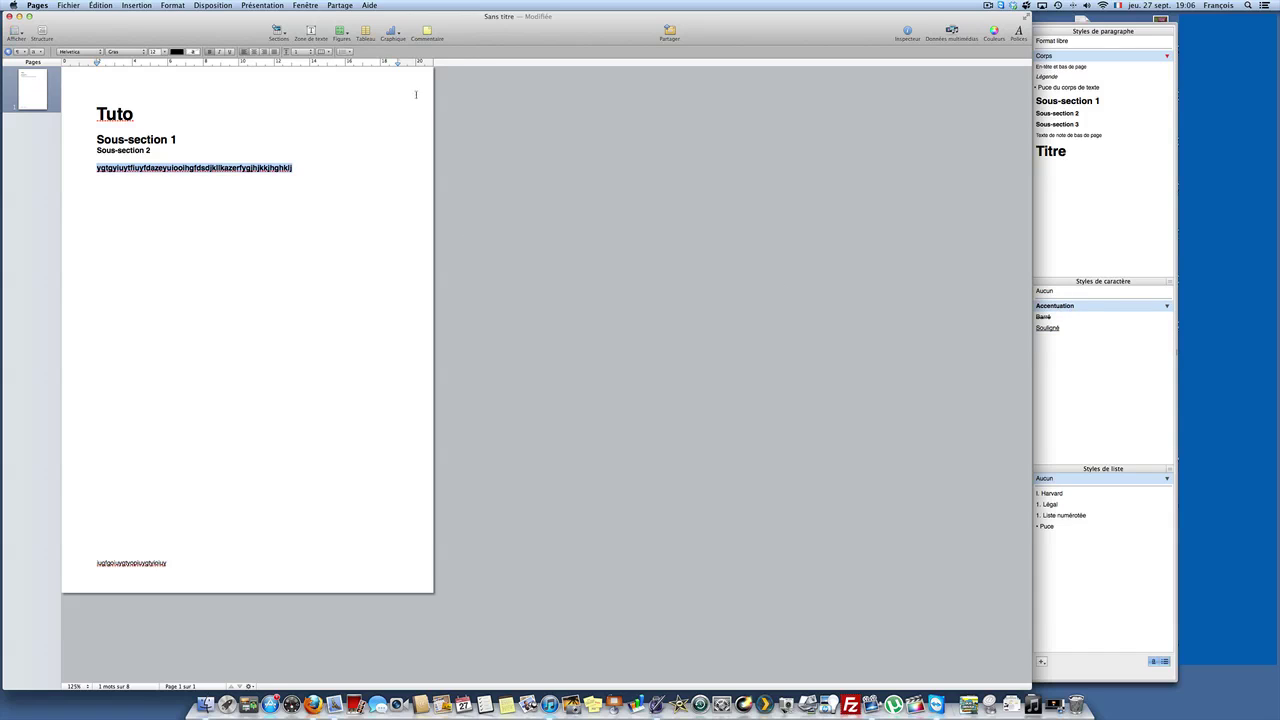
Remove the bold from the filler line and try direct underline and italic formatting on it
left_click(209, 52)
left_click(230, 52)
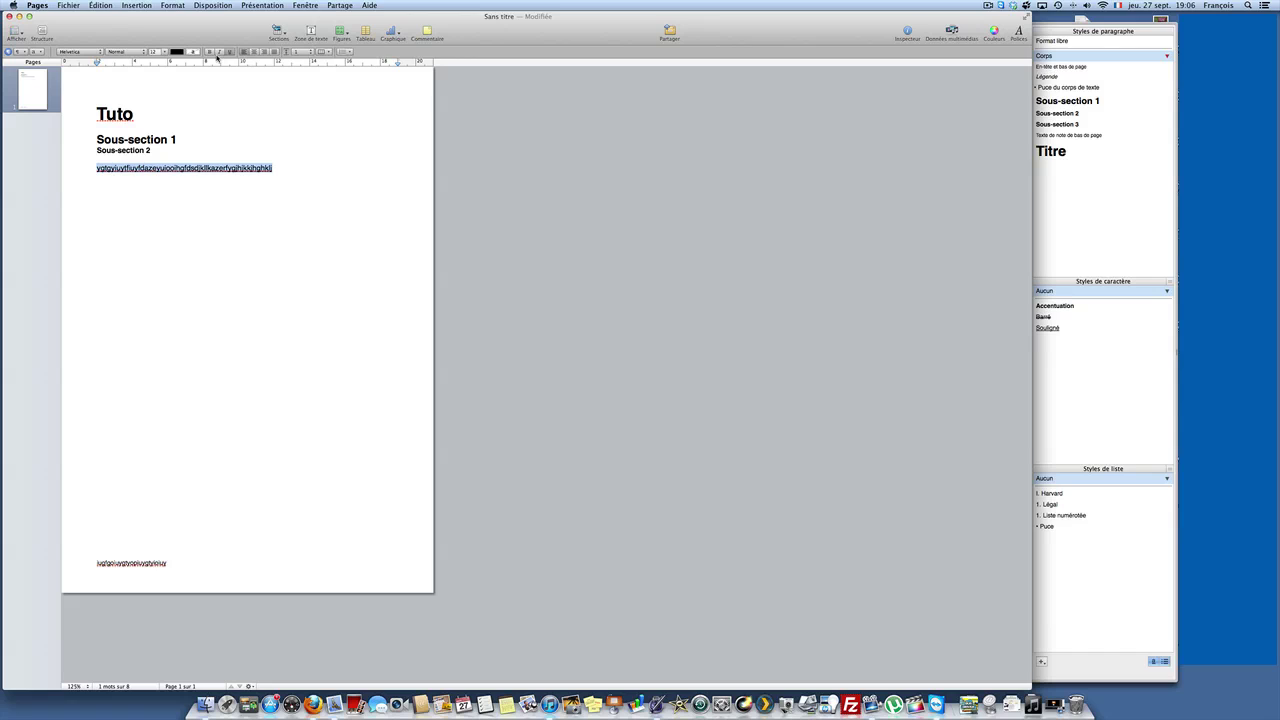
left_click(220, 52)
left_click(221, 52)
Show the fonts window and try the Simple and Double underline options on the selected filler line
left_click(172, 5)
mouse_move(217, 19)
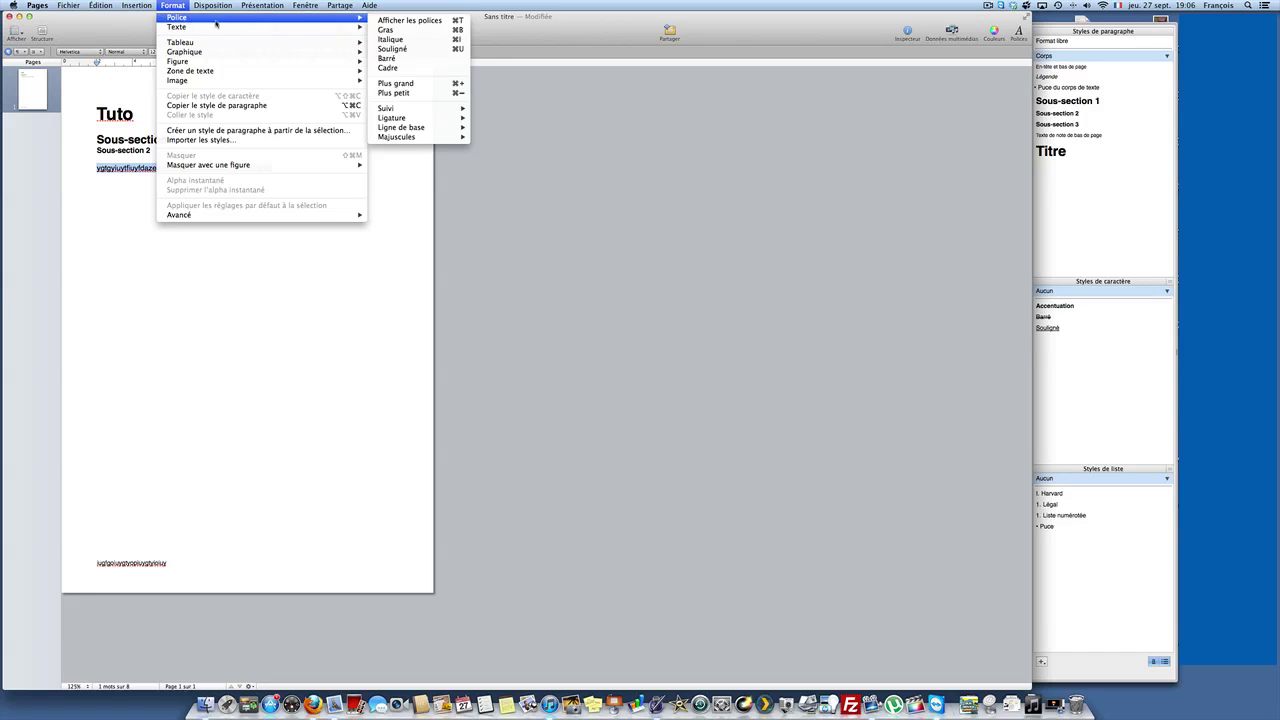
left_click(418, 21)
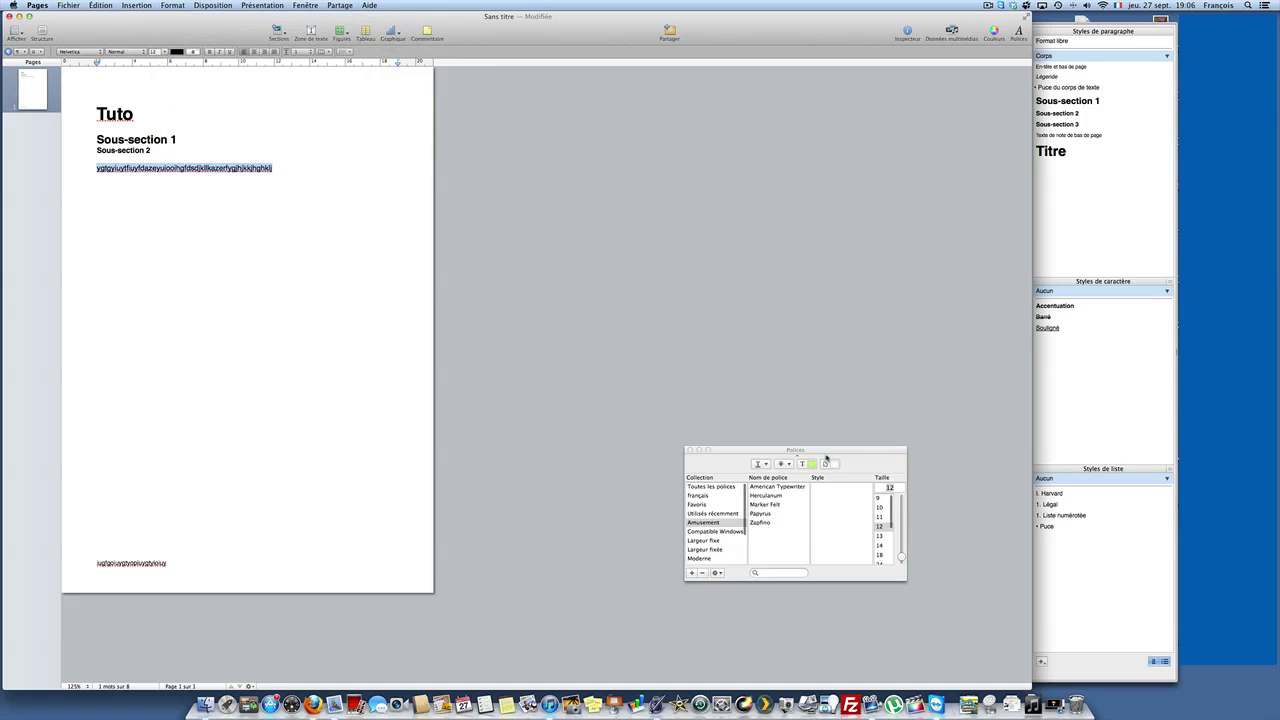
left_click_drag(825, 453, 813, 433)
left_click(749, 444)
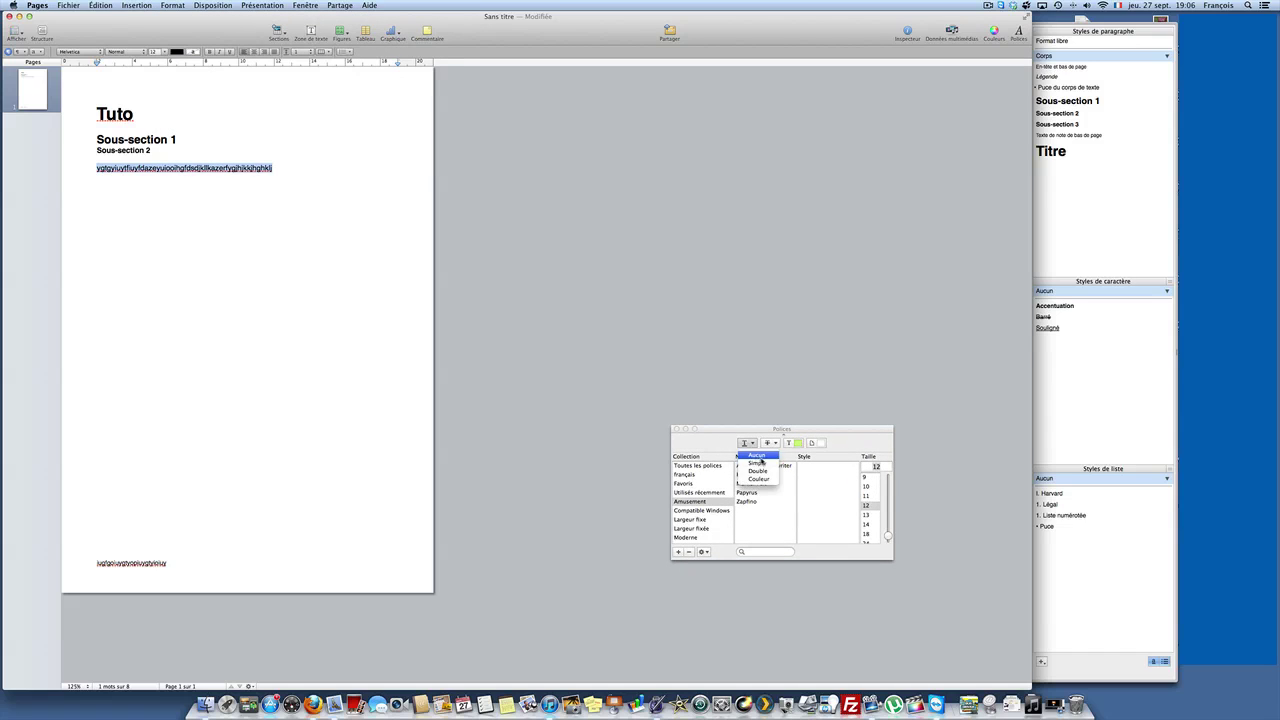
left_click(762, 457)
left_click(750, 443)
left_click(757, 465)
left_click(750, 444)
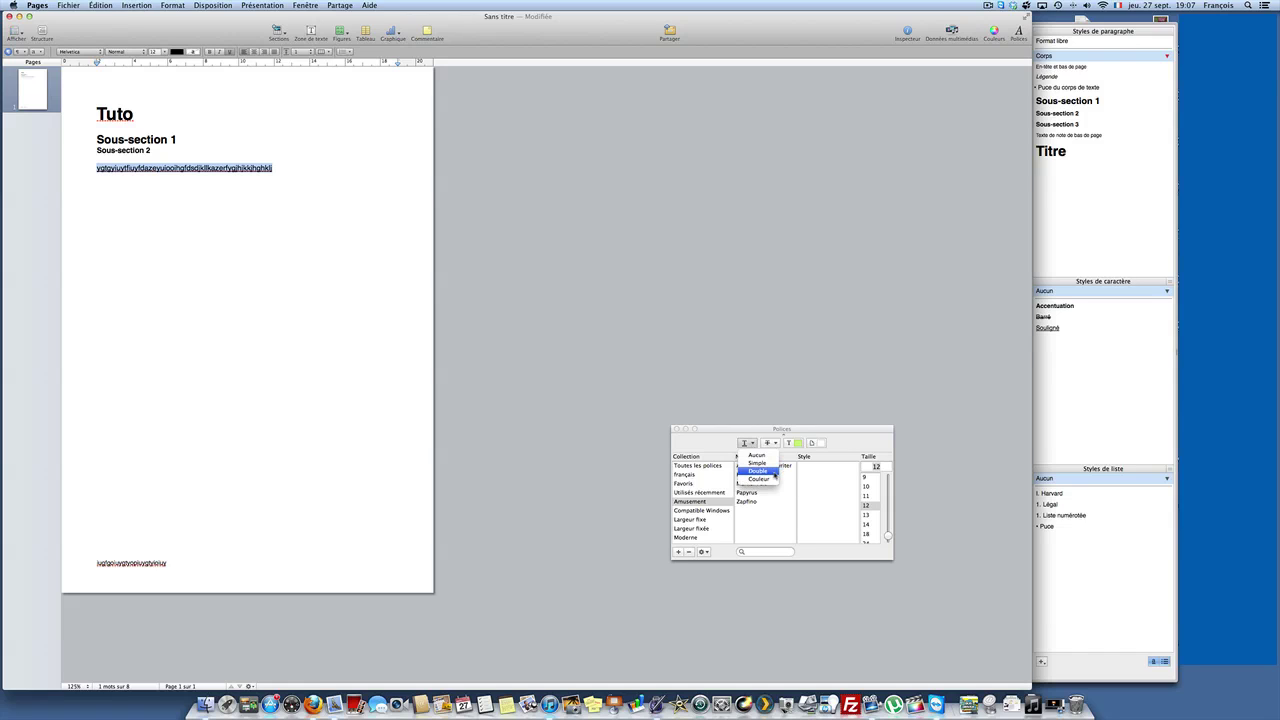
left_click(758, 470)
Colour the filler line's underline red with the colour wheel, and switch the underline to Simple
left_click(750, 443)
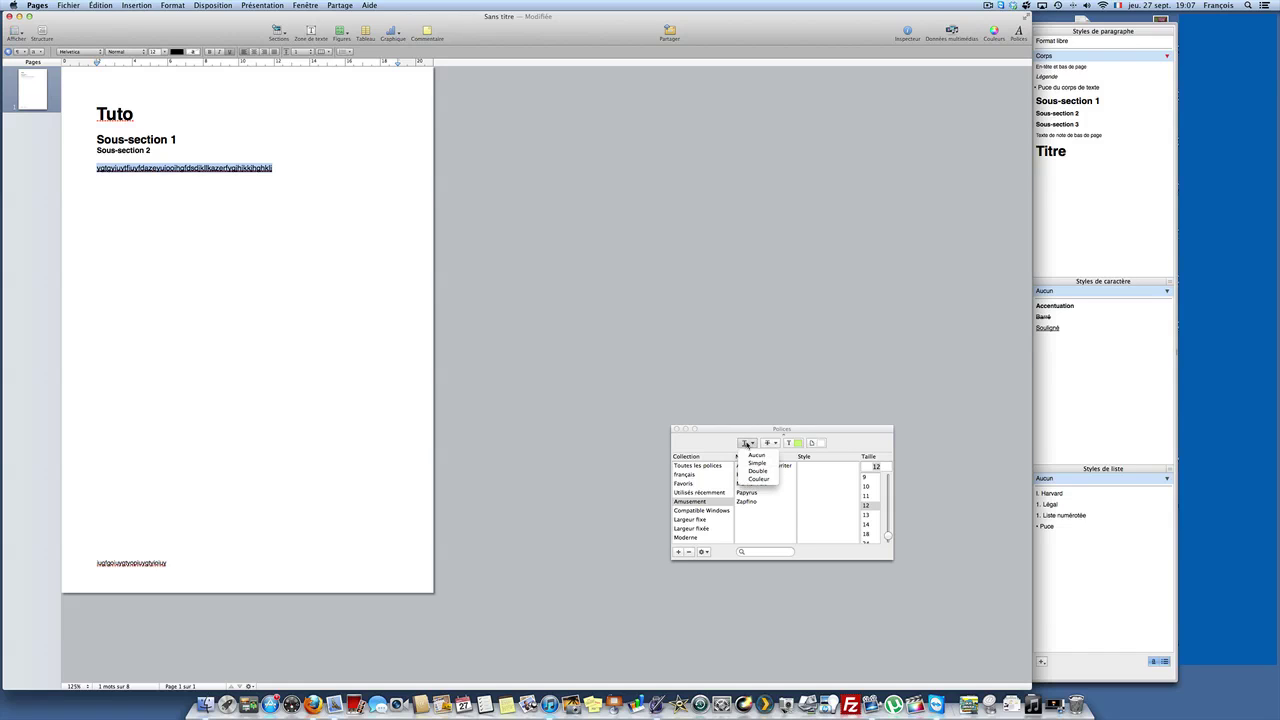
left_click(760, 479)
left_click(671, 344)
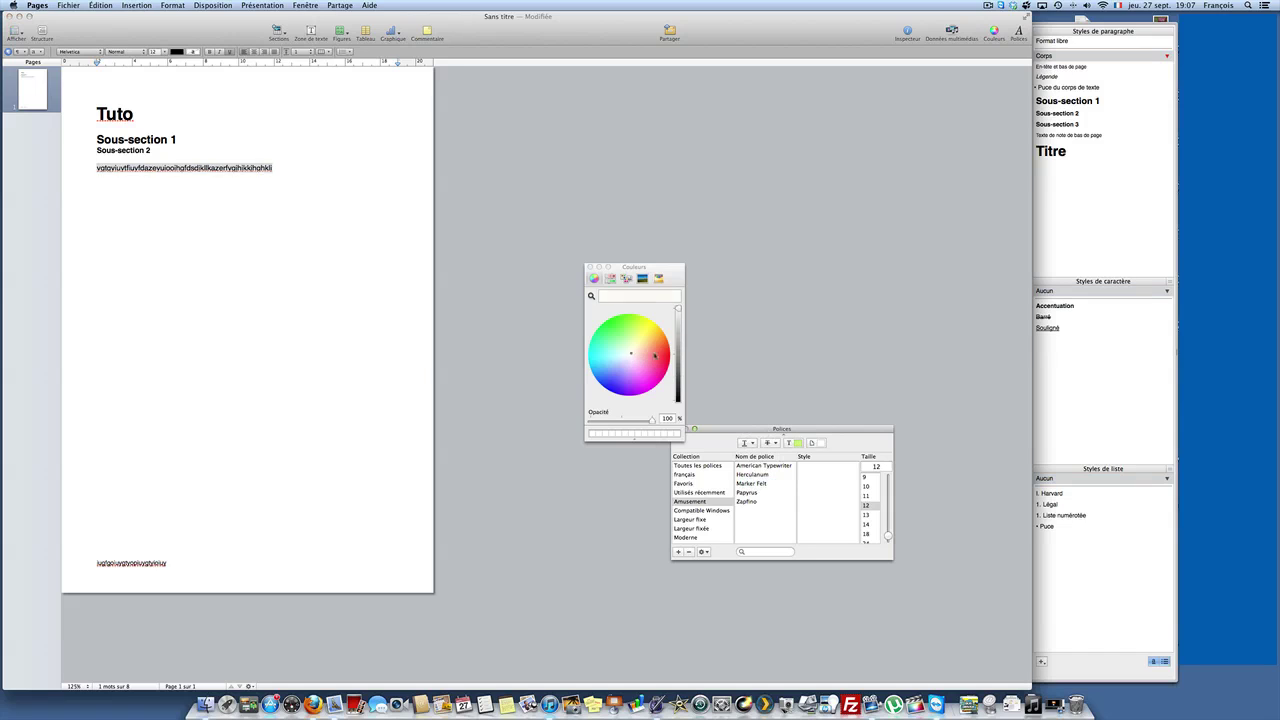
left_click(590, 267)
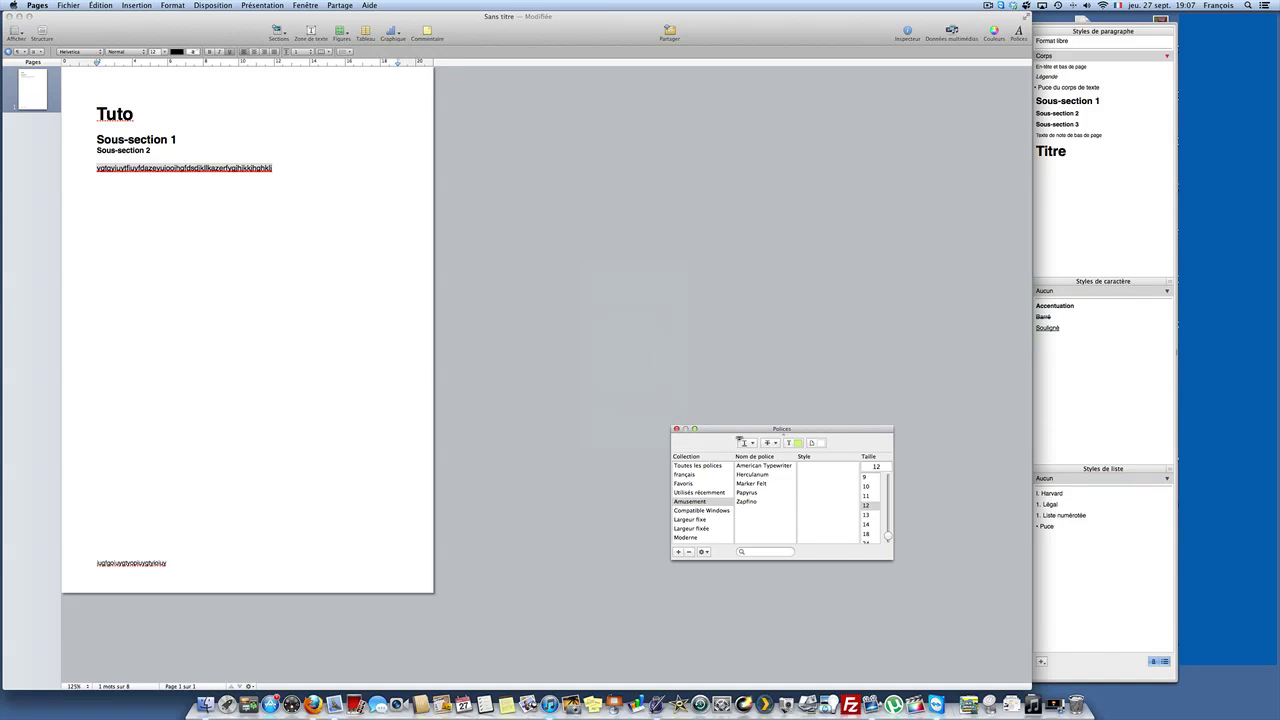
left_click(744, 443)
left_click(768, 464)
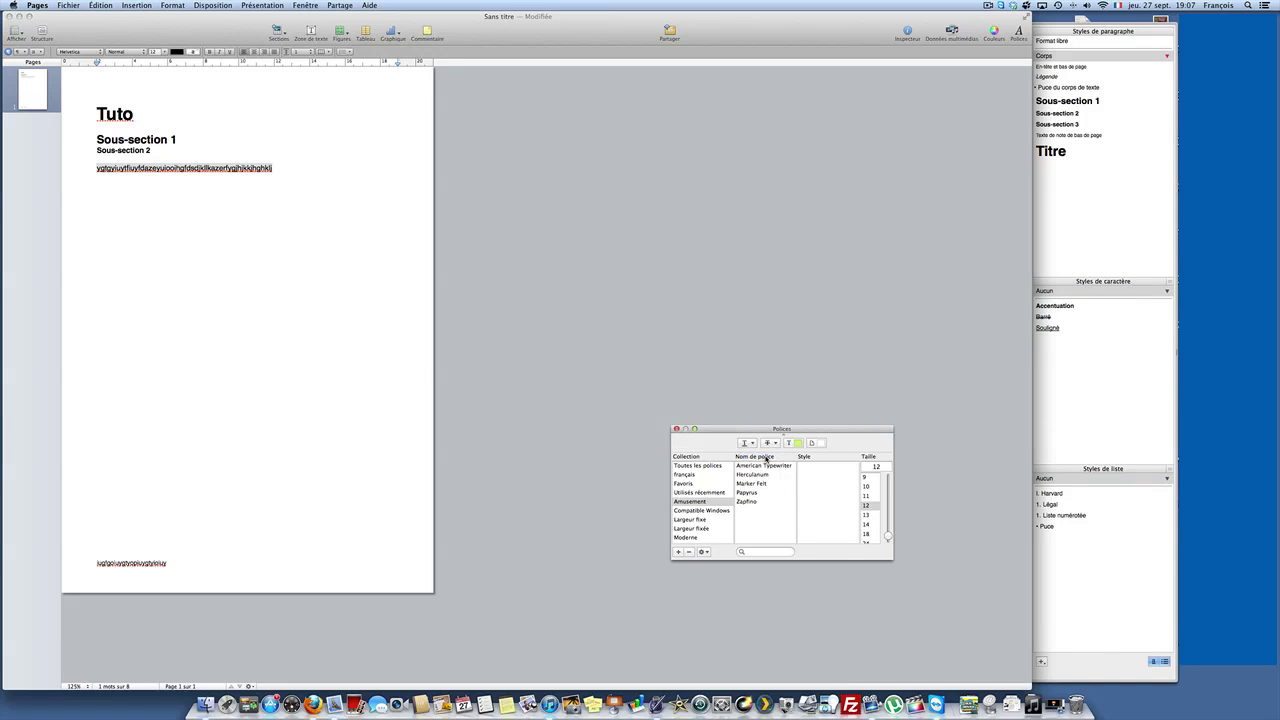
Set the filler line's underline to Aucun, show the Toutes les polices collection and close the fonts window
left_click(283, 219)
double_click(215, 168)
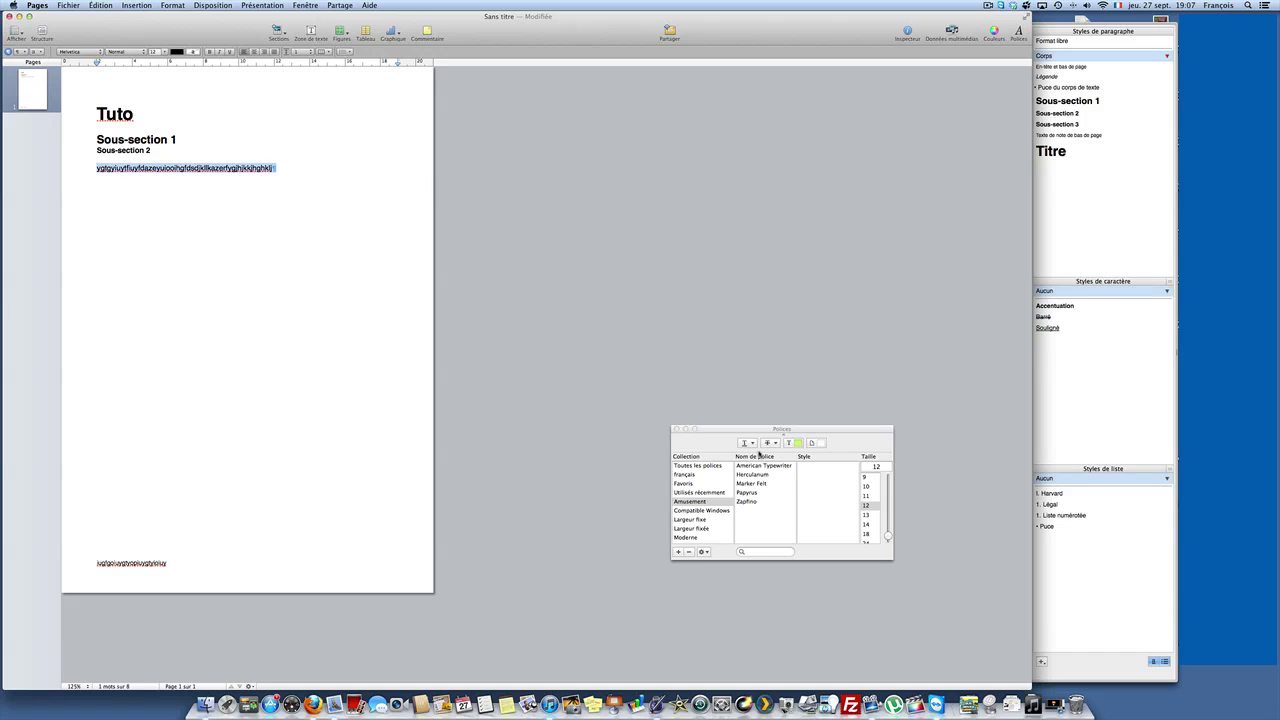
left_click(744, 443)
left_click(267, 186)
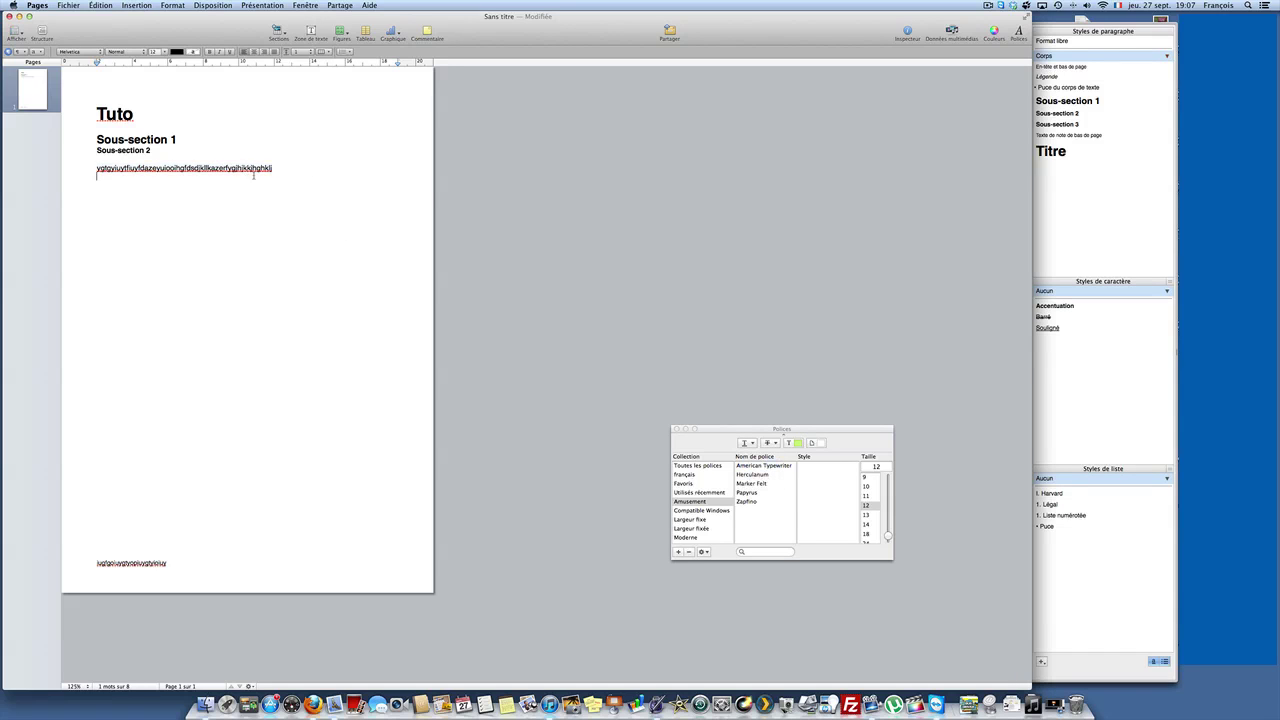
left_click_drag(275, 167, 46, 158)
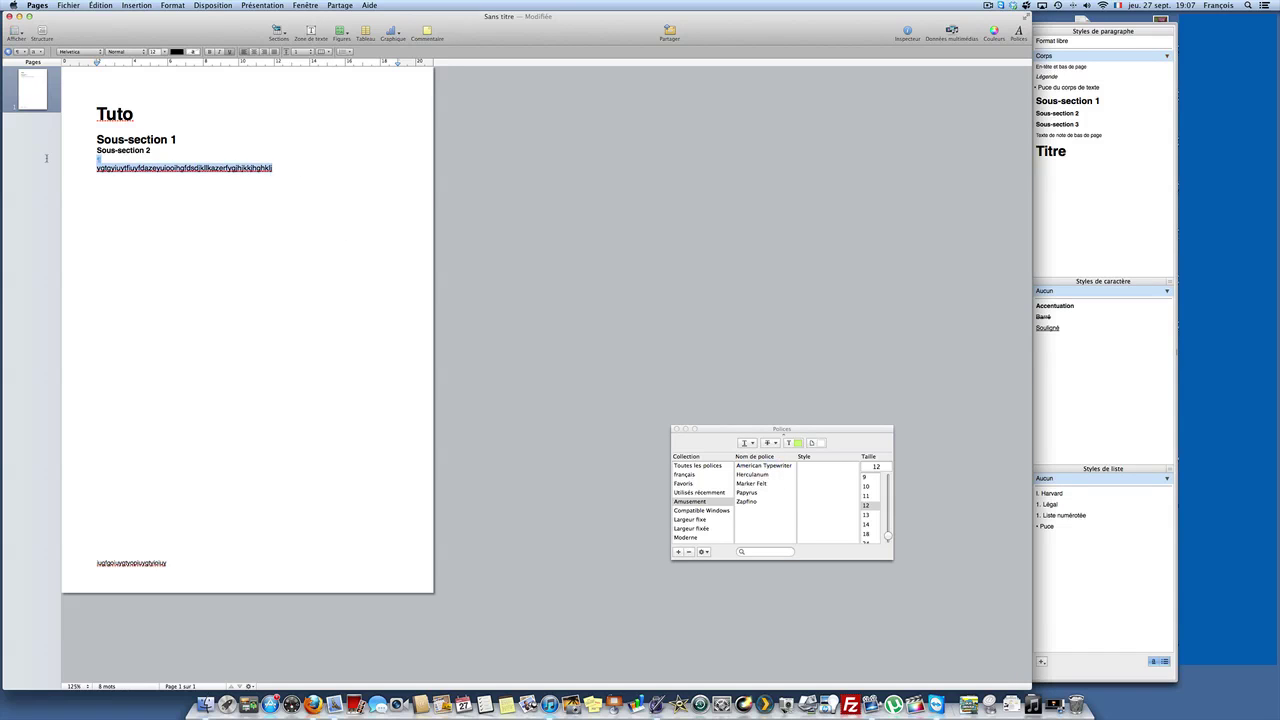
left_click(746, 444)
left_click(757, 456)
left_click(366, 240)
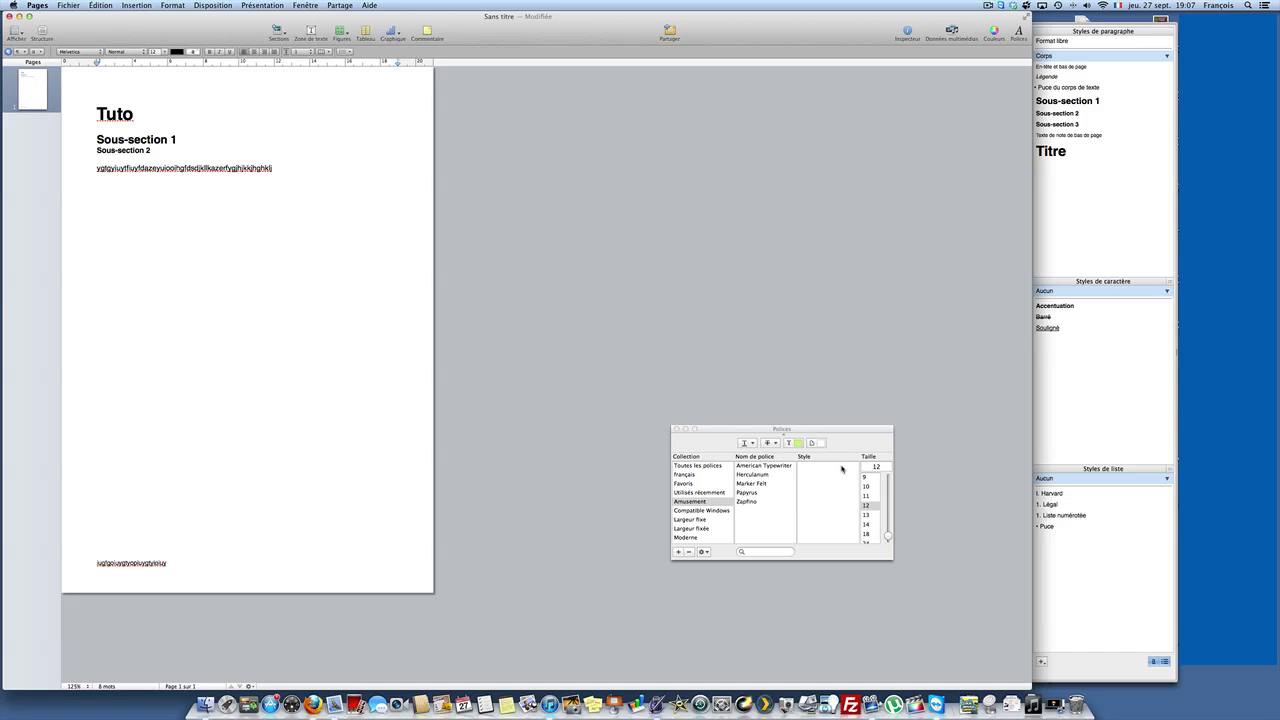
left_click(686, 462)
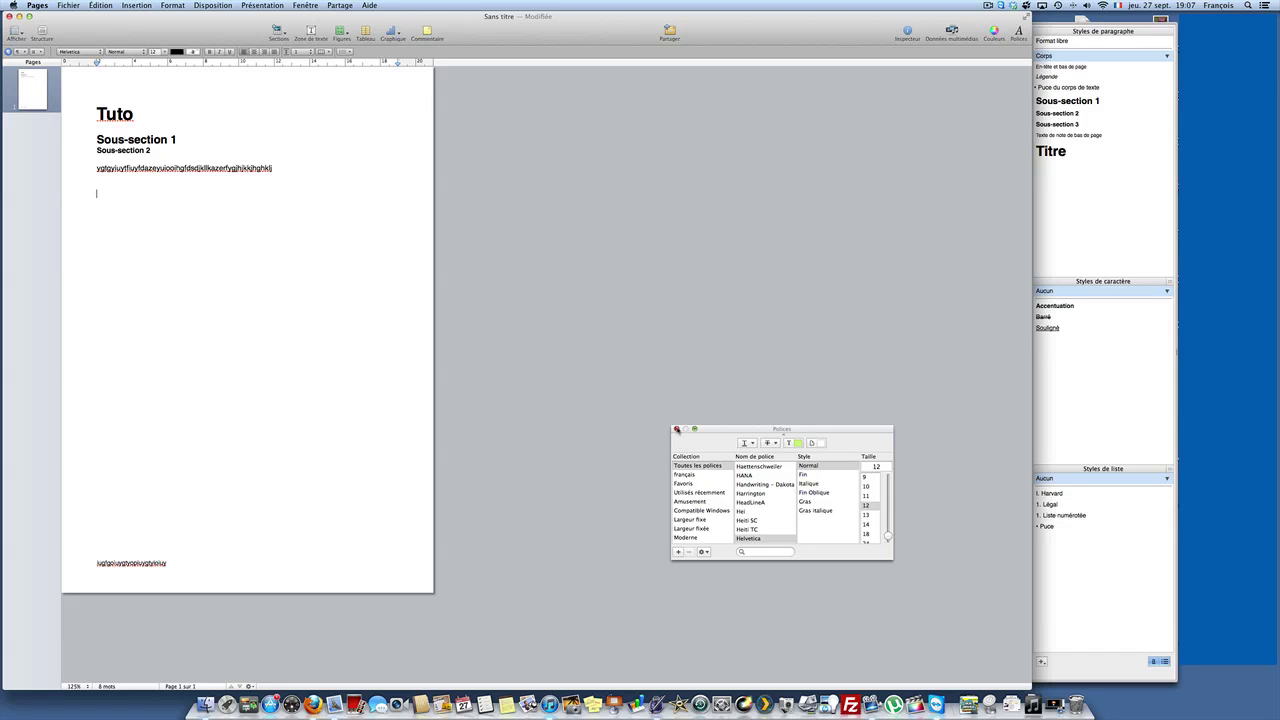
left_click(676, 429)
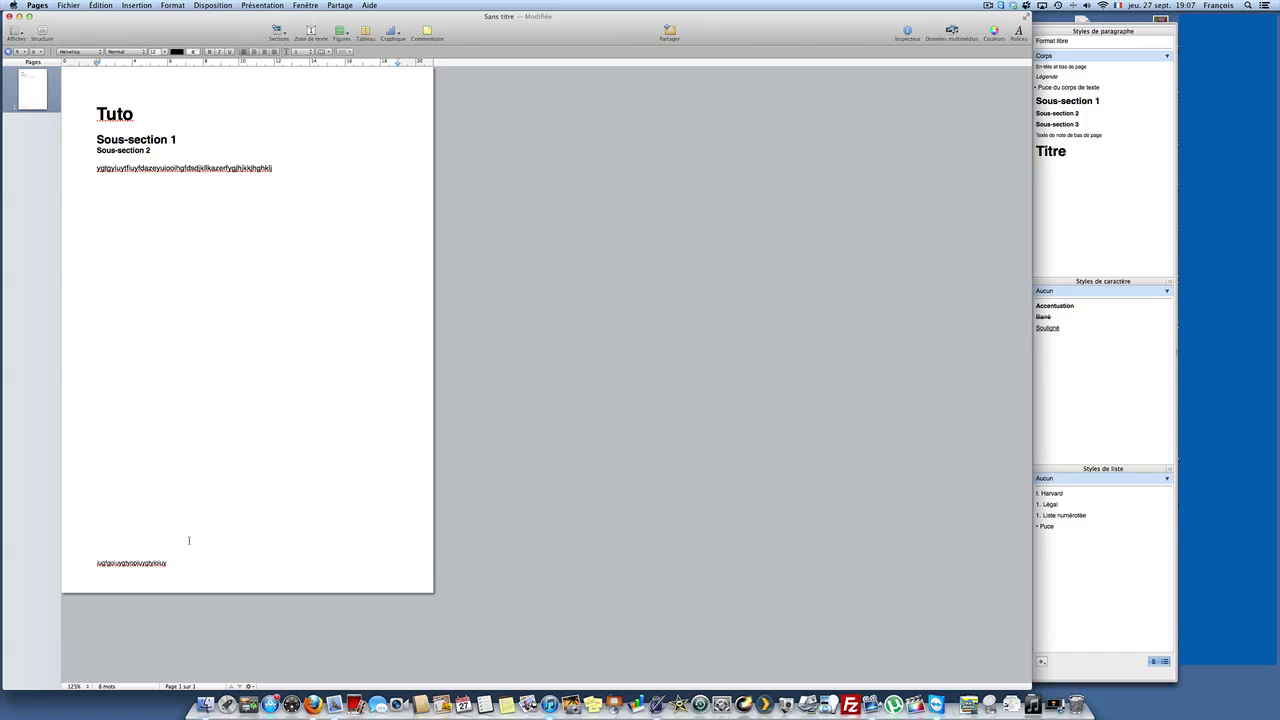
Enter filler text just above the footer in the Texte de note de bas de page style, with the Liste numérotée list style
type("s")
key("BackSpace")
type("$")
key("Return")
key("BackSpace")
key("BackSpace")
left_click(1070, 135)
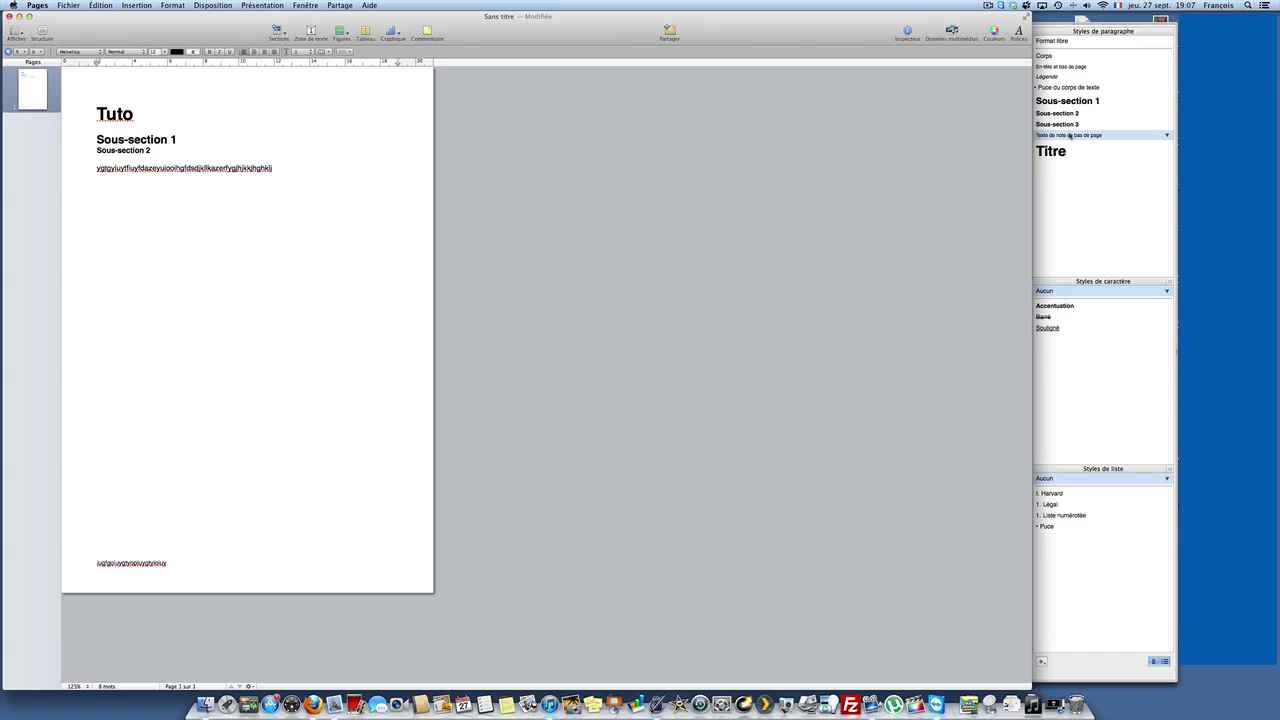
type("tytytyy")
scroll(1160, 424, "down", 1)
left_click(1066, 516)
type("hj")
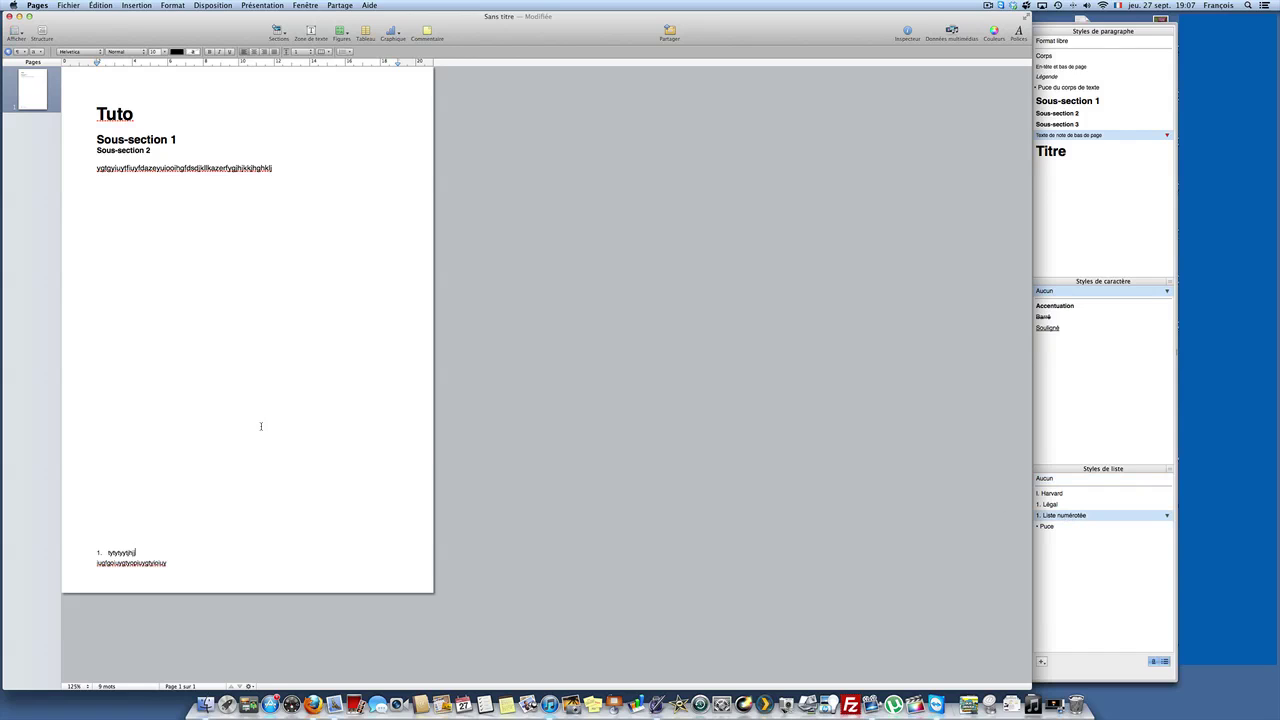
Try the Légal, Puce and Liste numérotée list styles on an empty line in the lower body, and apply Harvard
left_click(261, 426)
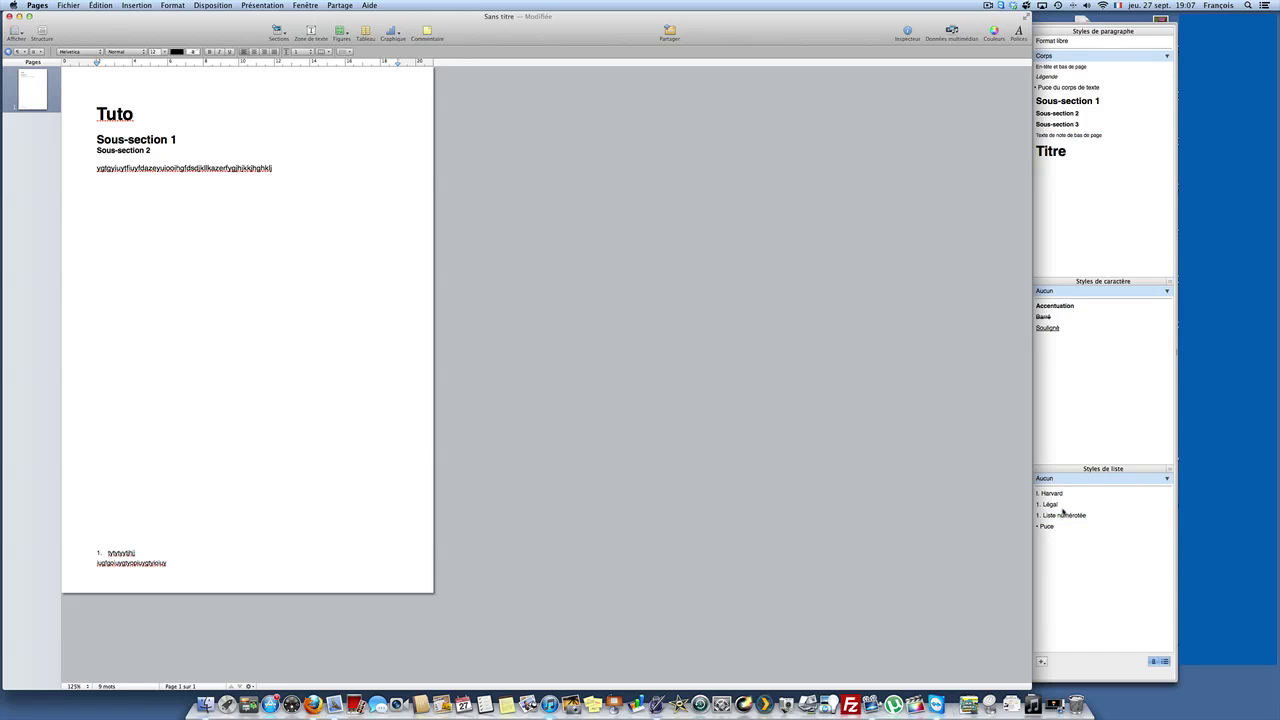
left_click(1064, 506)
left_click(1064, 527)
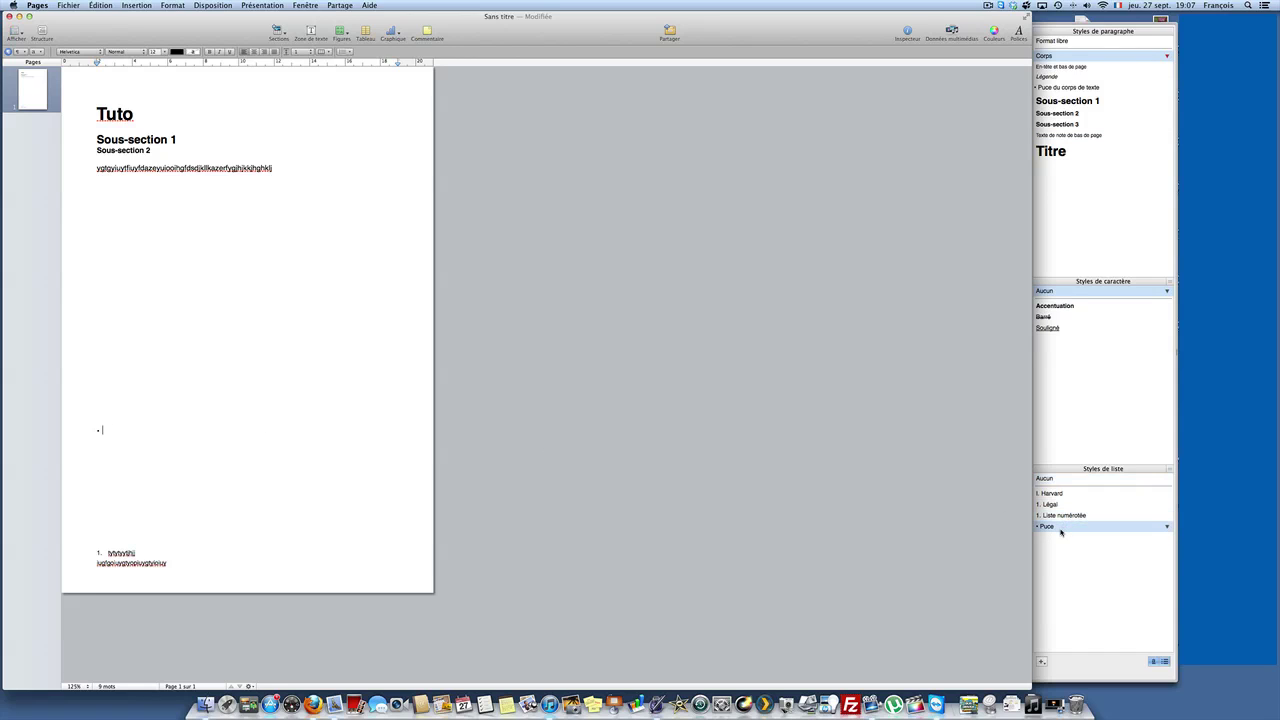
left_click(1064, 514)
left_click(1052, 493)
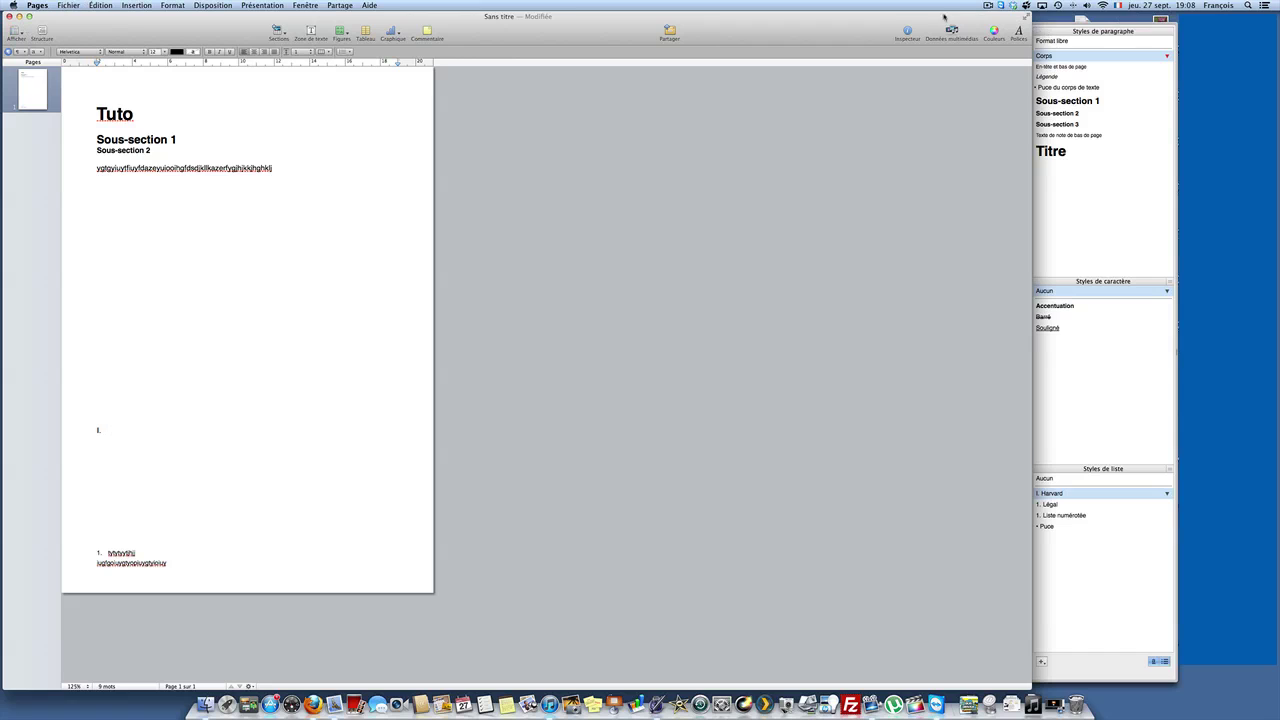
Widen the document window to the screen edge and hide the styles drawer
left_click_drag(1030, 62, 1276, 65)
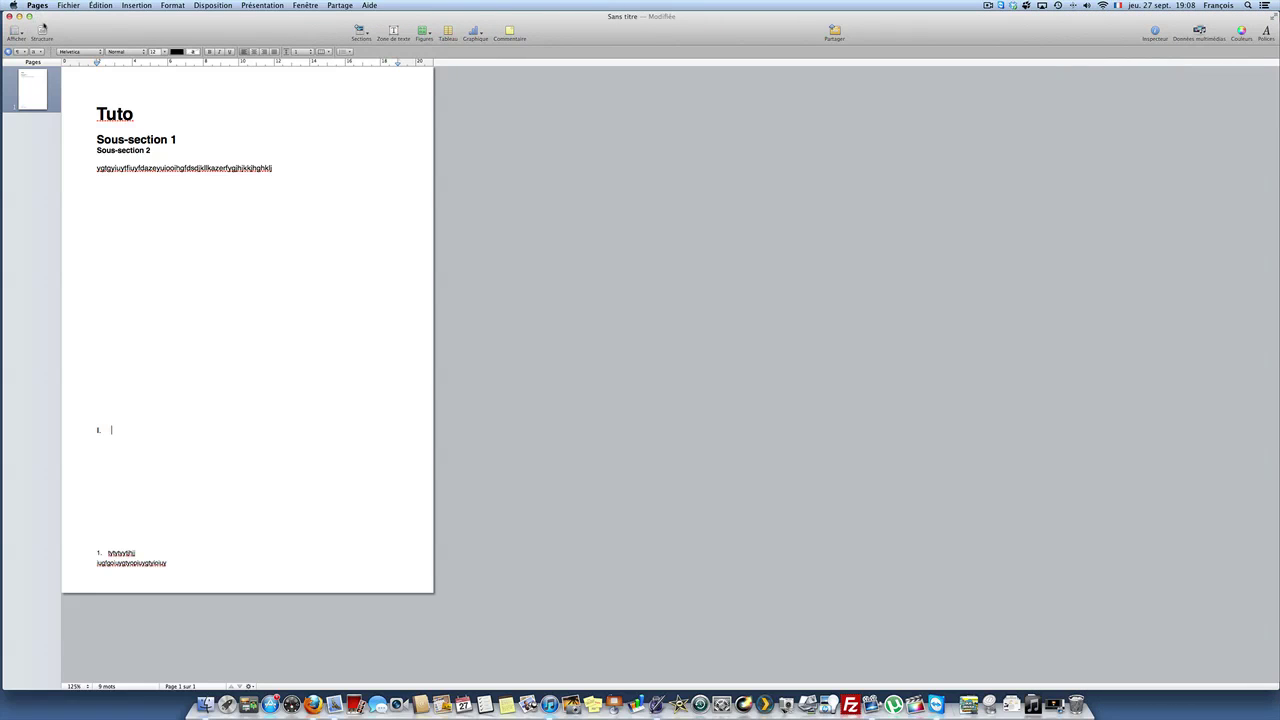
left_click(17, 32)
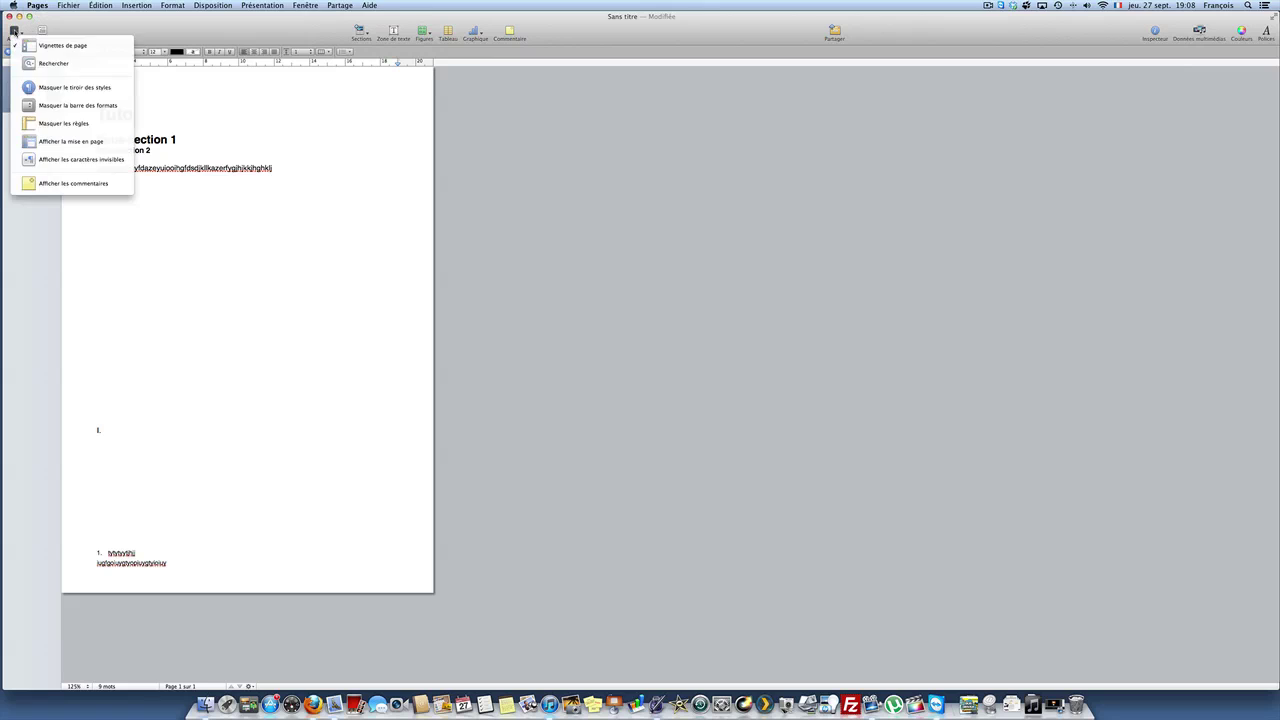
left_click(108, 88)
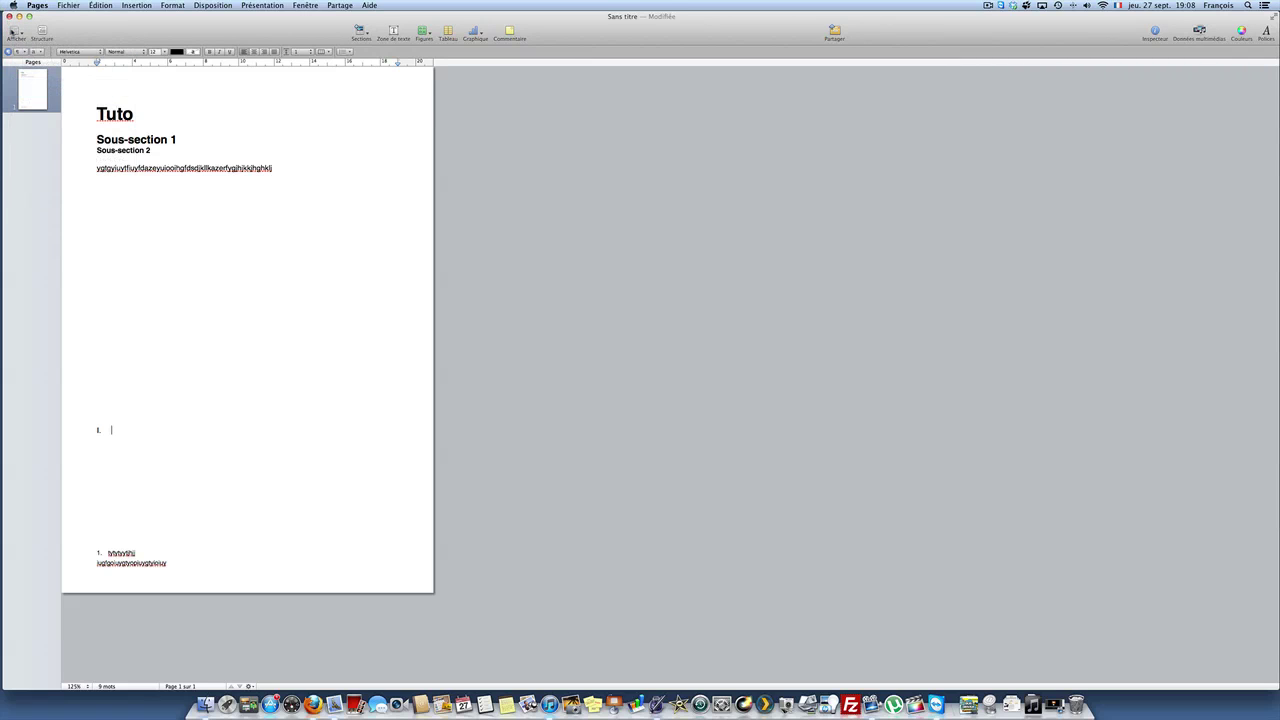
Hide the page thumbnails and widen the document window to the full screen width
left_click(17, 33)
left_click(103, 44)
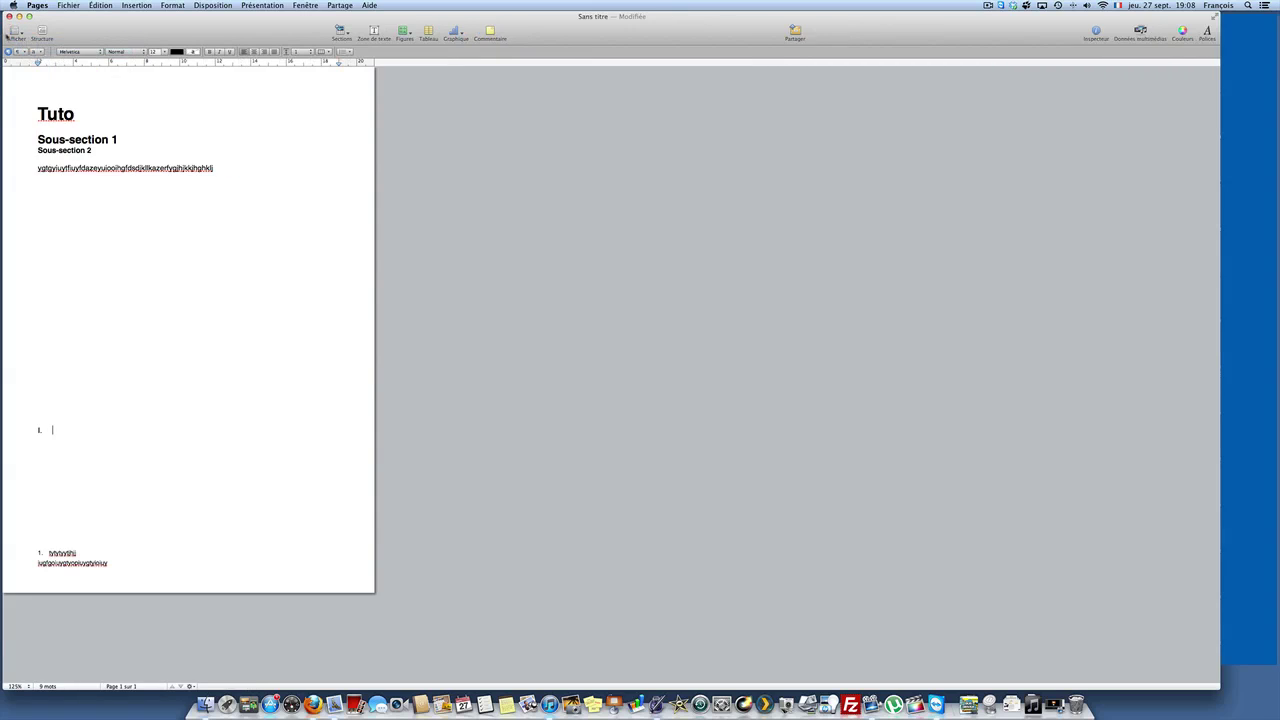
left_click(16, 32)
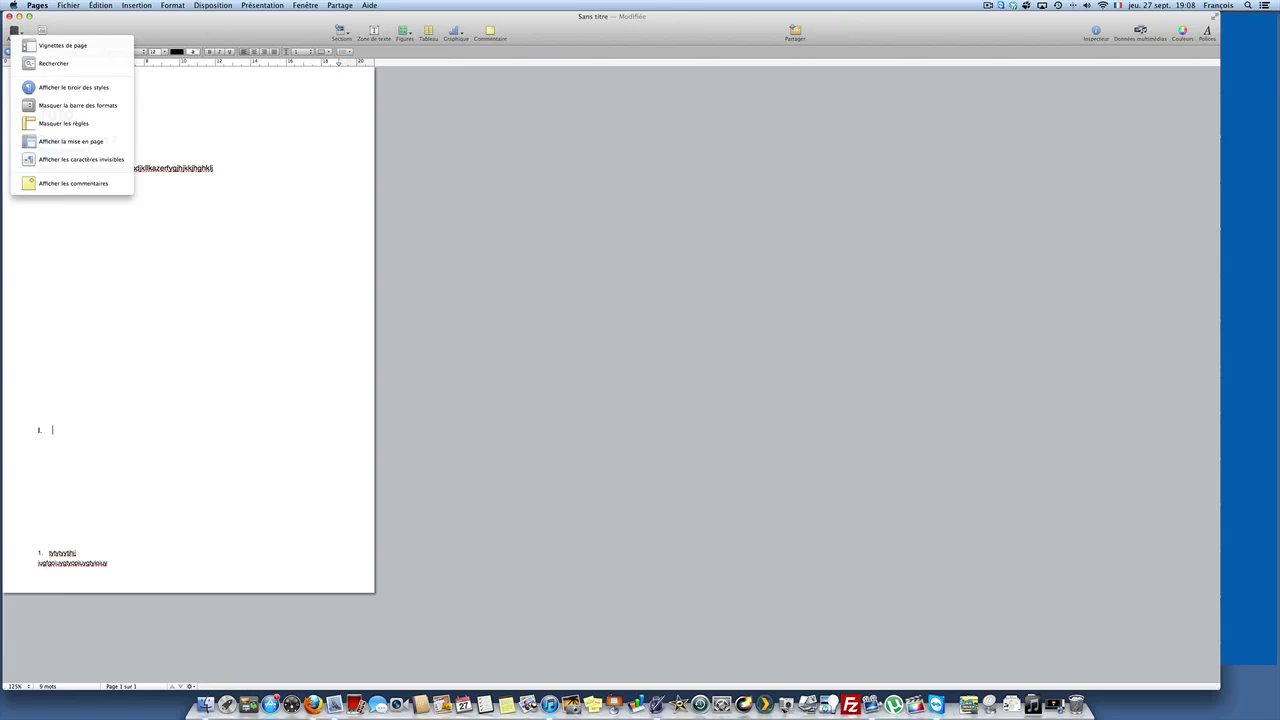
left_click(803, 87)
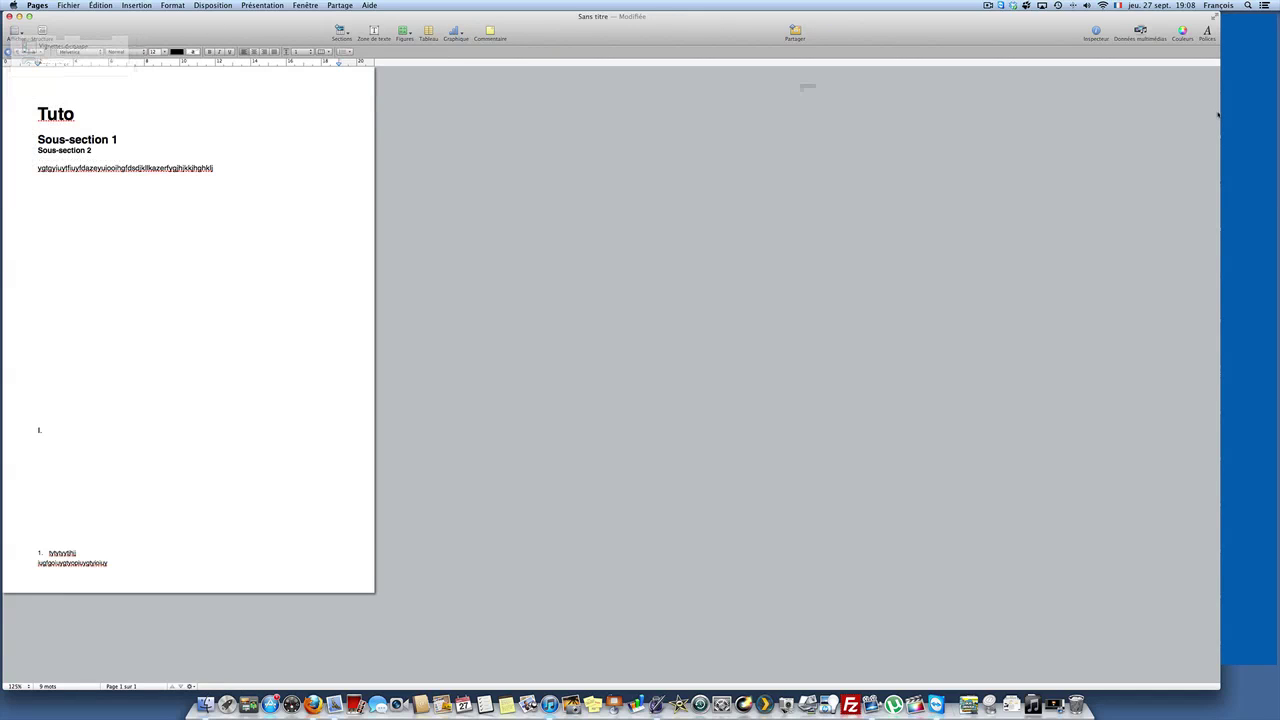
left_click_drag(1219, 115, 1279, 115)
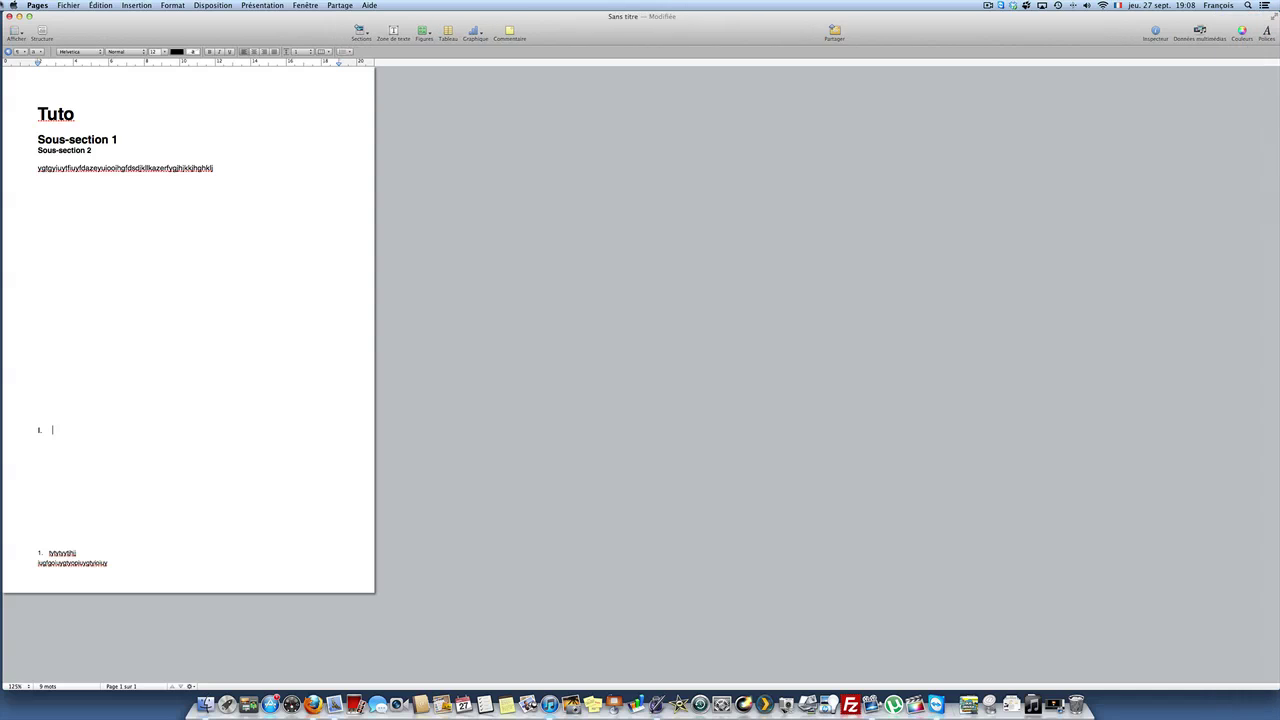
Hide the document rulers and show them again
left_click(16, 32)
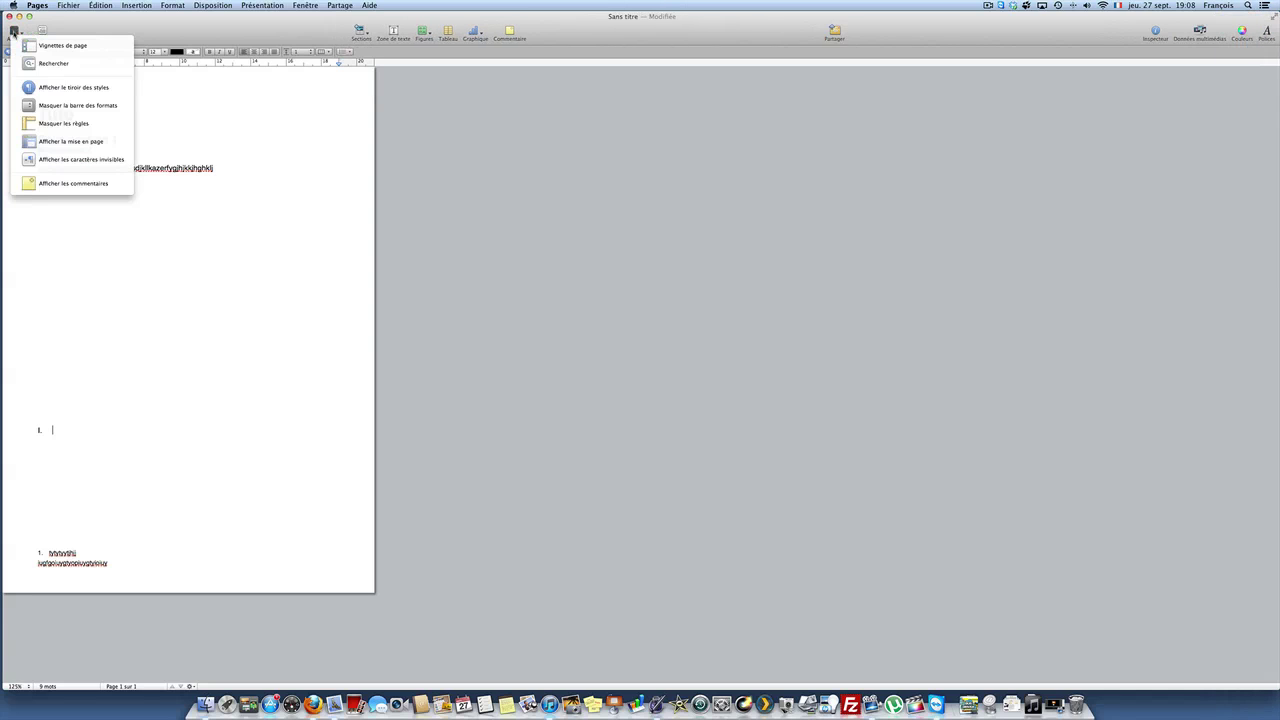
left_click(110, 123)
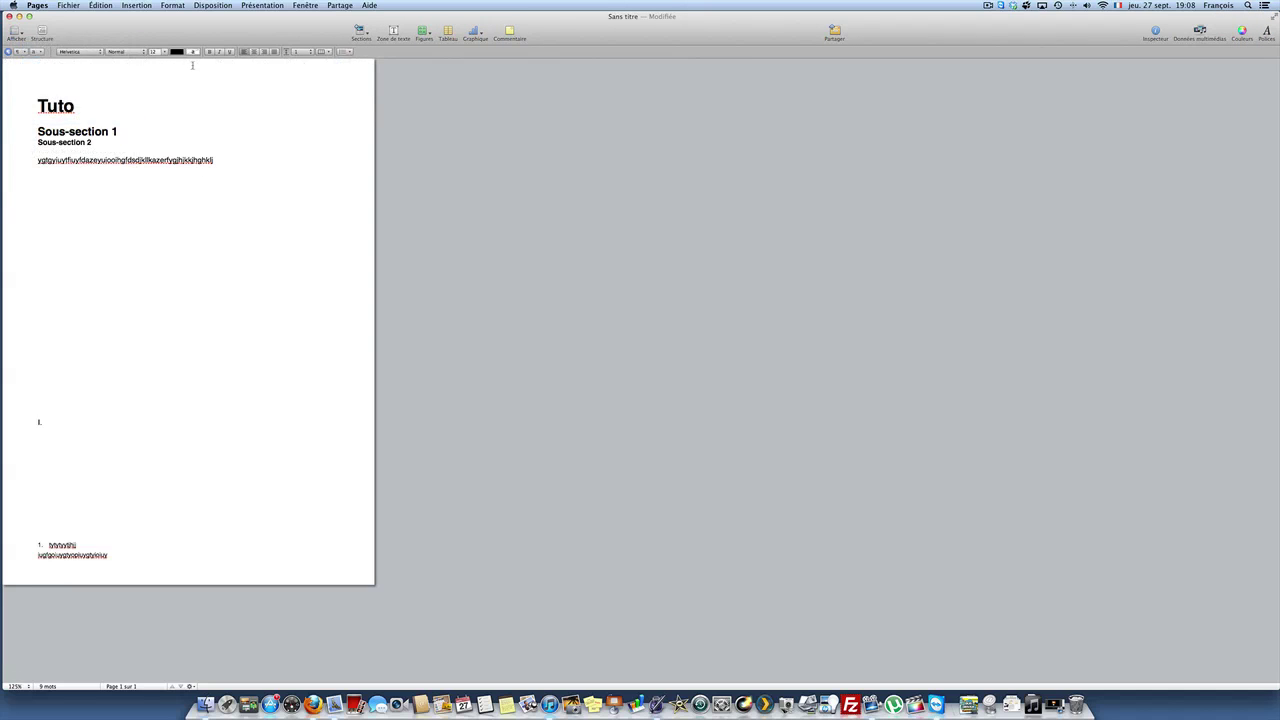
left_click(16, 32)
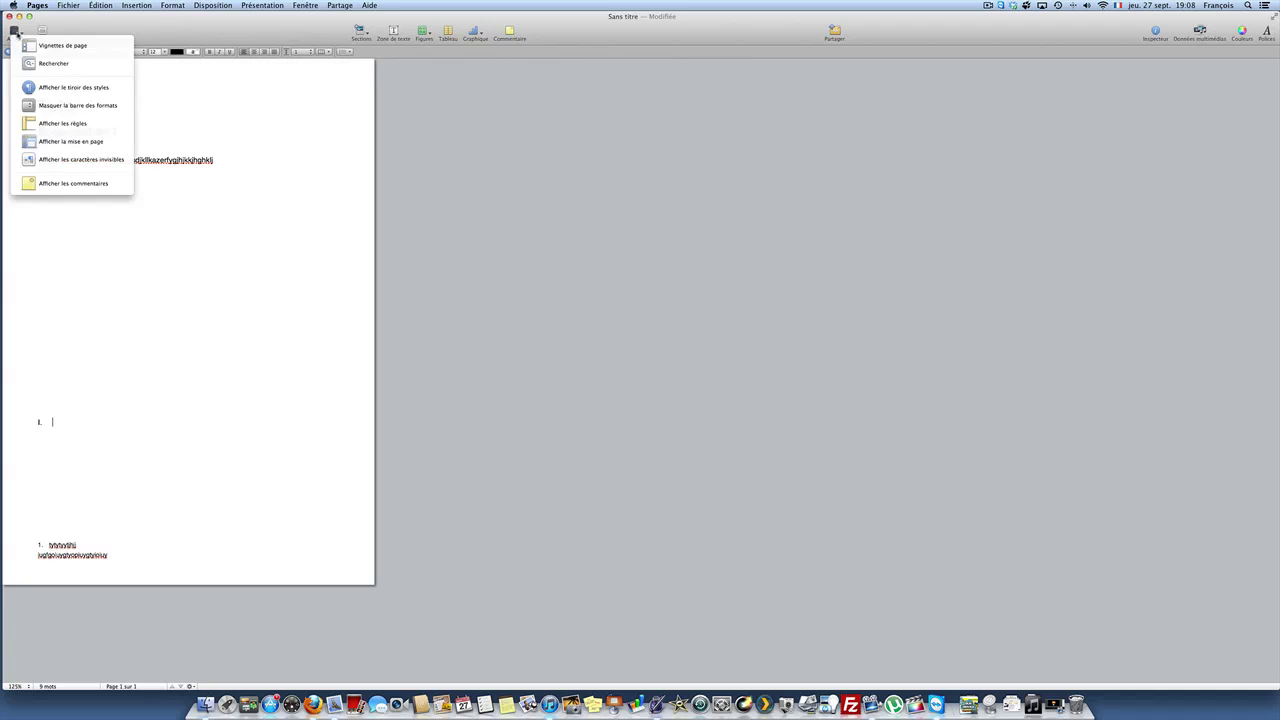
left_click(80, 123)
mouse_move(38, 62)
left_mouse_down()
mouse_move(112, 70)
mouse_move(38, 62)
left_mouse_up()
Show the comments margin beside the page
left_click(16, 34)
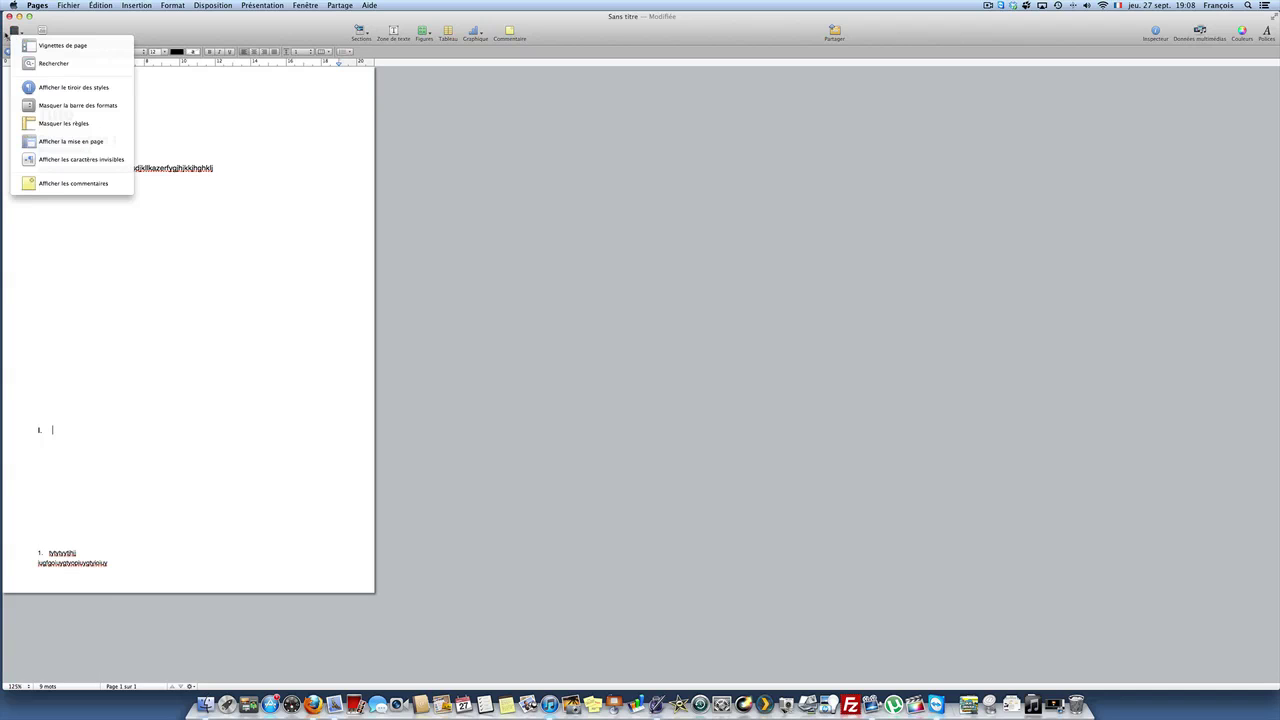
left_click(70, 183)
left_click(15, 137)
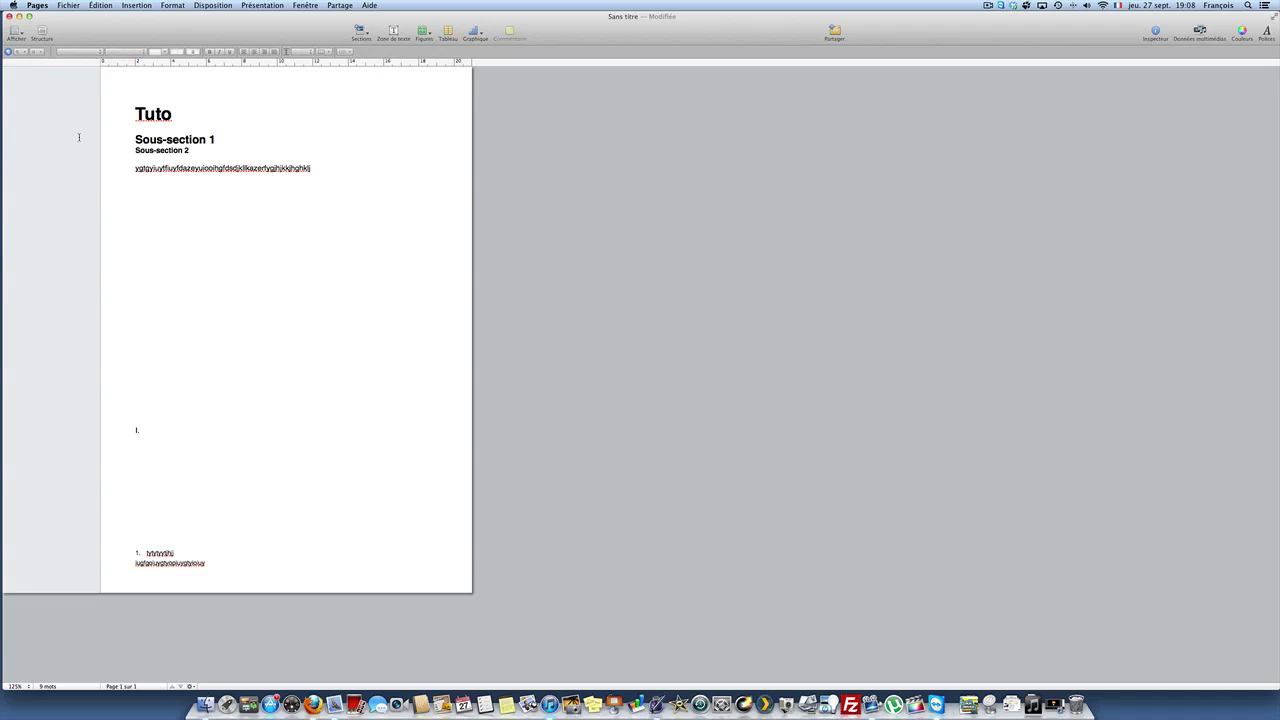
left_click(184, 118)
left_click(41, 142)
left_click(222, 141)
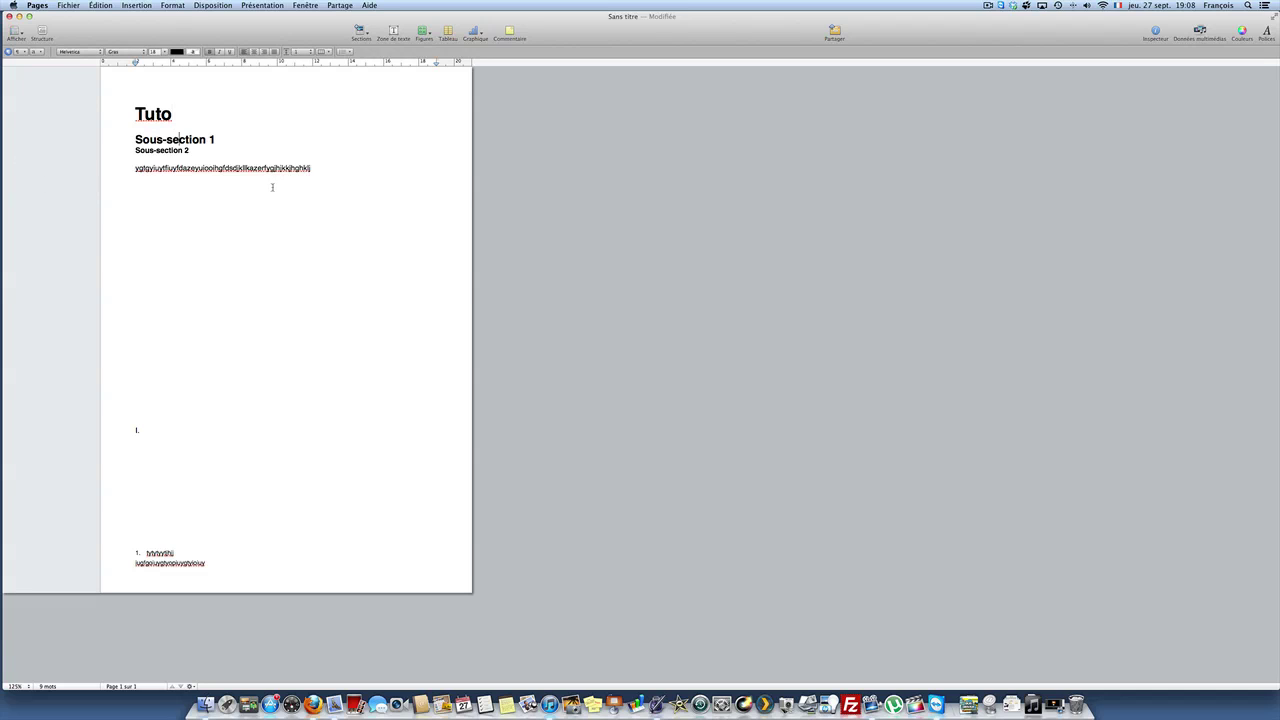
Enter the filler text jhhghhhhh in the upper body and insert a comment on the empty line below the long filler paragraph
left_click(271, 237)
type("jhhghhhhh")
left_click(45, 146)
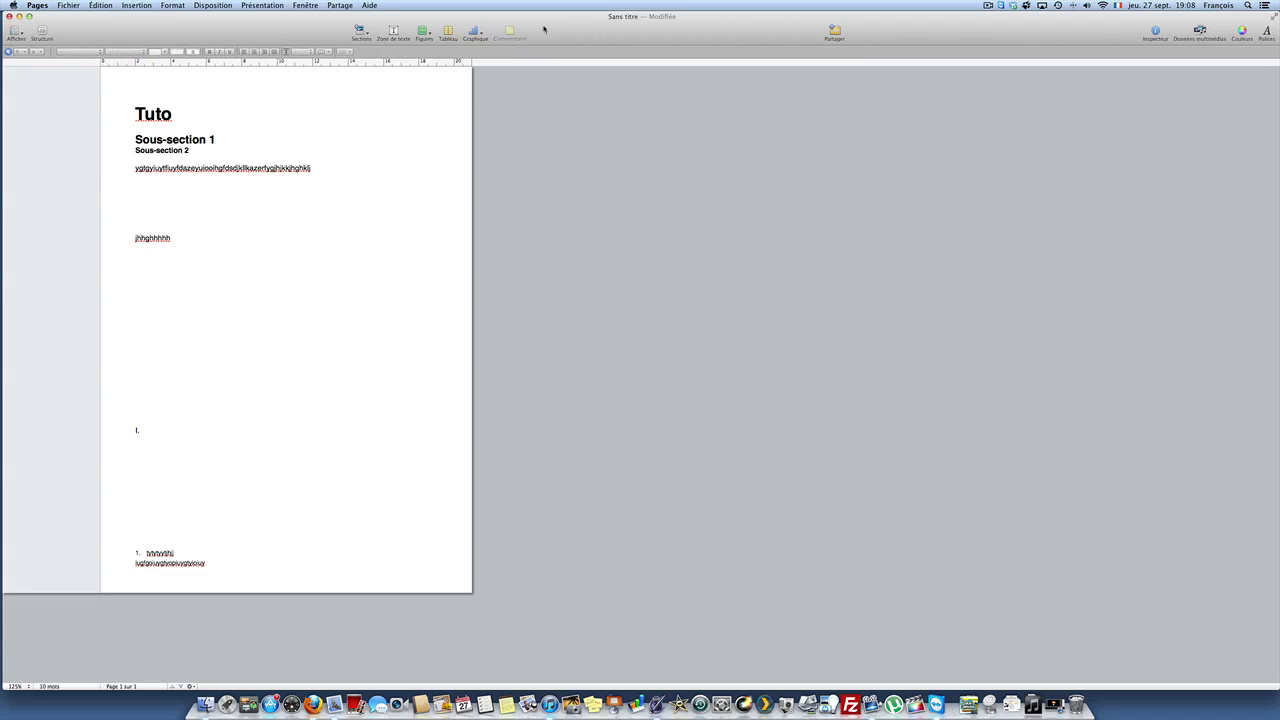
left_click(394, 182)
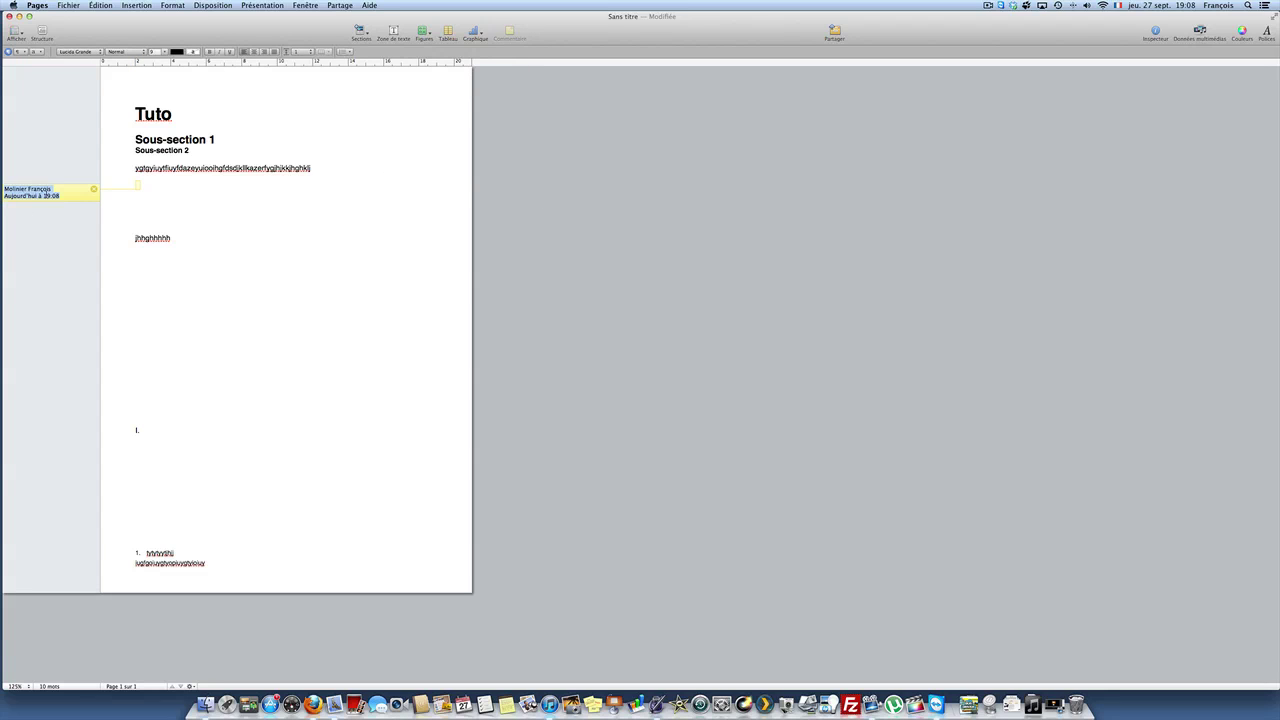
left_click(45, 194)
Enter filler text on the commented line in the body
left_click(137, 186)
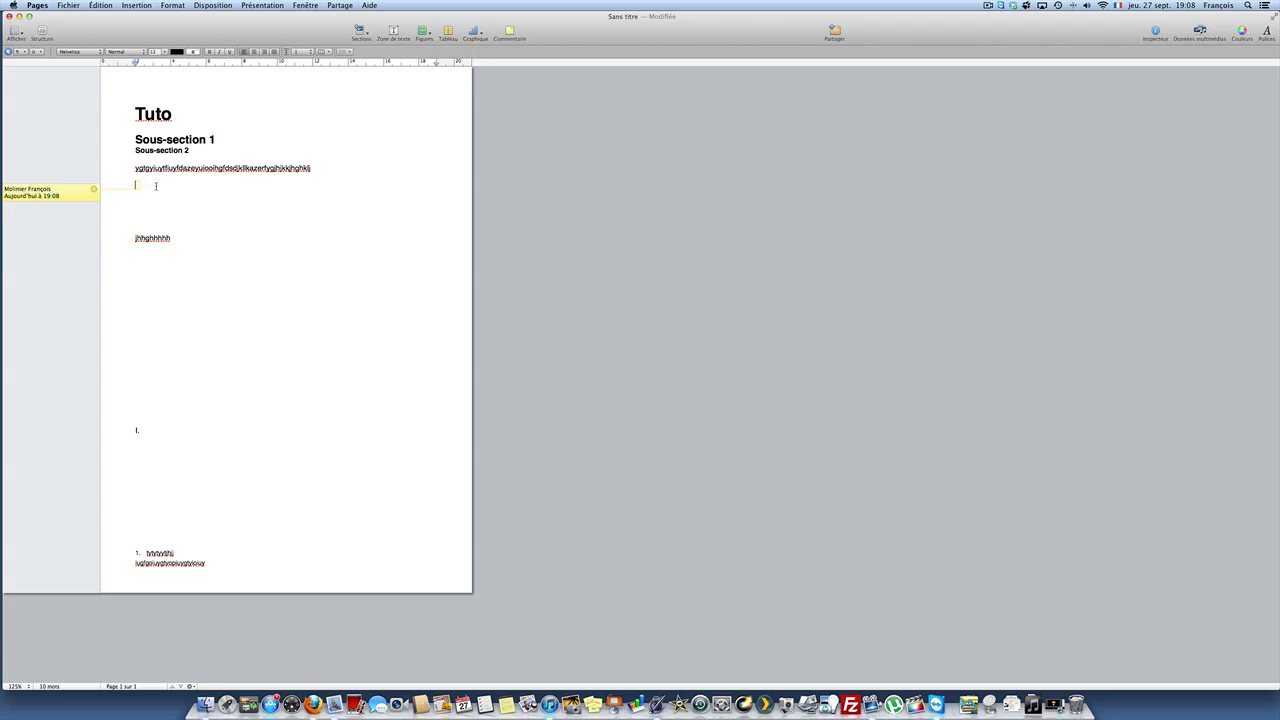
type("hgghghggghghghghhgghghghghhghgg")
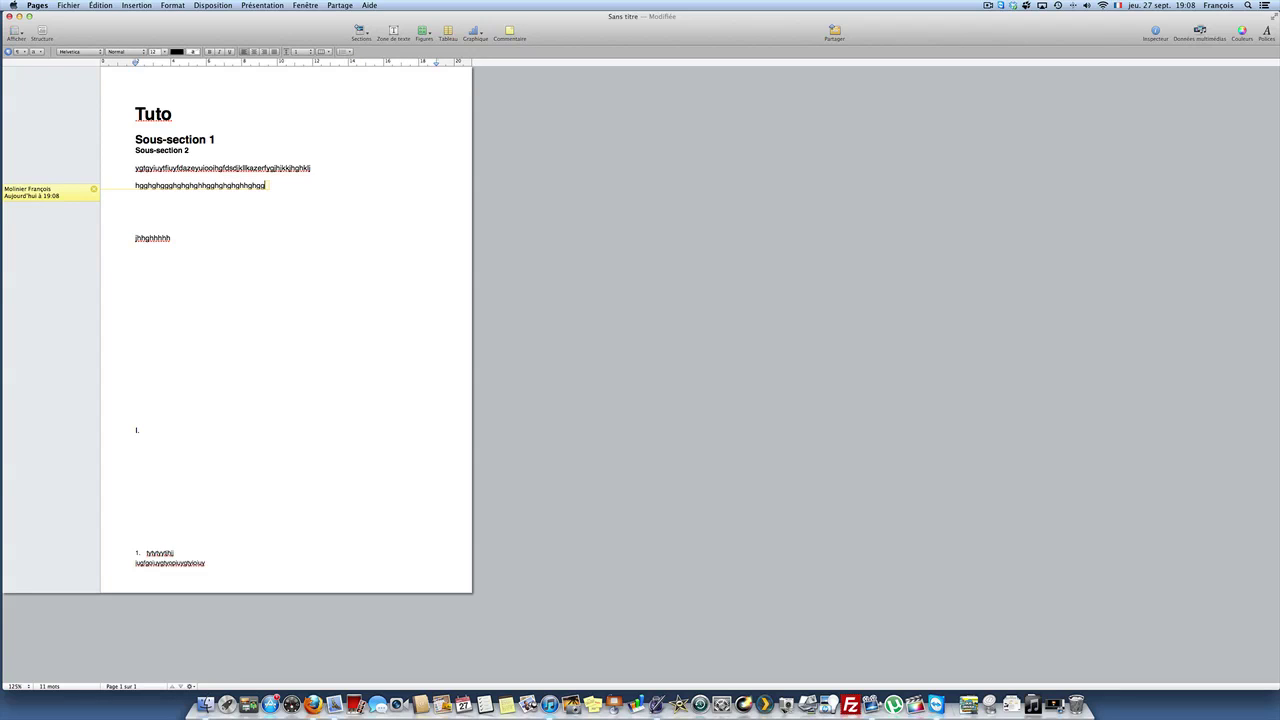
left_click(57, 228)
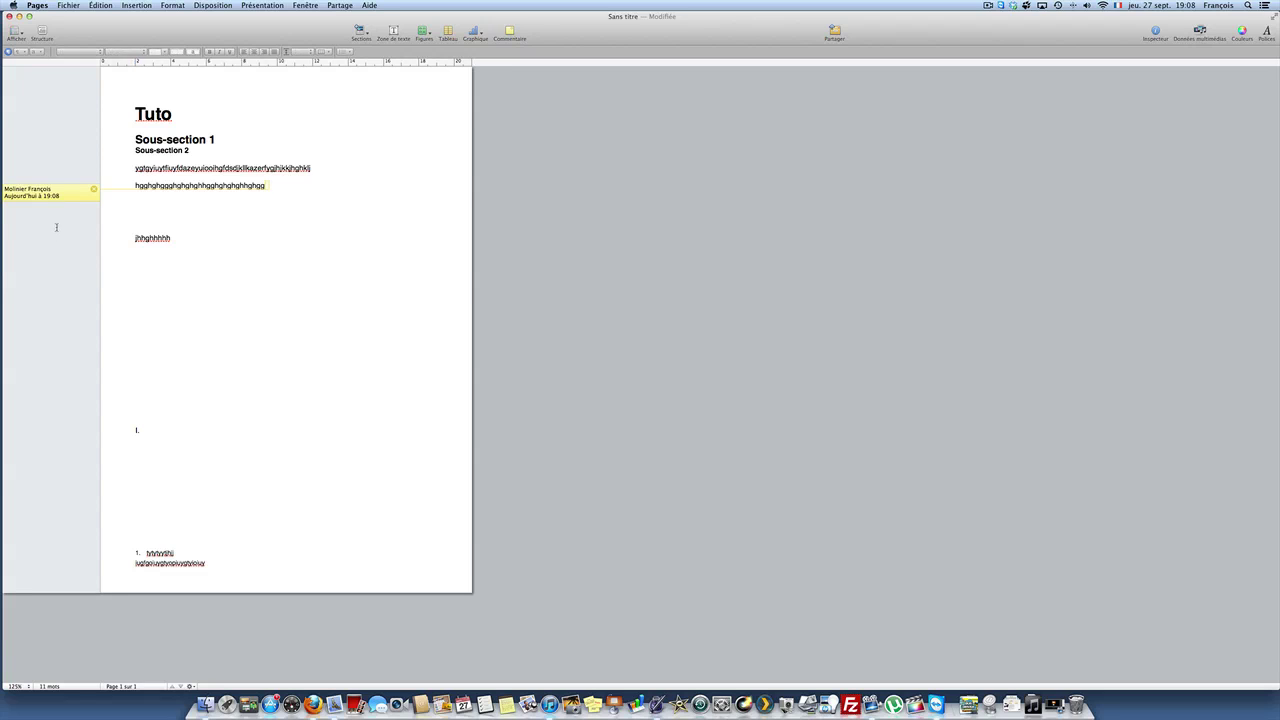
left_click(1180, 4)
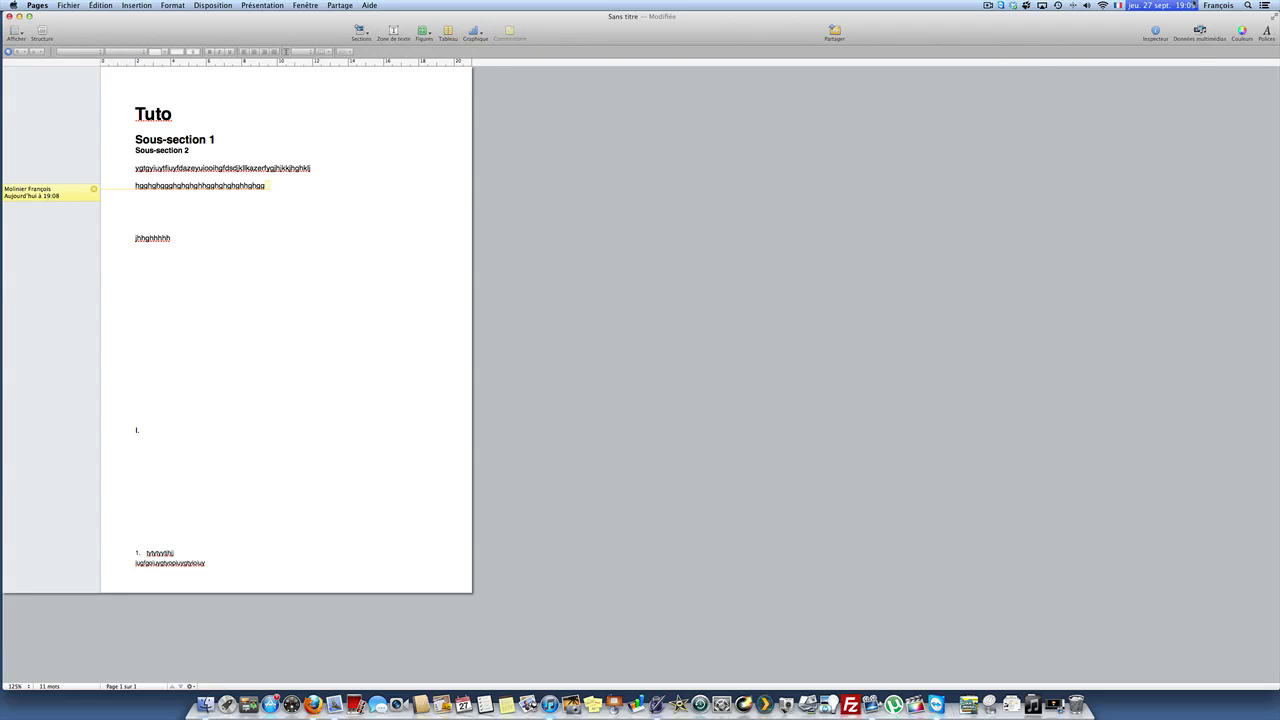
left_click(1189, 5)
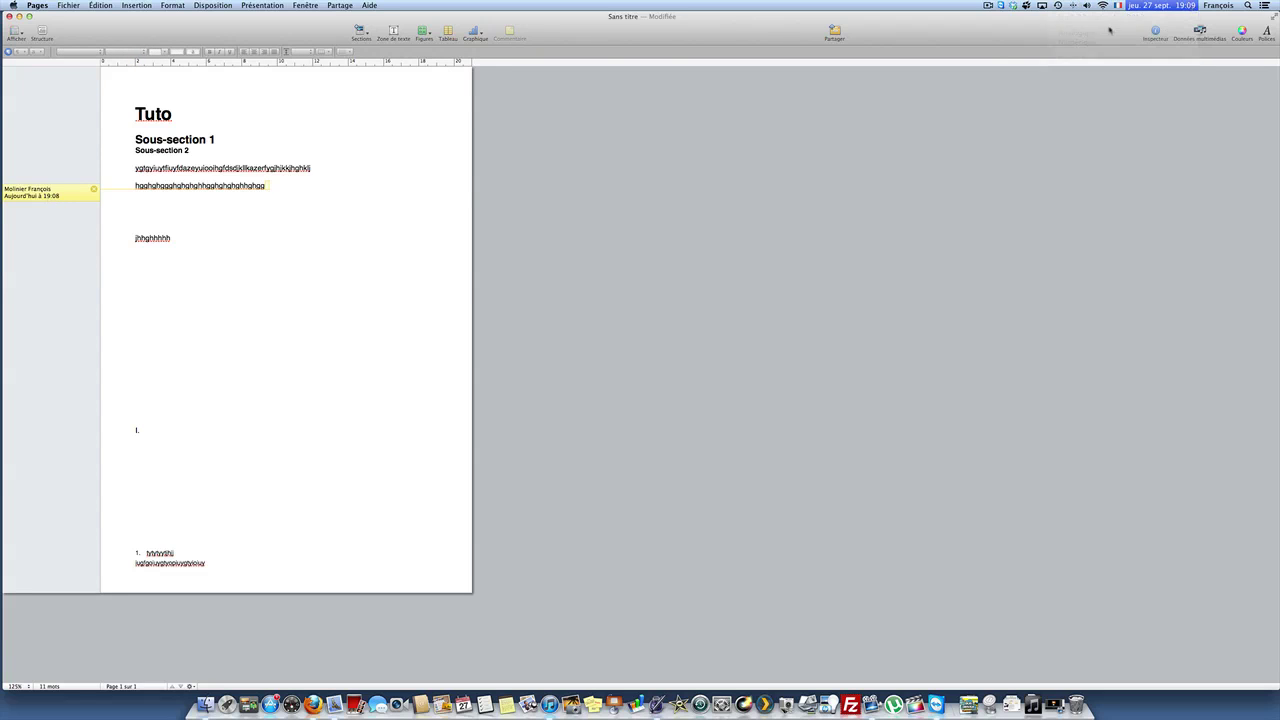
left_click(298, 203)
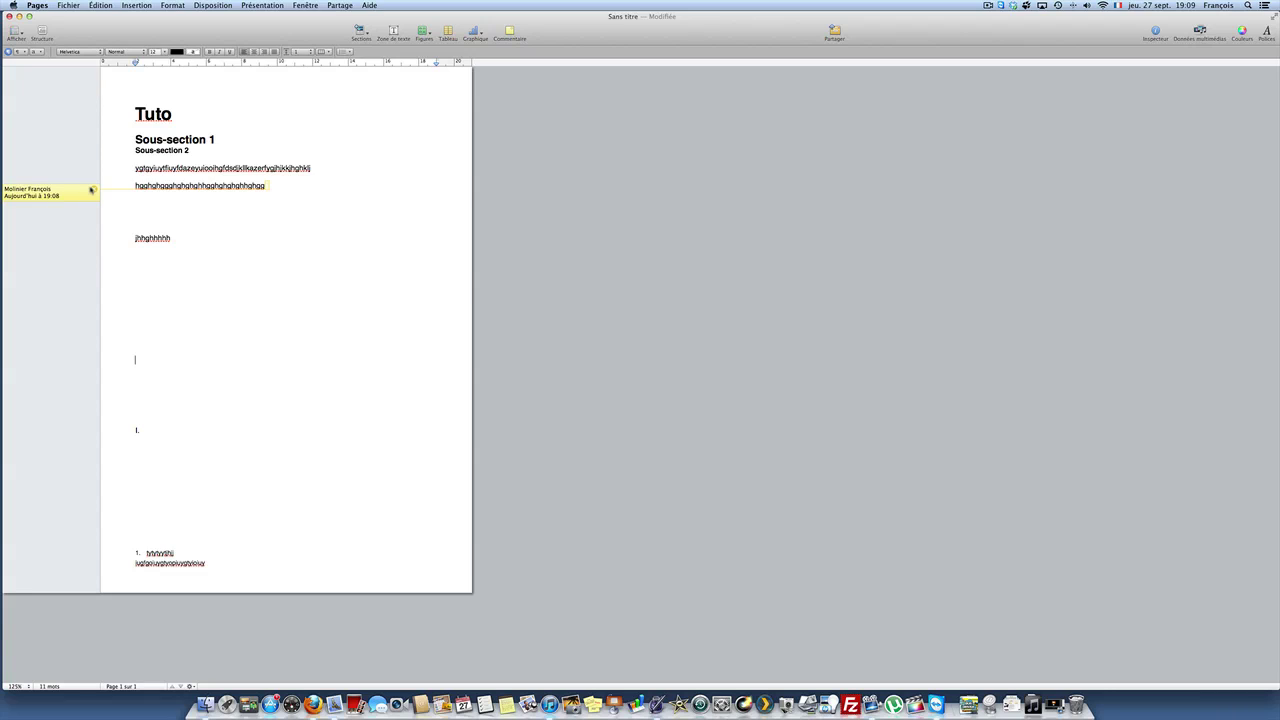
left_click(169, 226)
Show the page layout outlines and place the cursor in the page header
left_click(15, 34)
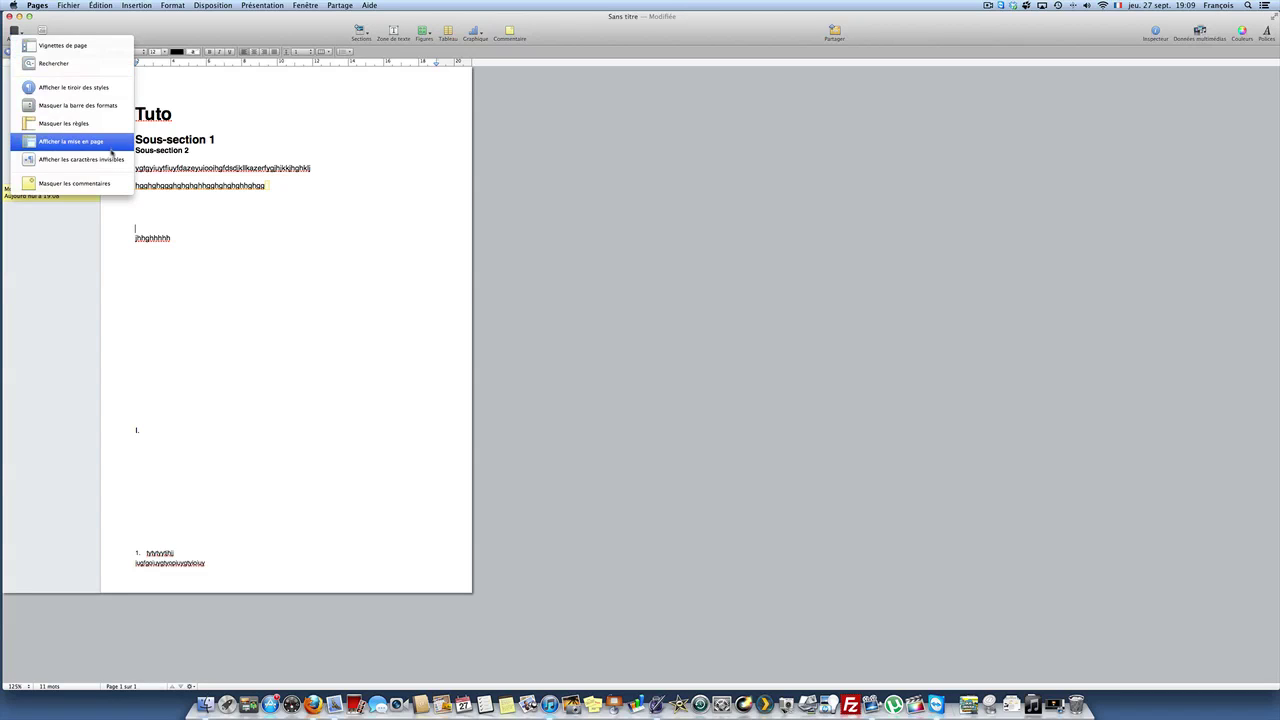
left_click(70, 141)
left_click(325, 94)
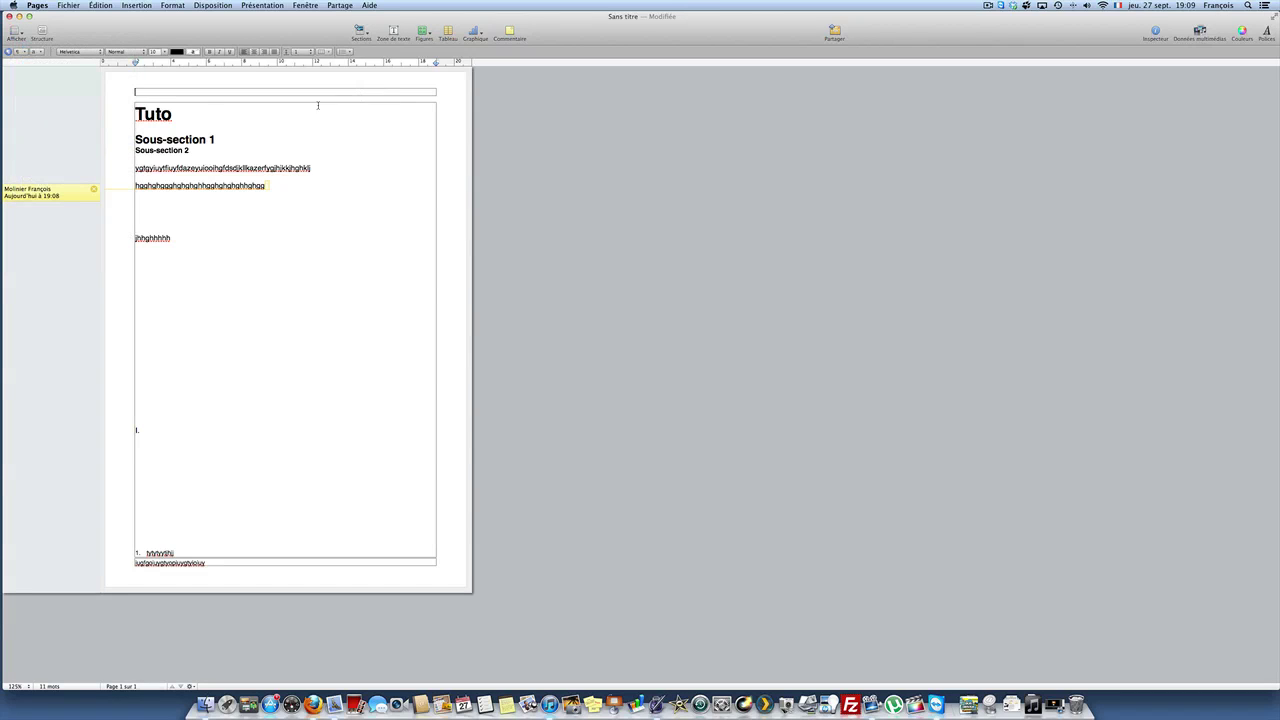
Delete the body content between the Tuto title and the numbered line near the footer
left_click_drag(160, 535, 183, 107)
key("BackSpace")
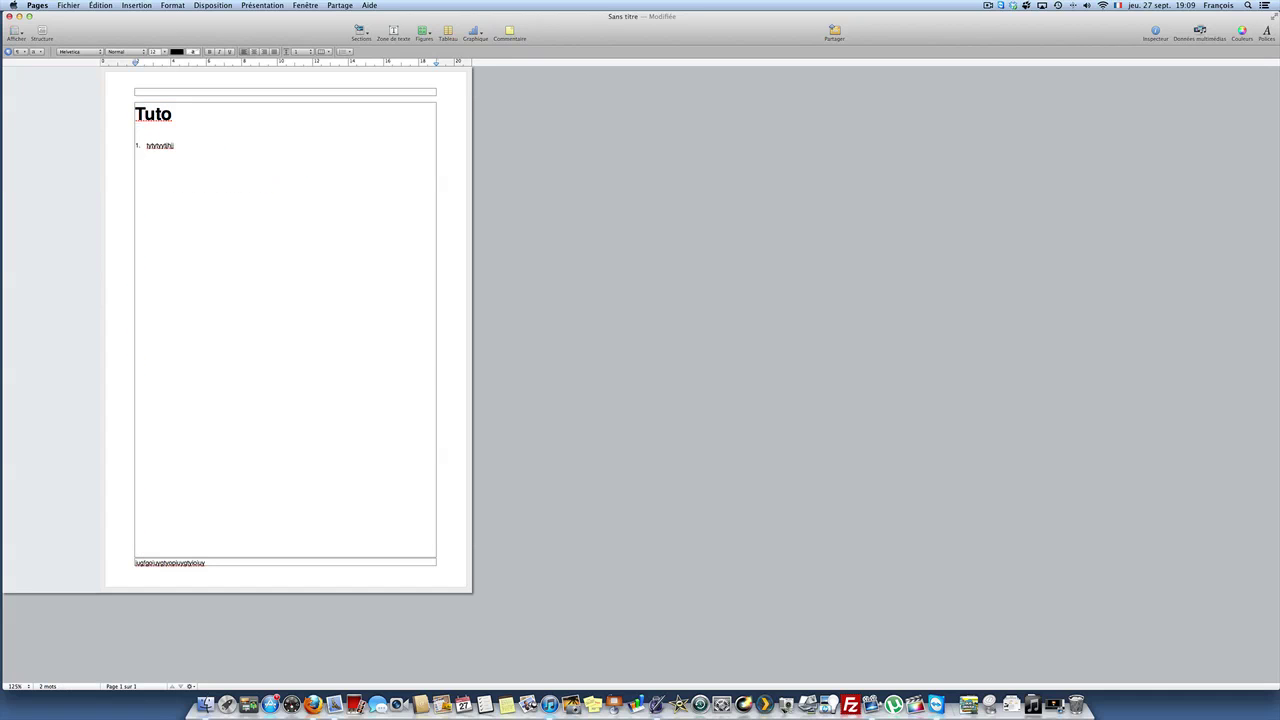
key("BackSpace")
left_click(263, 256)
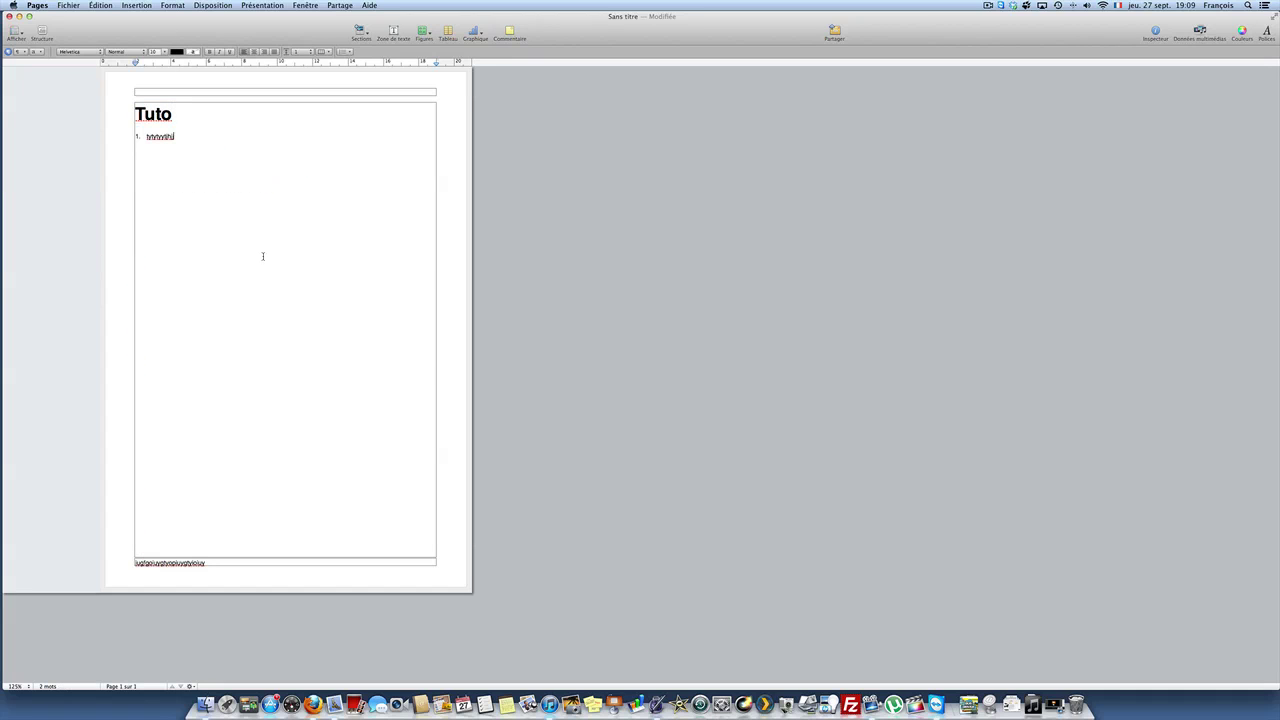
double_click(216, 562)
left_click(173, 132)
mouse_move(135, 61)
left_mouse_down()
mouse_move(391, 61)
mouse_move(118, 61)
mouse_move(135, 61)
left_mouse_up()
Undo the deletion of the body content below the title
key("super+z")
key("super+z")
key("super+z")
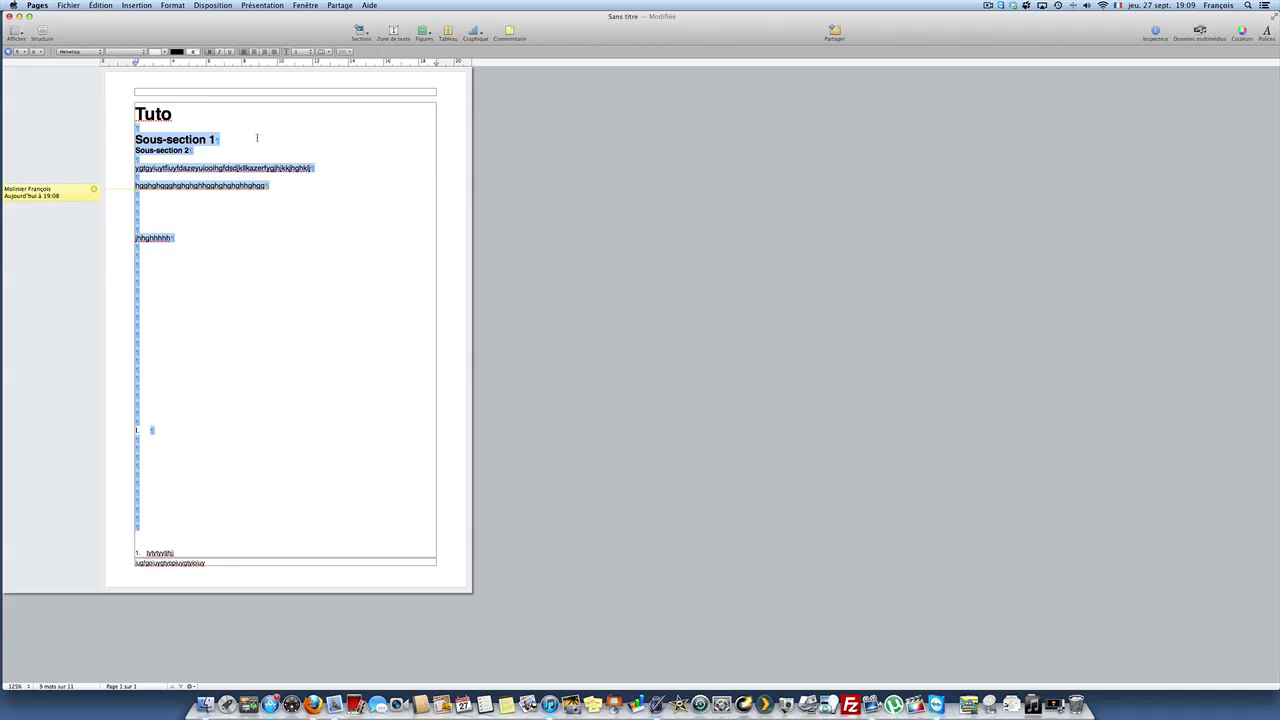
Cut the selected body content between the Tuto title and the last numbered line
left_click(94, 5)
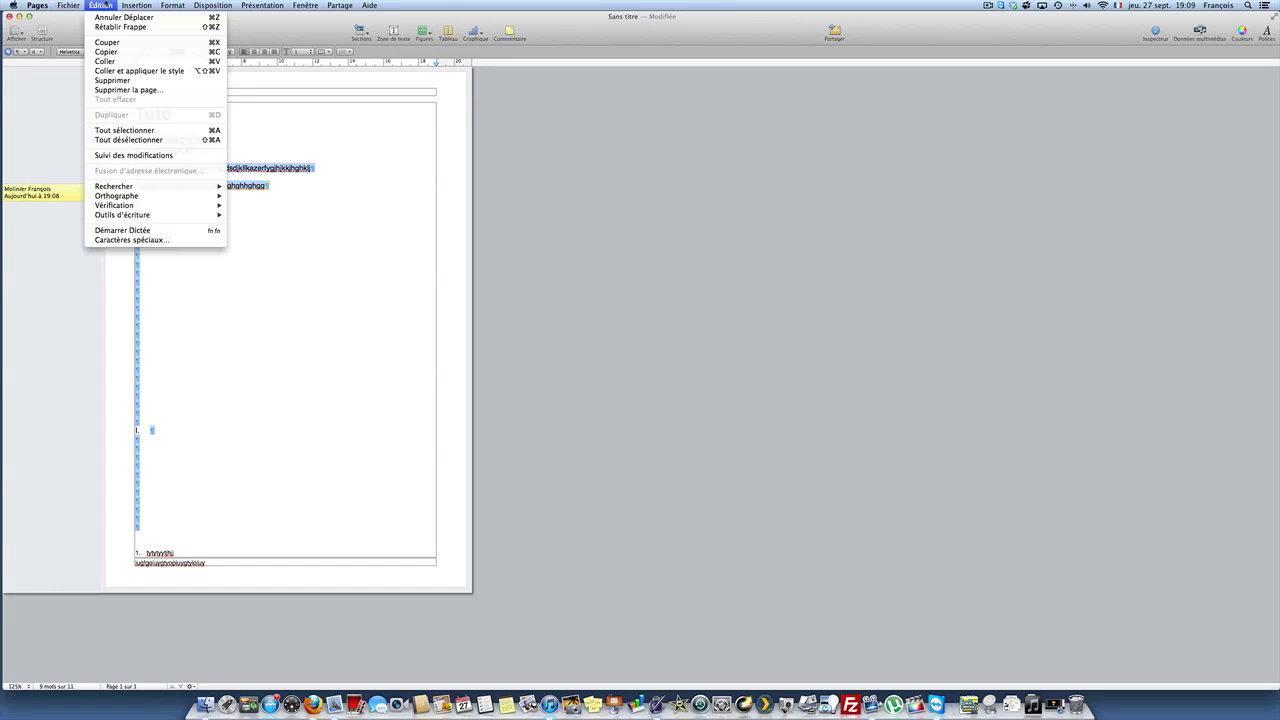
left_click(106, 4)
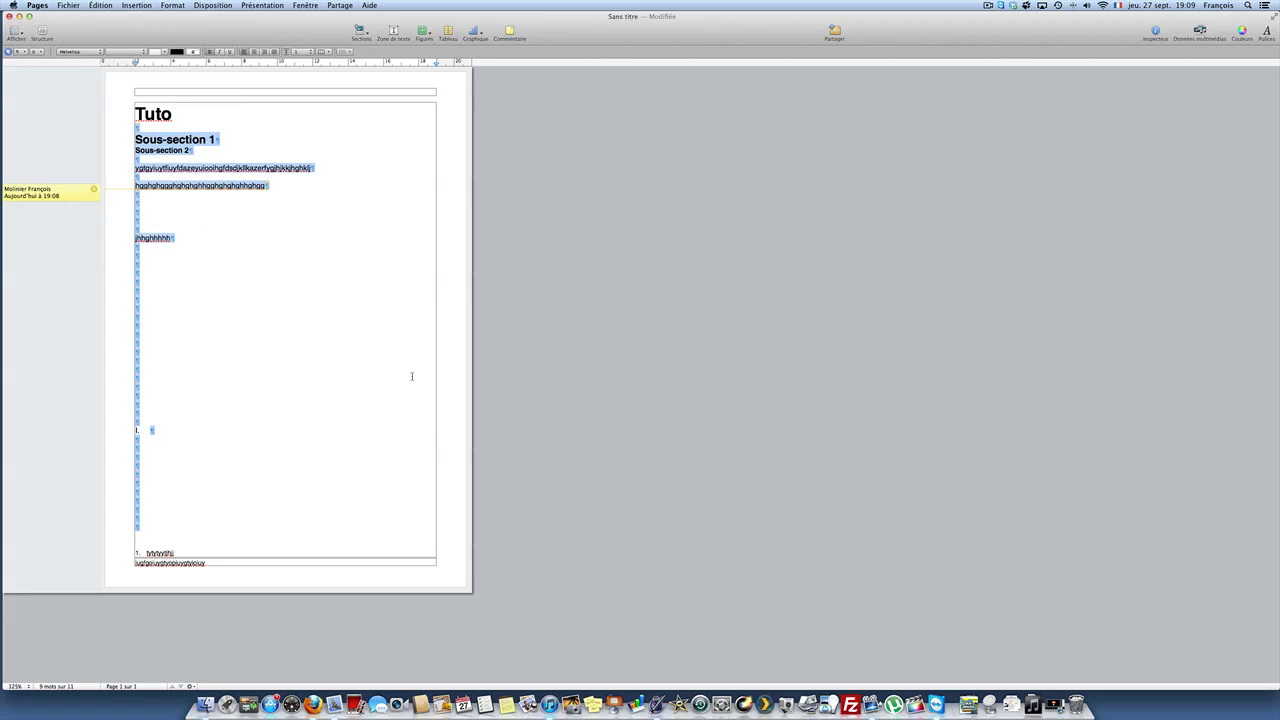
key("super+x")
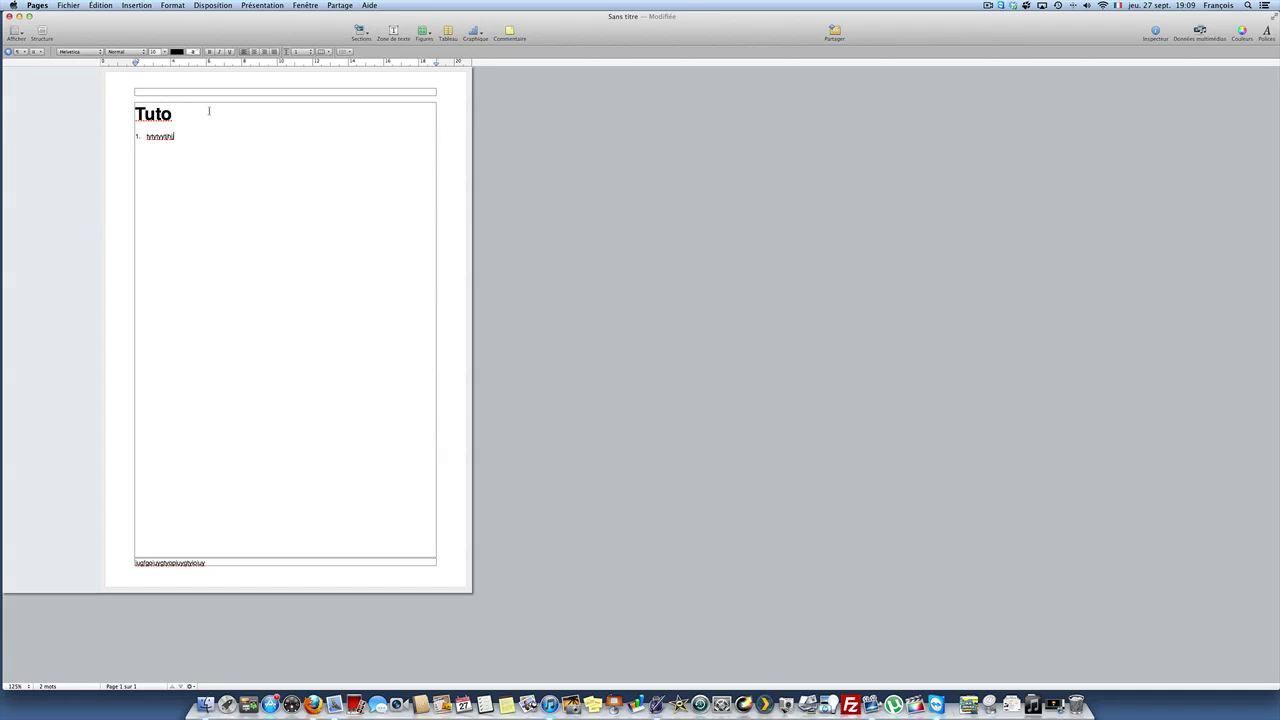
Hide the format bar and show it again
left_click(15, 31)
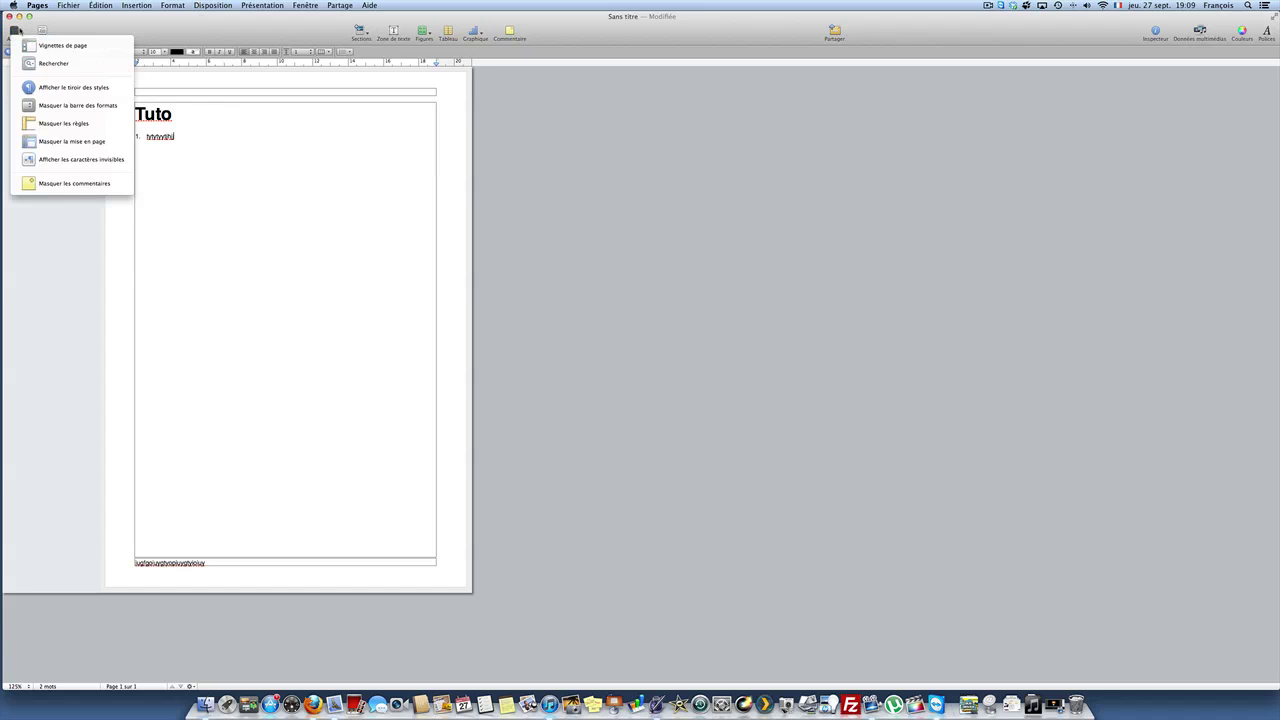
left_click(108, 106)
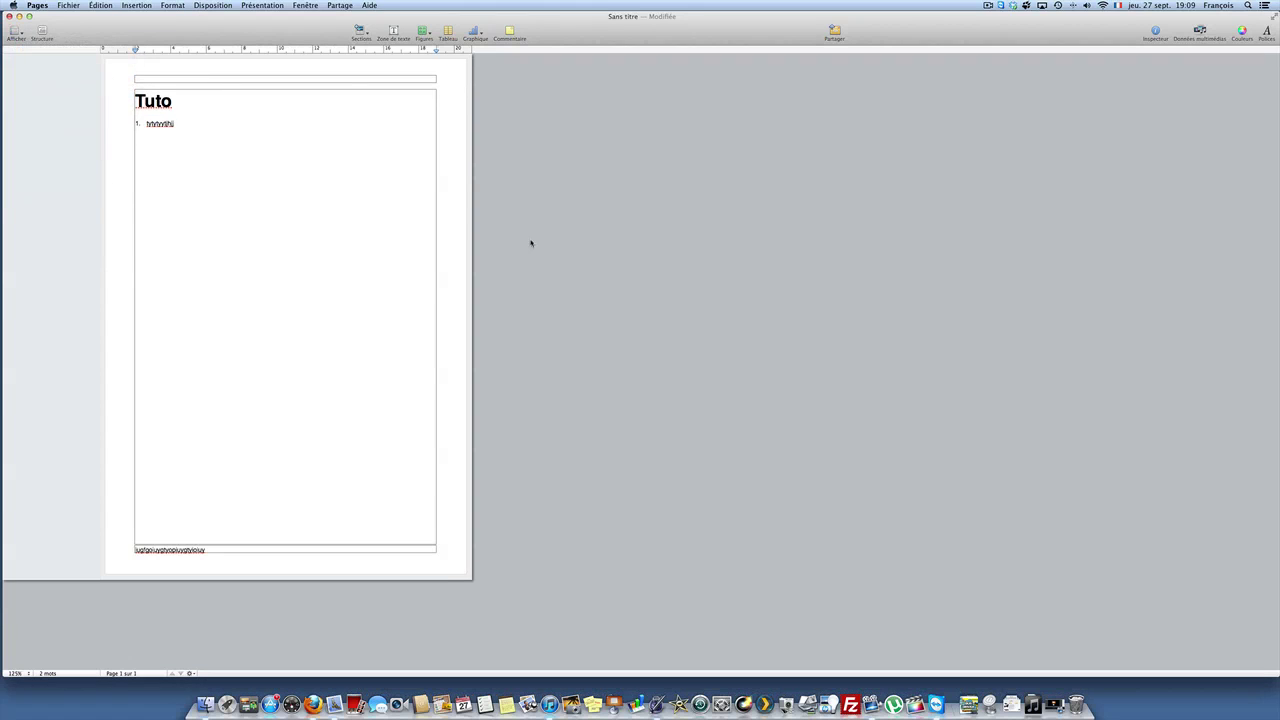
left_click(20, 32)
left_click(80, 106)
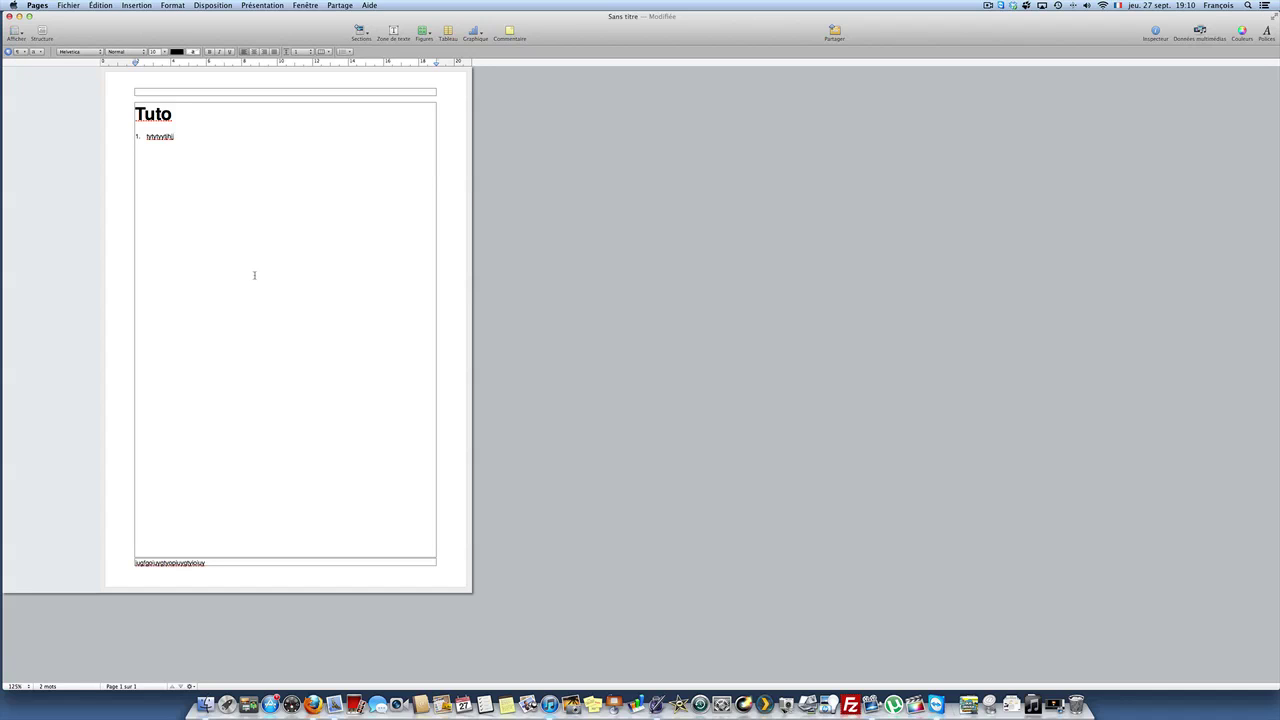
Try italic, underline and bold on all the body text, leaving the title in regular weight
key("super+a")
left_click(219, 51)
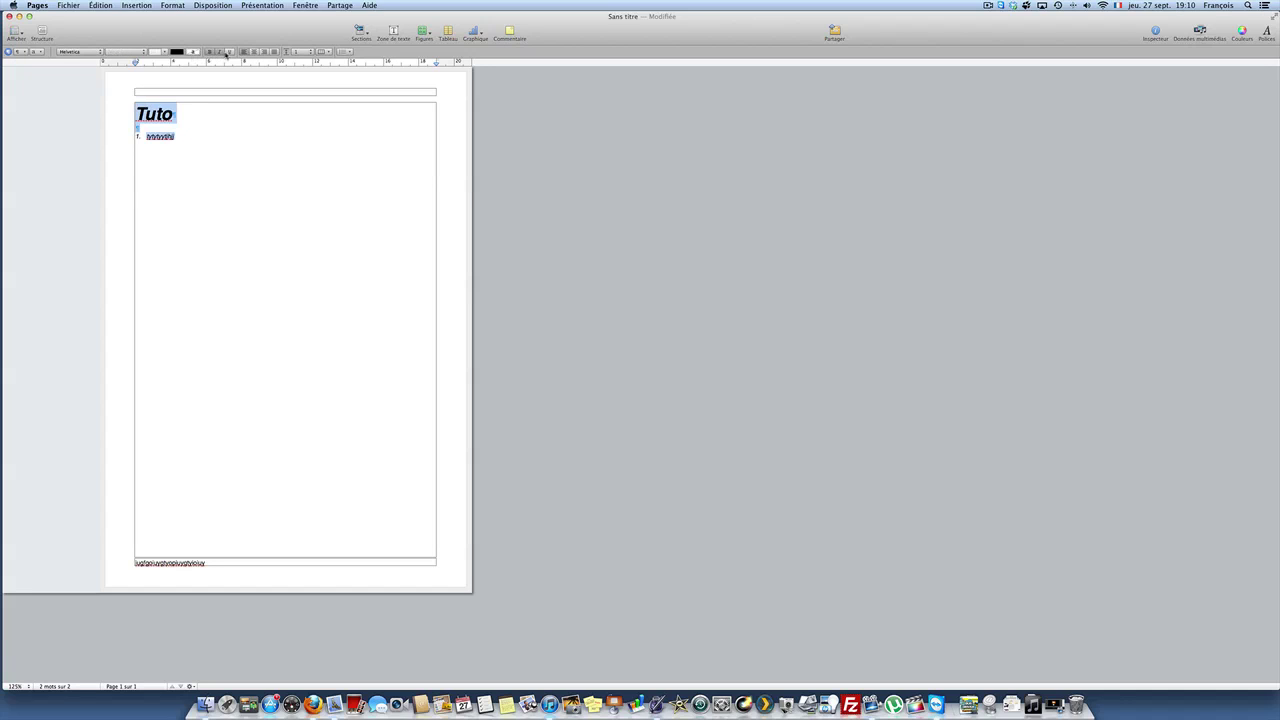
left_click(229, 51)
left_click(219, 51)
left_click(208, 51)
left_click(229, 51)
left_click(208, 51)
Try bold, italic and underline on the text of the numbered line
left_click_drag(175, 137, 131, 137)
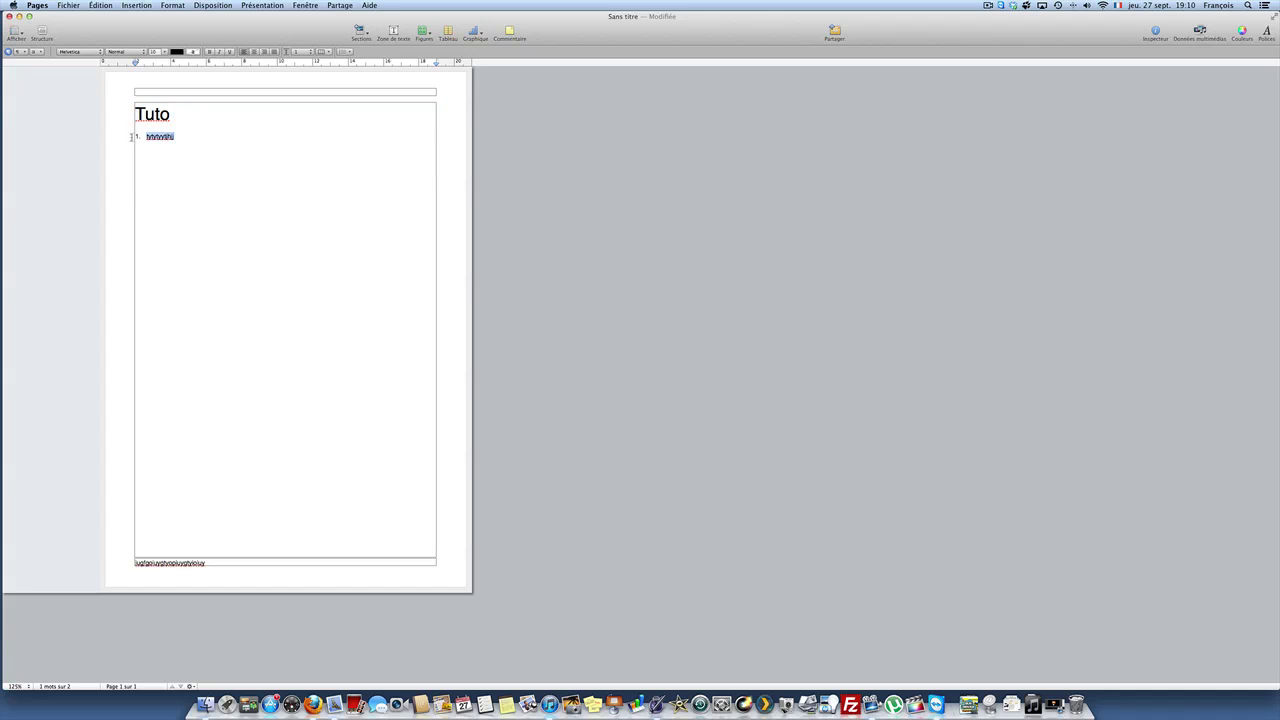
left_click(208, 51)
left_click(219, 51)
left_click(230, 52)
left_click(219, 52)
left_click(209, 51)
Try centred, left and right alignment on the numbered line, and set it to justified
left_click(253, 52)
left_click(243, 51)
left_click(264, 51)
left_click(243, 51)
left_click(274, 51)
Replace the numbered line's text with a long filler word and paste copies of it until the paragraph spans six lines
type("kjkhgfghkjhgftfdiufdrfiutyfrtoiuy")
double_click(191, 134)
key("super+c")
key("super+v")
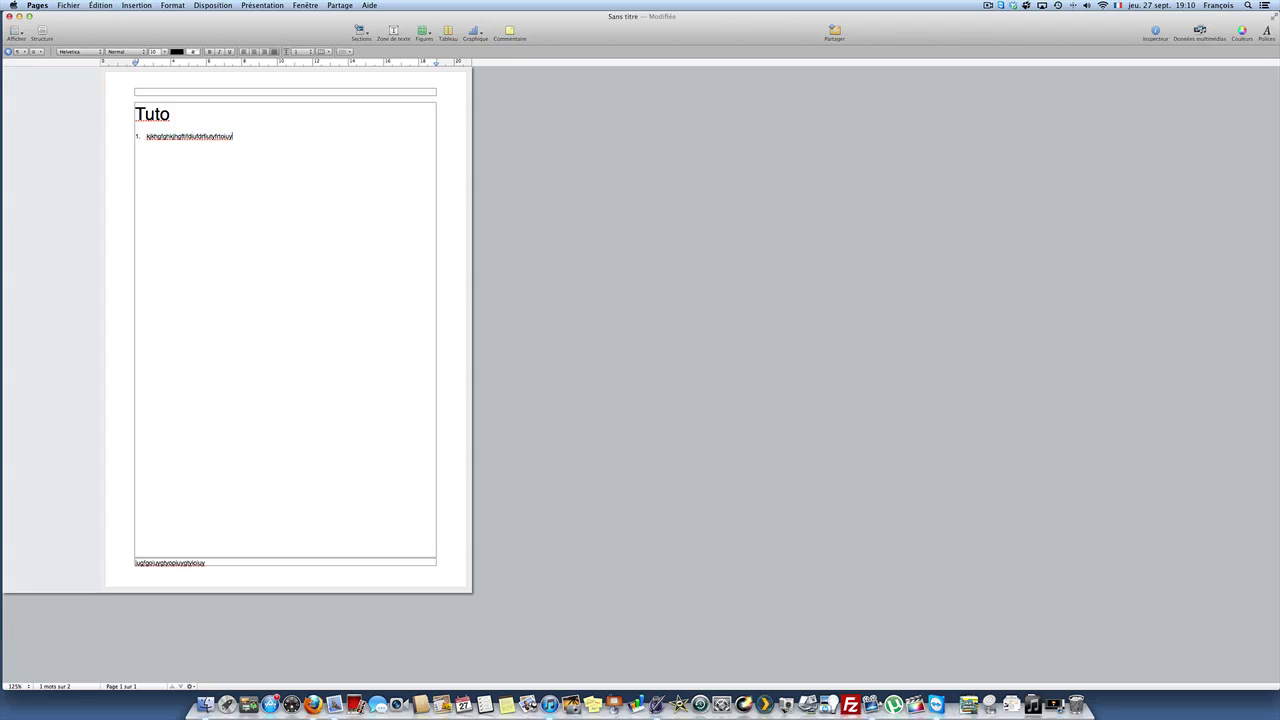
key("super+v")
key("super+v")
key("super+v")
key("super+v")
key("super+v")
key("super+v")
key("super+v")
key("super+v")
key("super+v")
key("super+v")
key("super+v")
key("super+v")
key("super+v")
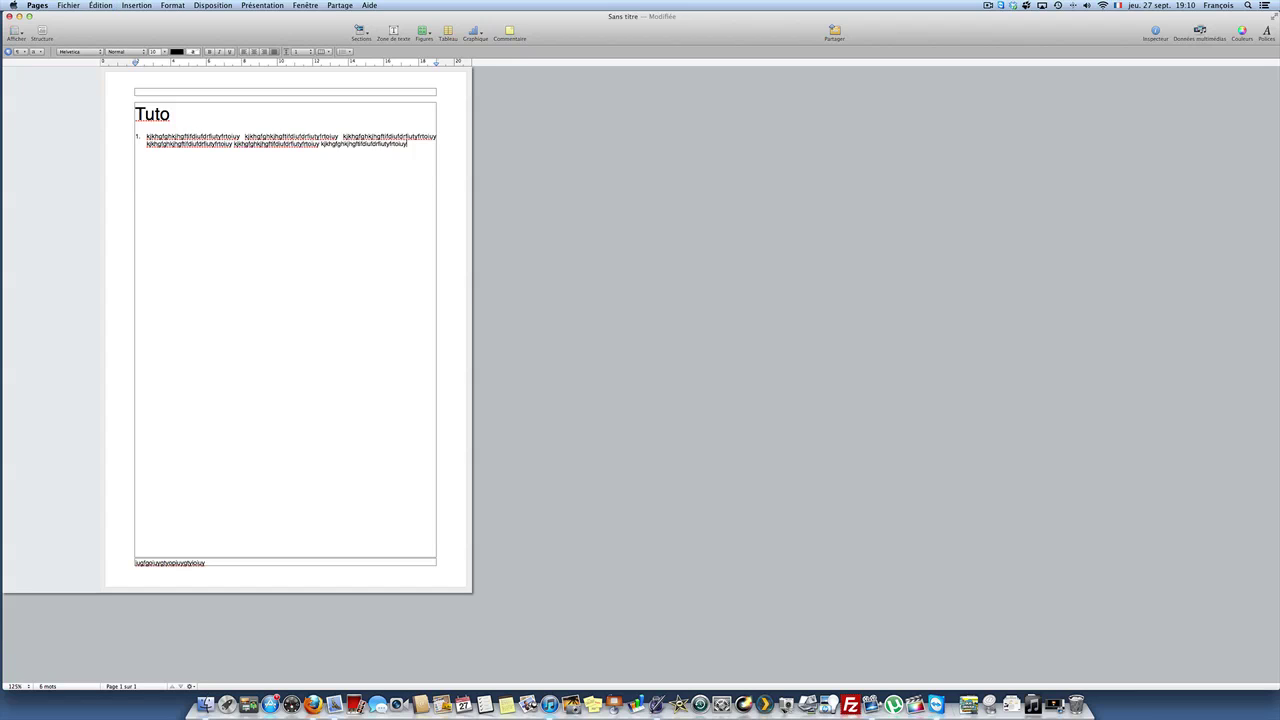
key("super+v")
key("super+v")
key("super+v")
key("super+v")
key("super+v")
key("super+v")
key("super+v")
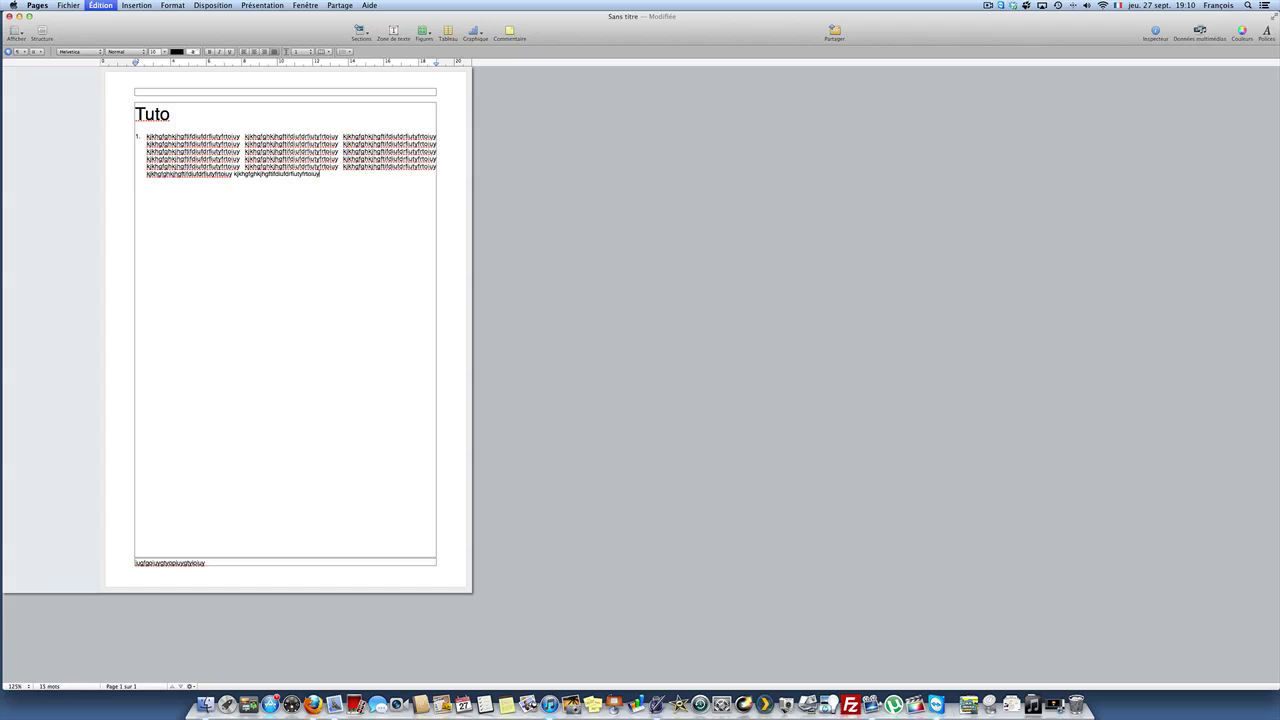
Delete the whole numbered filler paragraph below the Tuto title
left_click_drag(340, 236, 83, 130)
key("BackSpace")
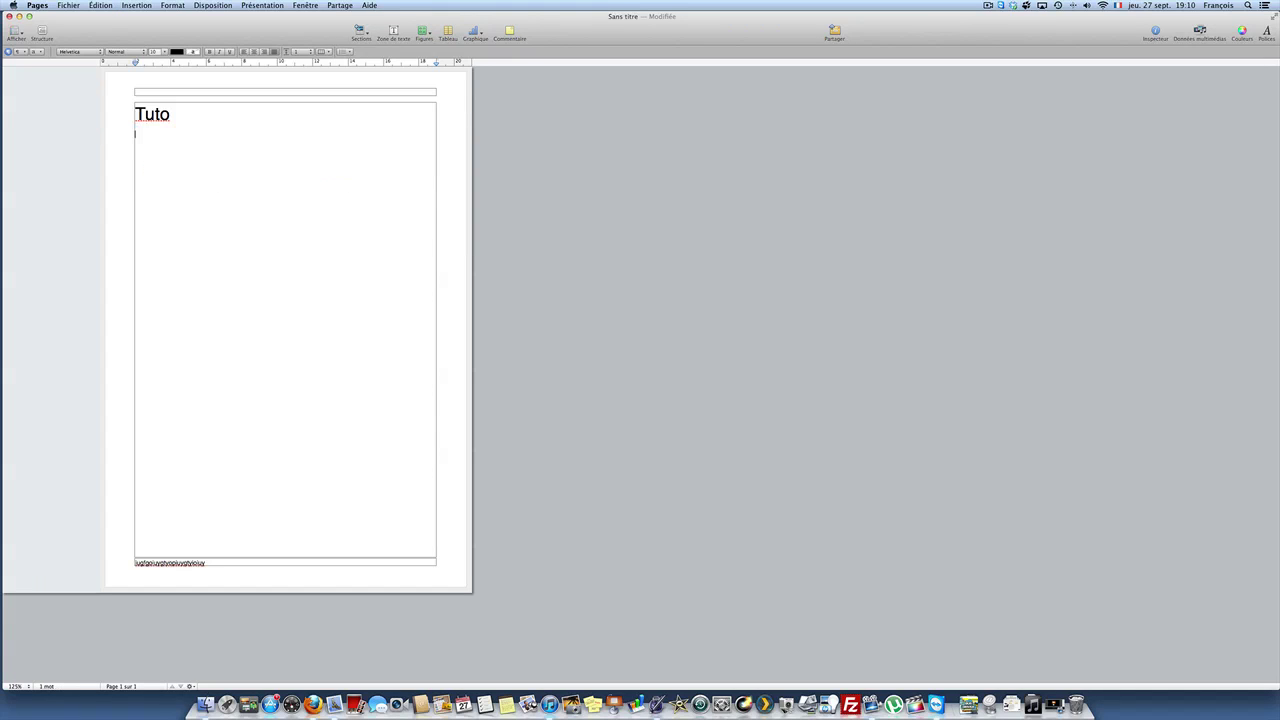
Look through the available fonts, keeping Helvetica, and examine the available paragraph styles without changing the current one
left_click(94, 51)
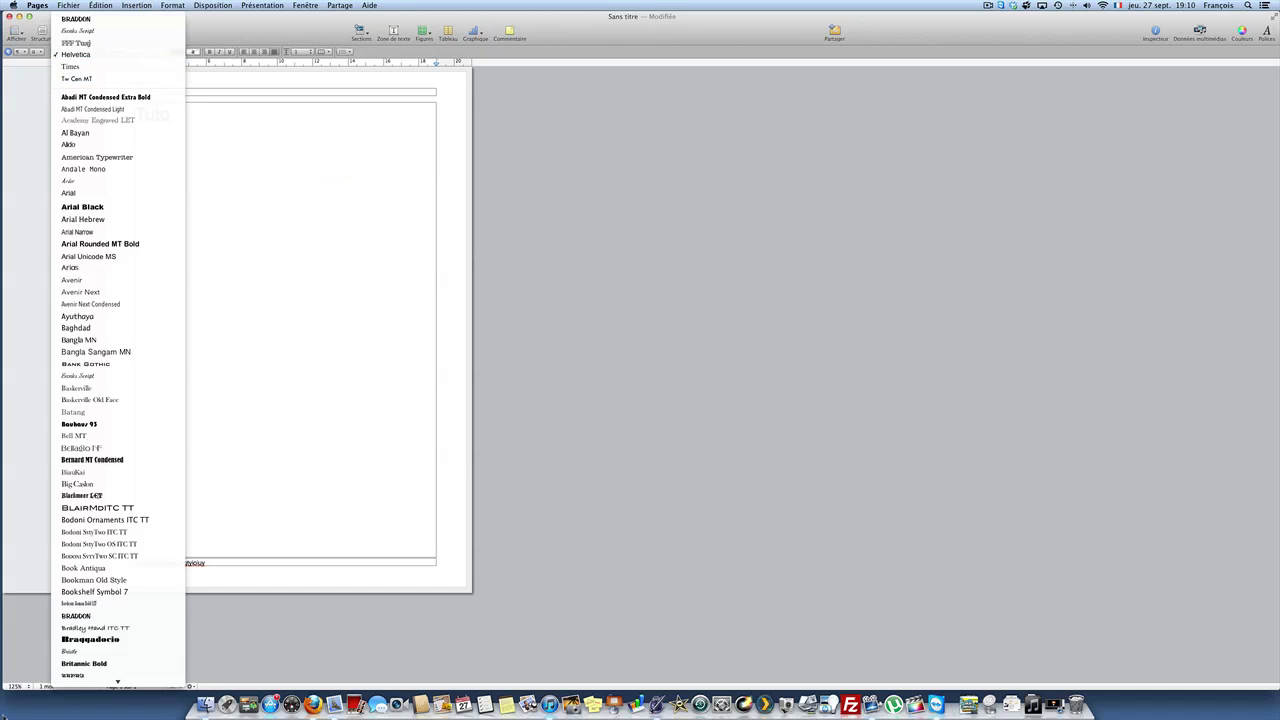
left_click(86, 55)
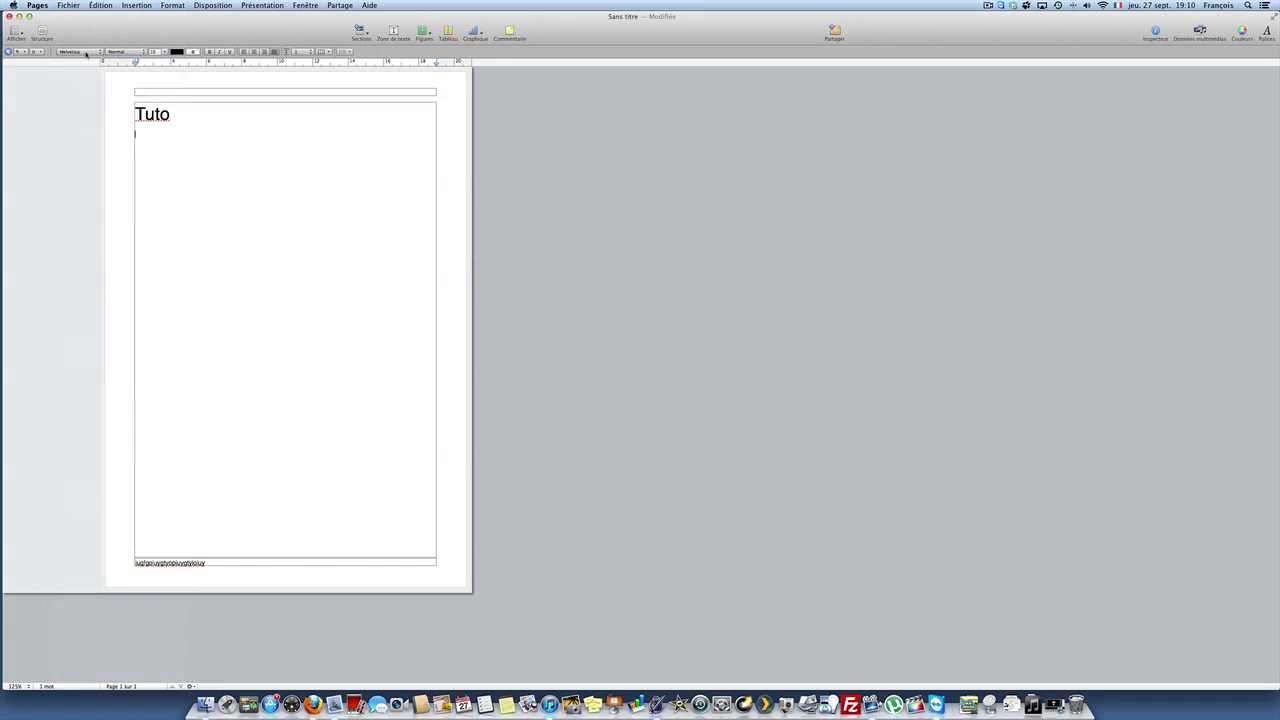
left_click(30, 54)
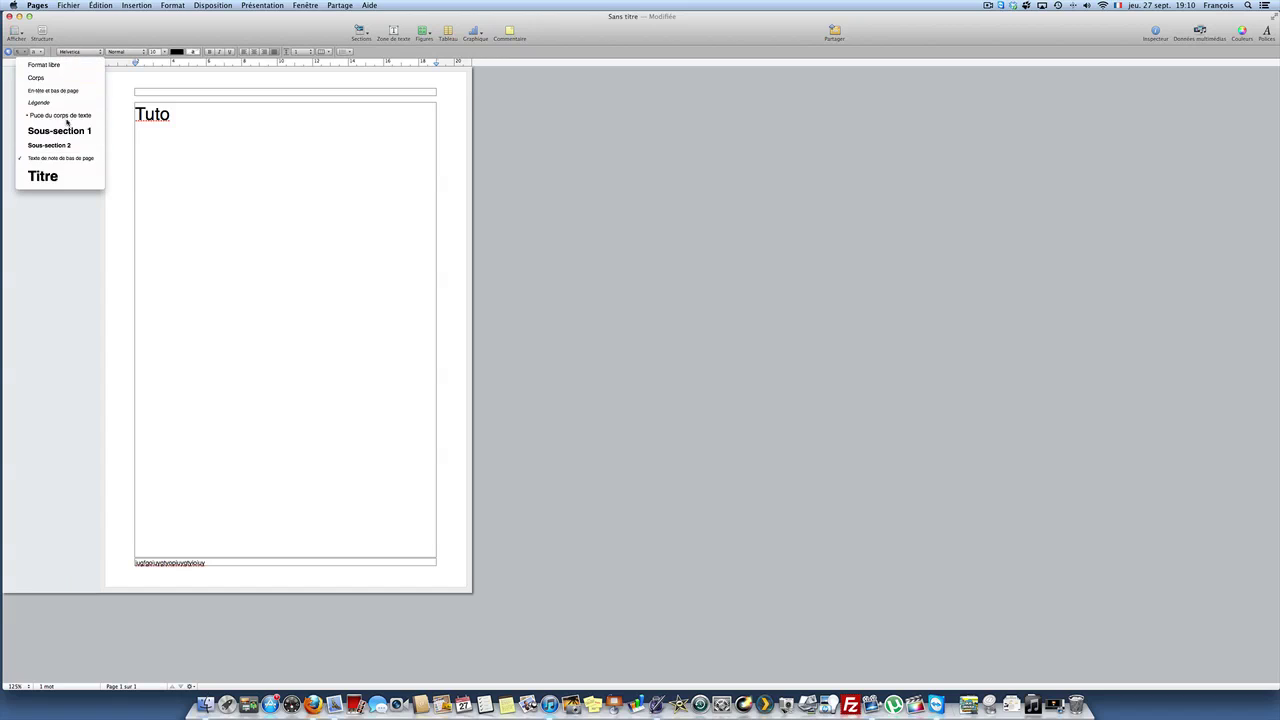
left_click(244, 129)
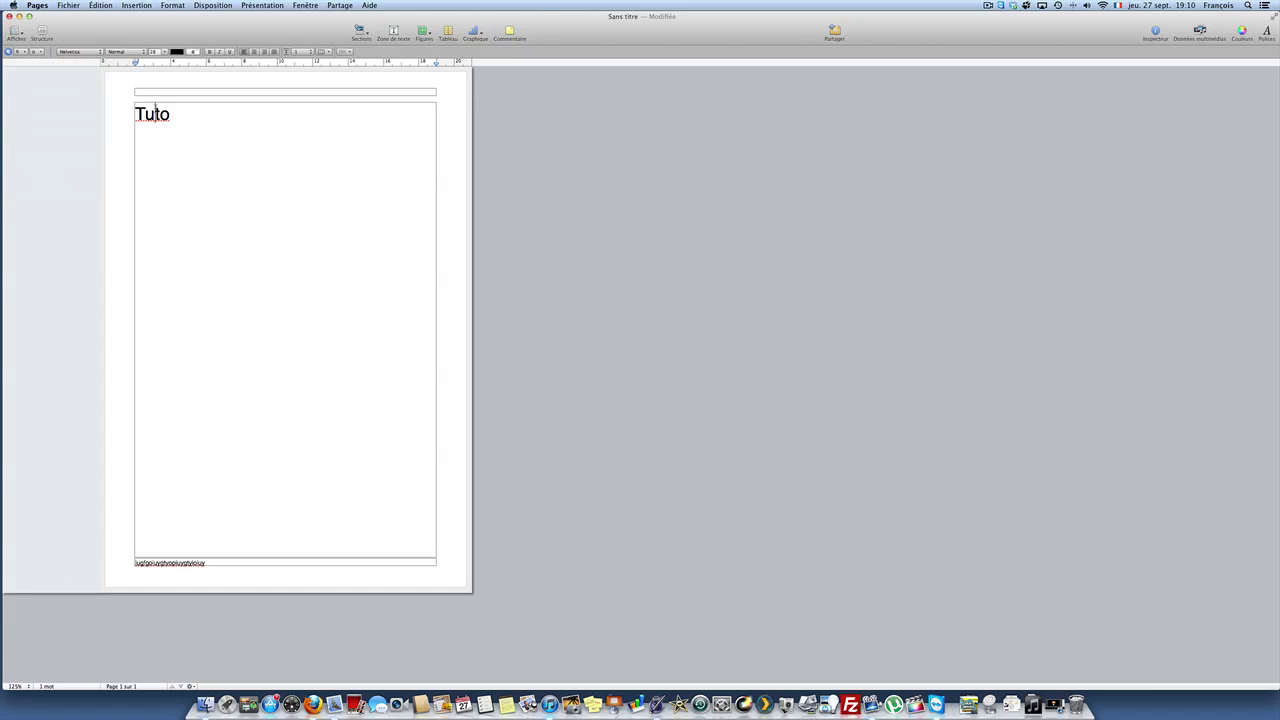
Apply the Titre paragraph style to the word Tuto
double_click(155, 115)
left_click(36, 55)
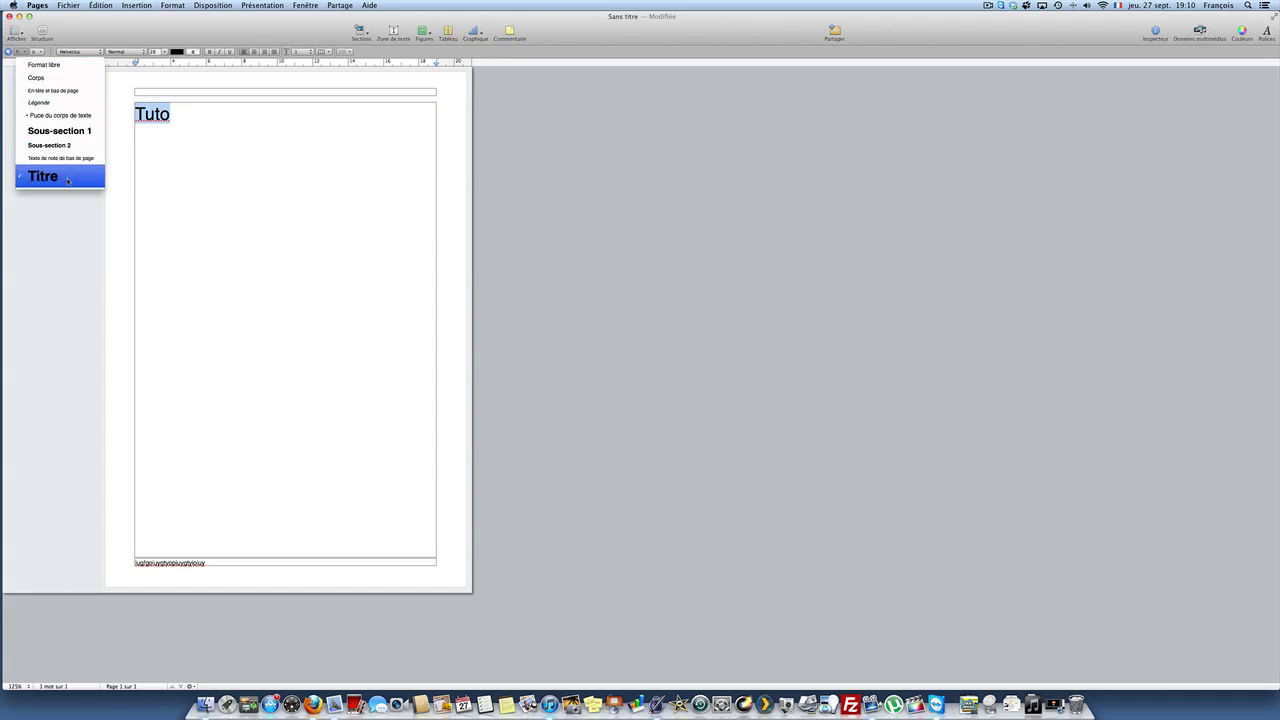
left_click(35, 176)
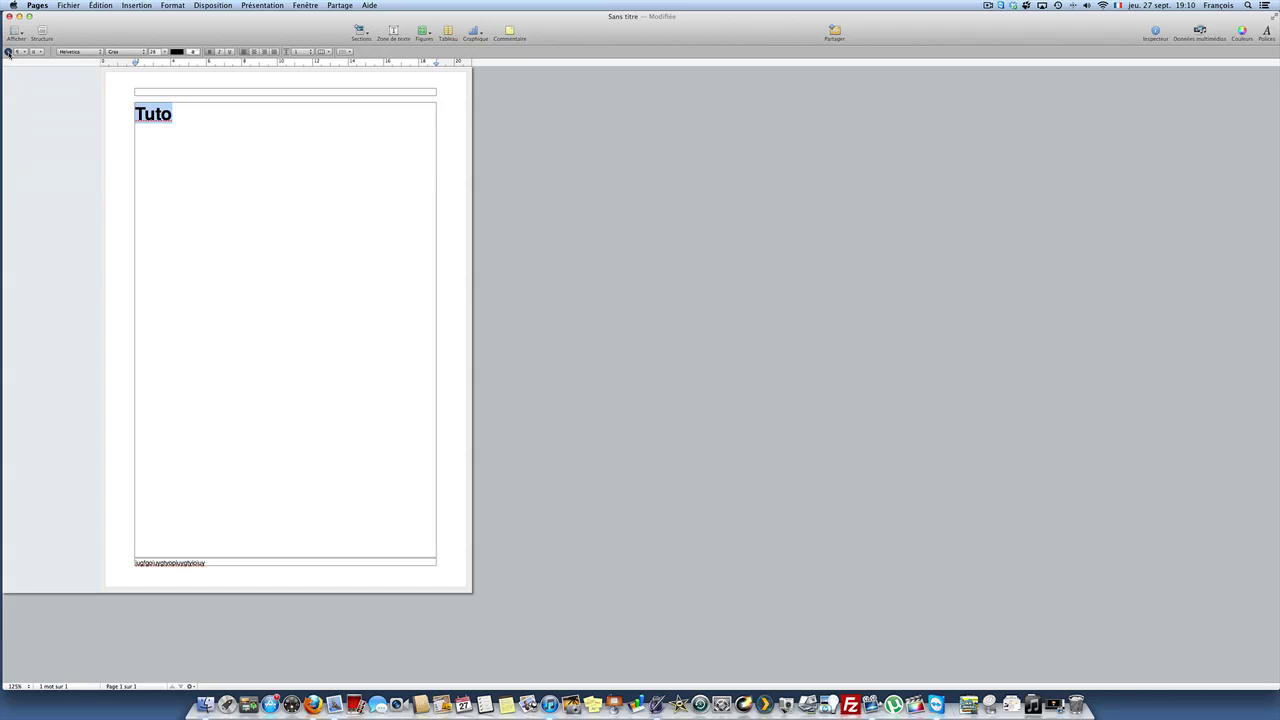
Examine the available character styles, and show the styles drawer beside the document before hiding it again
mouse_move(53, 16)
left_mouse_down()
mouse_move(208, 7)
mouse_move(76, 18)
left_mouse_up()
left_click(157, 51)
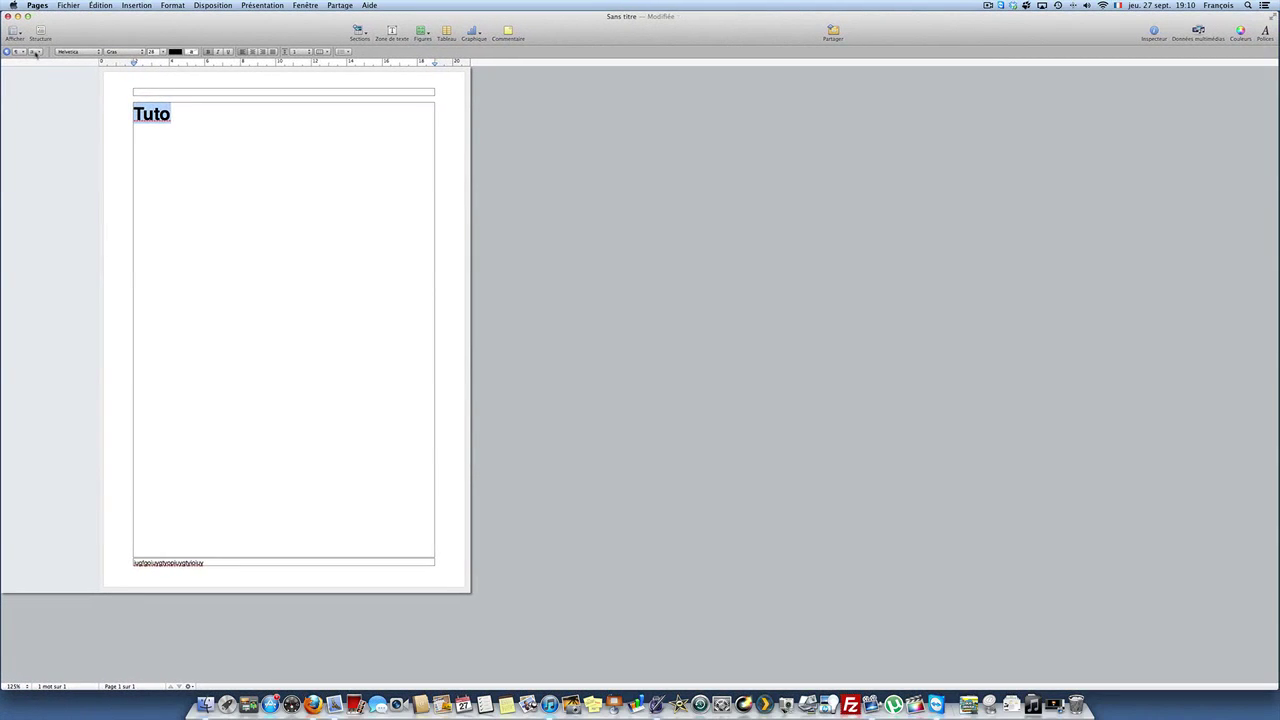
left_click(36, 52)
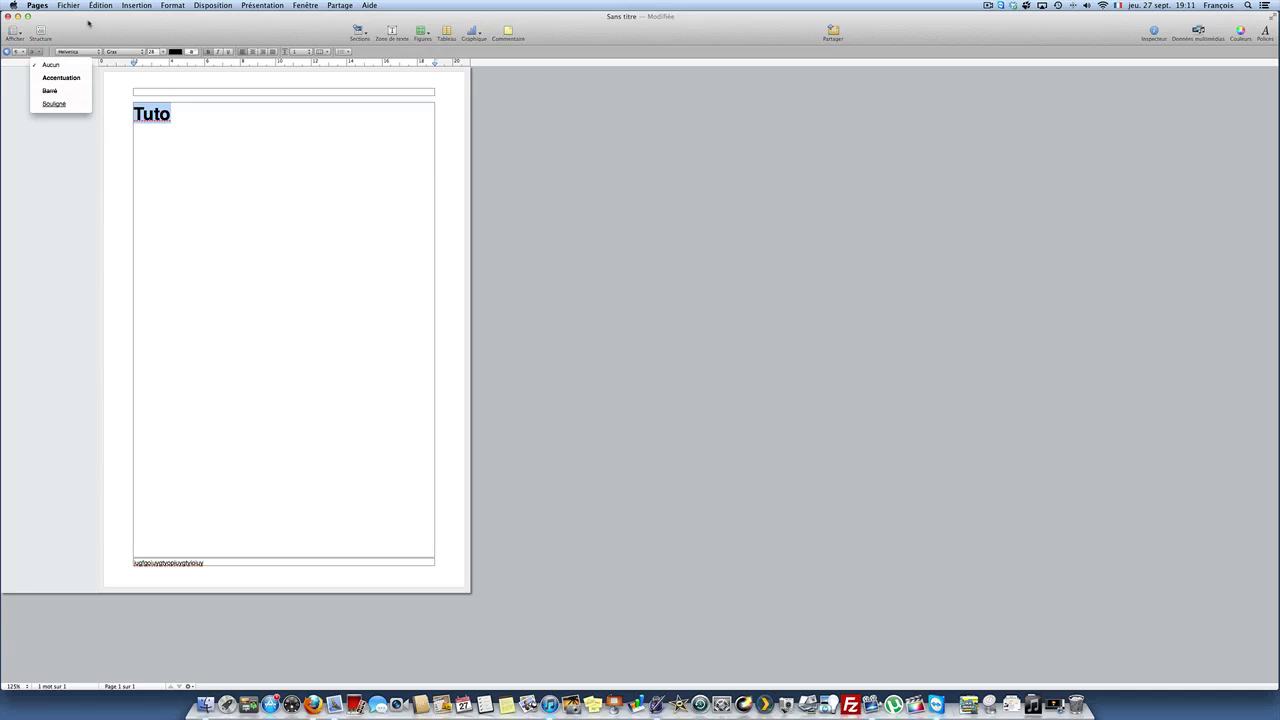
left_click_drag(76, 17, 205, 12)
left_click(112, 51)
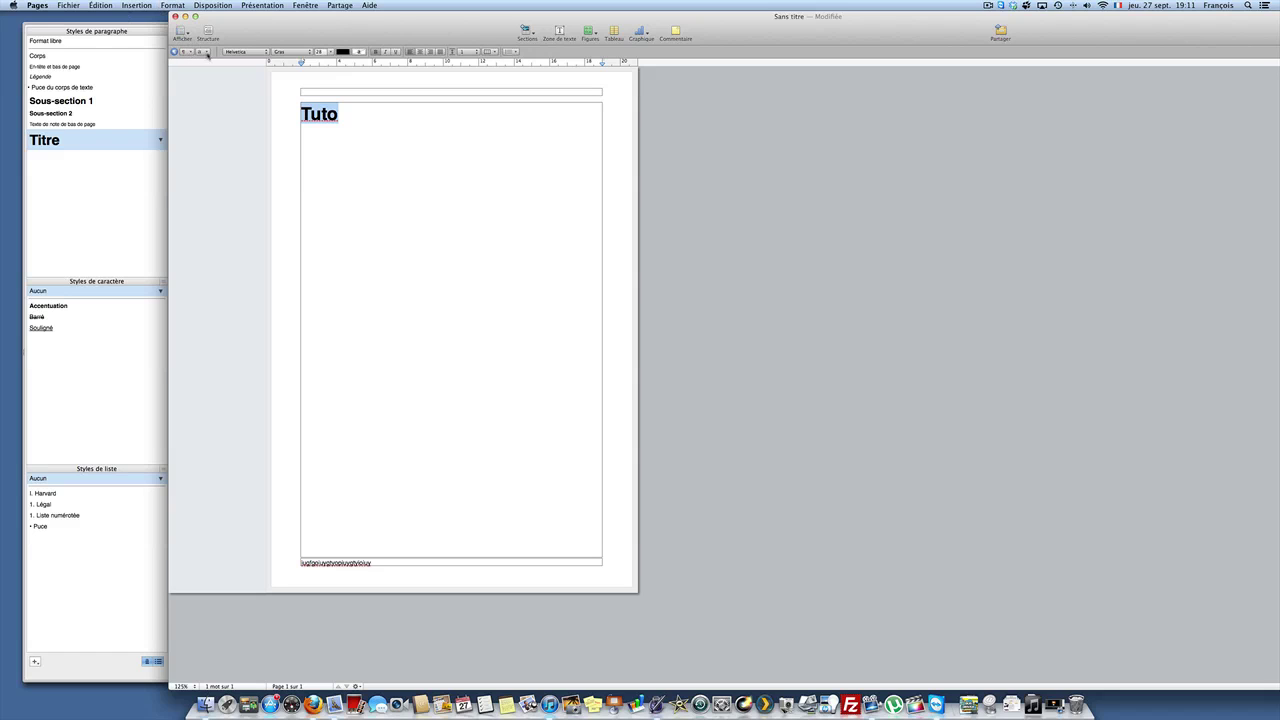
left_click(207, 52)
left_click(178, 51)
left_click(174, 51)
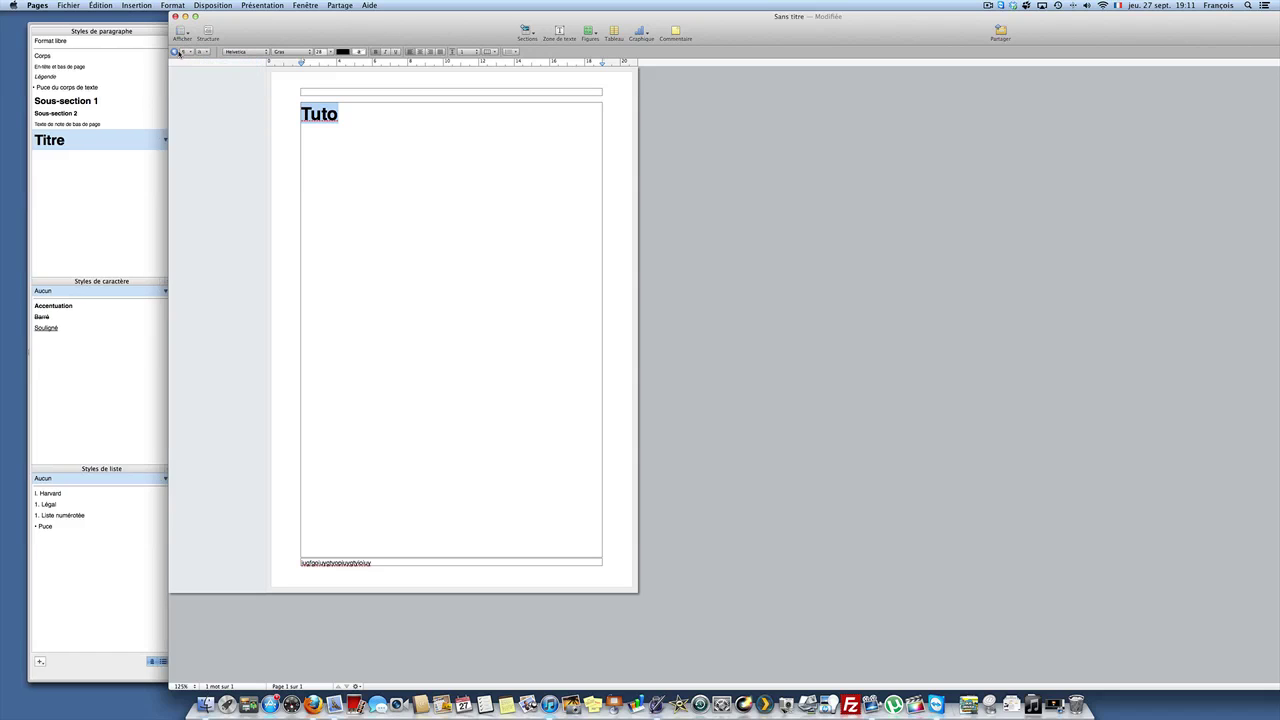
left_click_drag(272, 20, 104, 20)
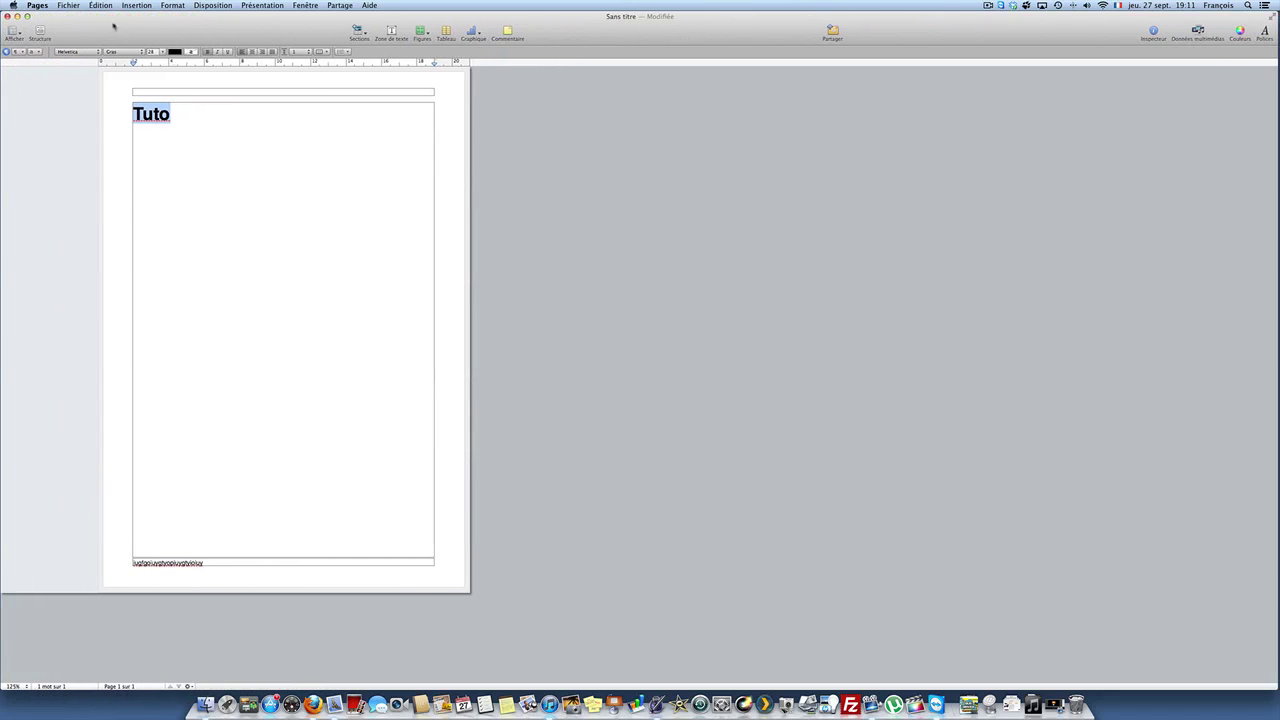
left_click(332, 374)
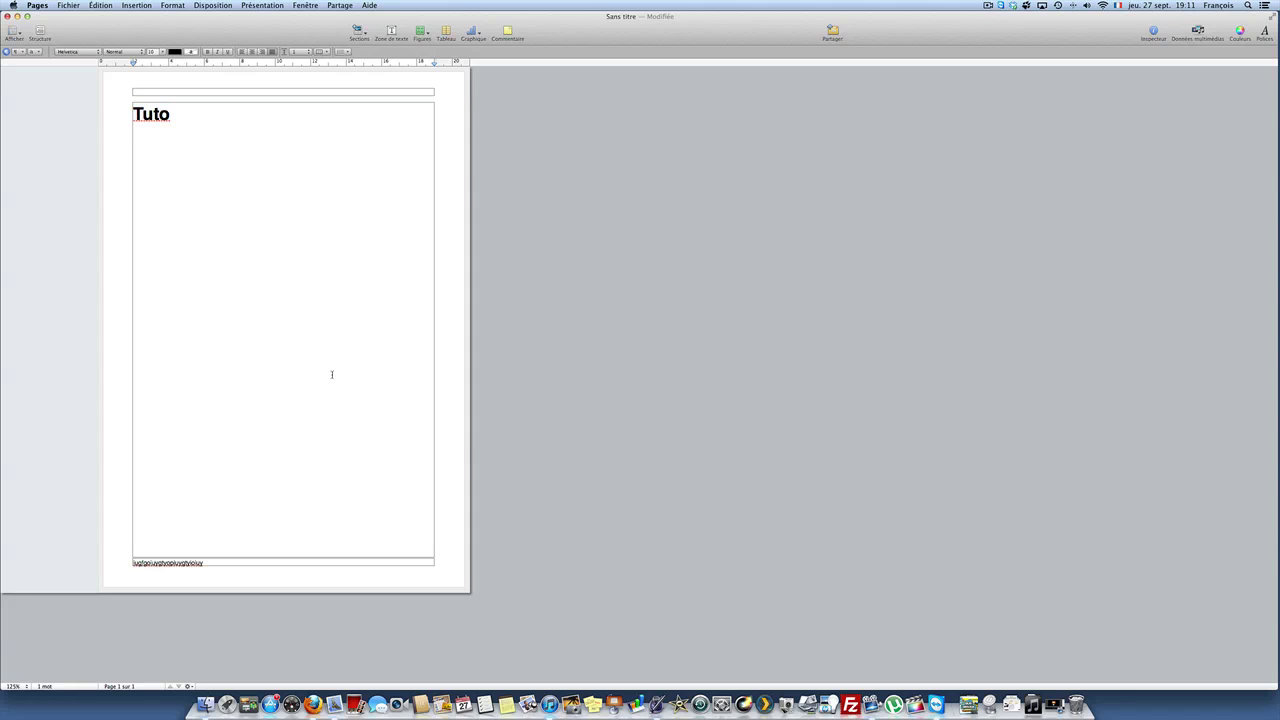
Hide the document's comments and widen the document window to fill the screen width
left_click(22, 38)
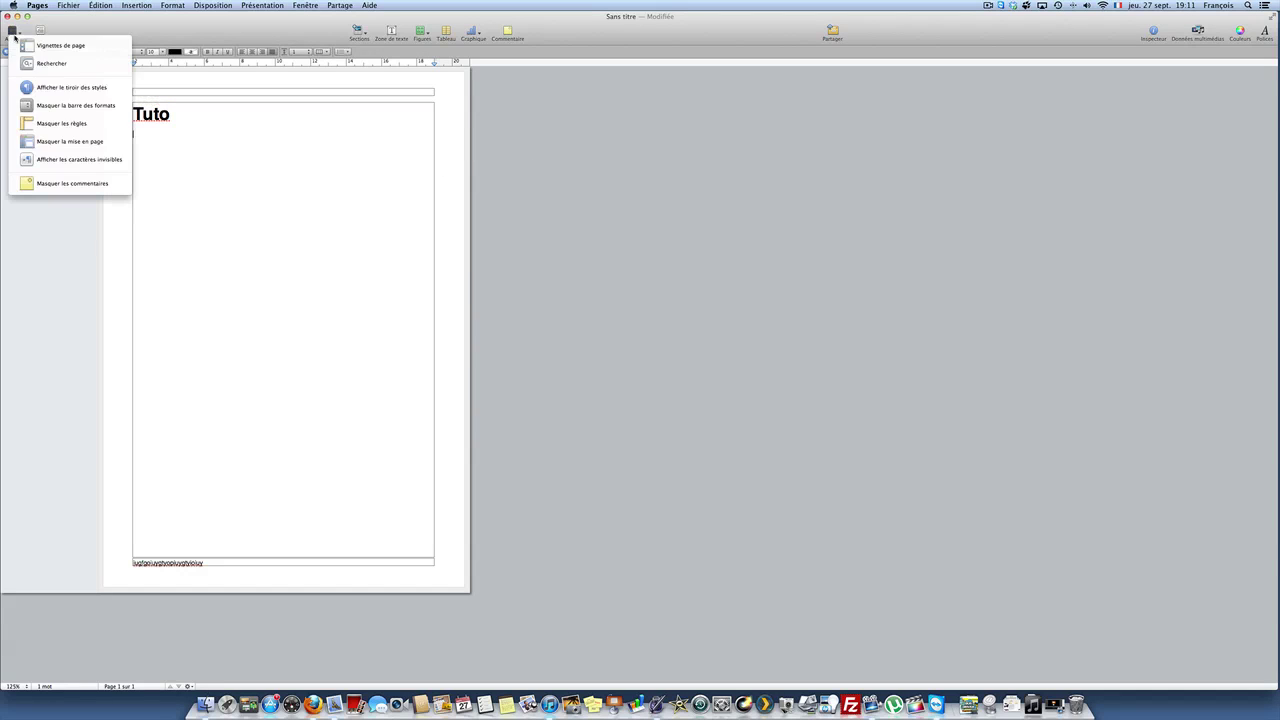
left_click(90, 183)
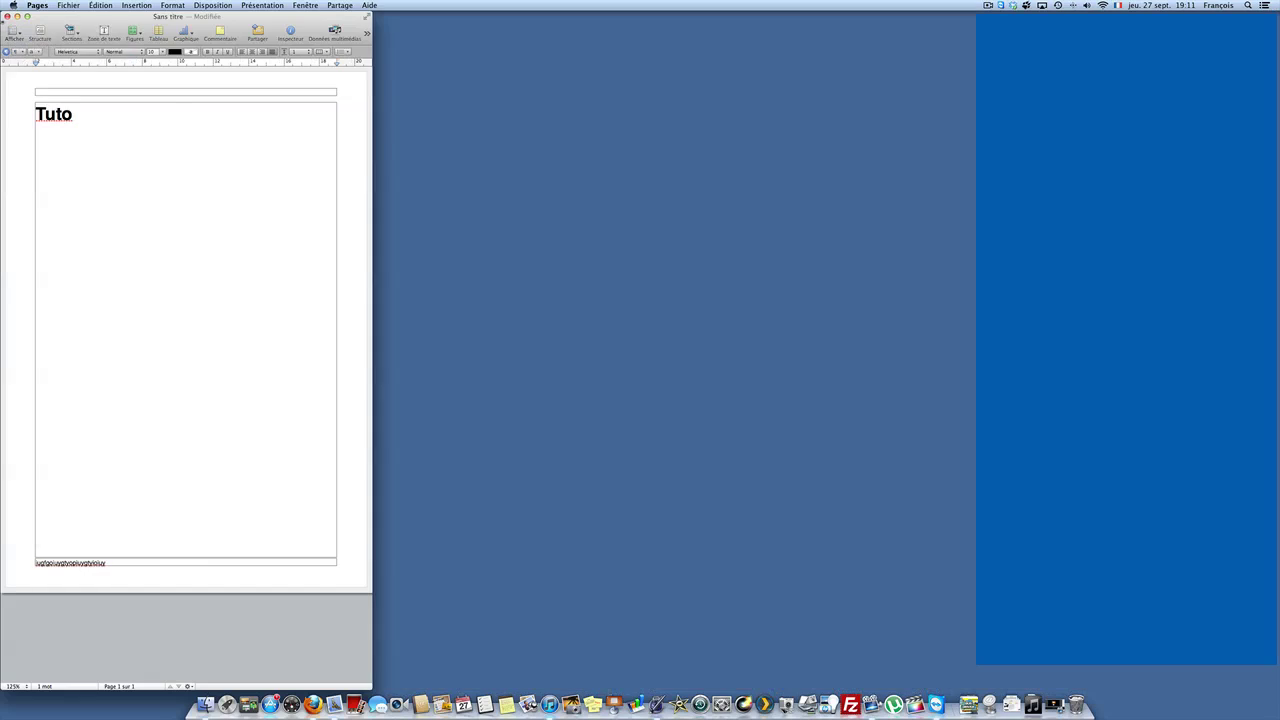
left_click(12, 31)
left_click(476, 182)
left_click_drag(374, 207, 1279, 195)
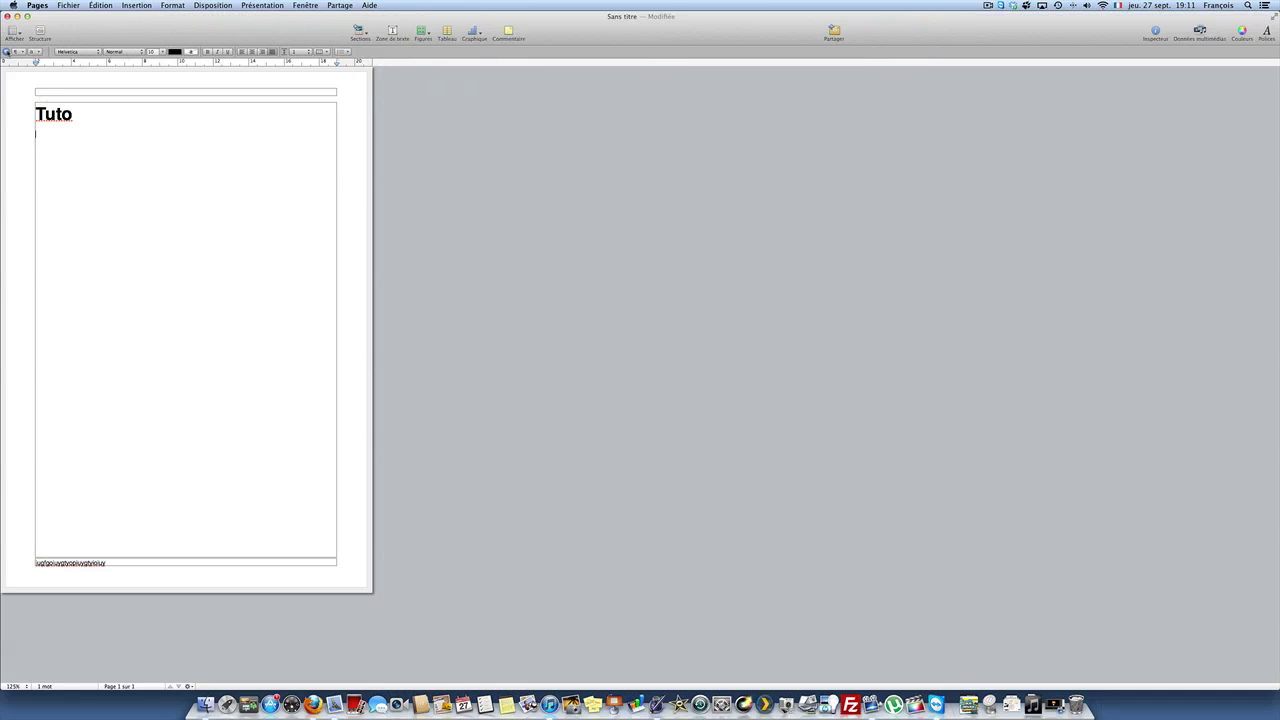
Hide the page layout outlines and the rulers
left_click(12, 31)
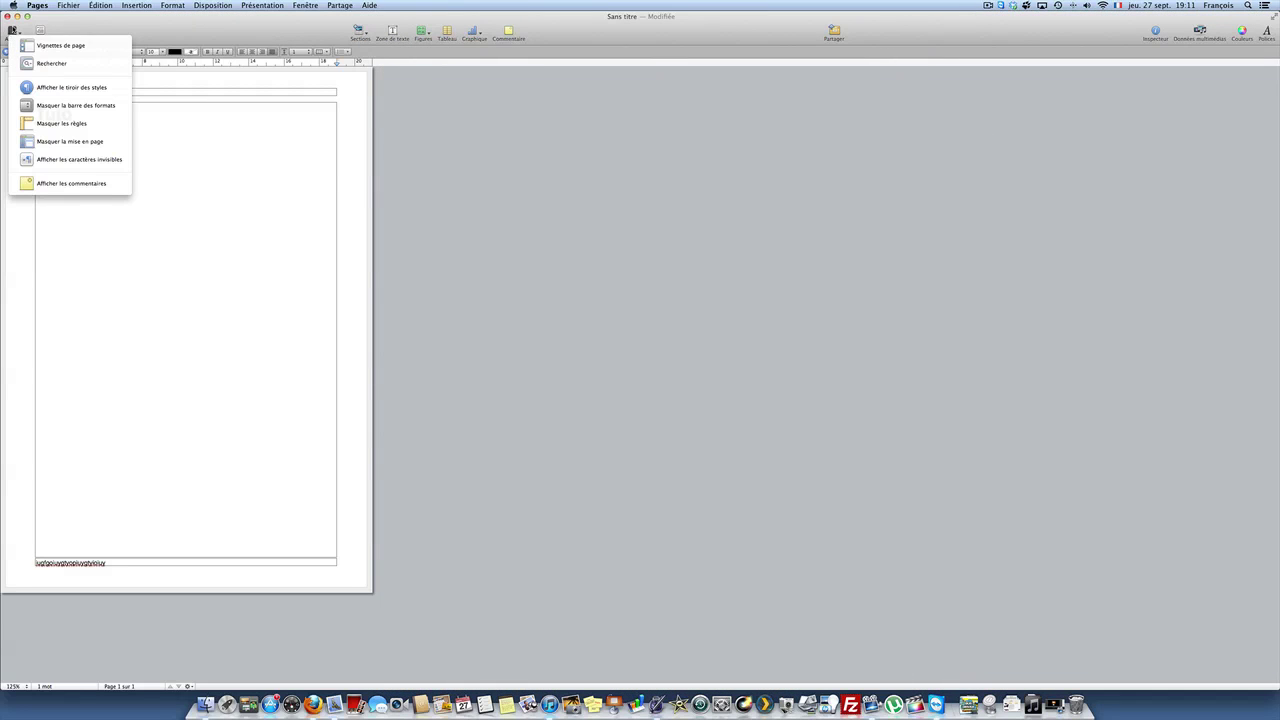
left_click(70, 141)
double_click(95, 224)
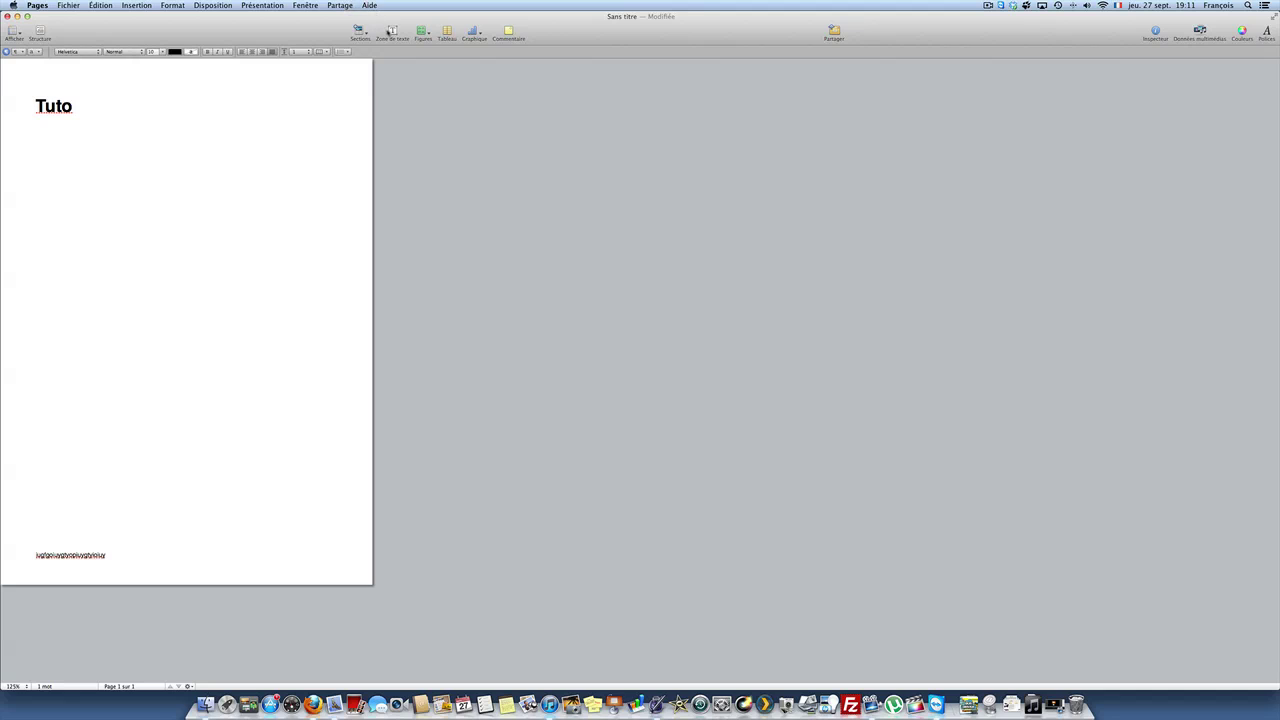
Insert a text box and move it slightly down and to the left, below the middle of the page
left_click(391, 30)
left_click(240, 235)
left_click(208, 293)
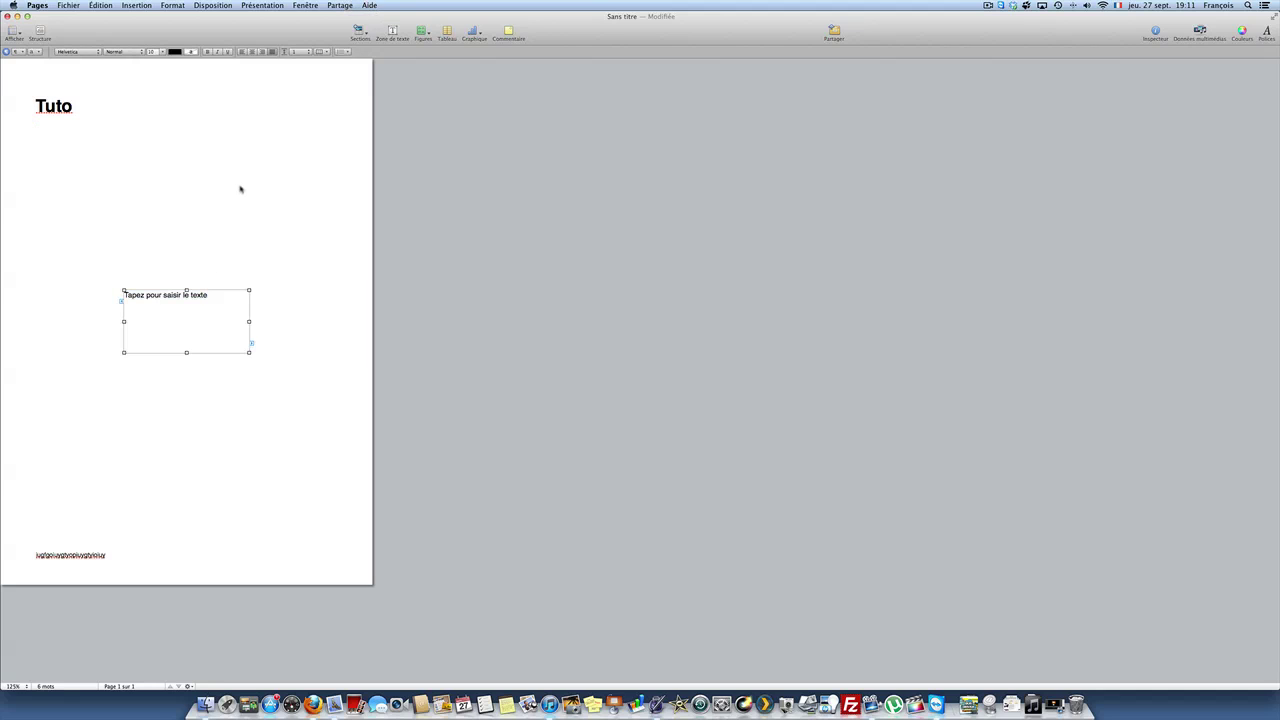
left_click(72, 327)
left_click_drag(161, 304, 154, 374)
left_click(151, 171)
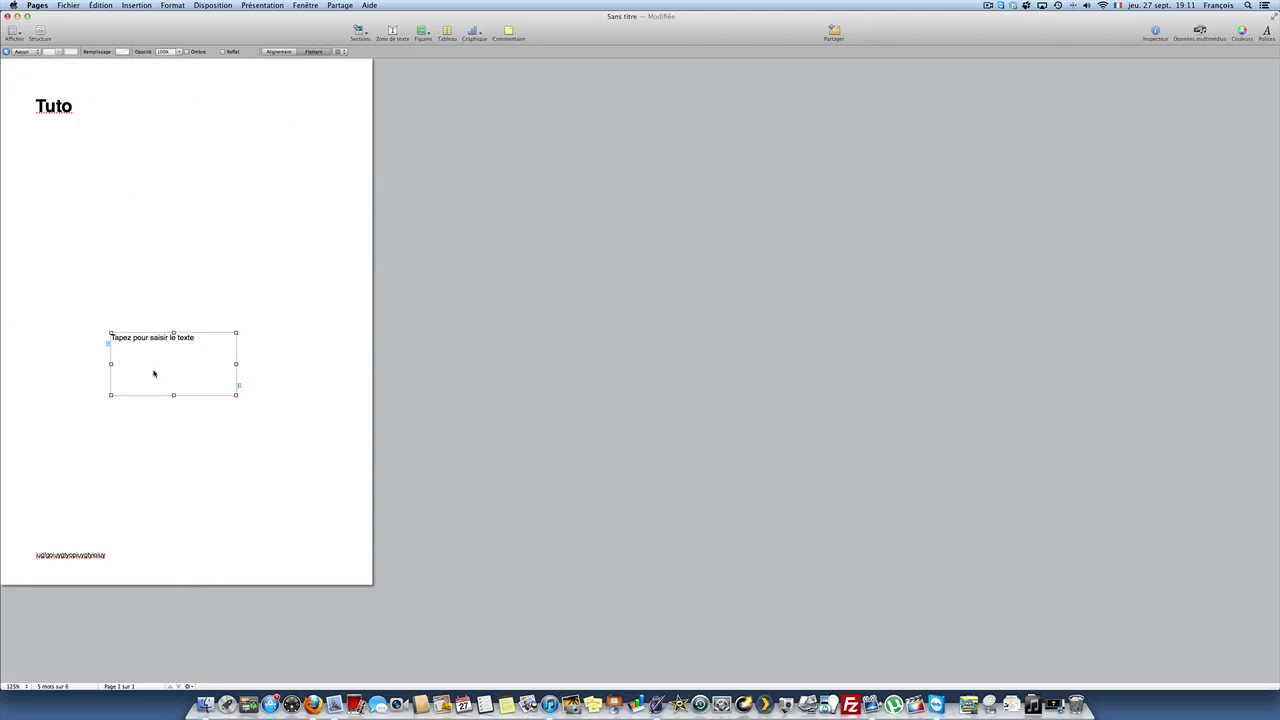
Replace the text box's placeholder text with "uhygftghjuhgytkih"
double_click(184, 362)
type("uhygftghjuhgytkih")
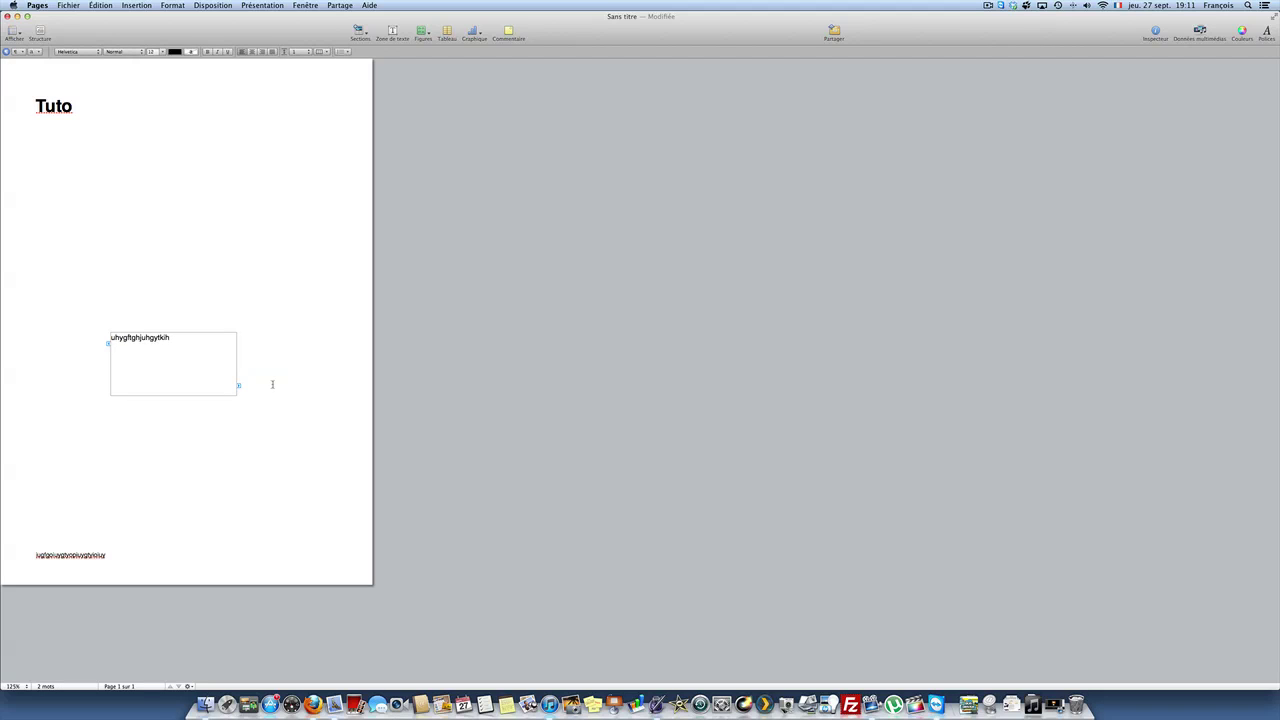
Turn on the shadow and reflection for the text box and move it slightly up and to the right
key("Escape")
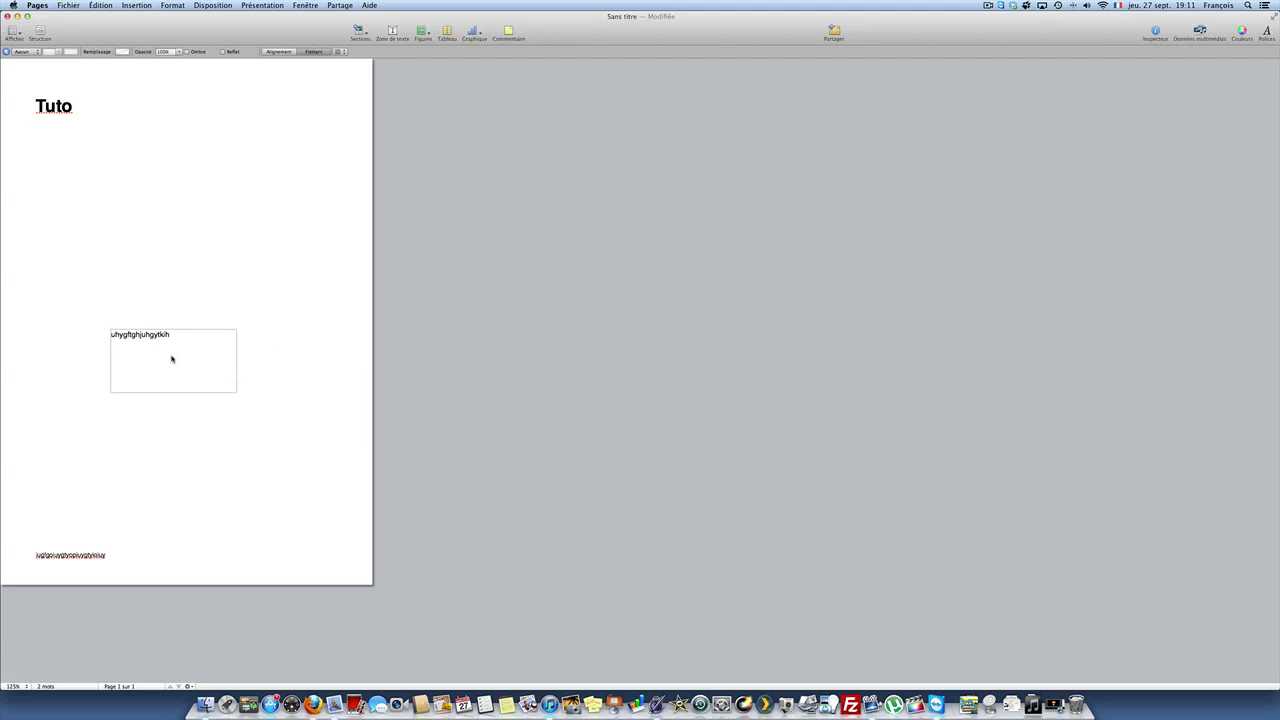
left_click(199, 52)
left_click_drag(194, 383, 207, 377)
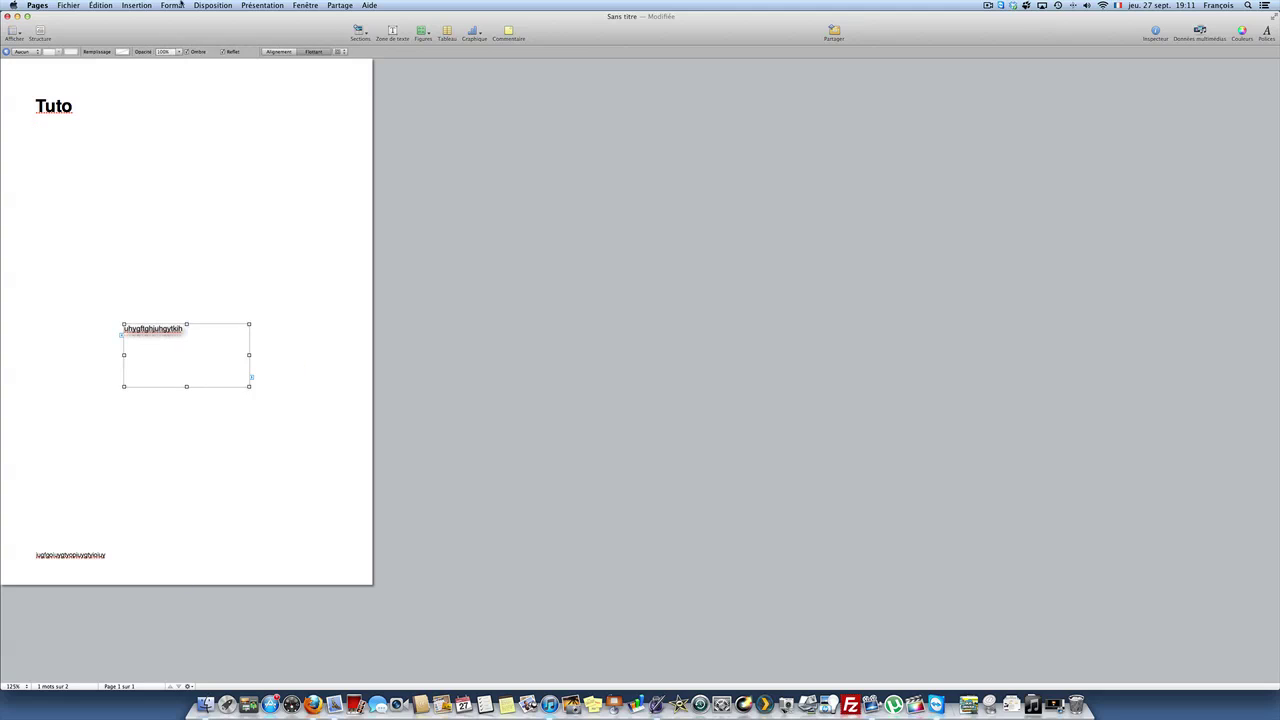
Try lower opacities, including 10%, on the text box and return it to 100%
left_click(181, 55)
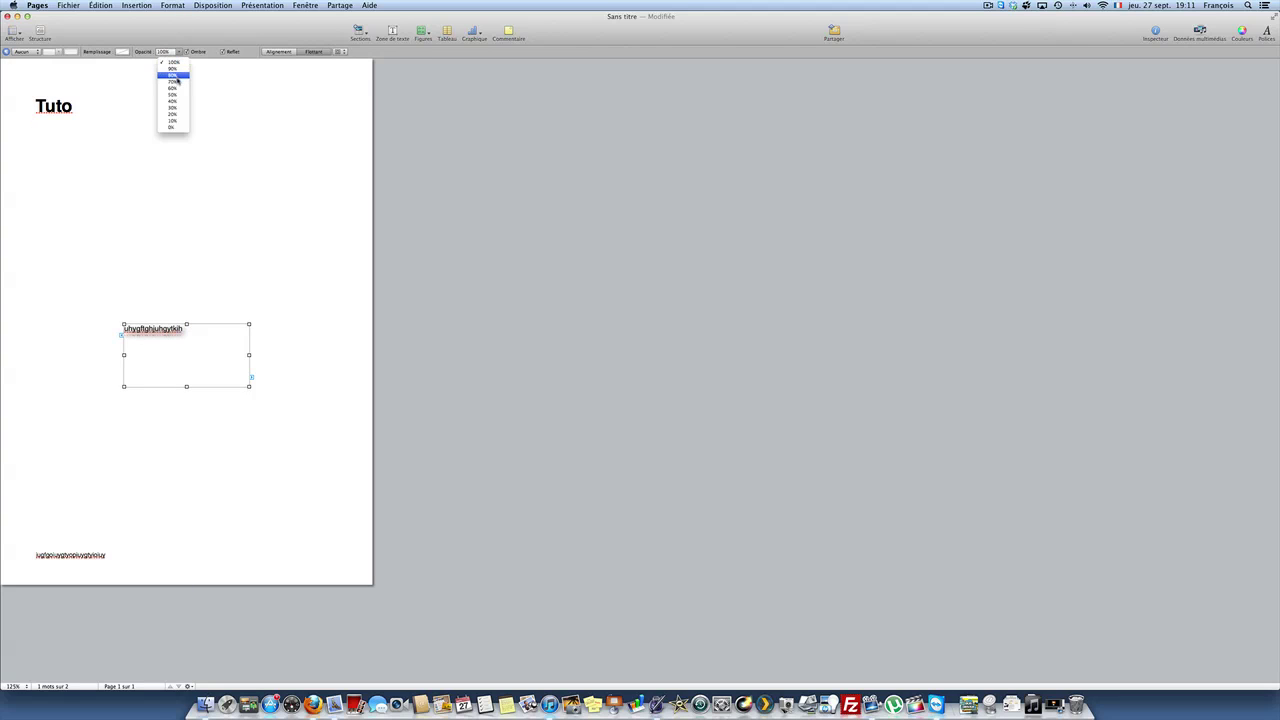
left_click(176, 80)
left_click(181, 55)
left_click(174, 121)
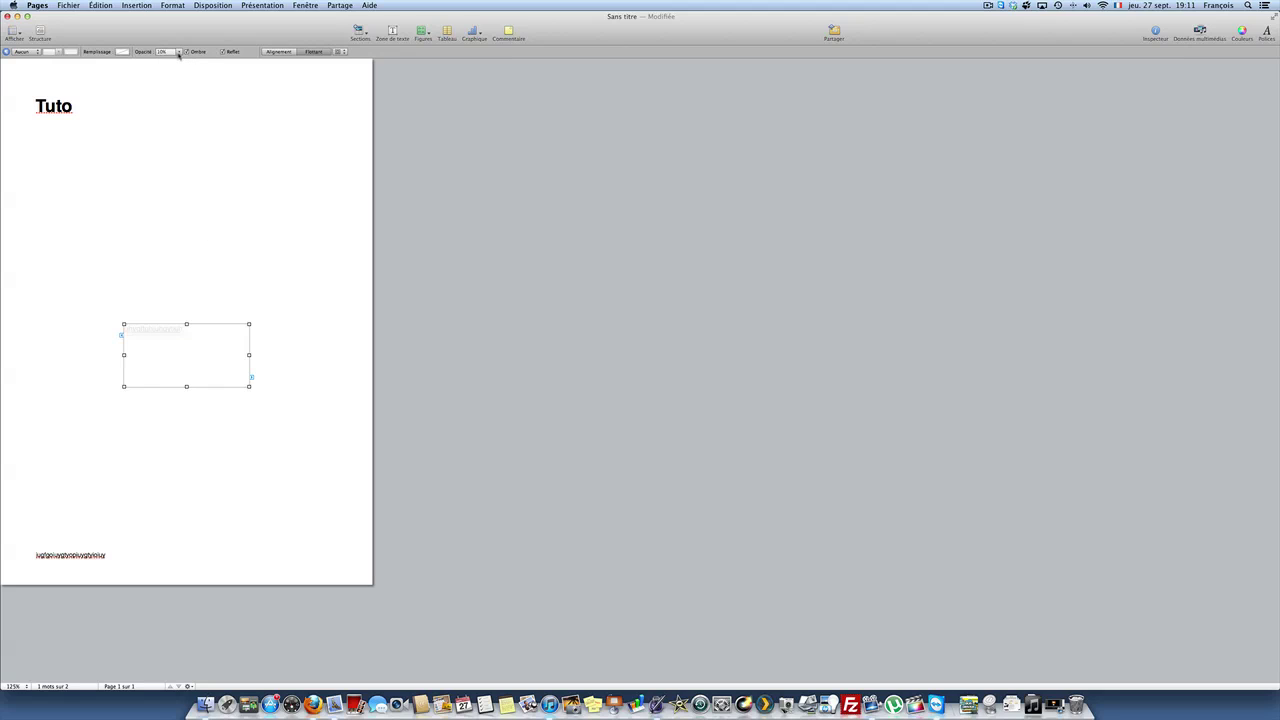
left_click(180, 56)
left_click(180, 60)
left_click(180, 58)
left_click(174, 61)
Fill the text box with red and move it up to about the middle of the page
left_click(121, 52)
left_click(153, 96)
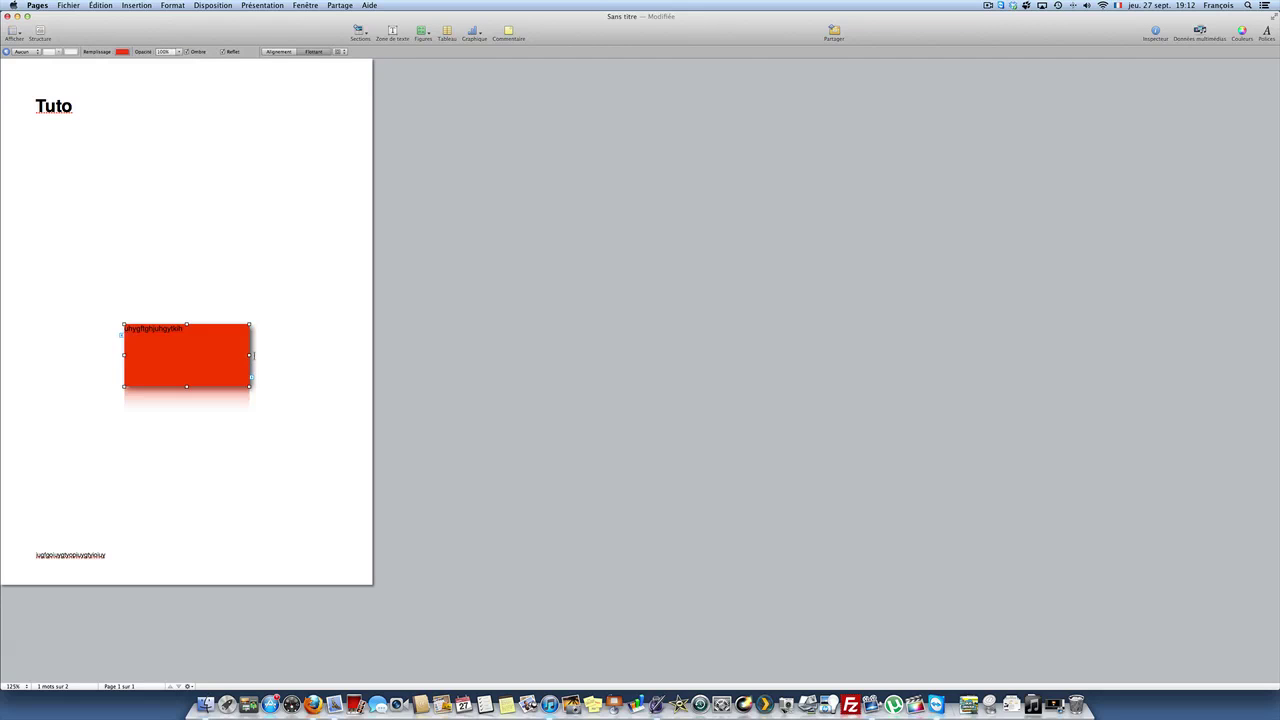
left_click_drag(253, 355, 263, 298)
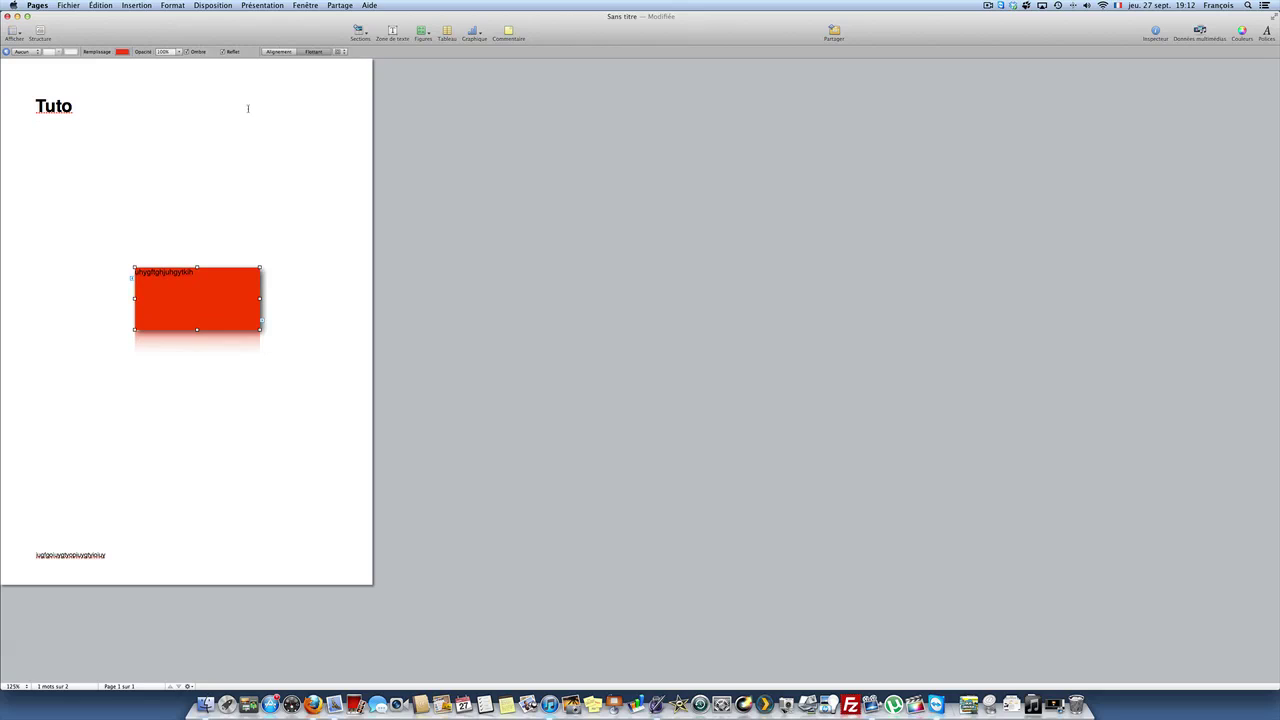
Change the text box's fill to a gradient (Remplissage dégradé) in the graphics inspector
left_click(1155, 32)
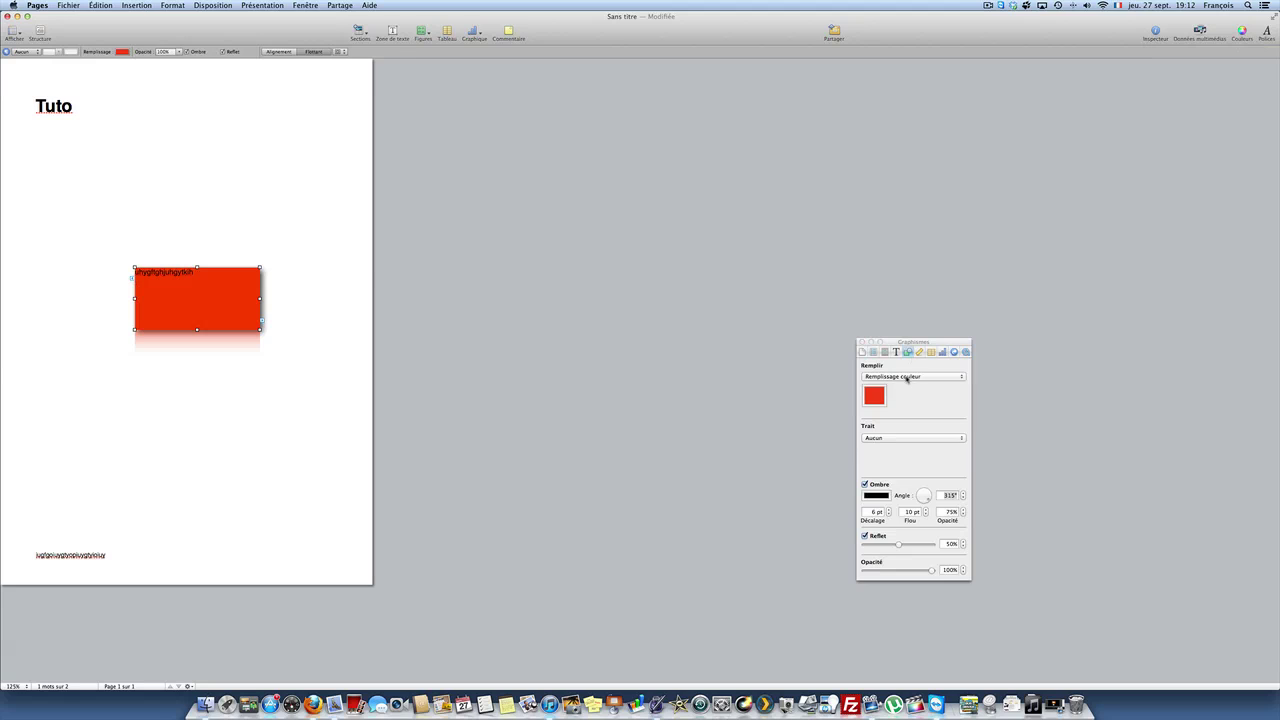
left_click(906, 377)
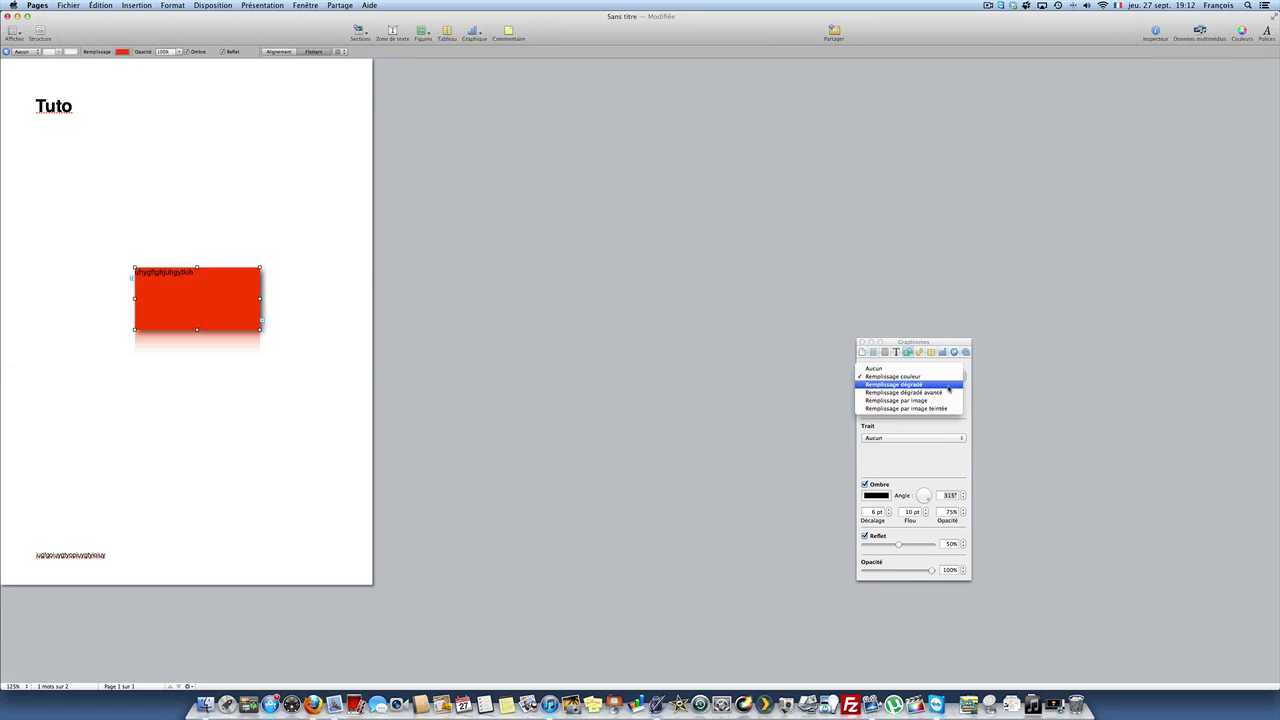
left_click(949, 387)
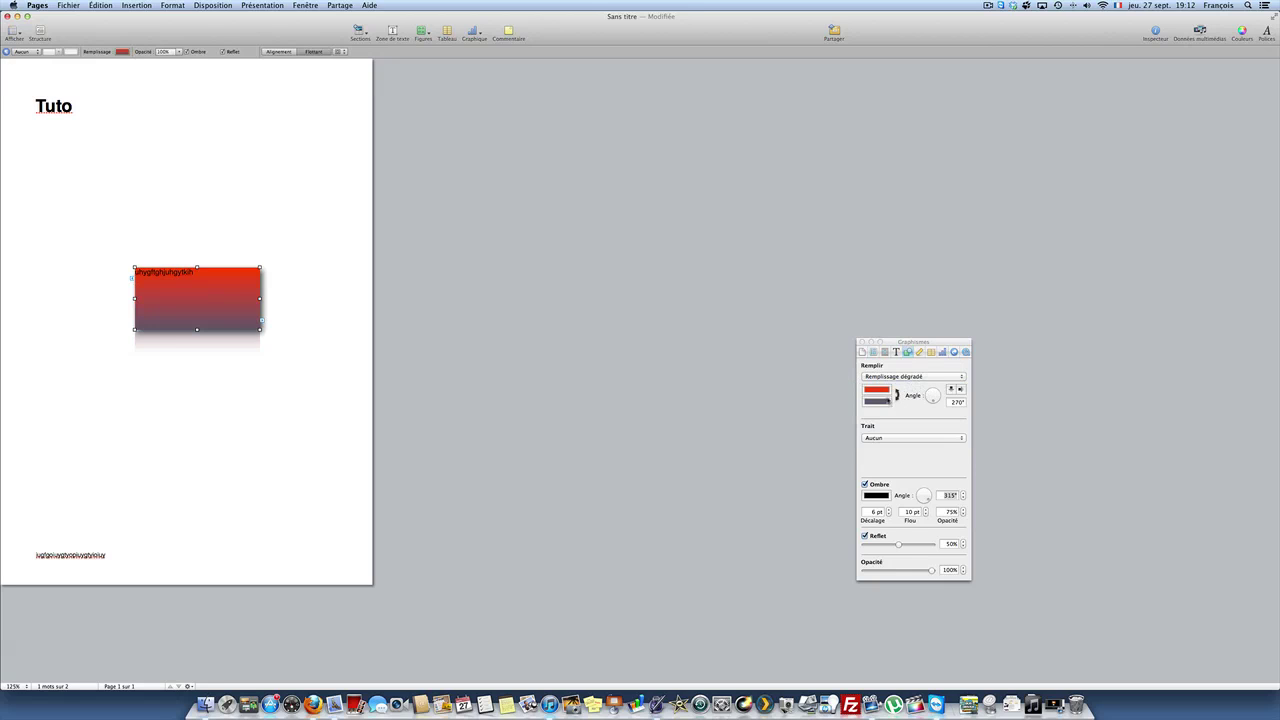
Set the gradient's second colour to blue, try the 0° angle, and set the gradient angle to 270°
left_click(876, 401)
left_click_drag(685, 364, 677, 279)
left_click_drag(624, 333, 614, 324)
left_click(589, 240)
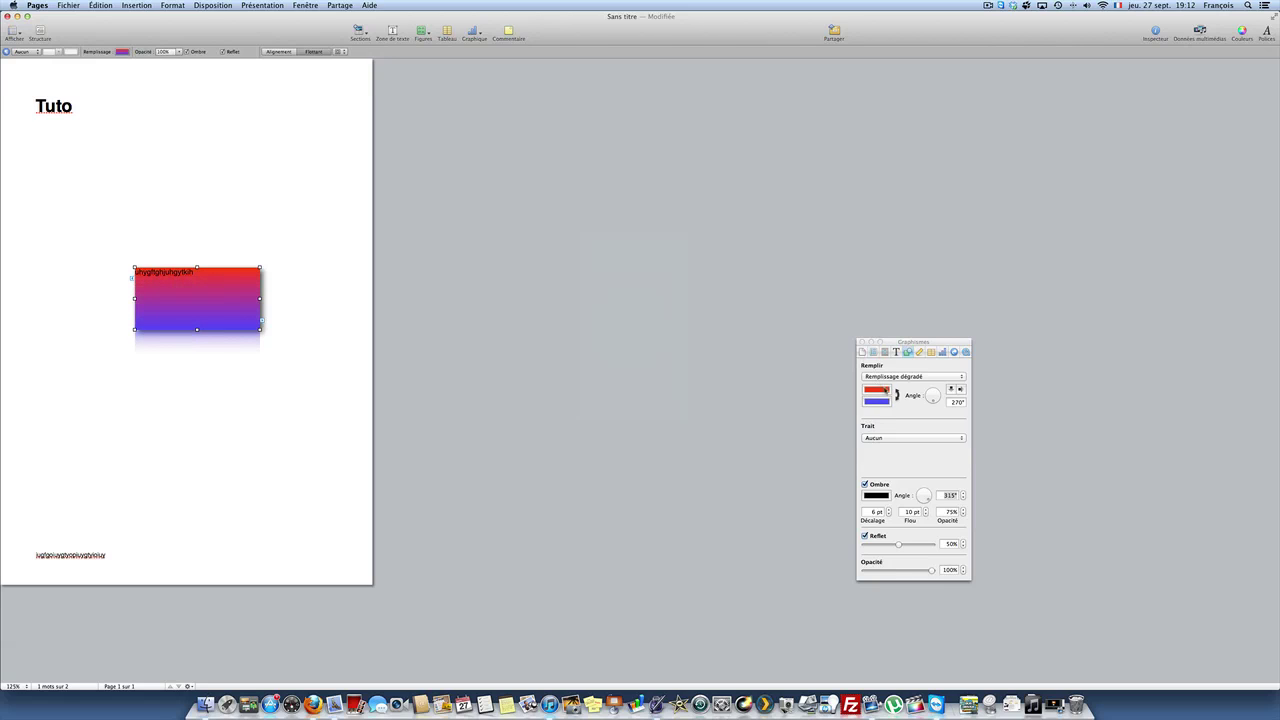
left_click_drag(931, 401, 938, 399)
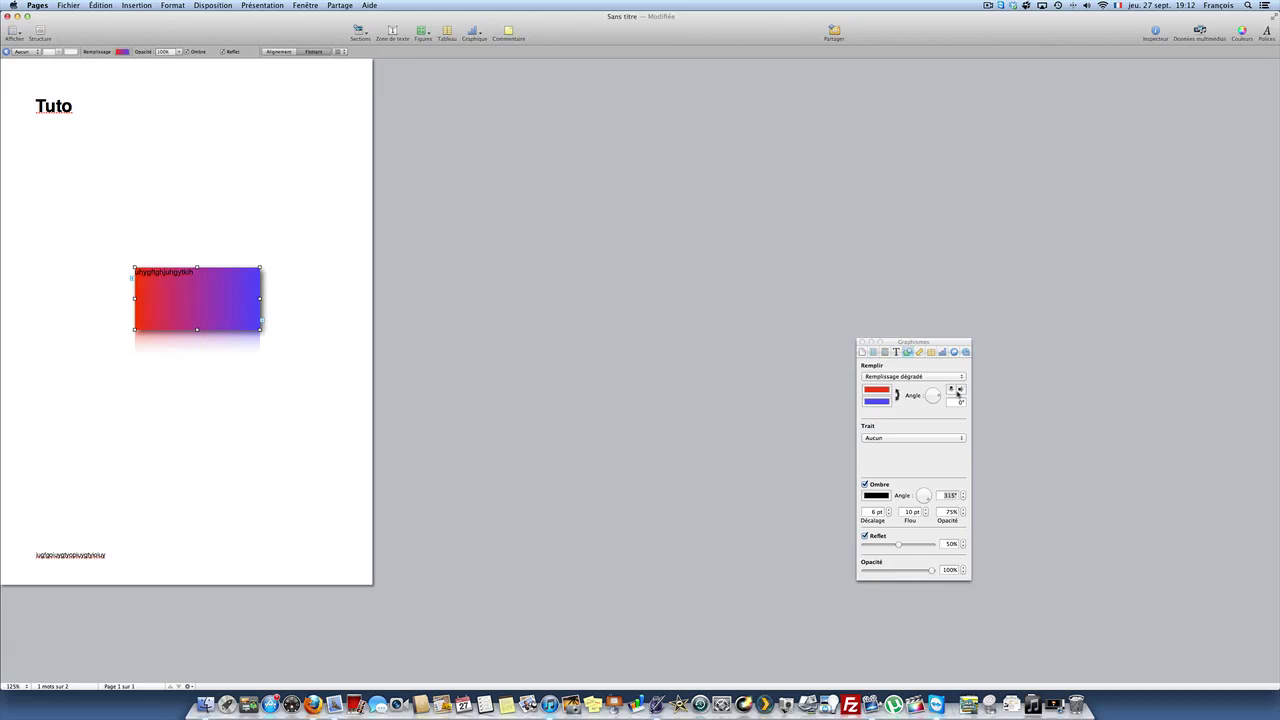
left_click(952, 390)
Try a black line stroke with a brush-like style and 16 pt thickness around the text box
left_click(940, 440)
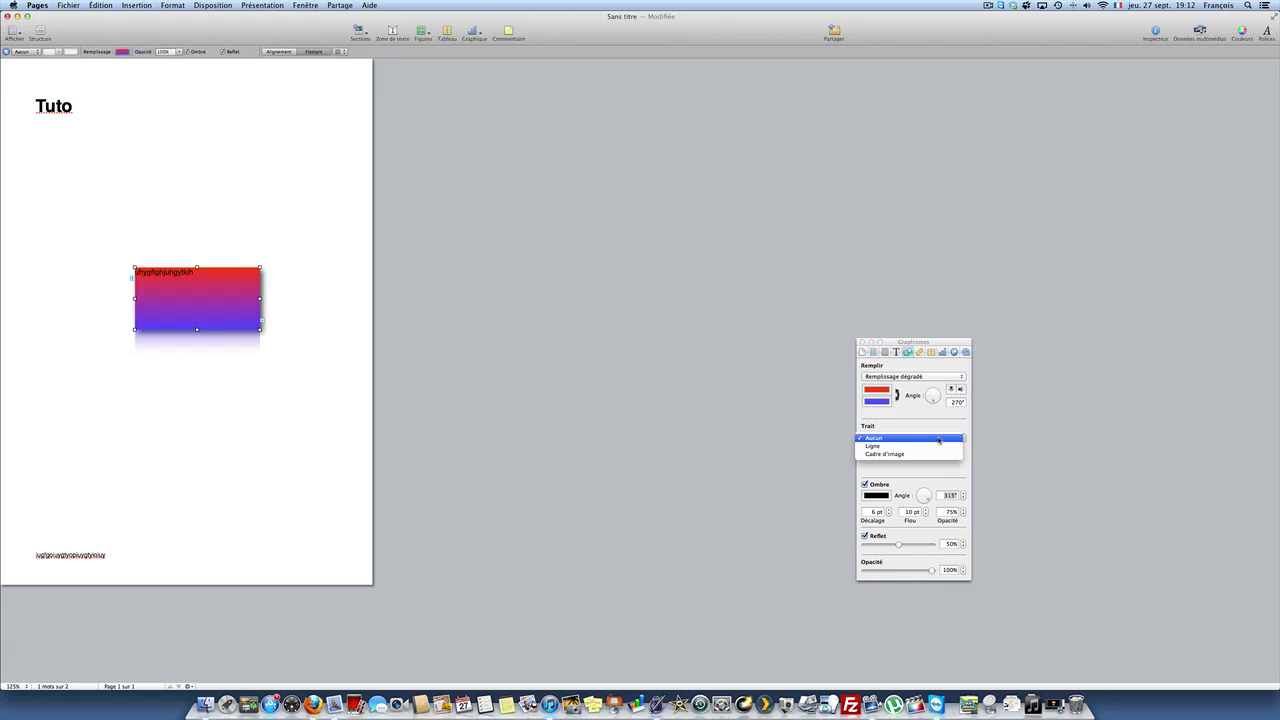
left_click(936, 447)
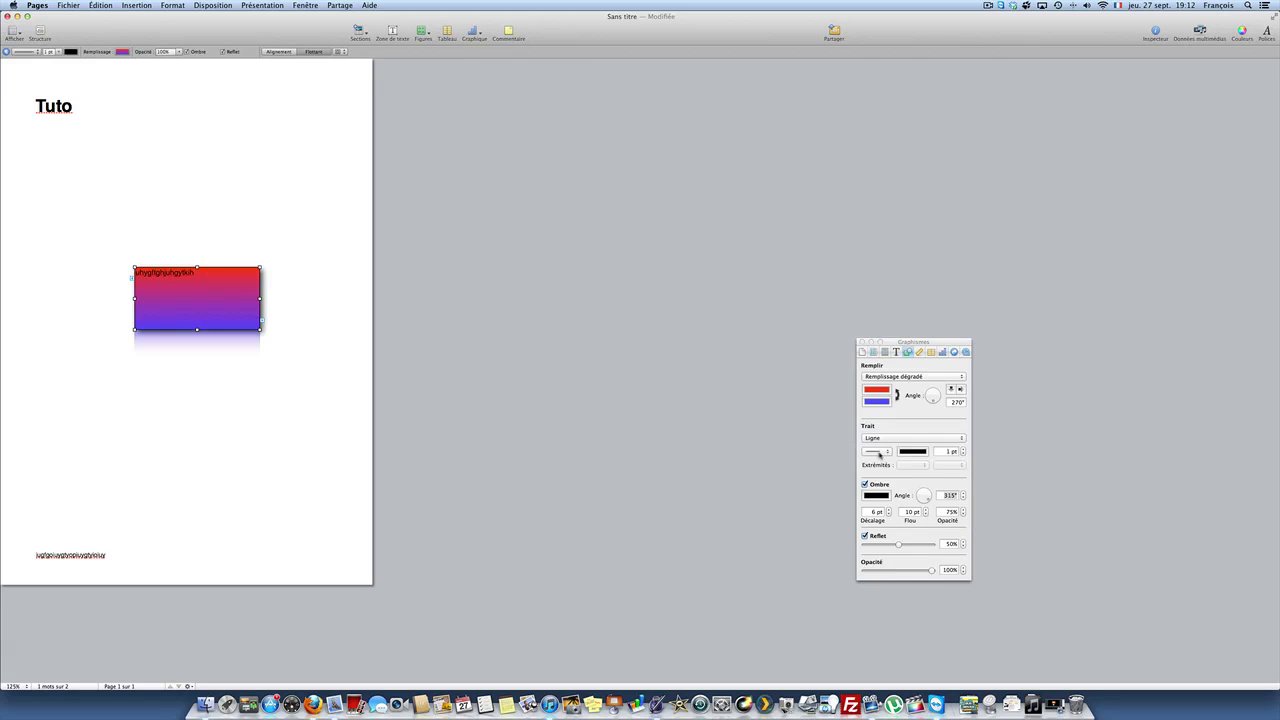
left_click(879, 452)
left_click(890, 506)
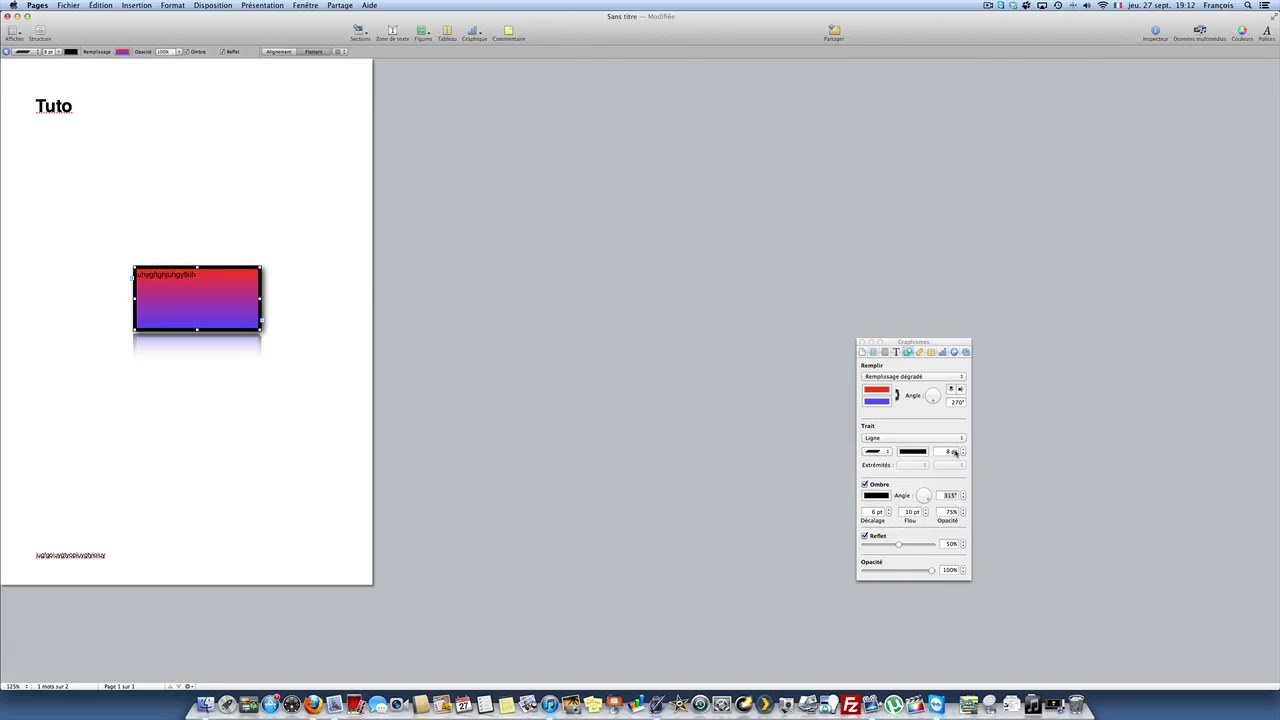
left_click(963, 449)
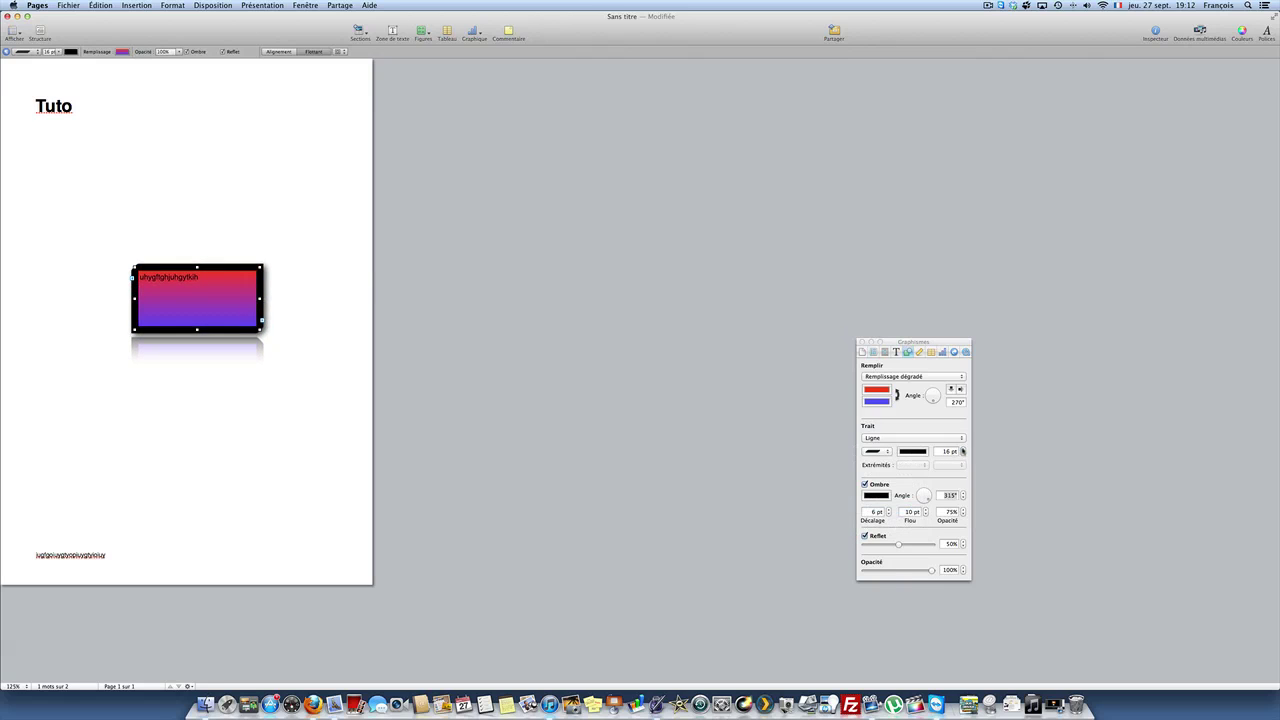
Change the text box's stroke to a picture frame, try the taped-paper frame, and apply the white frame with a pushpin
left_click(894, 441)
left_click(898, 449)
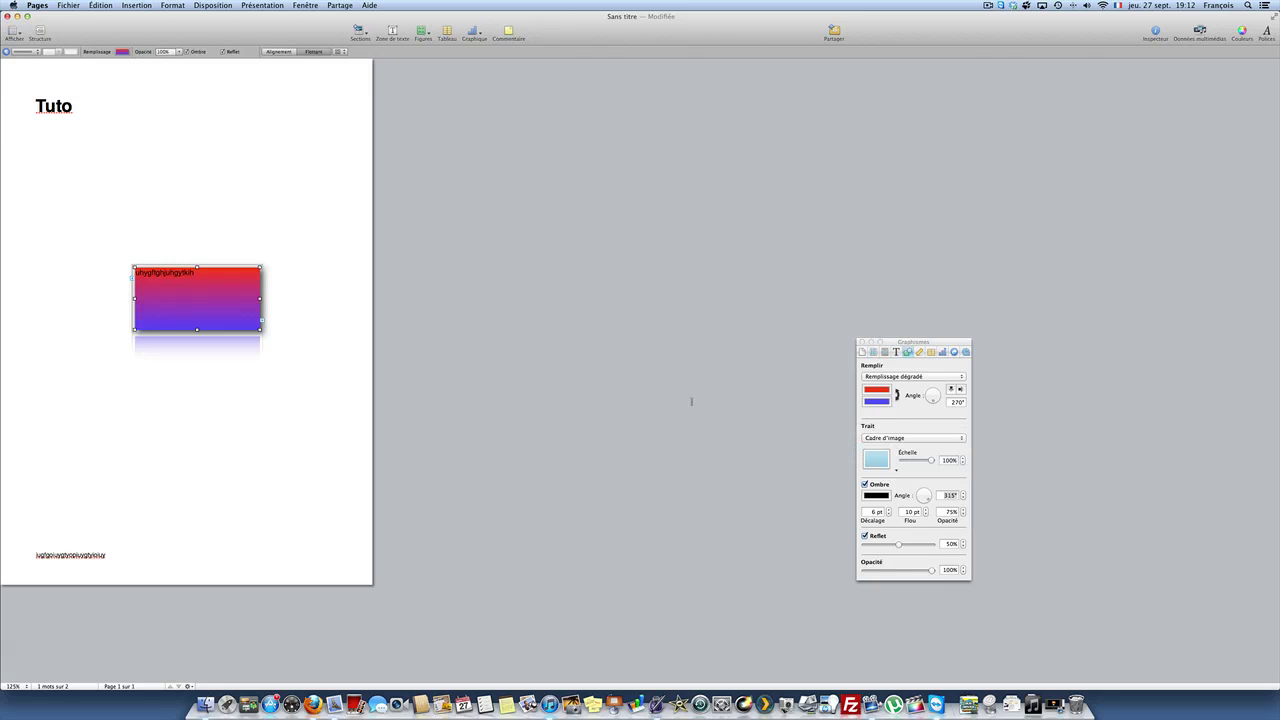
left_click(876, 459)
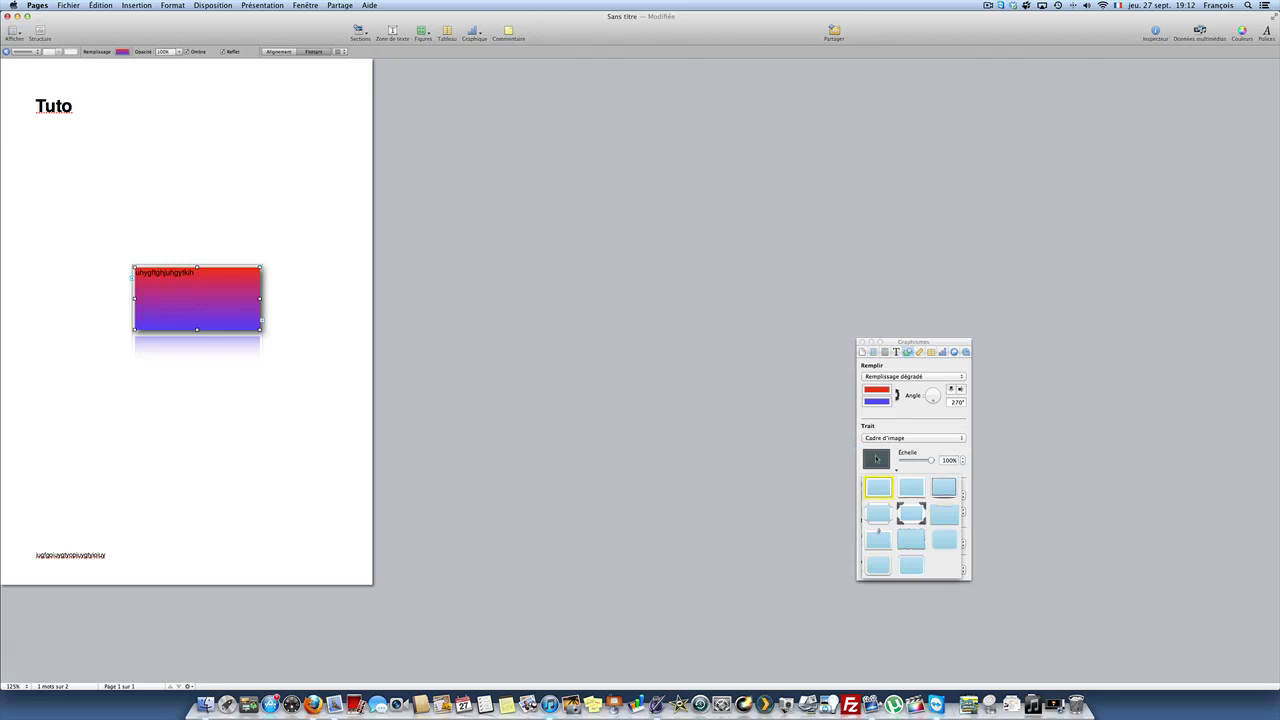
left_click(946, 514)
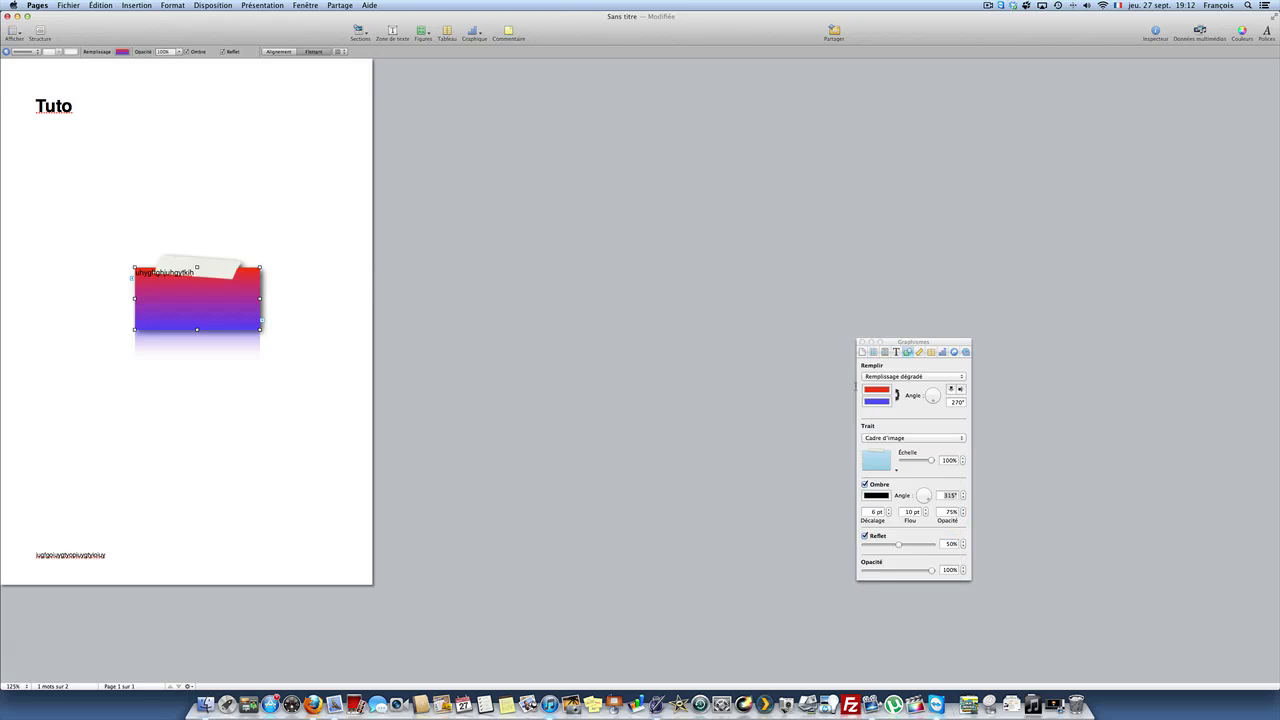
left_click(876, 462)
left_click(908, 530)
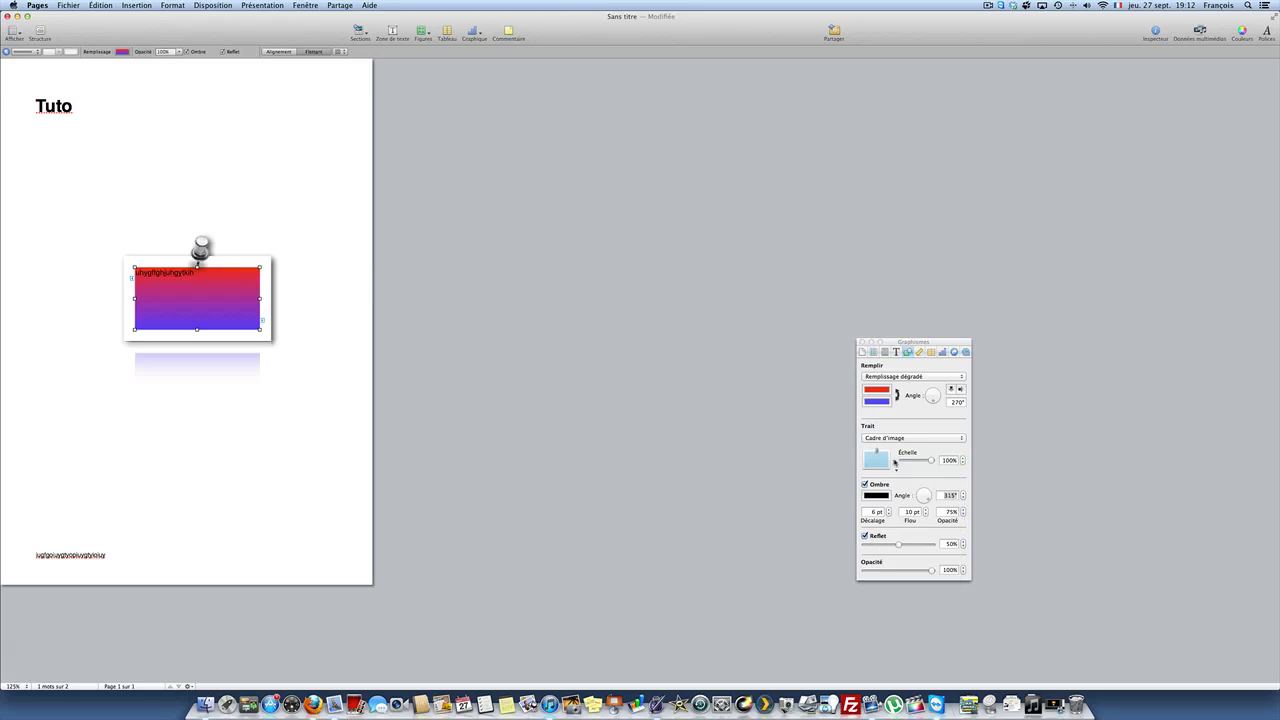
Shift the text box slightly and reduce the scale of its pushpin picture frame to 45%
left_click_drag(211, 296, 208, 309)
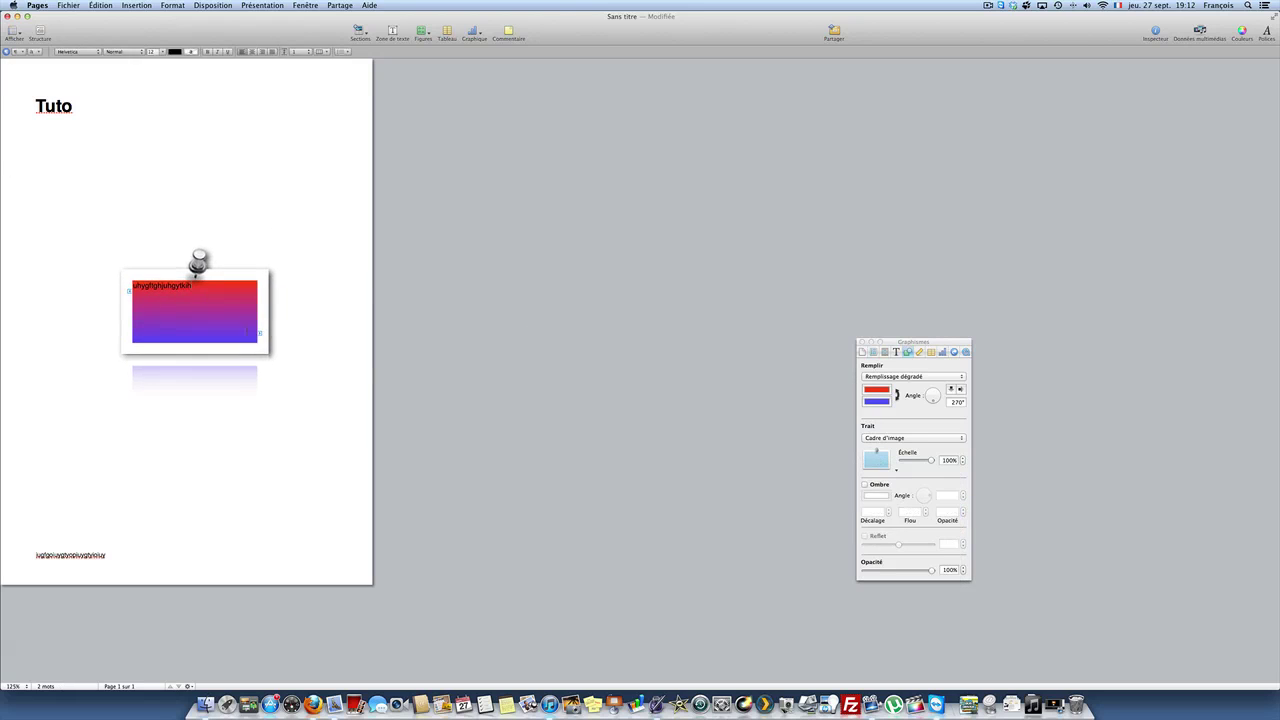
left_click(241, 295)
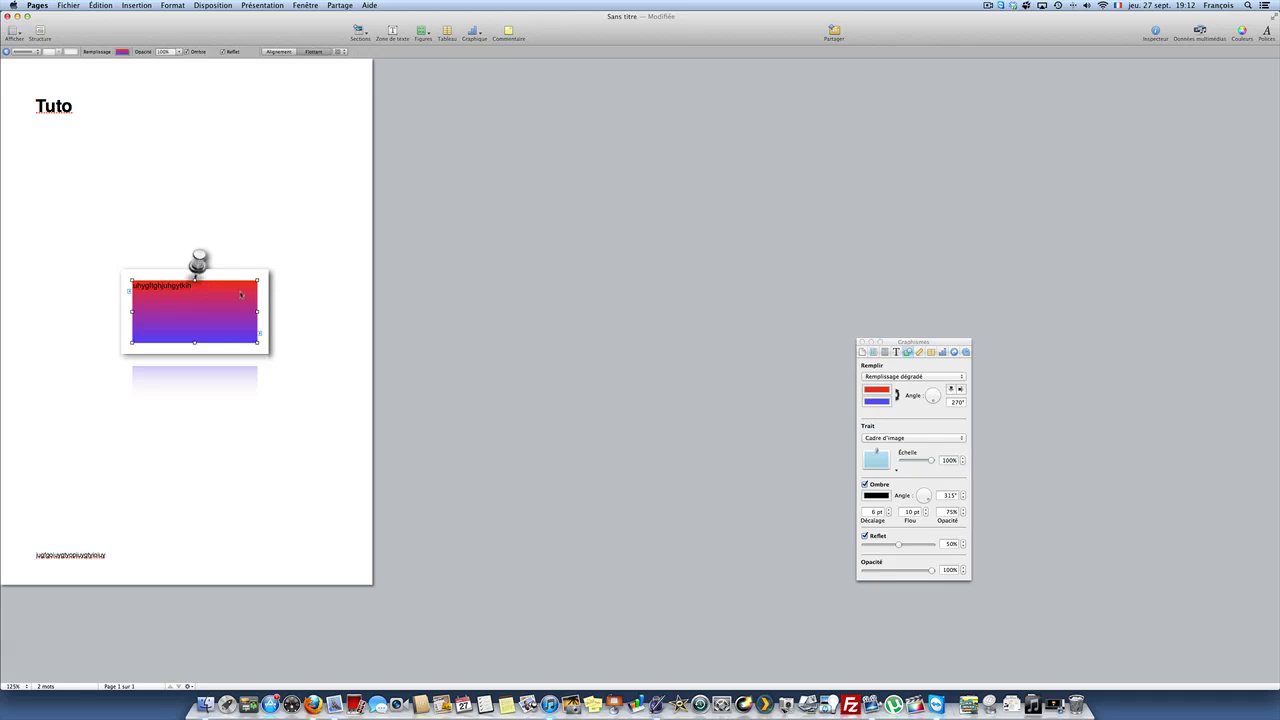
left_click(962, 463)
left_click(962, 463)
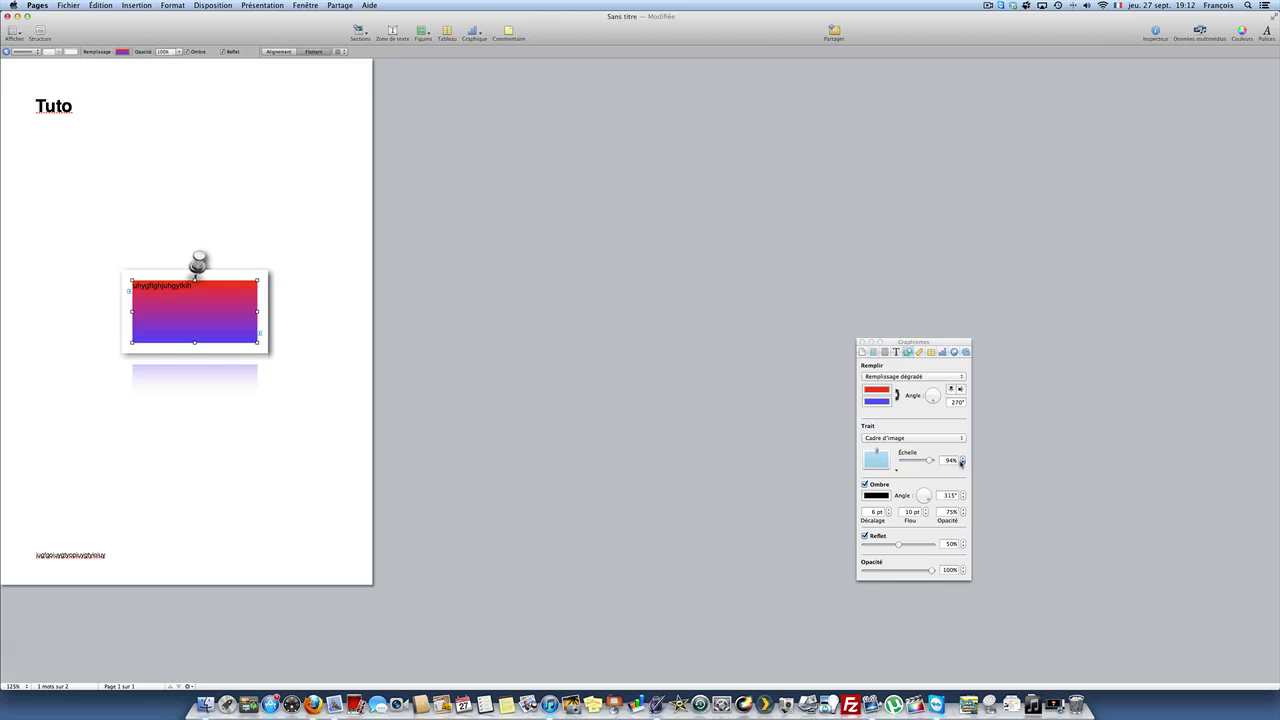
left_click(962, 463)
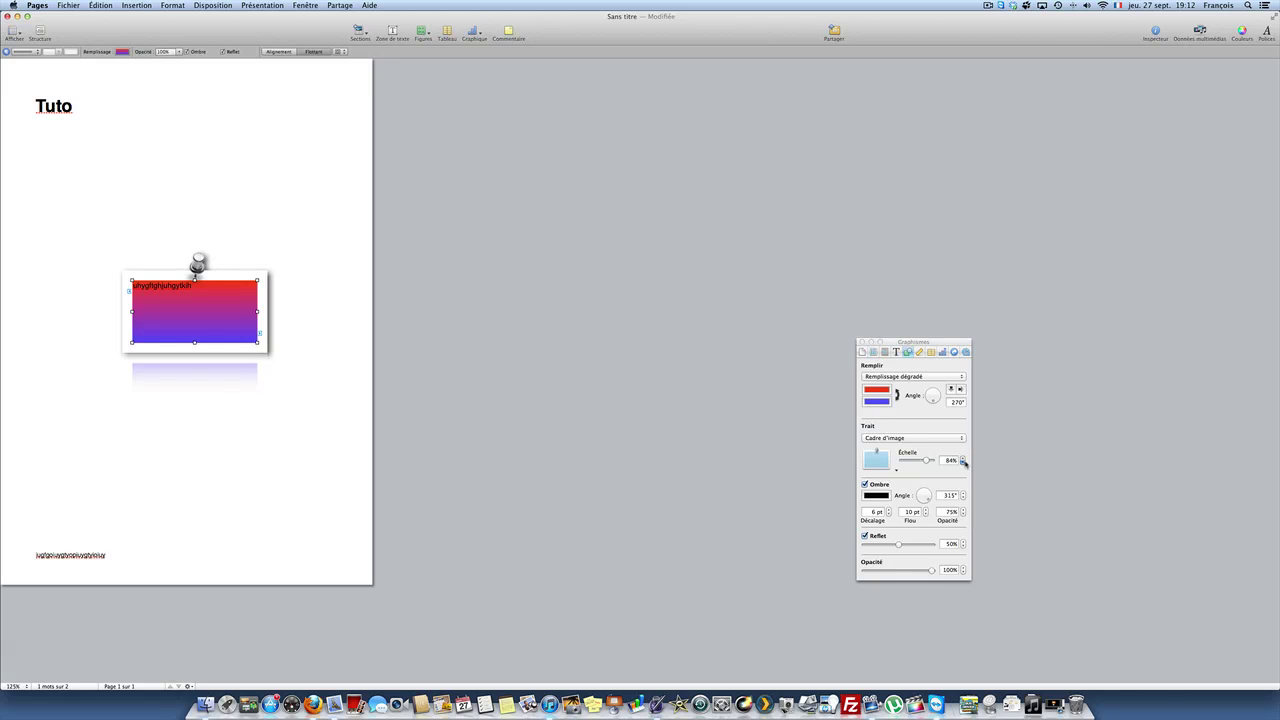
left_click(962, 463)
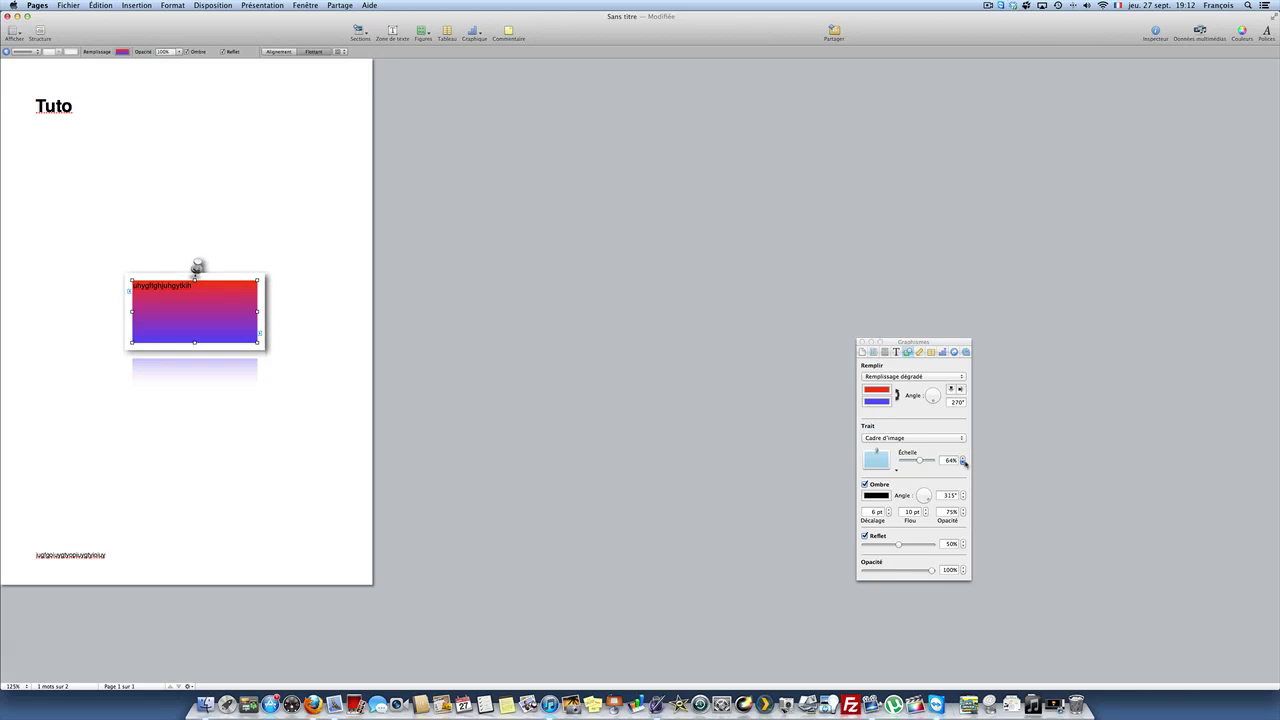
left_click(962, 463)
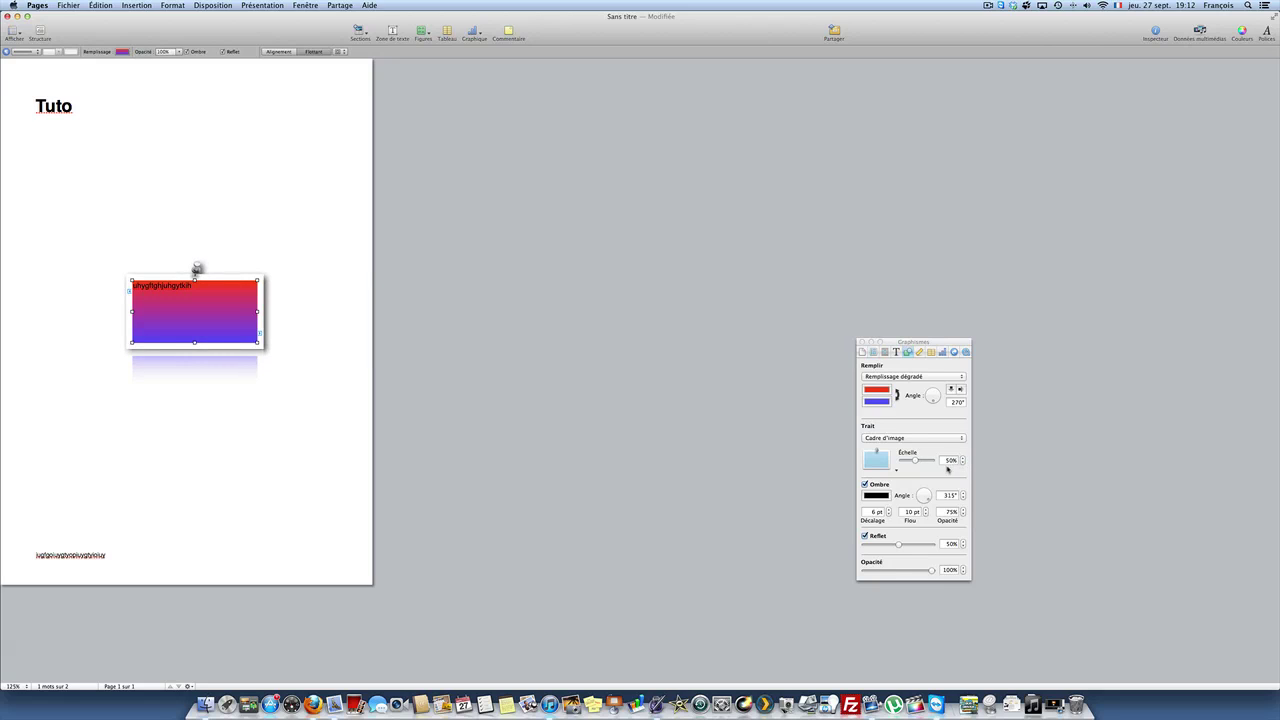
left_click(963, 463)
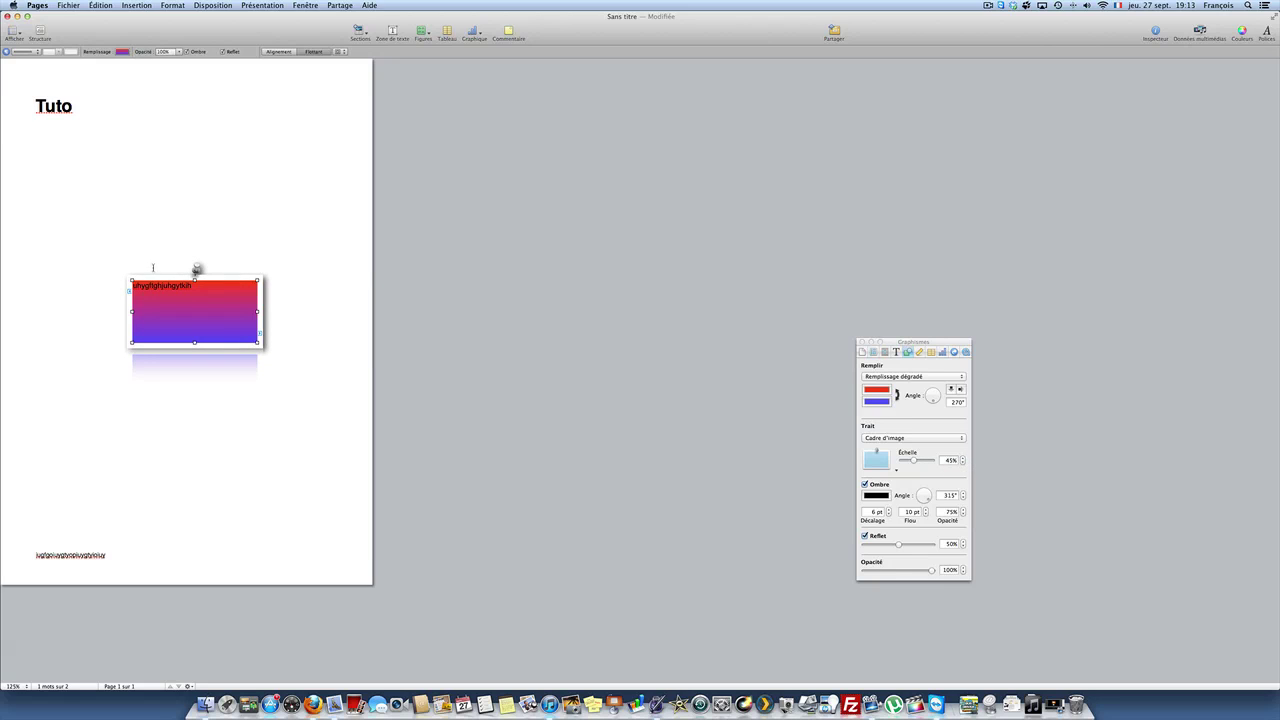
Move the text box up near the title, try a 100% reflection and set the reflection to 33%
left_click_drag(208, 276, 250, 191)
left_click(254, 306)
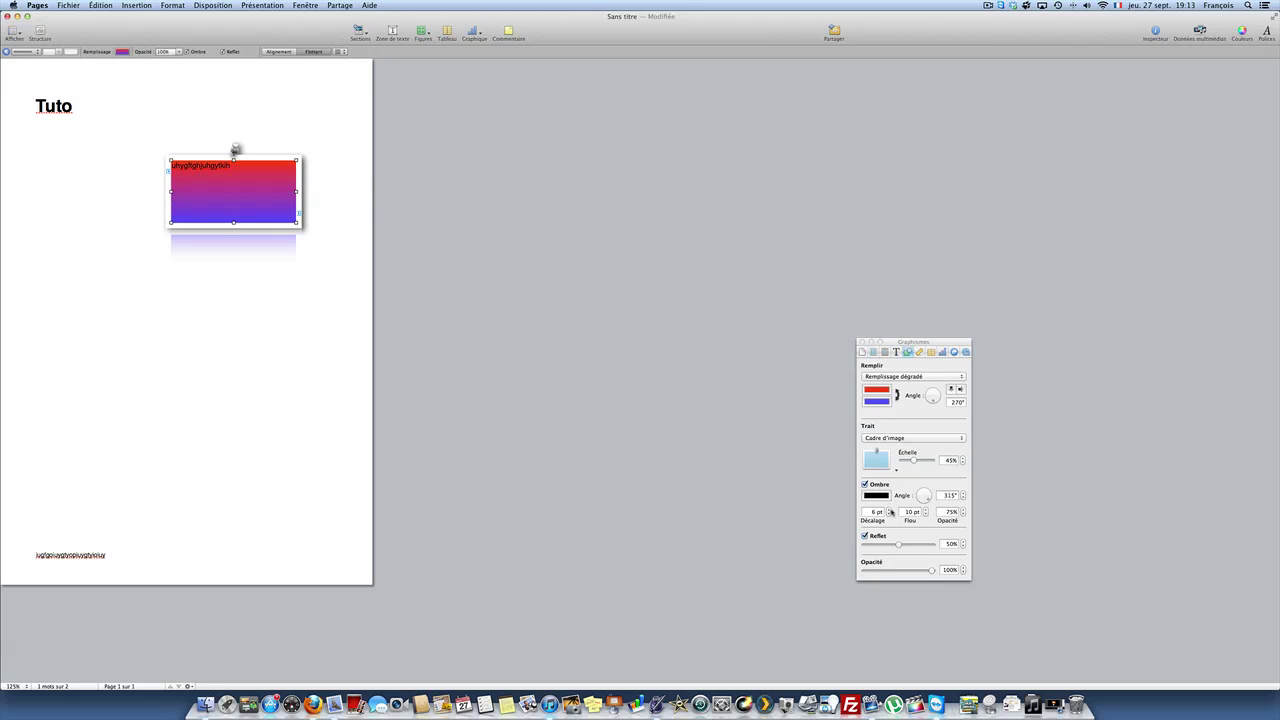
left_click_drag(898, 545, 960, 543)
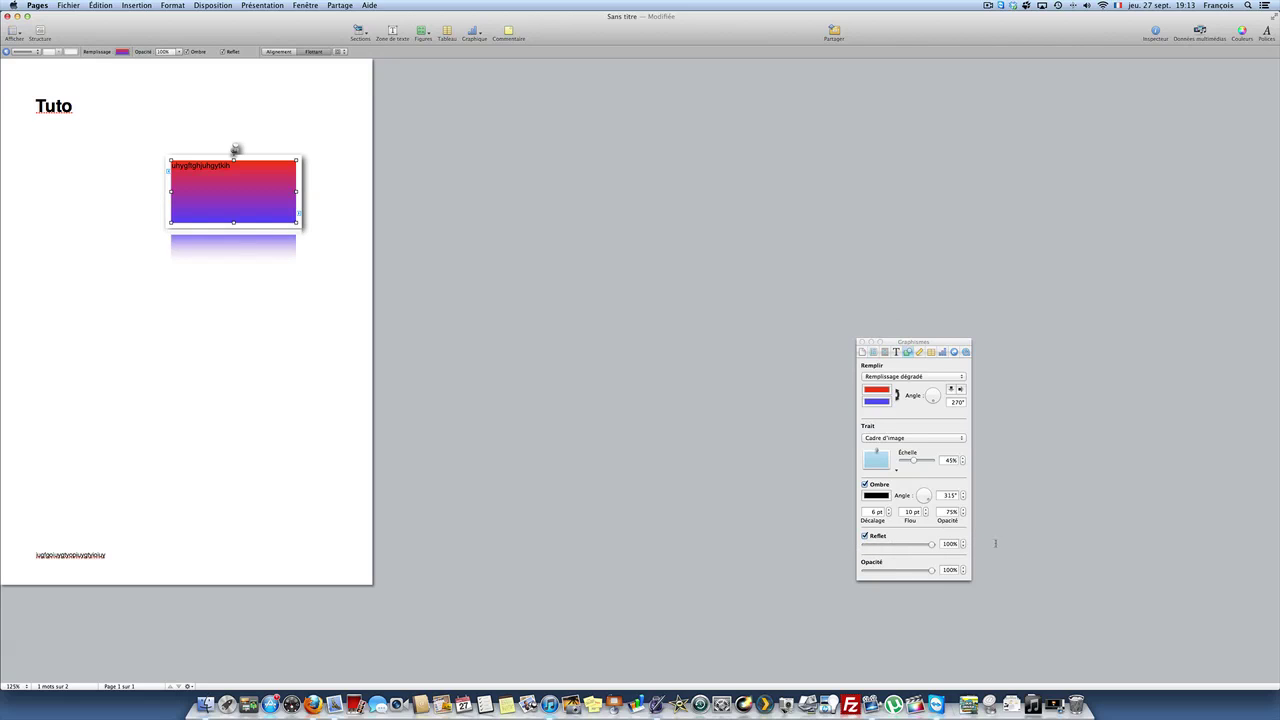
left_click_drag(931, 544, 987, 537)
left_click_drag(920, 544, 940, 568)
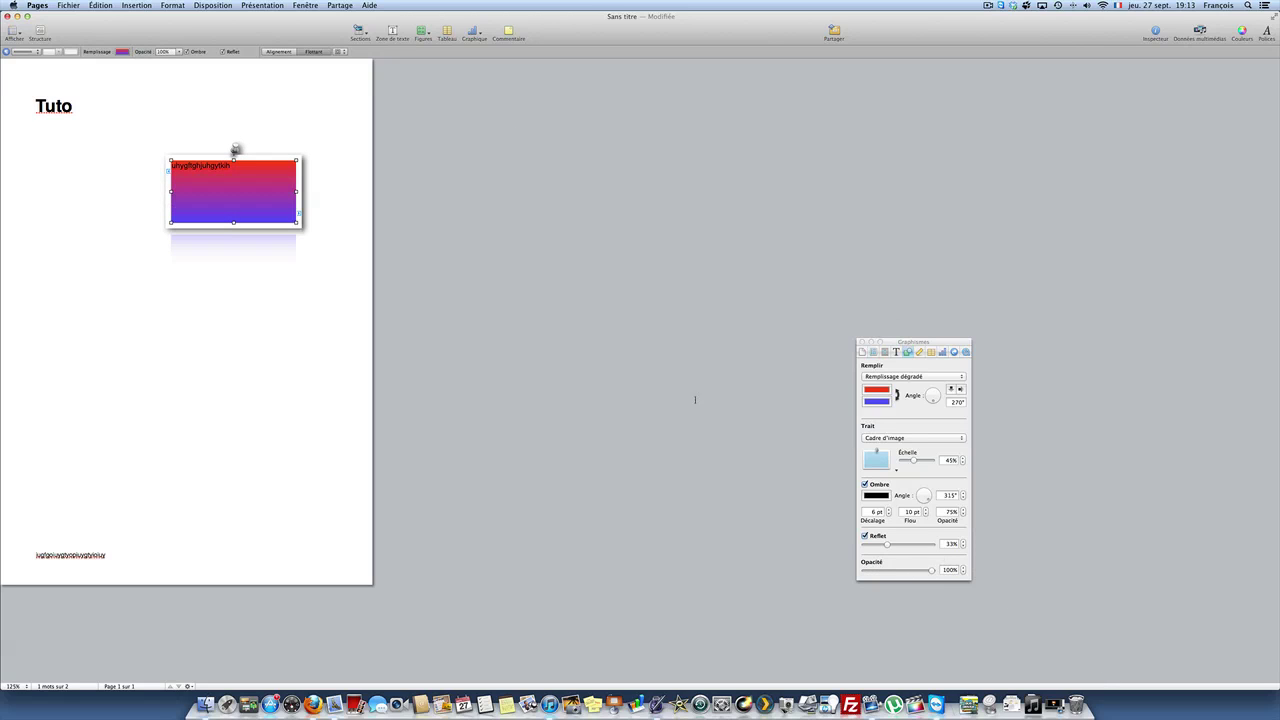
Close the graphics inspector and delete the framed text box from the page
left_click(180, 52)
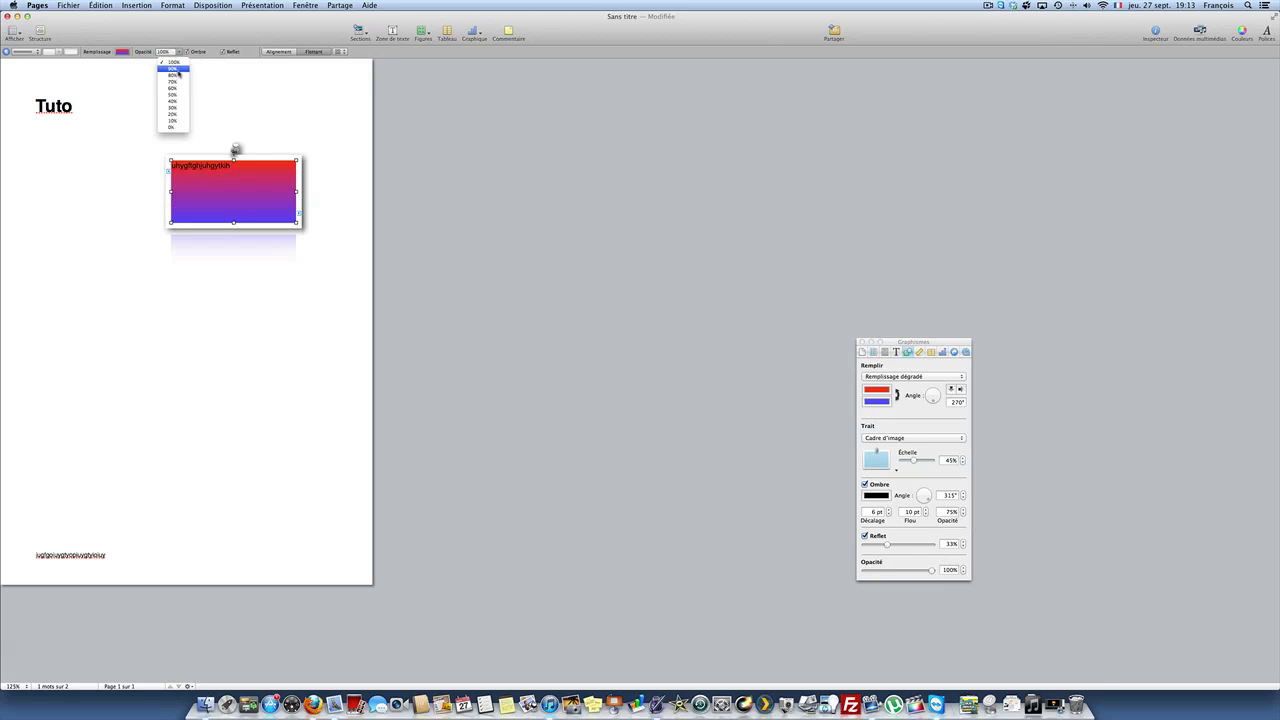
left_click(179, 56)
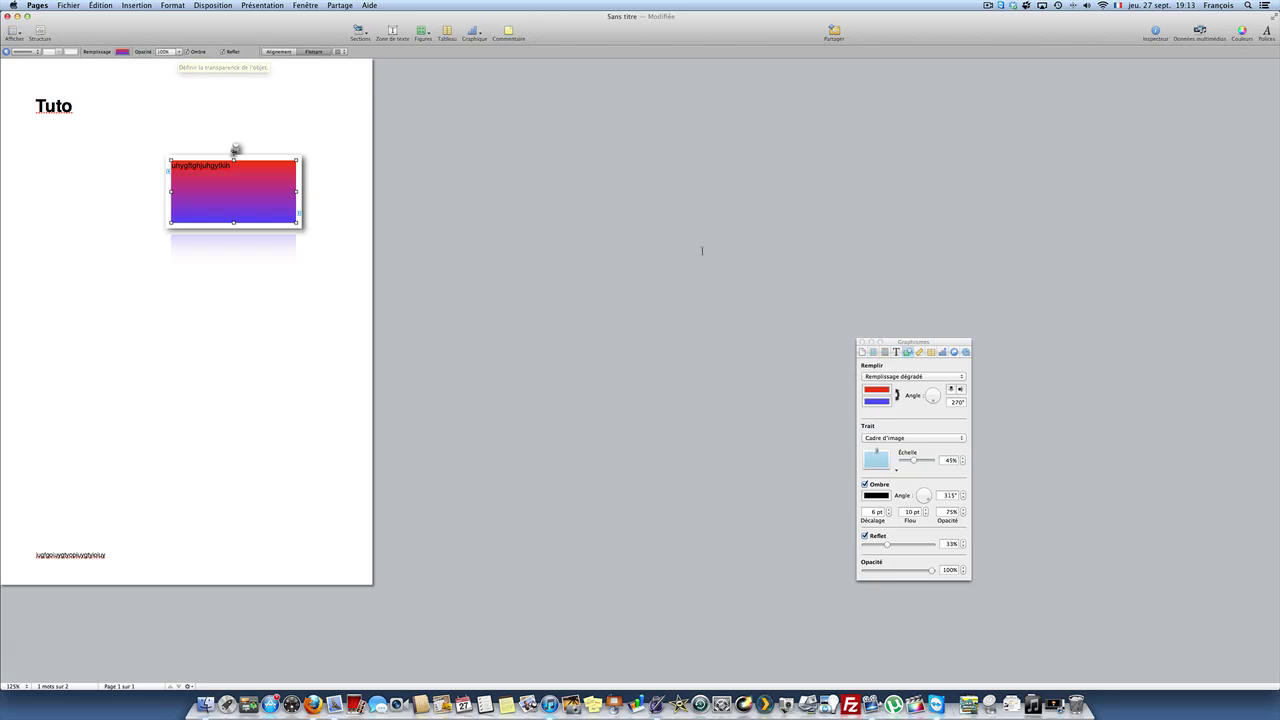
left_click(862, 341)
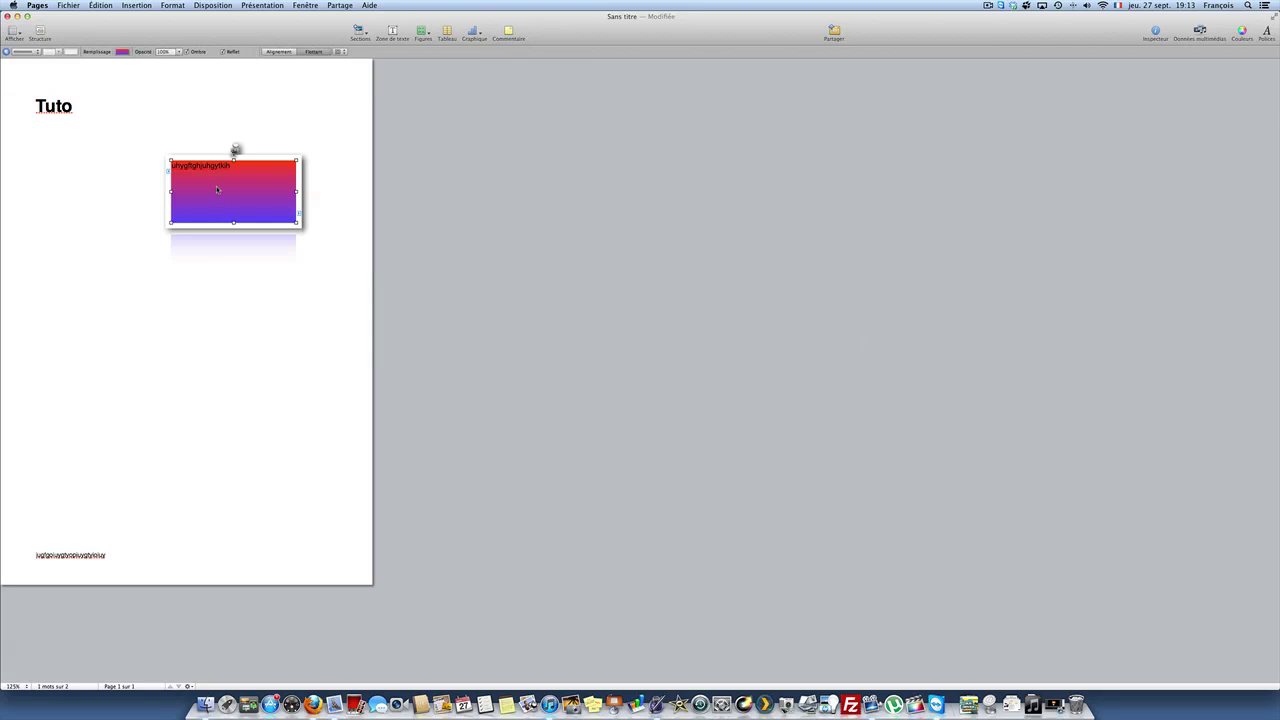
key("Delete")
Insert a rounded square callout shape and give it a magenta fill
left_click(423, 31)
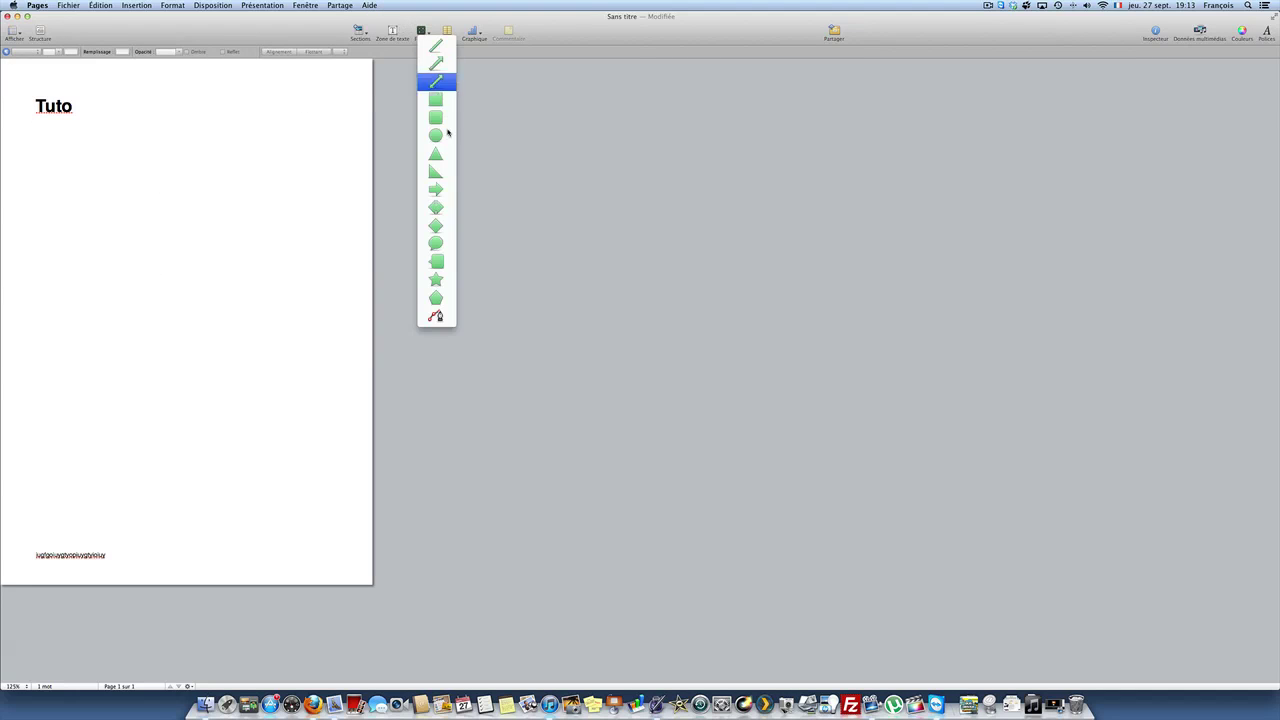
left_click(437, 262)
left_click_drag(228, 296, 216, 233)
left_click(121, 52)
left_click(146, 110)
Move the callout beside the Tuto title and aim its pointer at the title
left_click_drag(181, 281, 177, 254)
left_click_drag(199, 211, 173, 134)
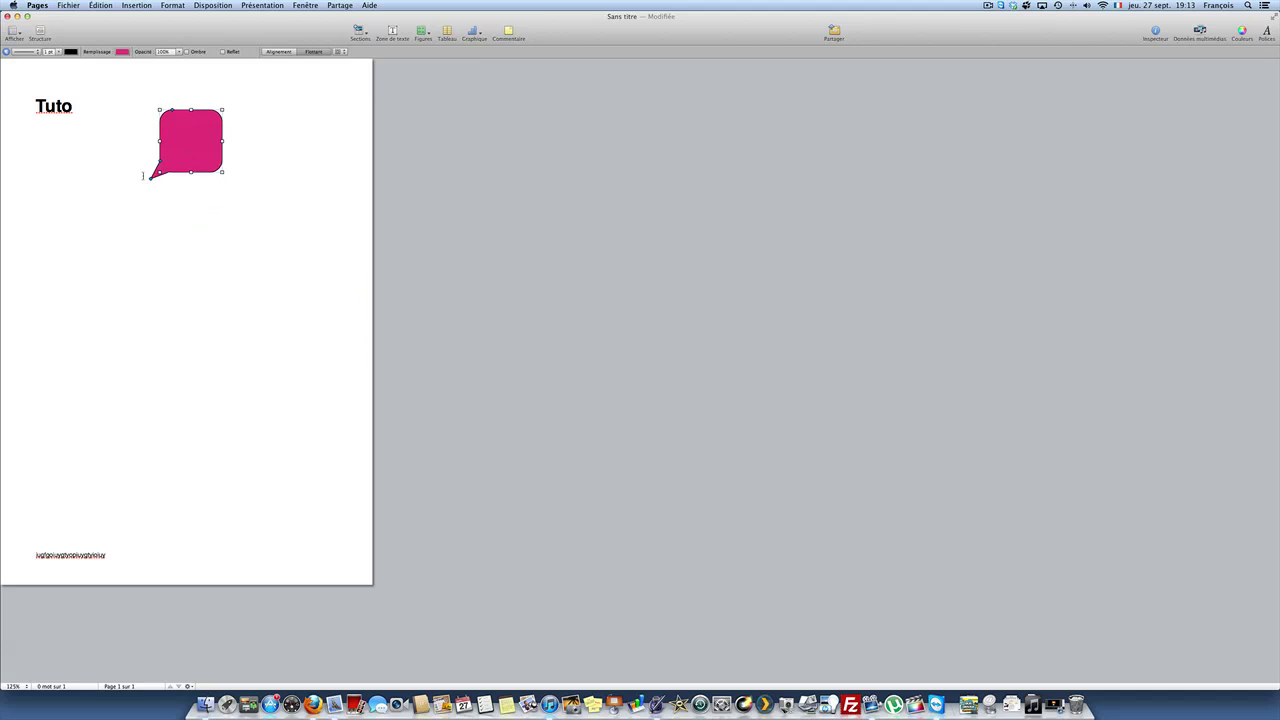
left_click_drag(151, 177, 80, 106)
Enter "Ceci est un tuto" inside the callout and centre the text
double_click(205, 128)
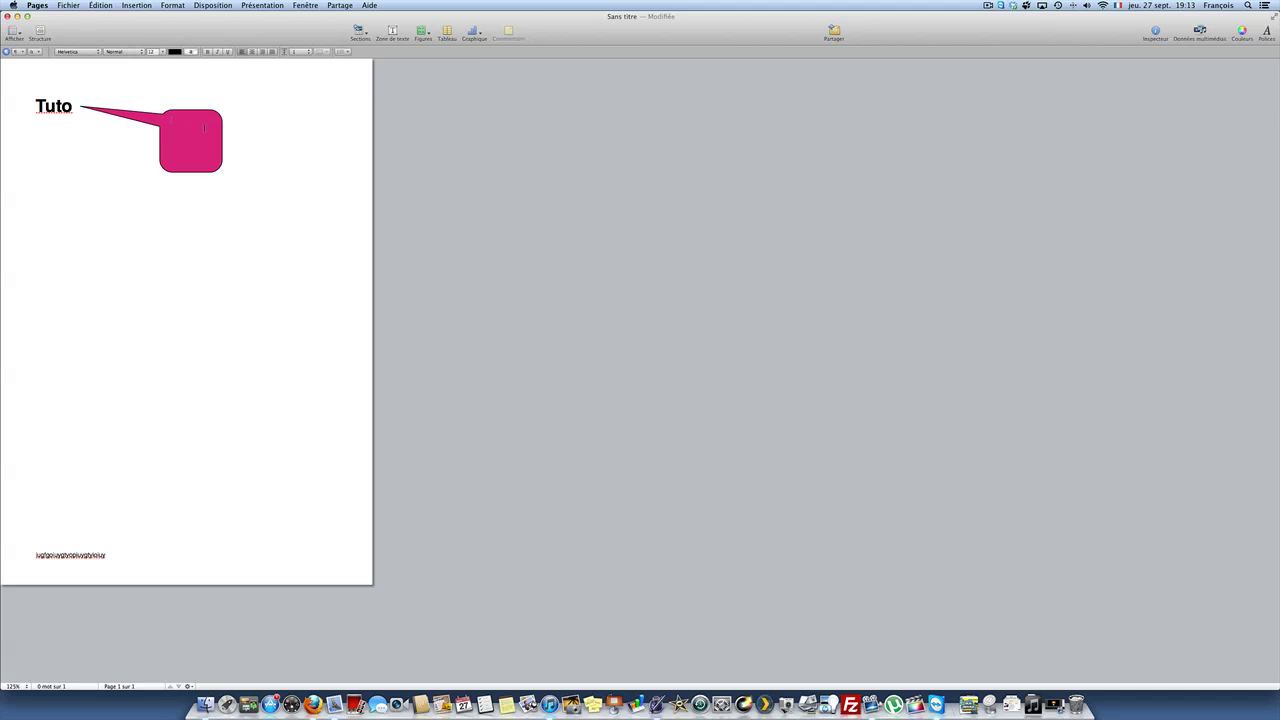
type("Ceci est un tuto")
key("super+a")
left_click(248, 53)
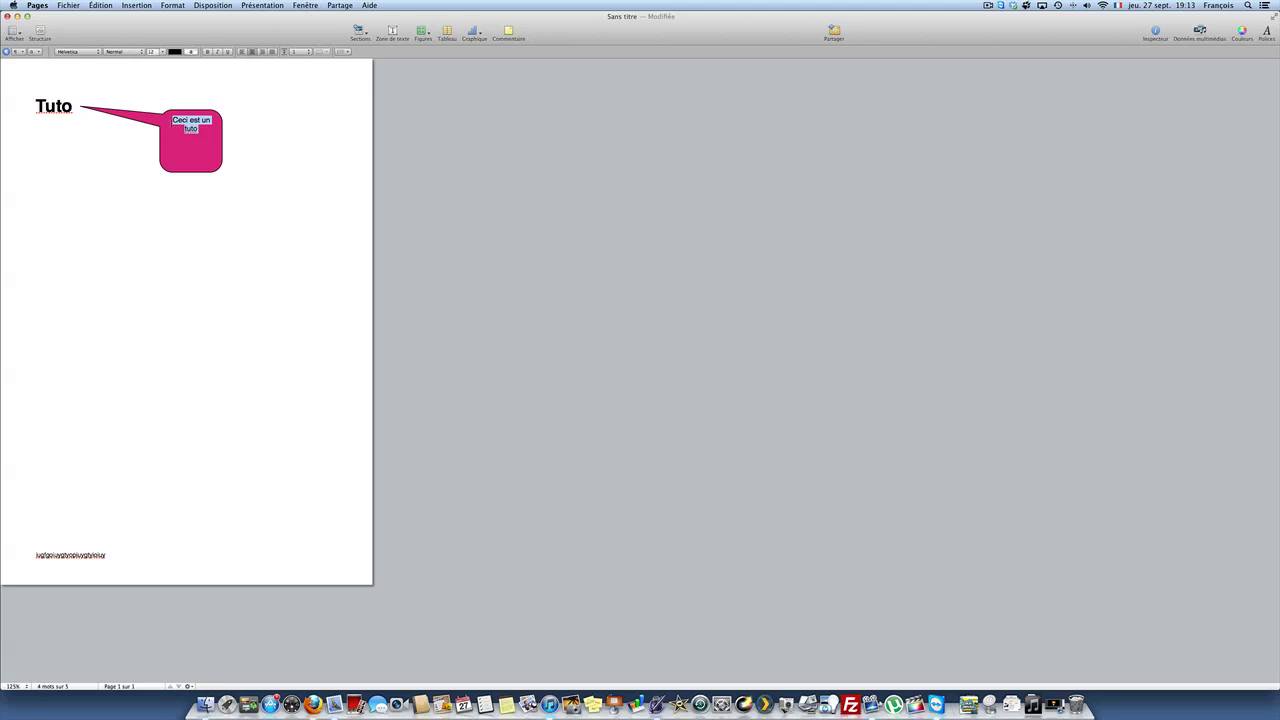
Add a blank line above the callout's text and leave text editing
left_click(174, 123)
key("Return")
key("Return")
key("BackSpace")
left_click(320, 197)
Raise the callout towards the top of the page and adjust its pointer to line up with the Tuto title
left_click_drag(190, 152, 191, 145)
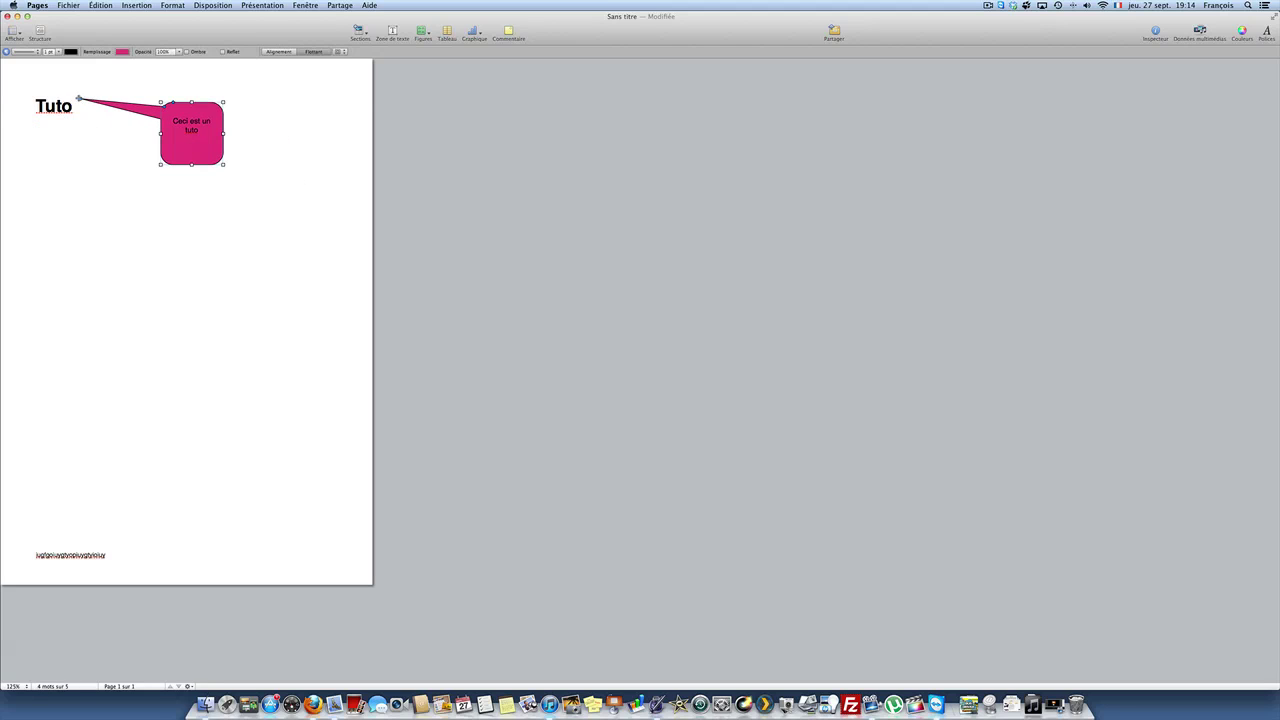
left_click_drag(79, 98, 81, 131)
left_click_drag(190, 131, 191, 105)
left_click(290, 153)
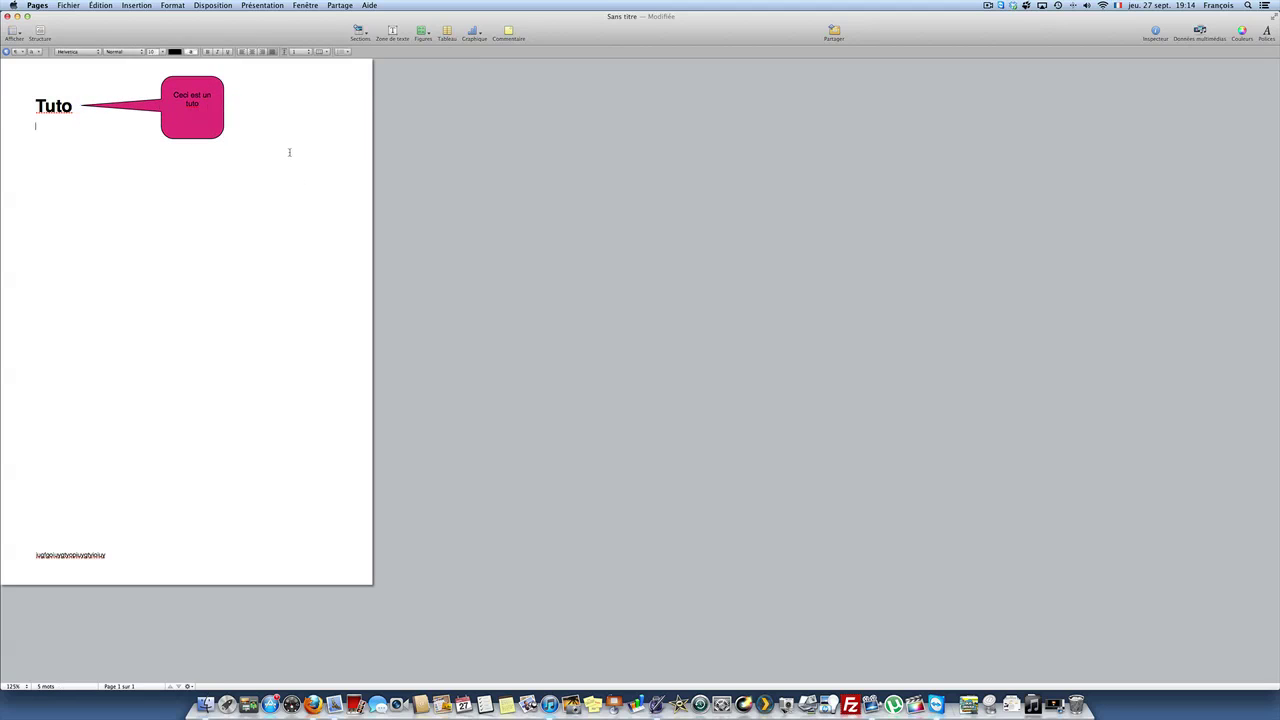
Insert a 3D stacked column chart below the title and rotate its 3D scene to a more angled view from above
left_click(475, 35)
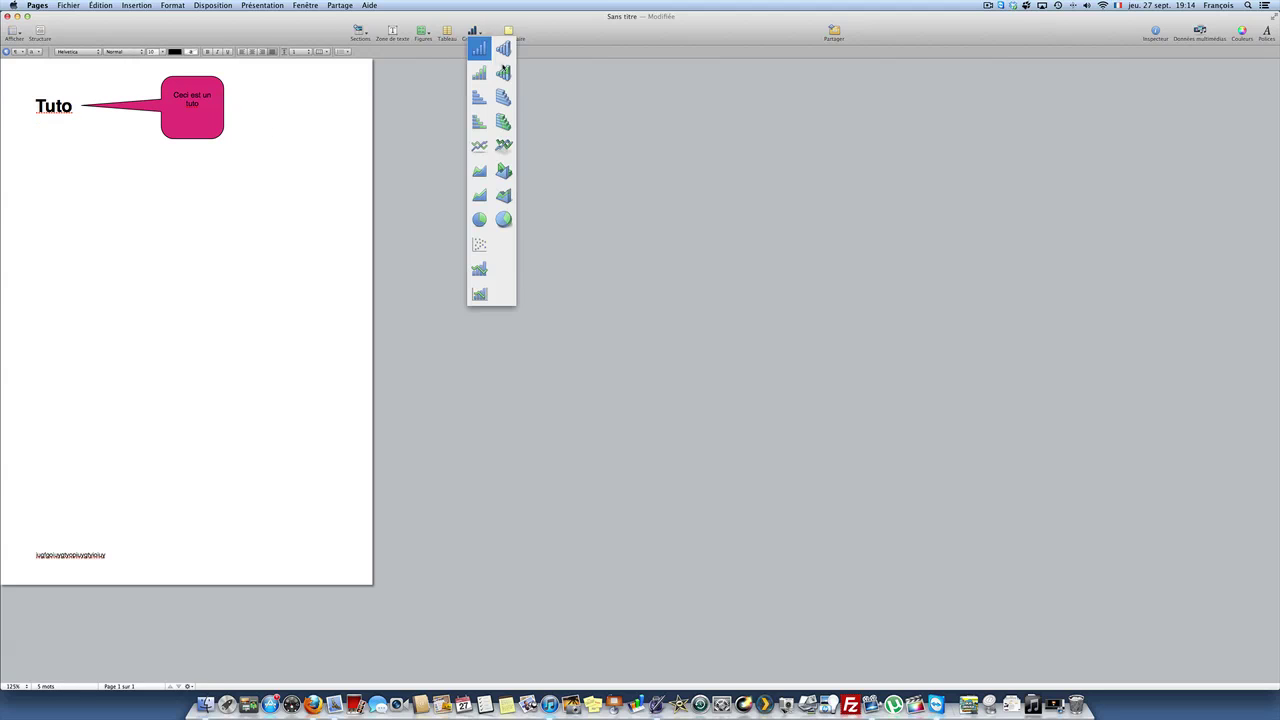
left_click(505, 85)
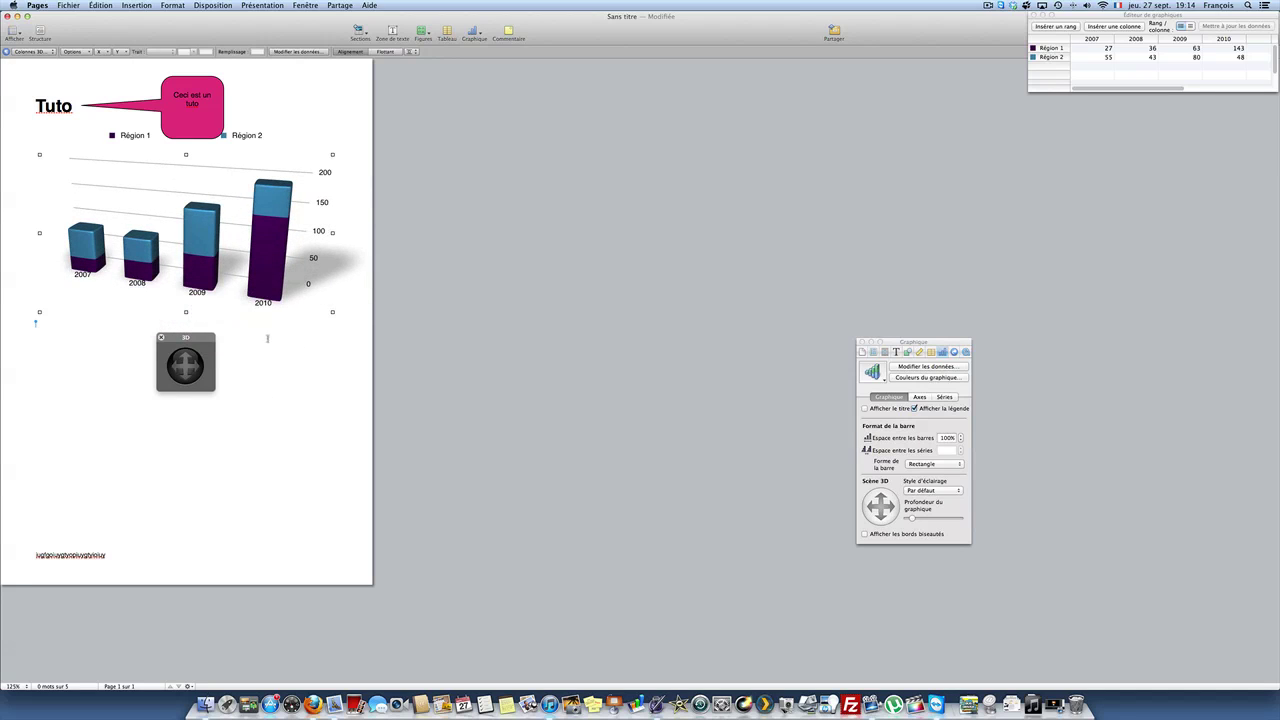
left_click_drag(191, 366, 155, 372)
left_click_drag(179, 372, 172, 417)
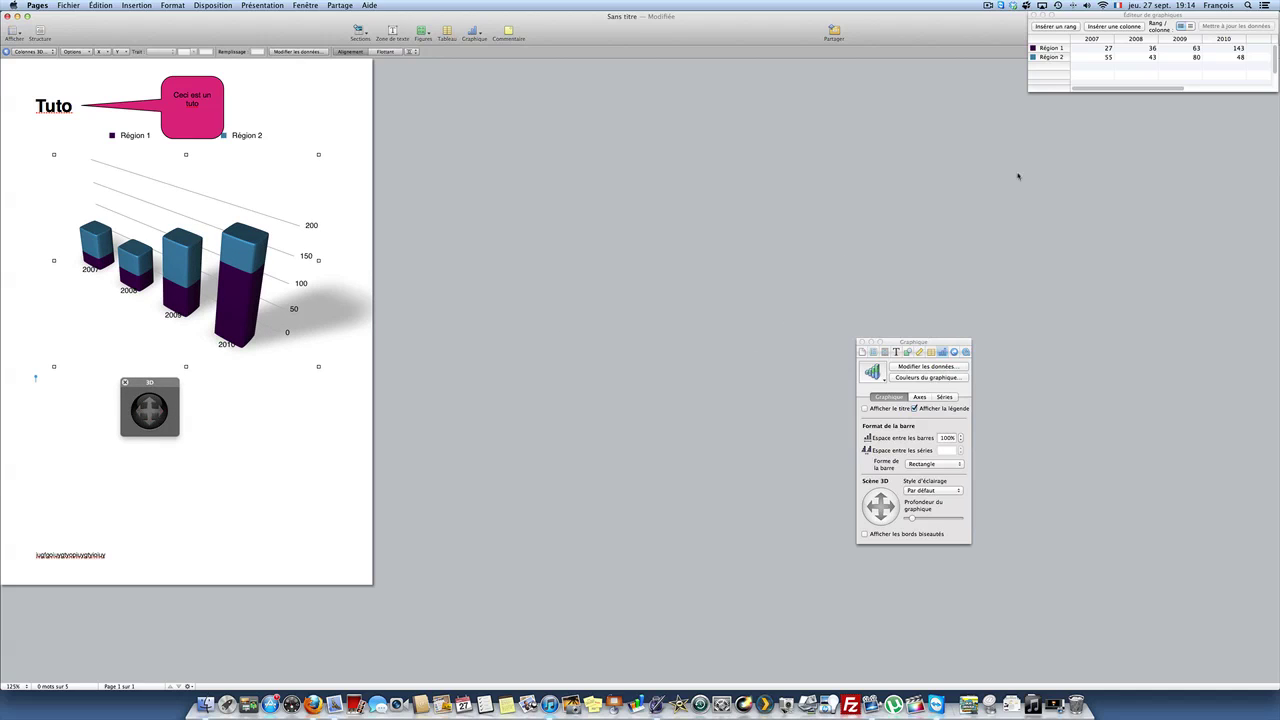
left_click(876, 499)
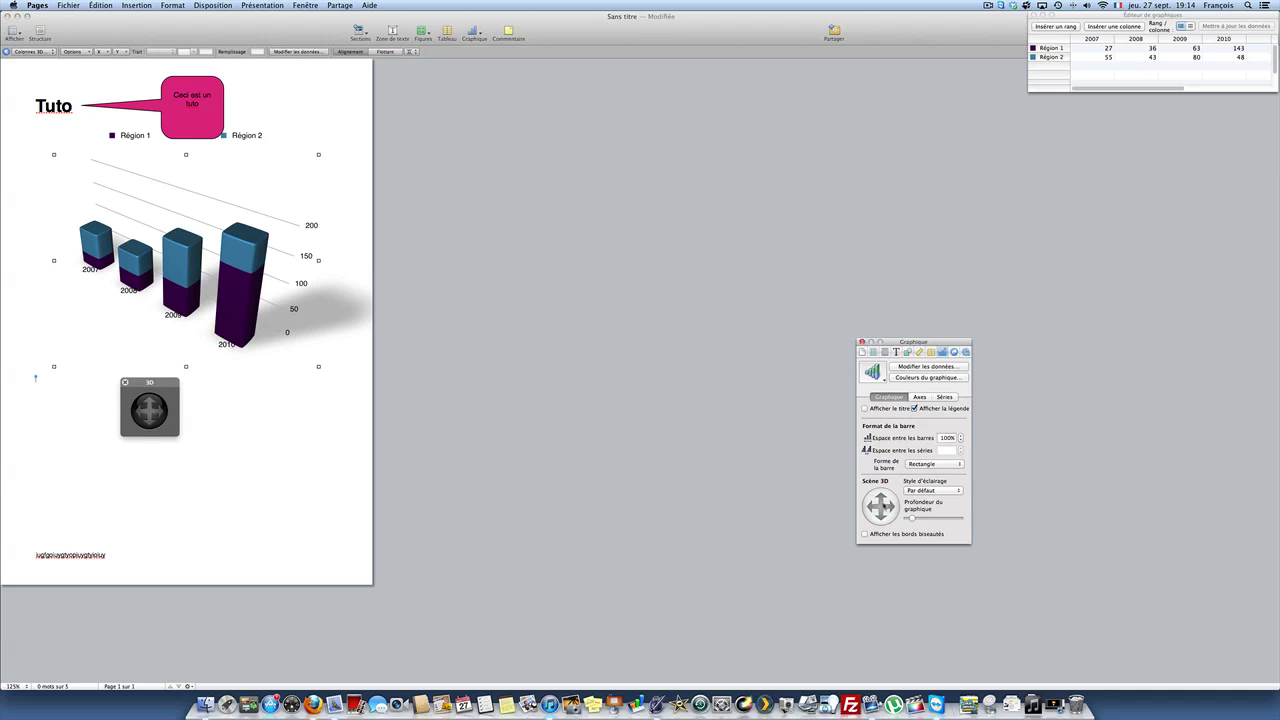
Rename the chart's data rows to Dépenses and Coûts, and add a third row named tuto
double_click(1053, 48)
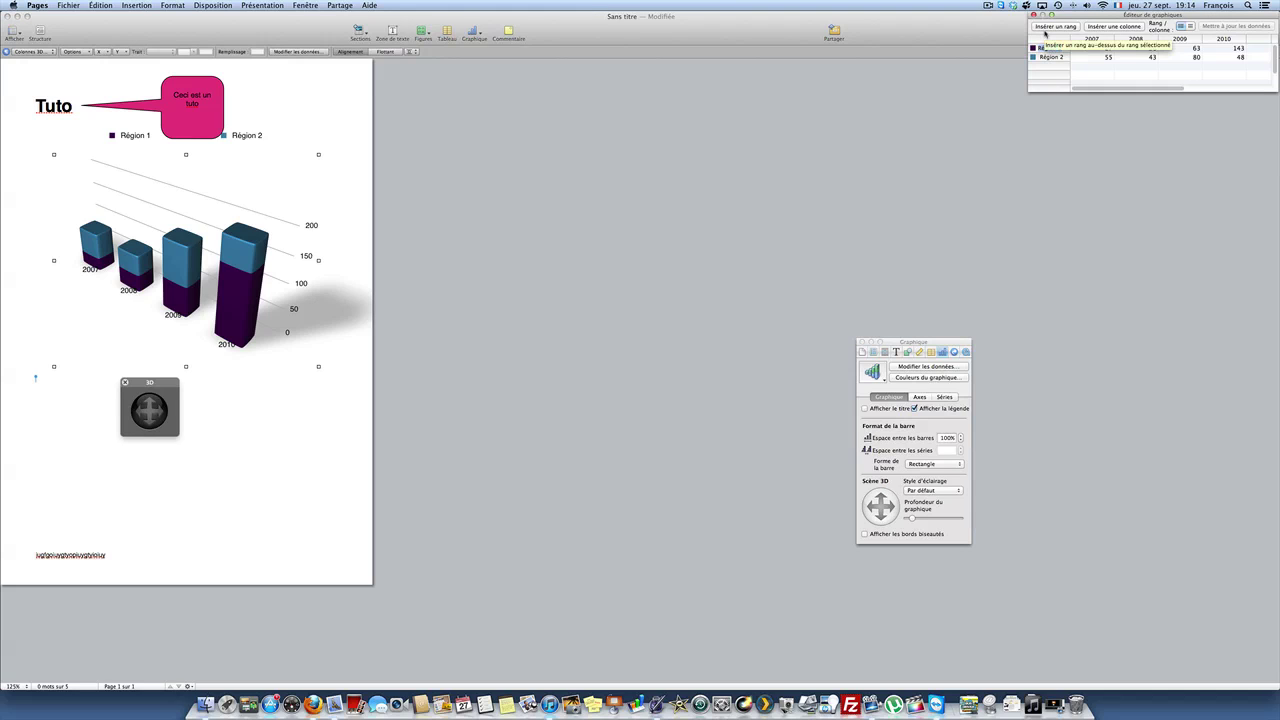
type("Dépenses")
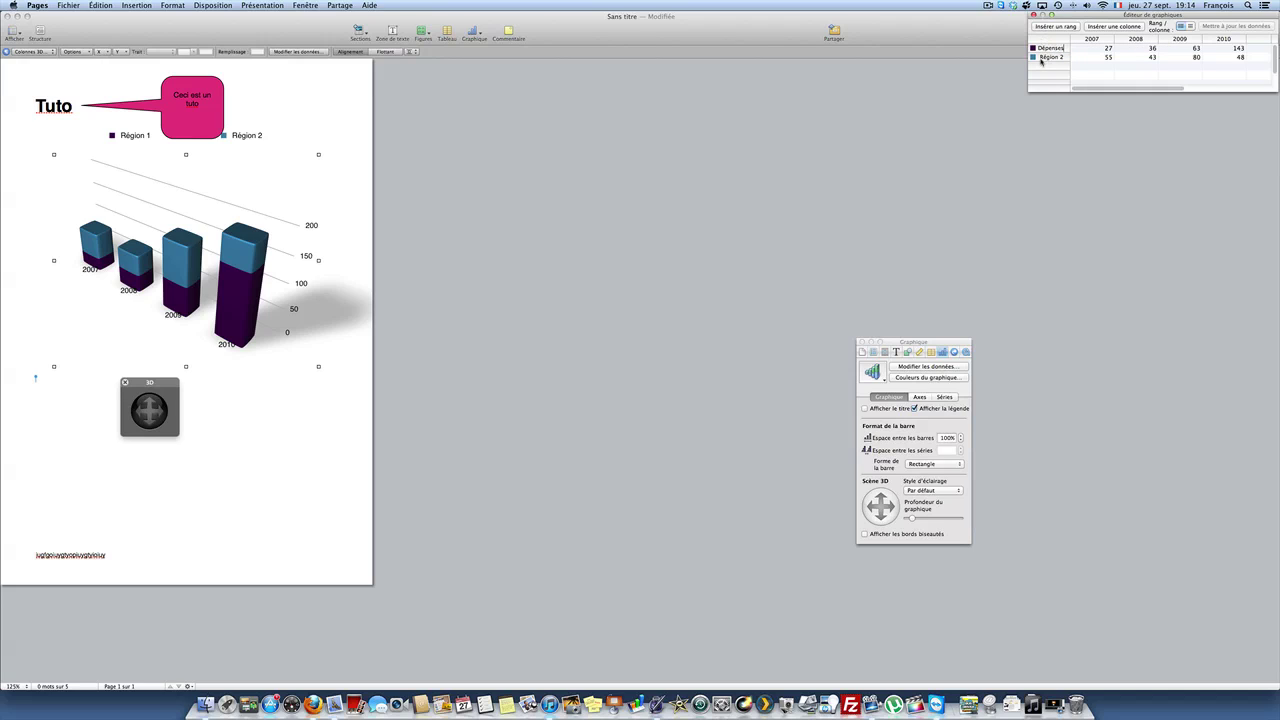
double_click(1044, 57)
type("Coûts")
left_click(1032, 69)
left_click(1038, 67)
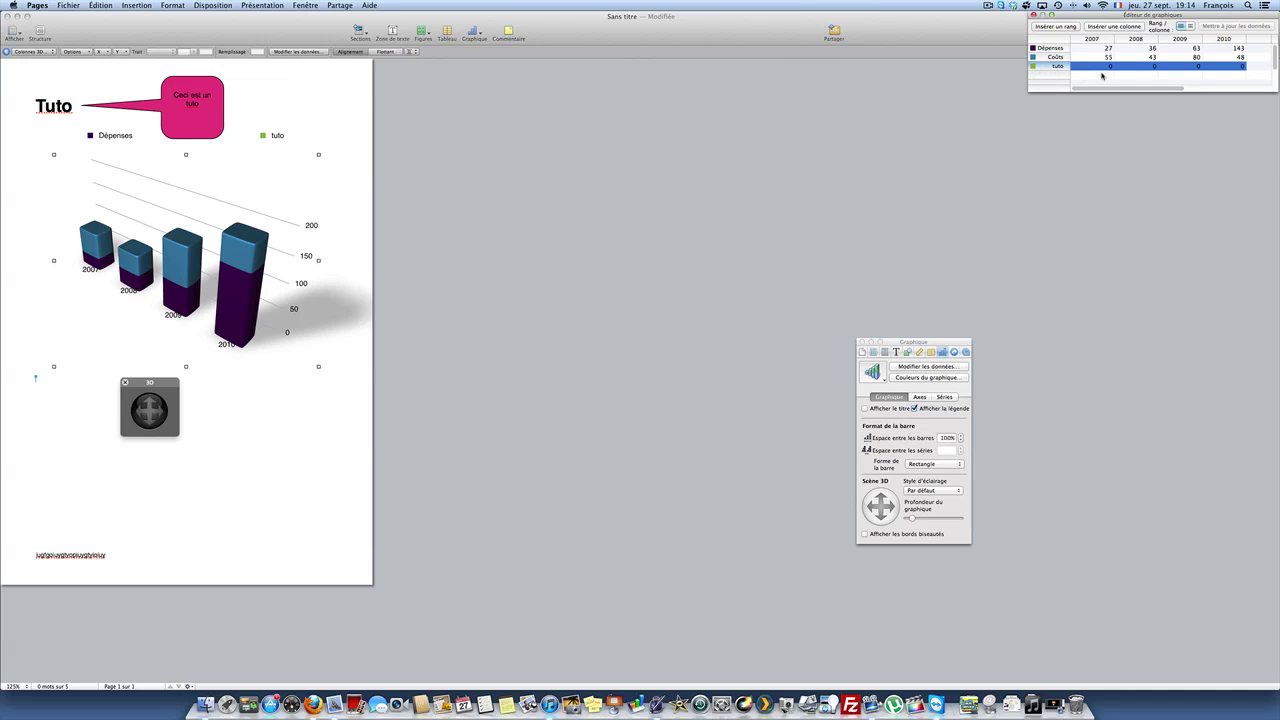
Set the chart's object placement to floating (Flottant) and move the chart lower on the page, clear of the callout
left_click(151, 247)
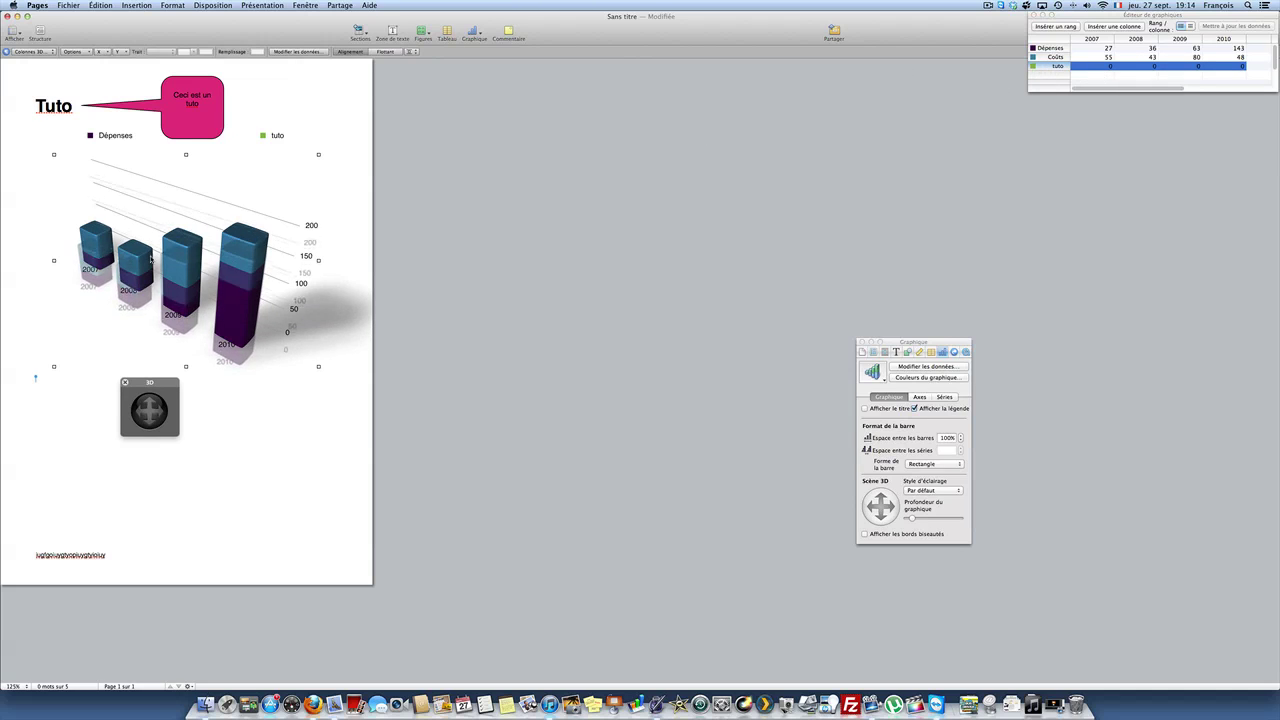
left_click(126, 383)
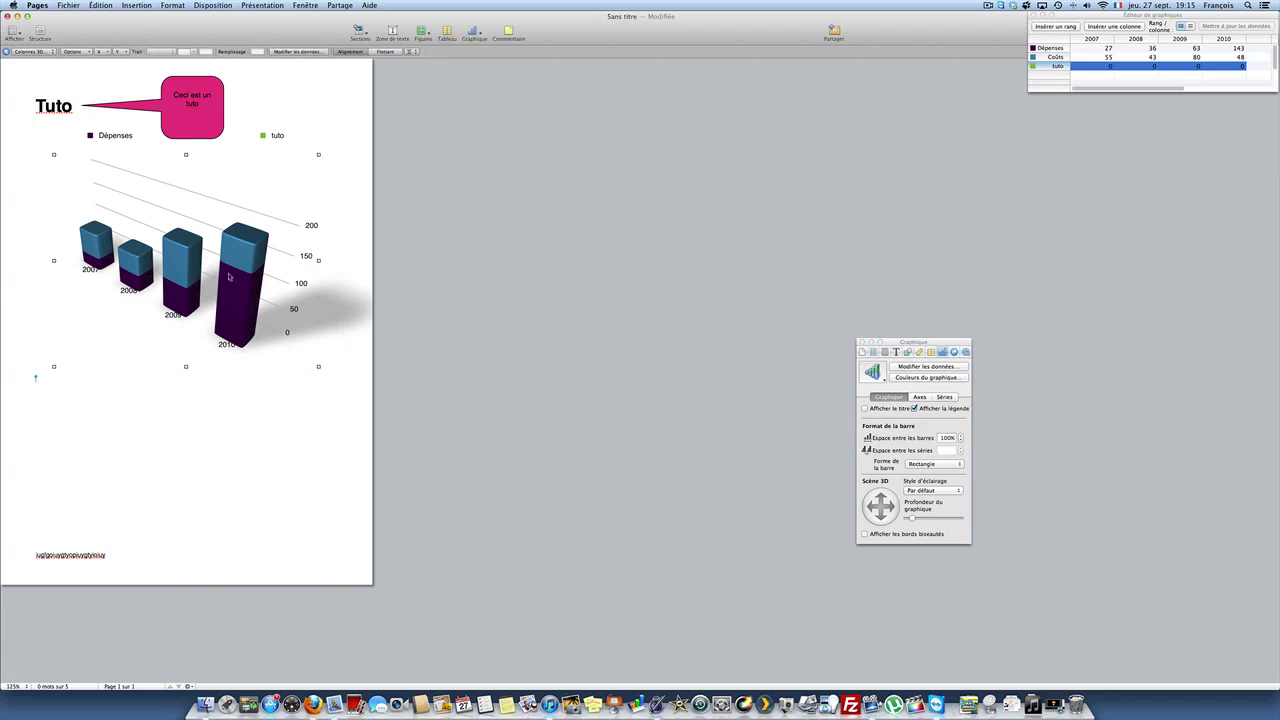
left_click(885, 352)
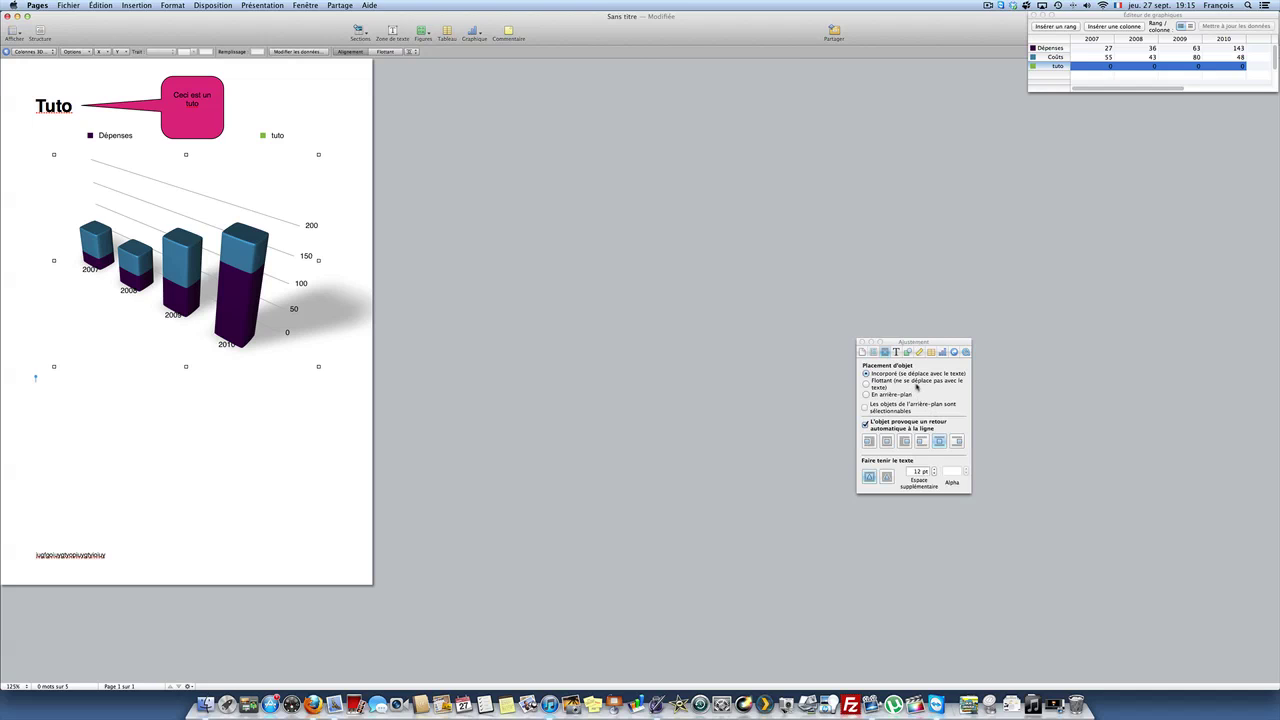
left_click(914, 386)
left_click_drag(256, 239, 268, 341)
Examine the Coûts and tuto labels in the chart's legend
left_click(188, 196)
double_click(200, 196)
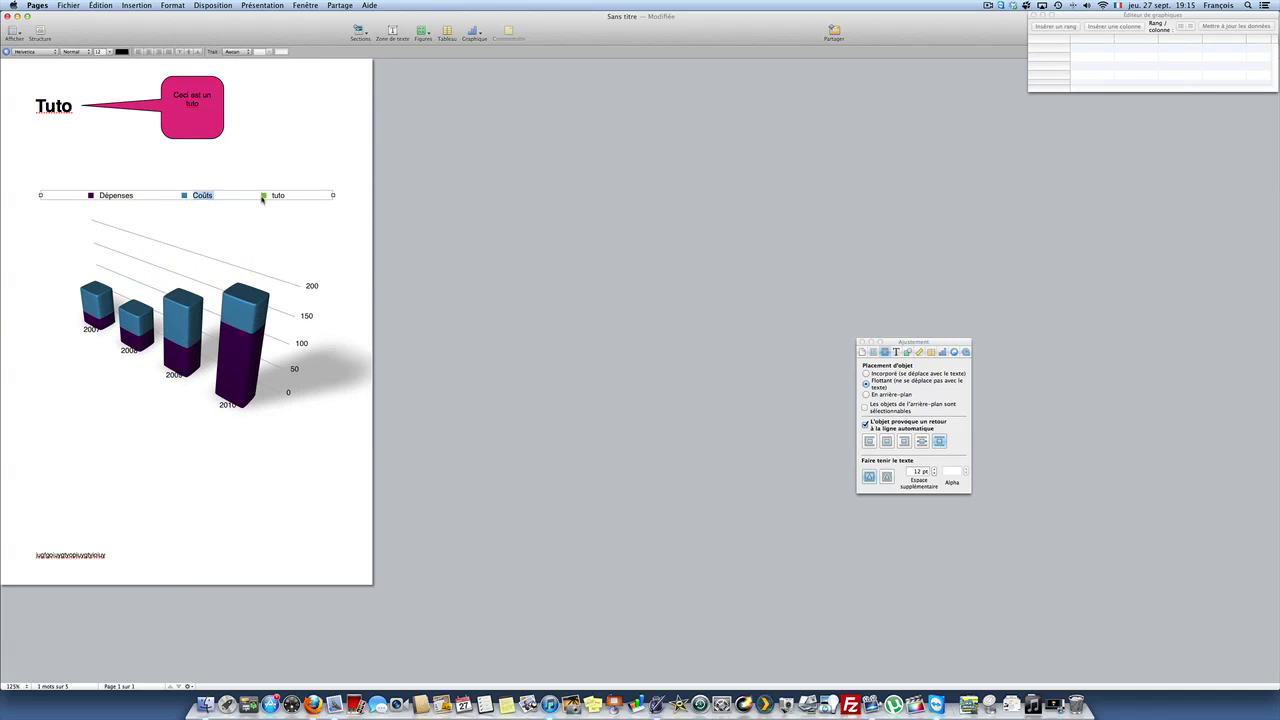
double_click(279, 196)
Fill the chart's tuto data row with 41 for 2007, 5 for 2008, 10 for 2009 and 15 for 2010
left_click(231, 297)
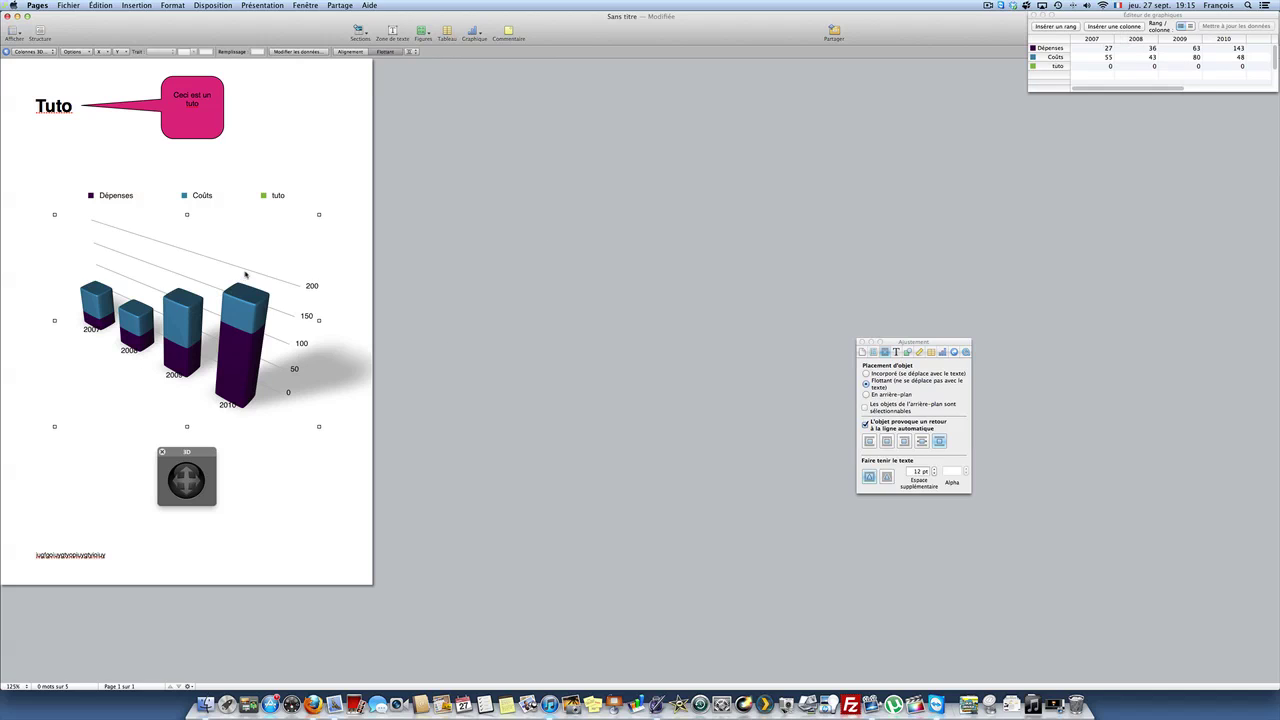
left_click(1110, 66)
type("4554")
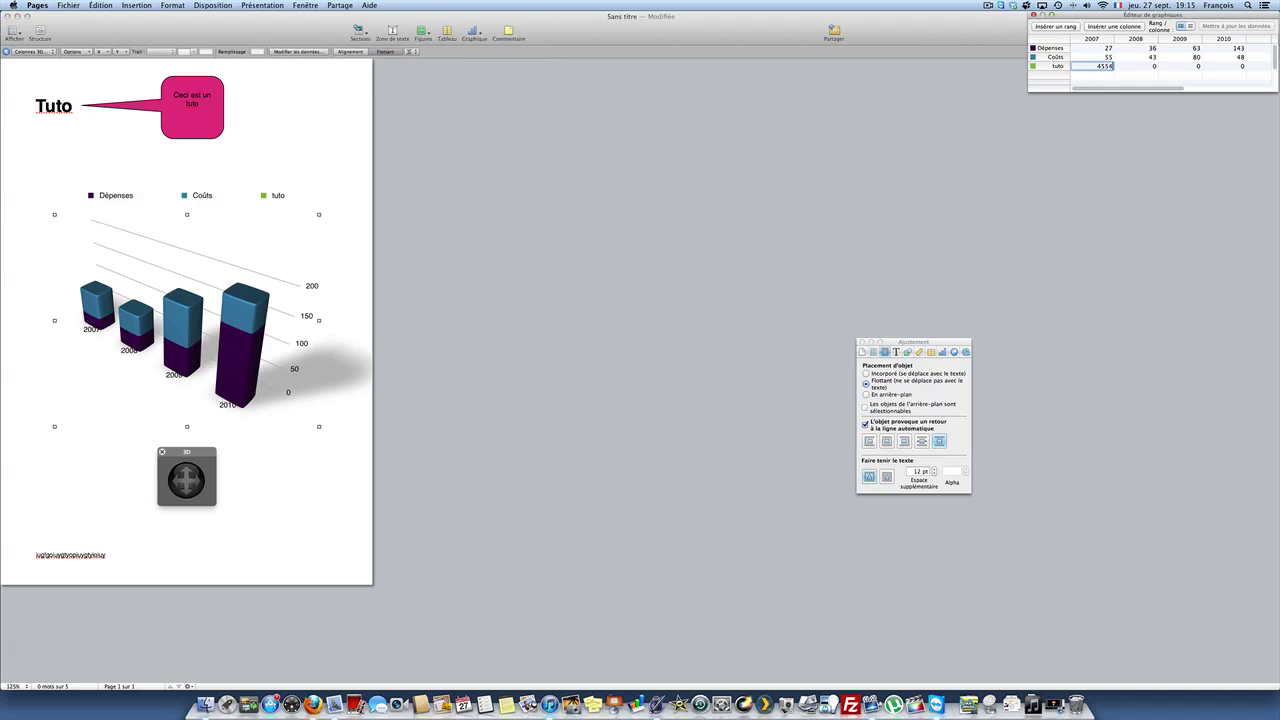
key("BackSpace")
key("BackSpace")
type("1")
left_click(1134, 66)
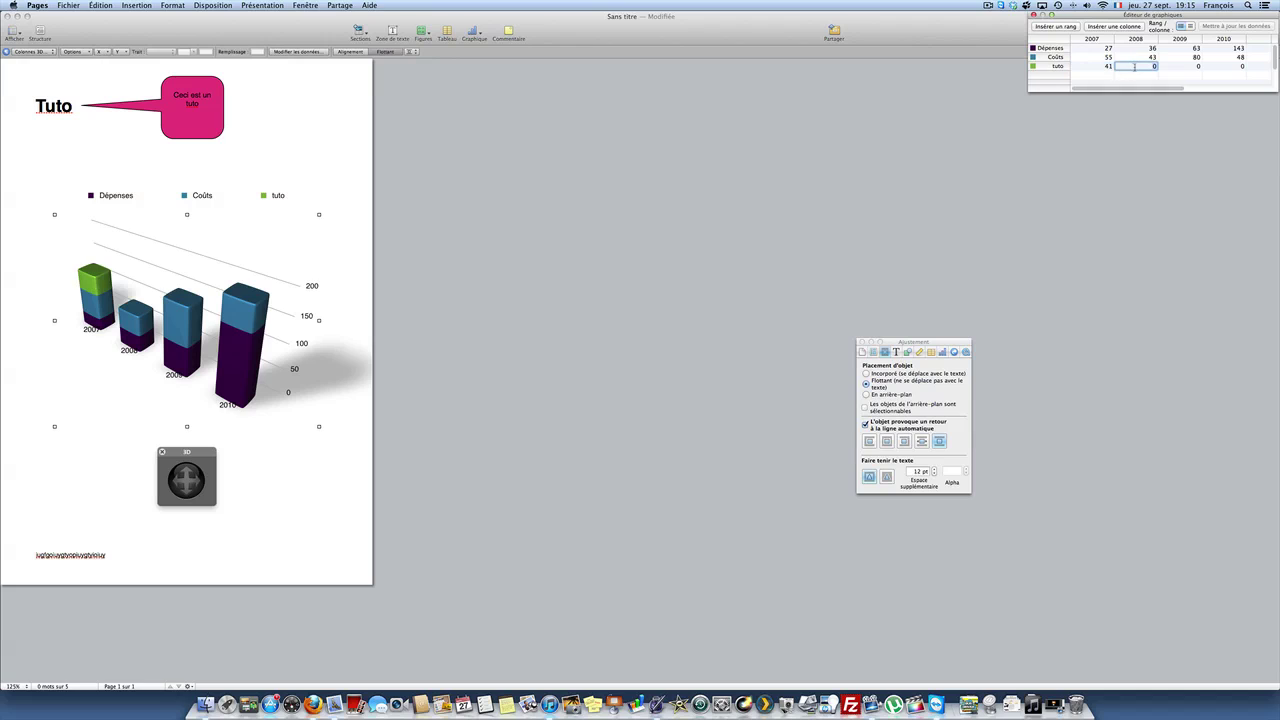
type("5")
left_click(1198, 66)
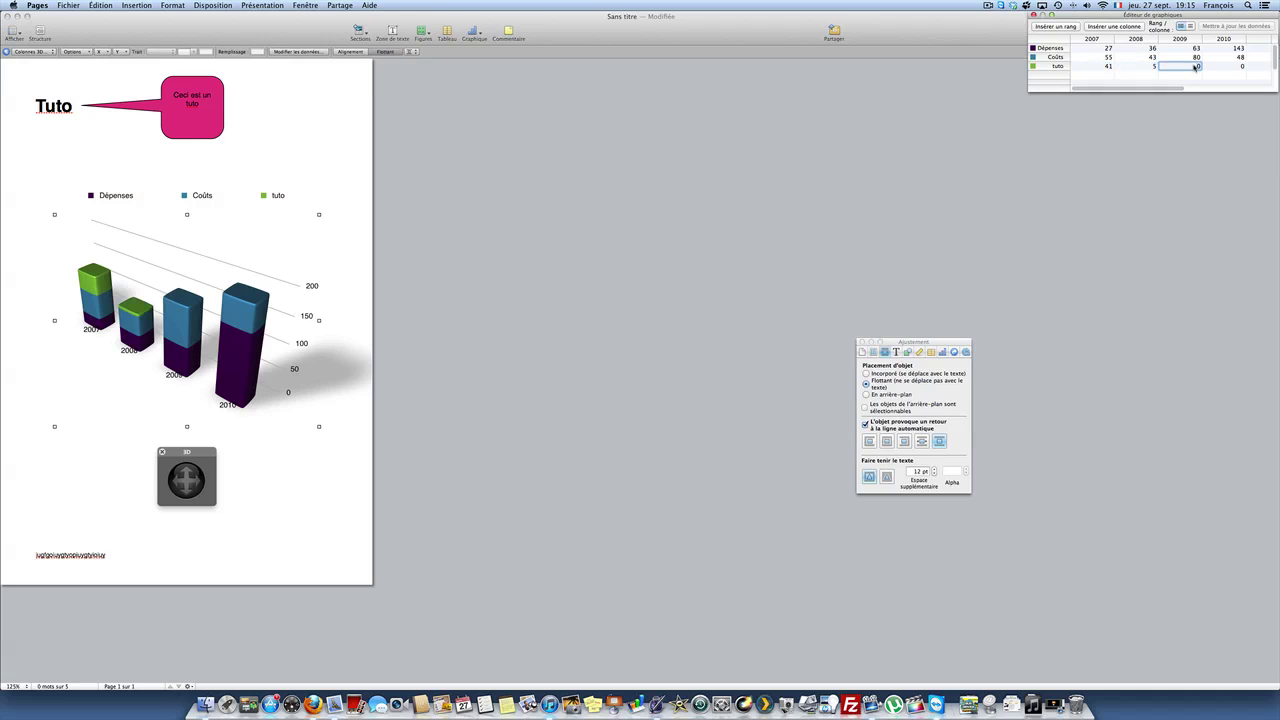
type("10")
left_click(1241, 66)
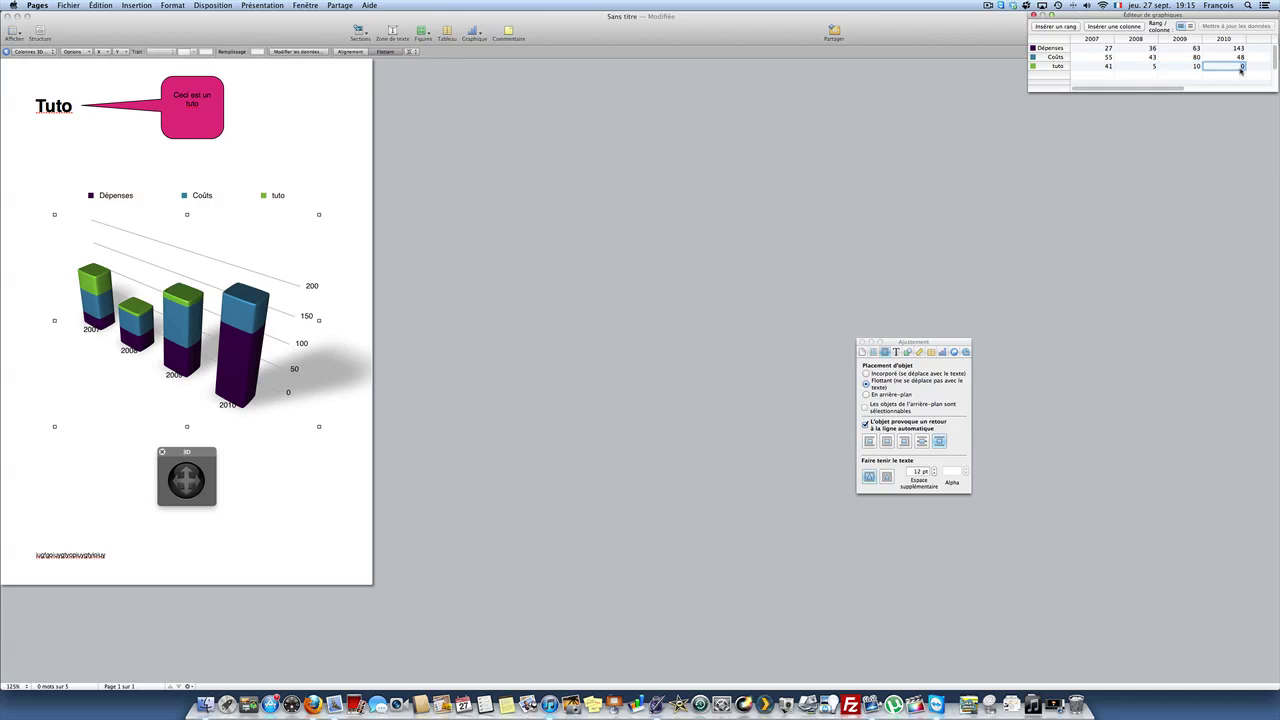
type("15")
Nudge the 3D chart slightly upward on the page and deselect it
left_click(345, 443)
left_click_drag(220, 371, 208, 345)
left_click(219, 446)
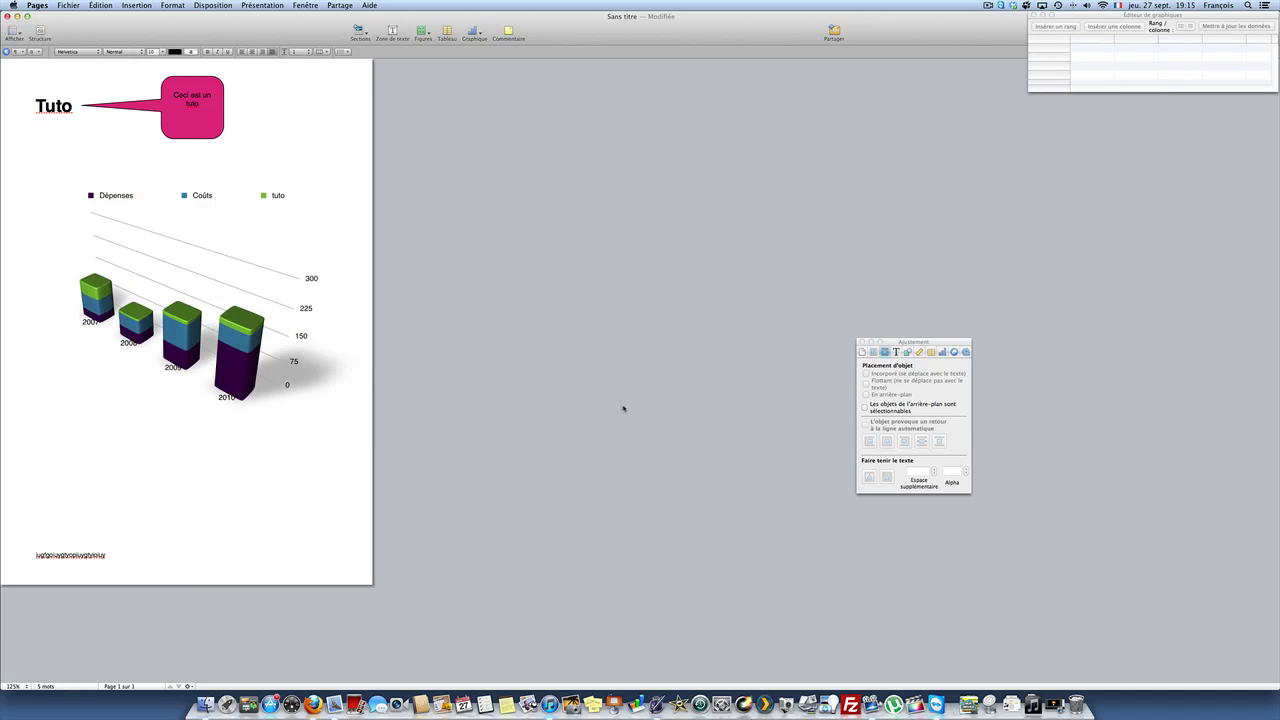
Close the inspector and the chart data editor, and delete the 3D chart from the page
left_click(862, 343)
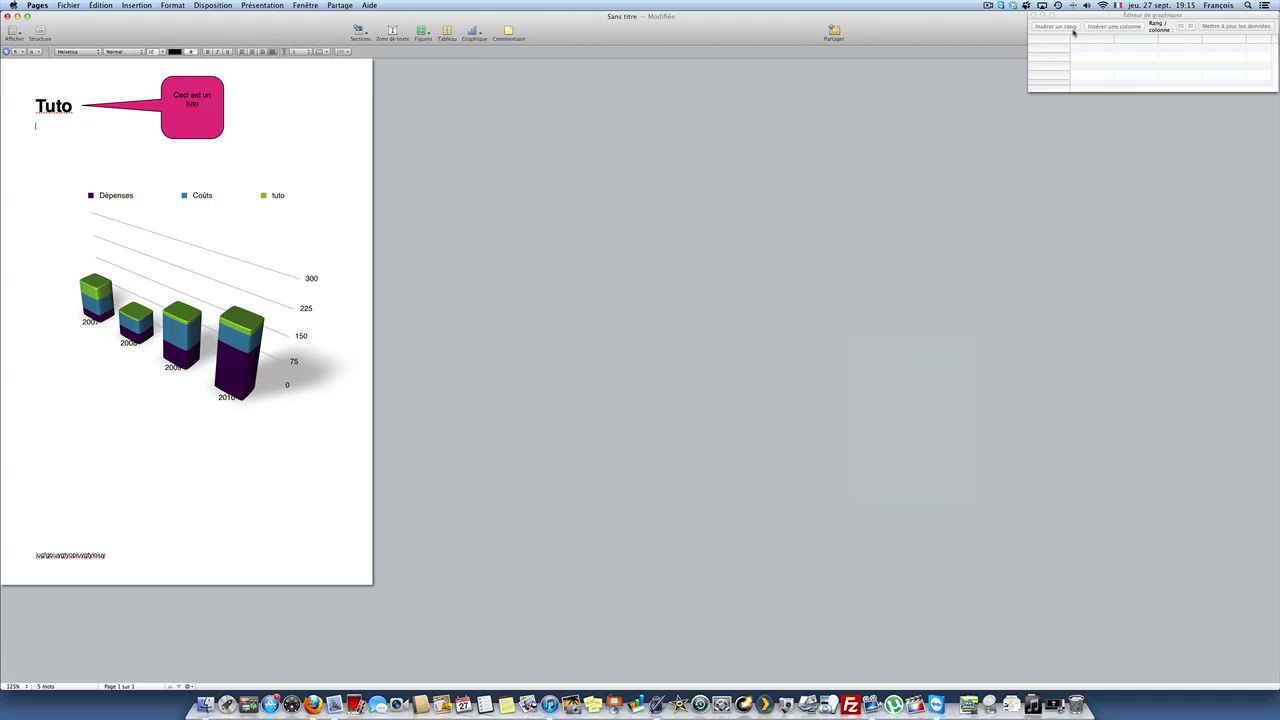
left_click(1033, 15)
left_click(241, 355)
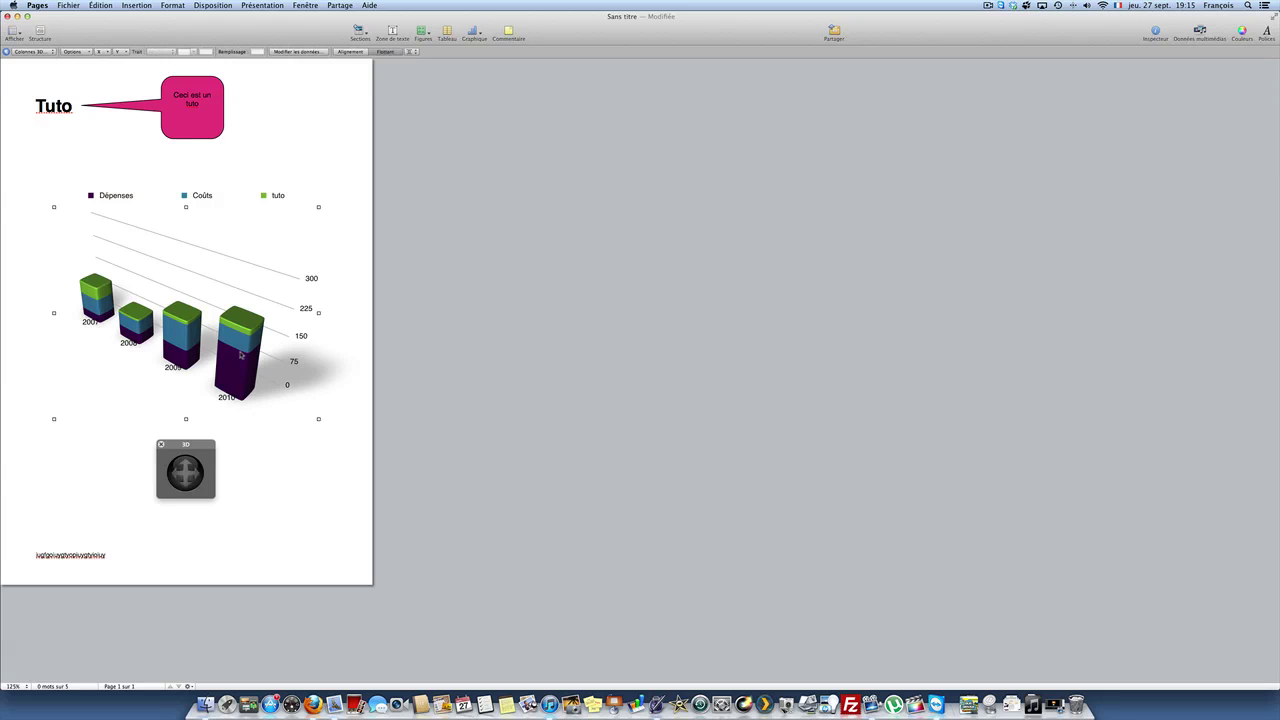
key("Delete")
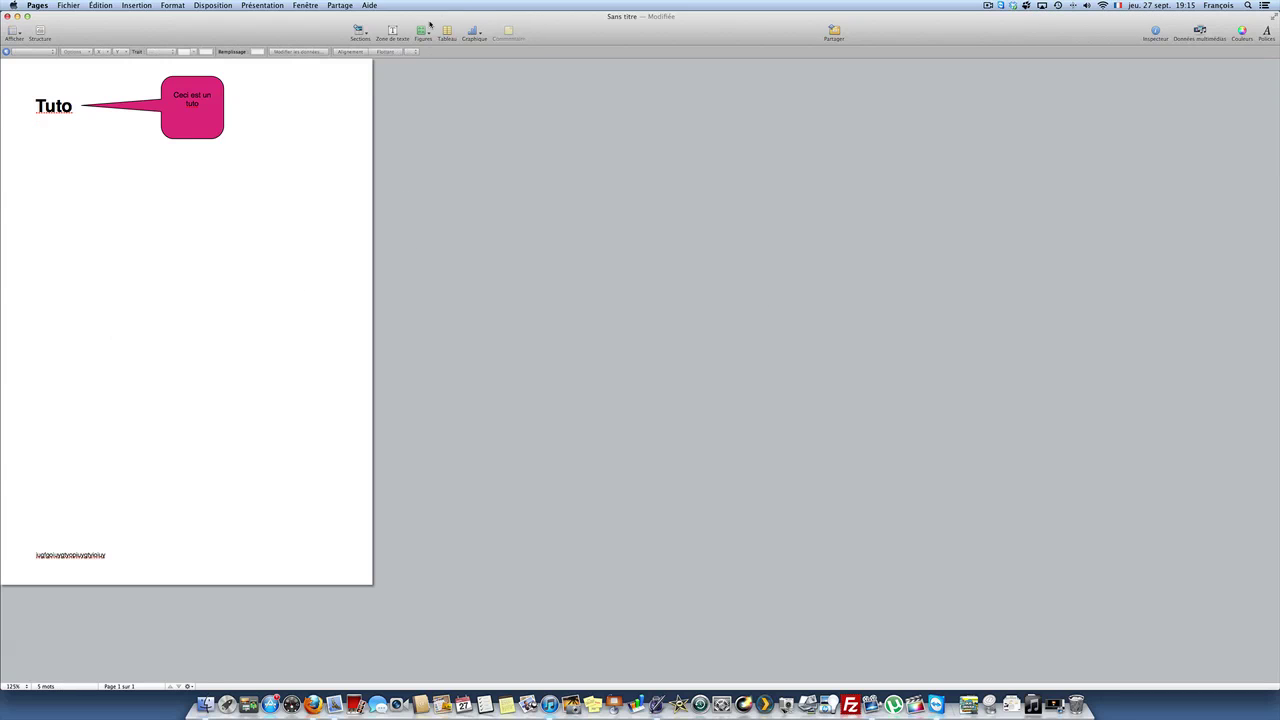
Insert a three-column table with a header row in the middle of the page
left_click(357, 29)
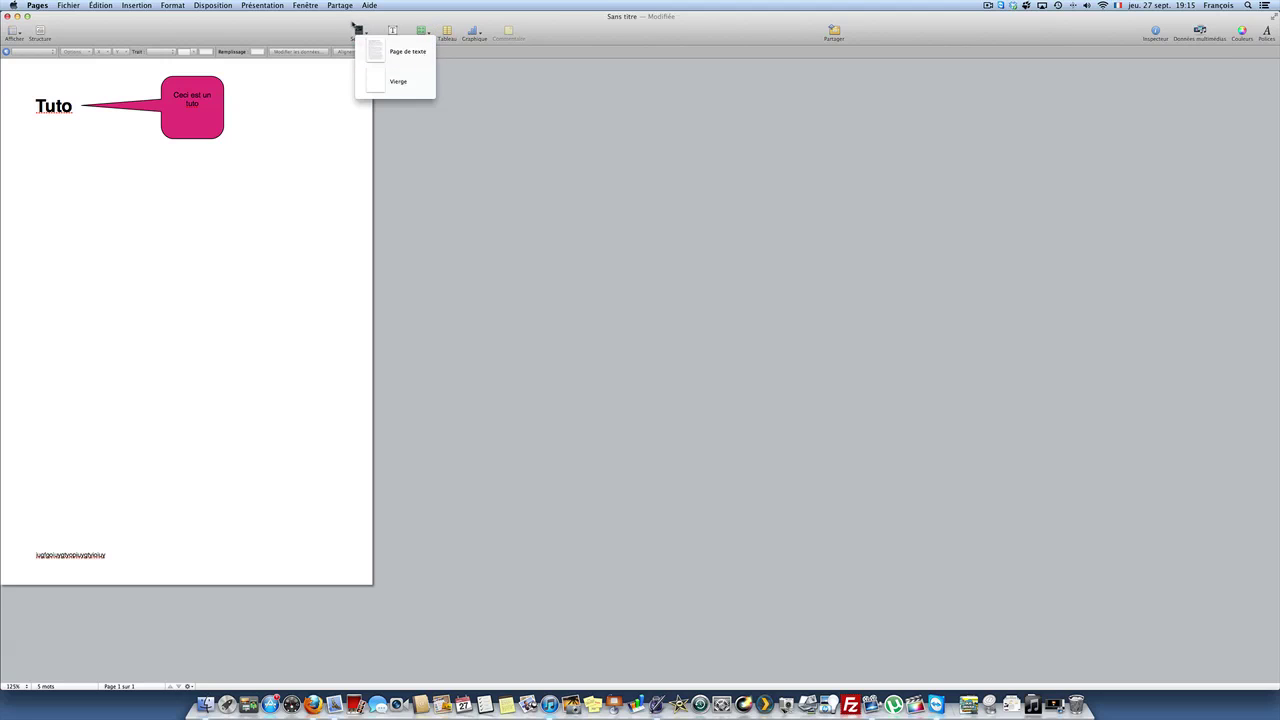
left_click(353, 26)
left_click(446, 29)
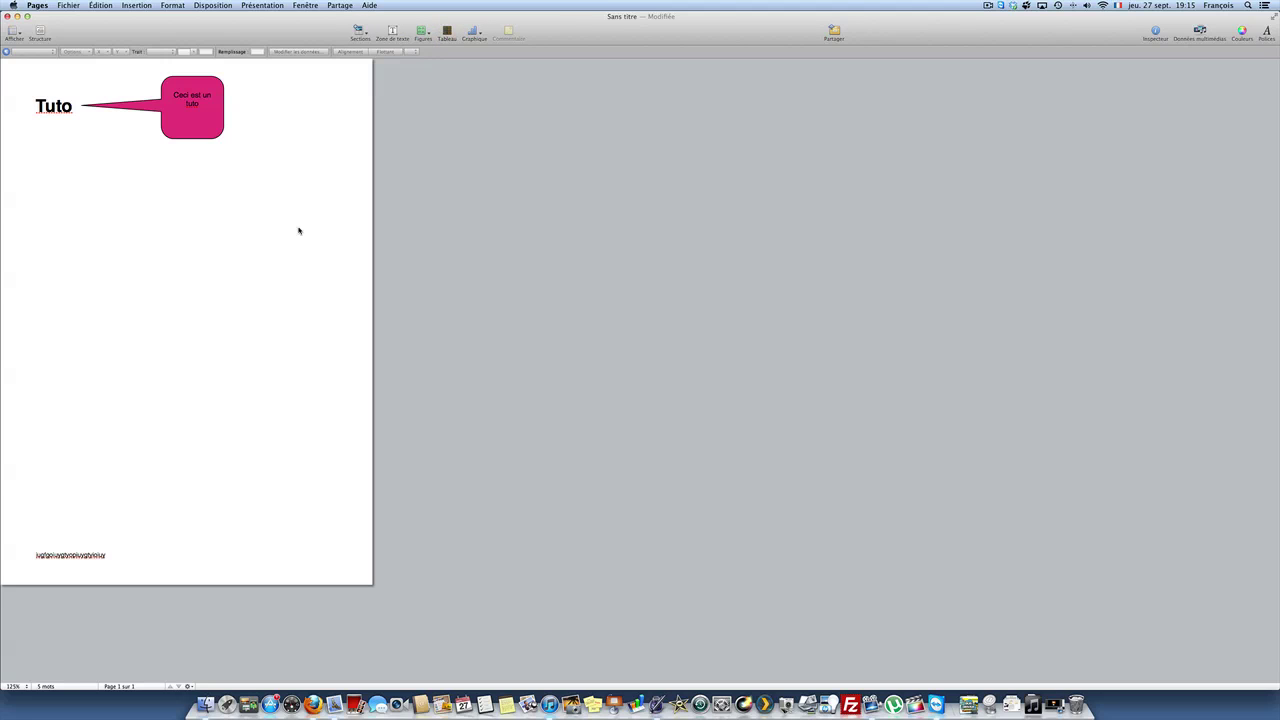
left_click(116, 296)
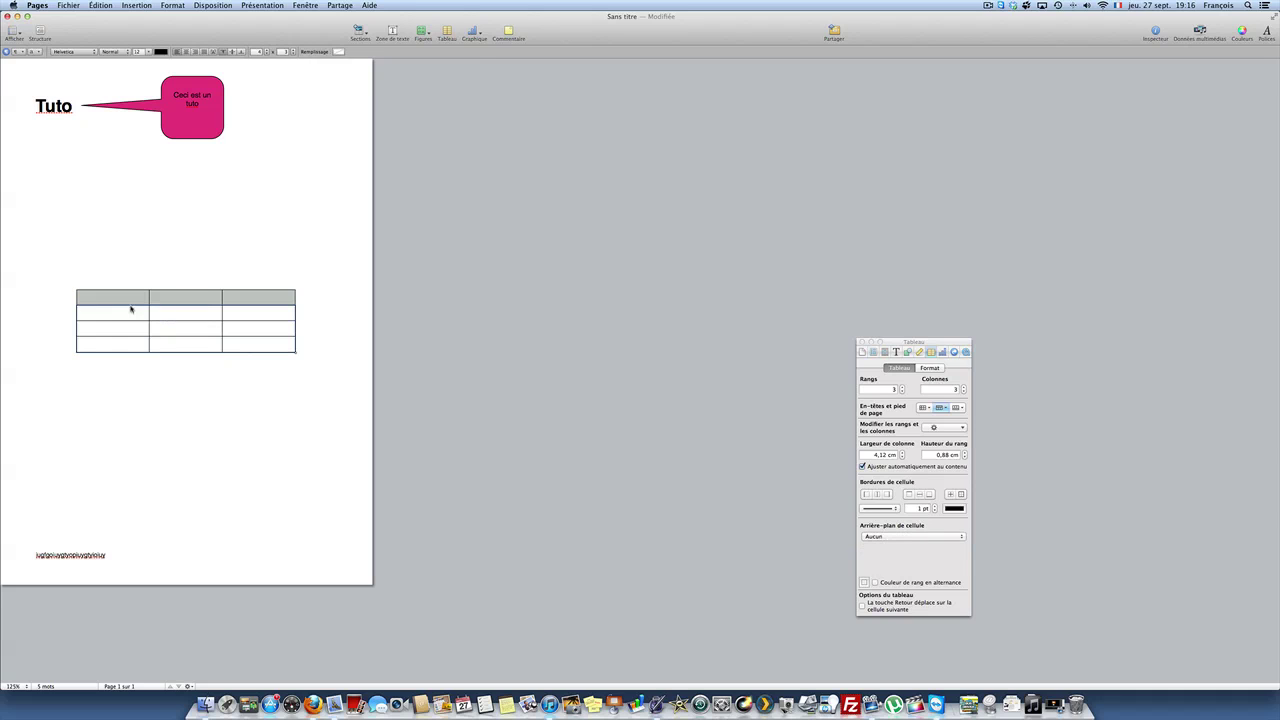
Set the table's text font to American Typewriter
left_click(133, 129)
left_click(74, 53)
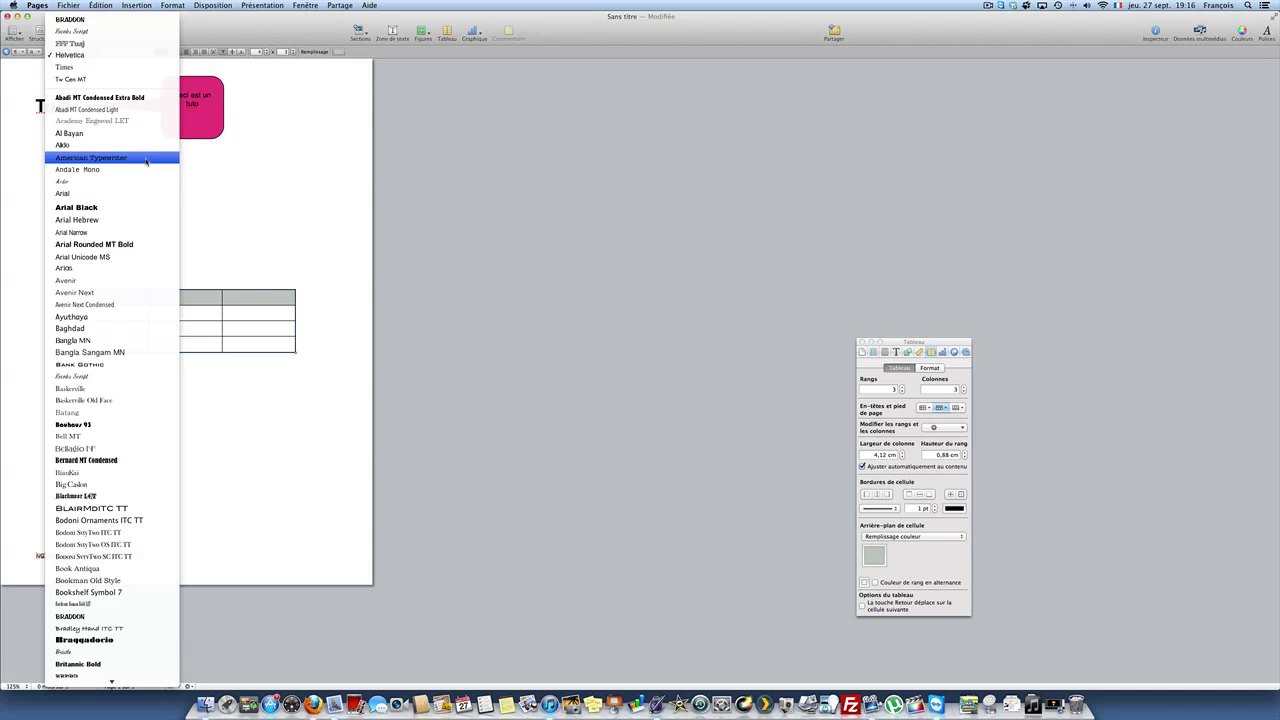
left_click(146, 160)
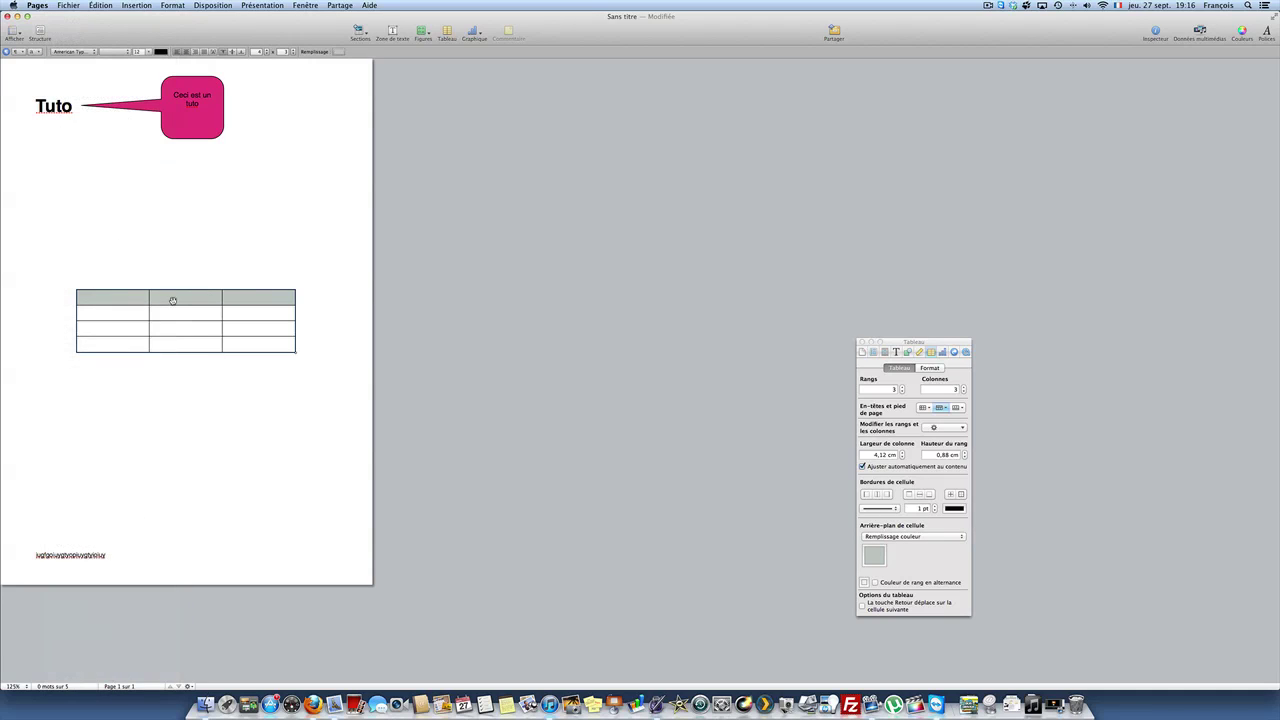
Try out the font with a few characters in the table's first header cell, and erase them
left_click(114, 299)
type("§§èy")
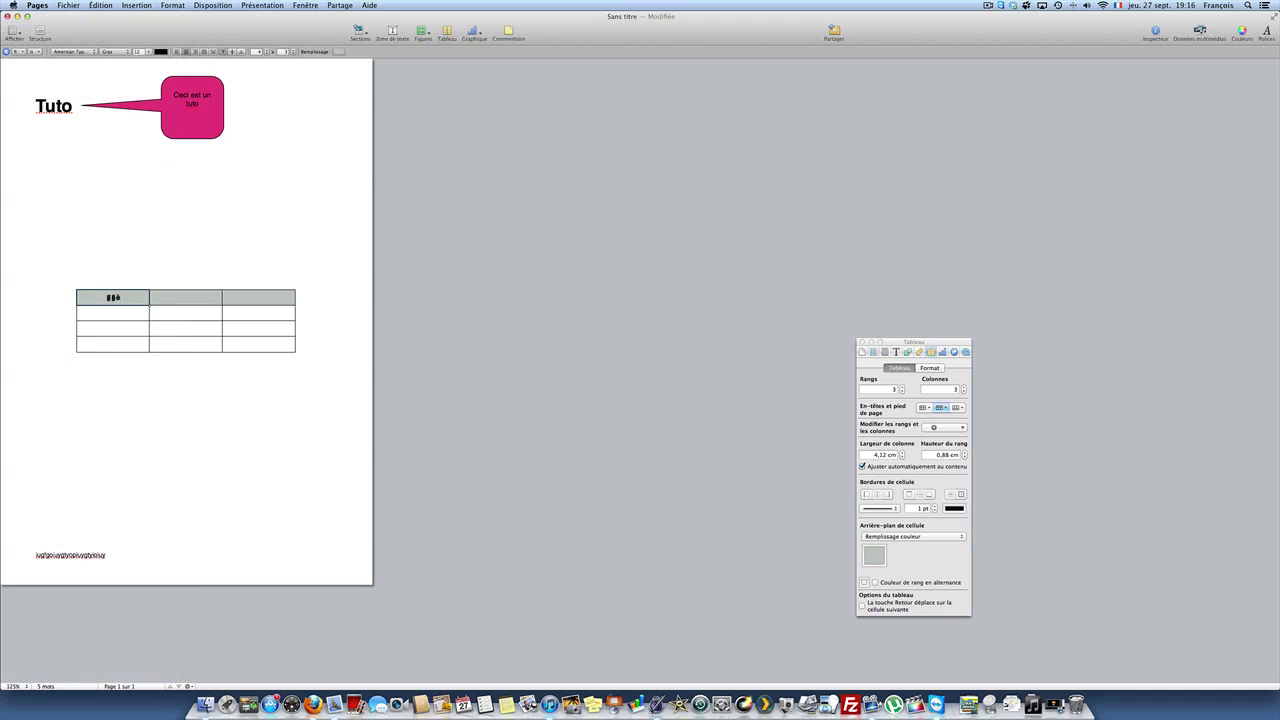
key("BackSpace")
key("BackSpace")
key("BackSpace")
key("BackSpace")
Set the text style of the table's body cells to Gras
left_click_drag(256, 349, 94, 307)
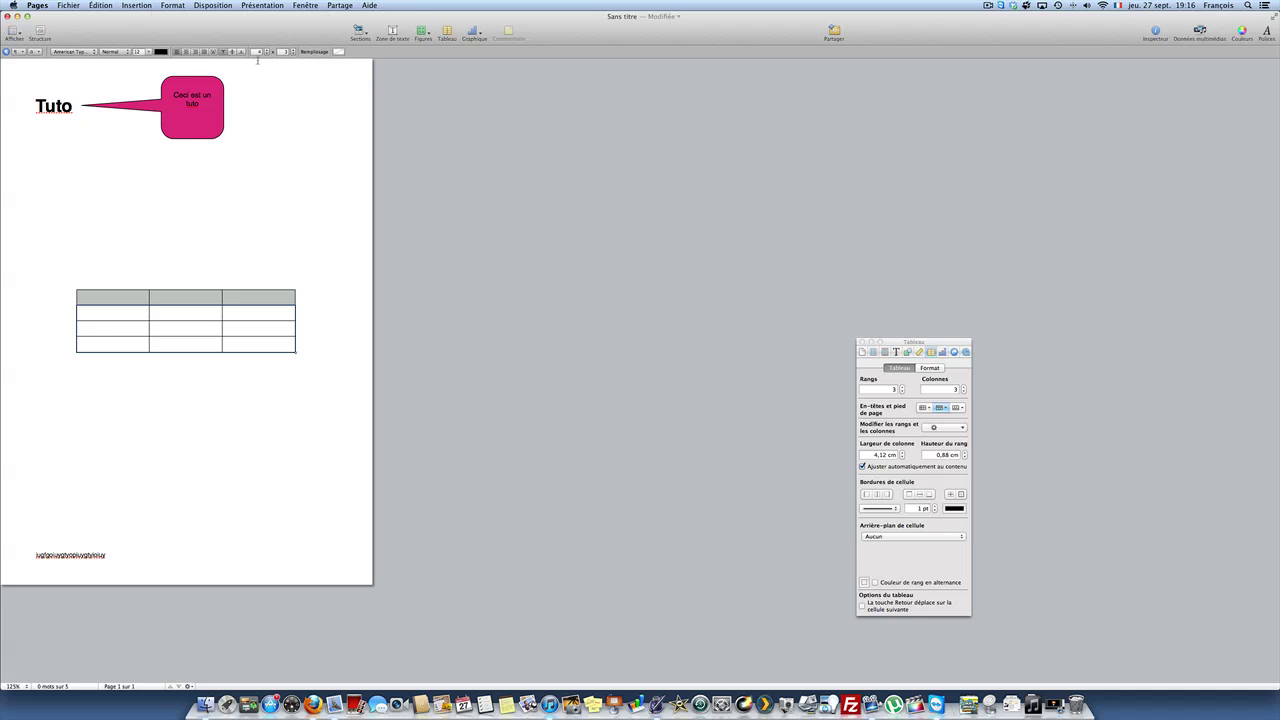
left_click(121, 52)
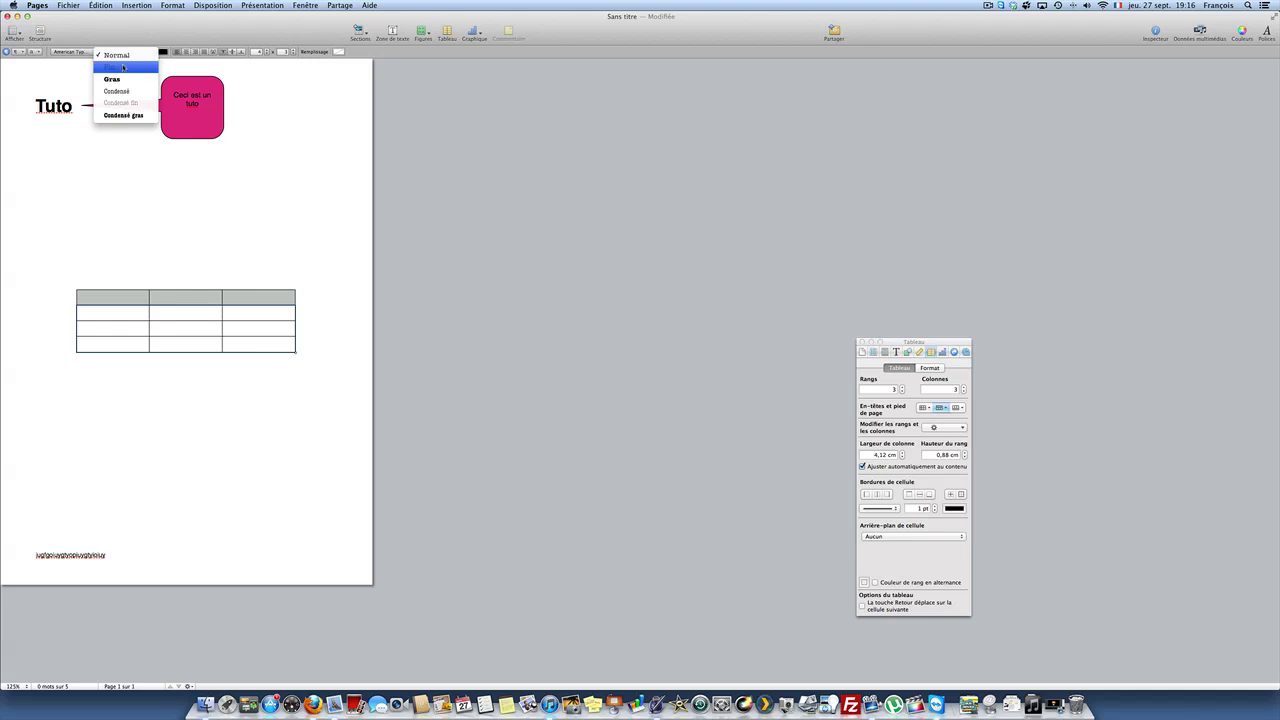
left_click(117, 81)
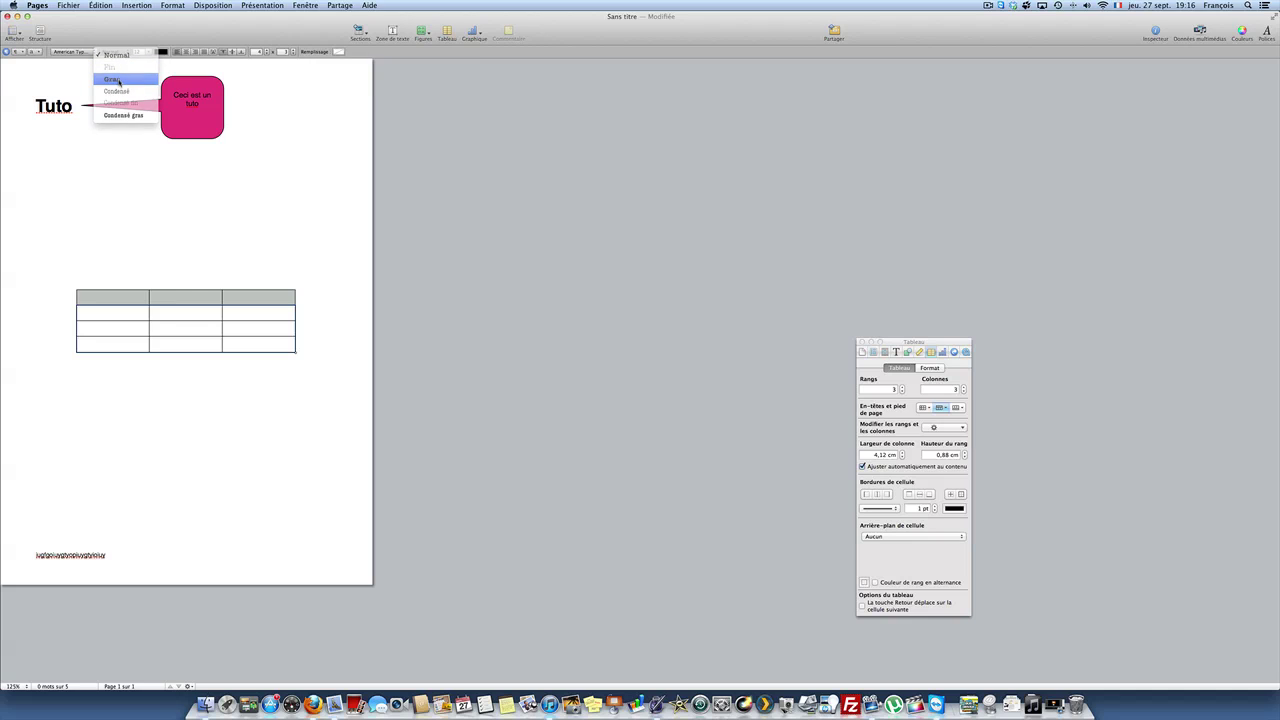
Test the Gras style by entering tyg in the first body cell, and erase the text
left_click(127, 311)
left_click(127, 311)
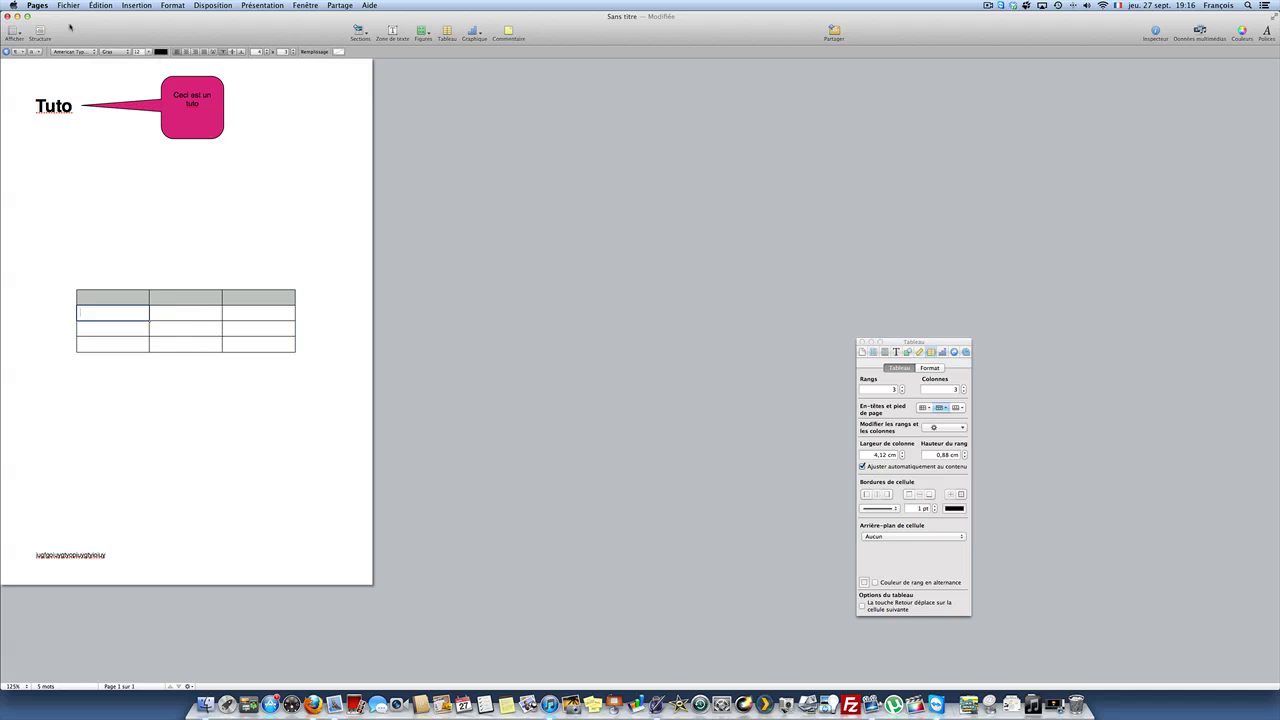
left_click(112, 51)
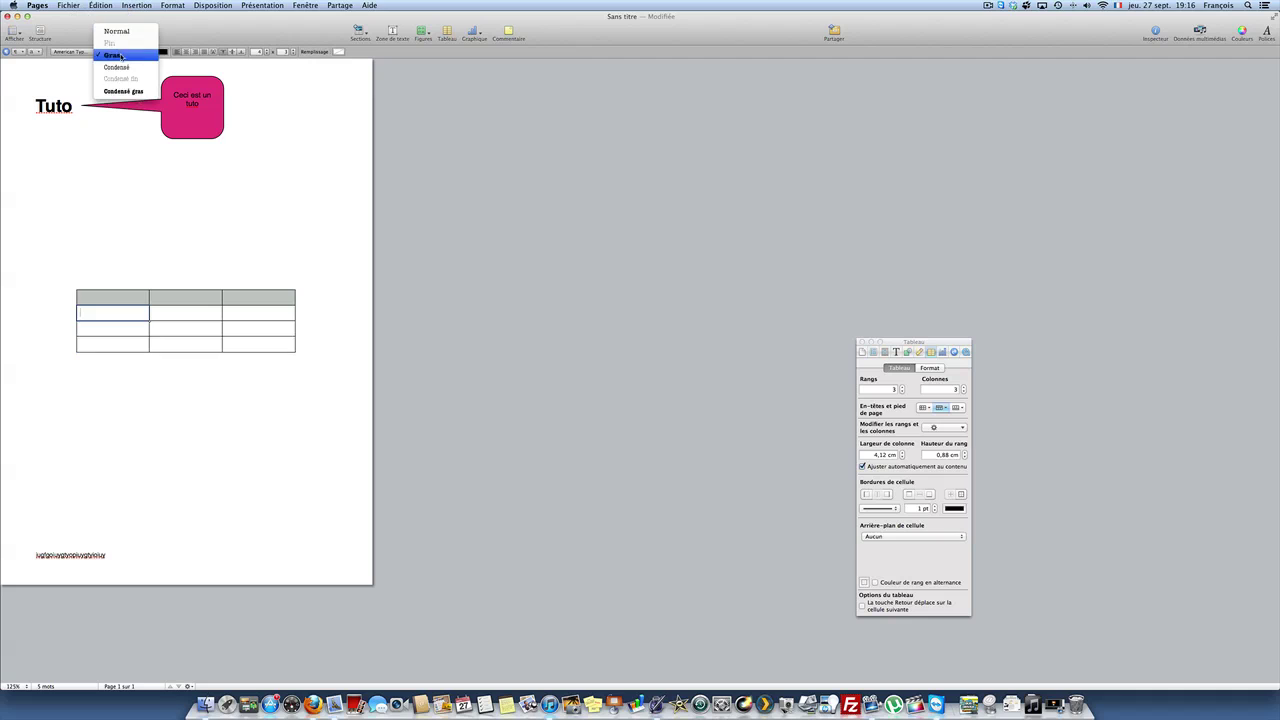
left_click(118, 52)
type("tyg")
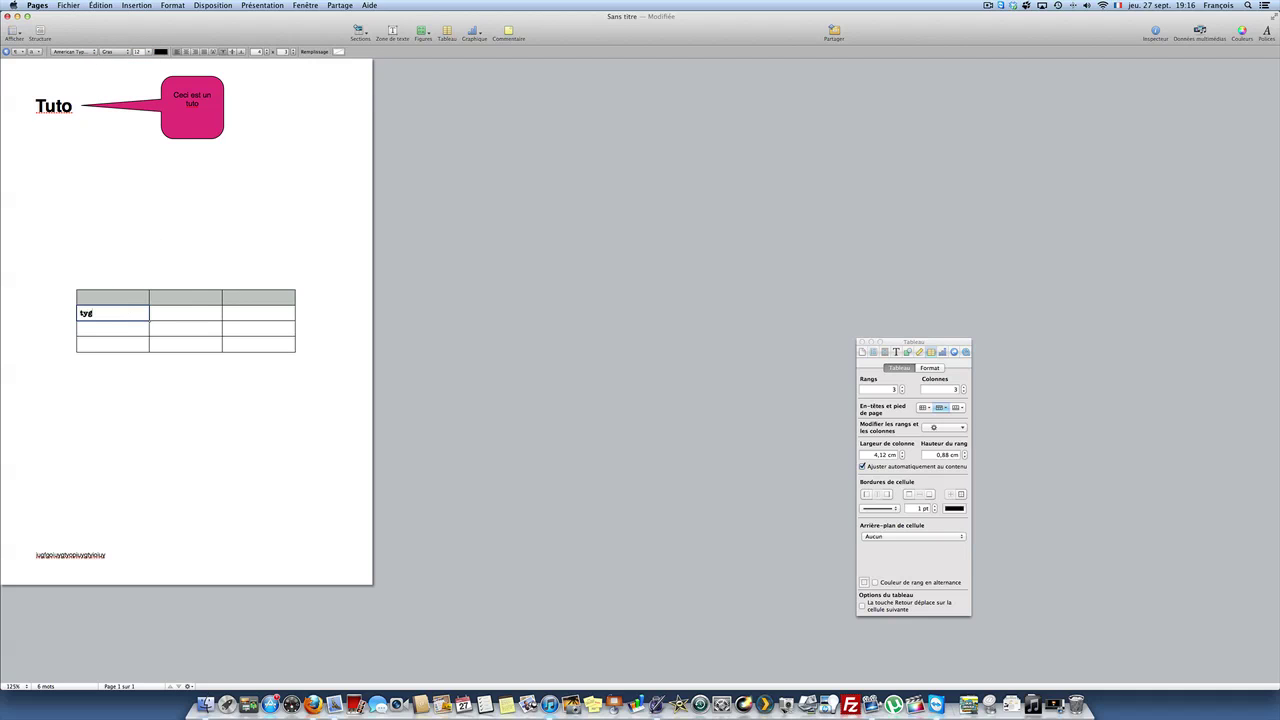
key("BackSpace")
key("BackSpace")
Apply a gradient background (Remplissage dégradé) to all cells in the table's first column
left_click_drag(126, 340, 127, 299)
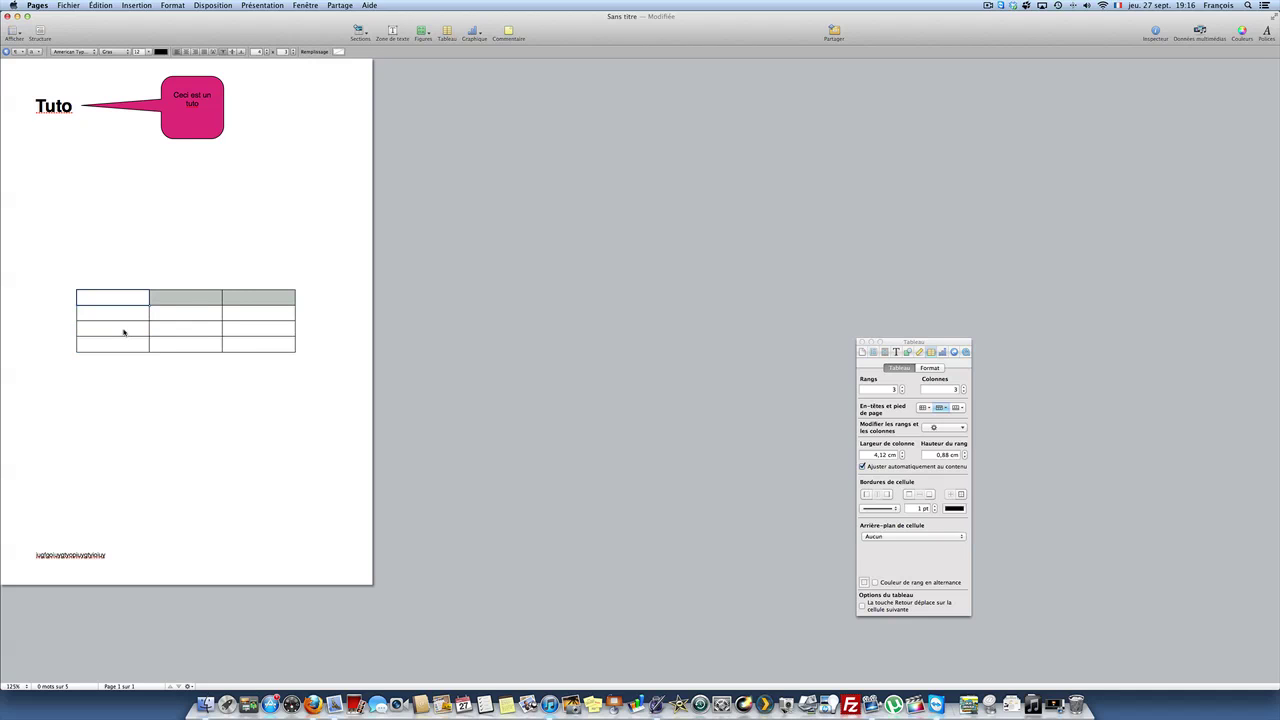
left_click_drag(120, 347, 119, 295)
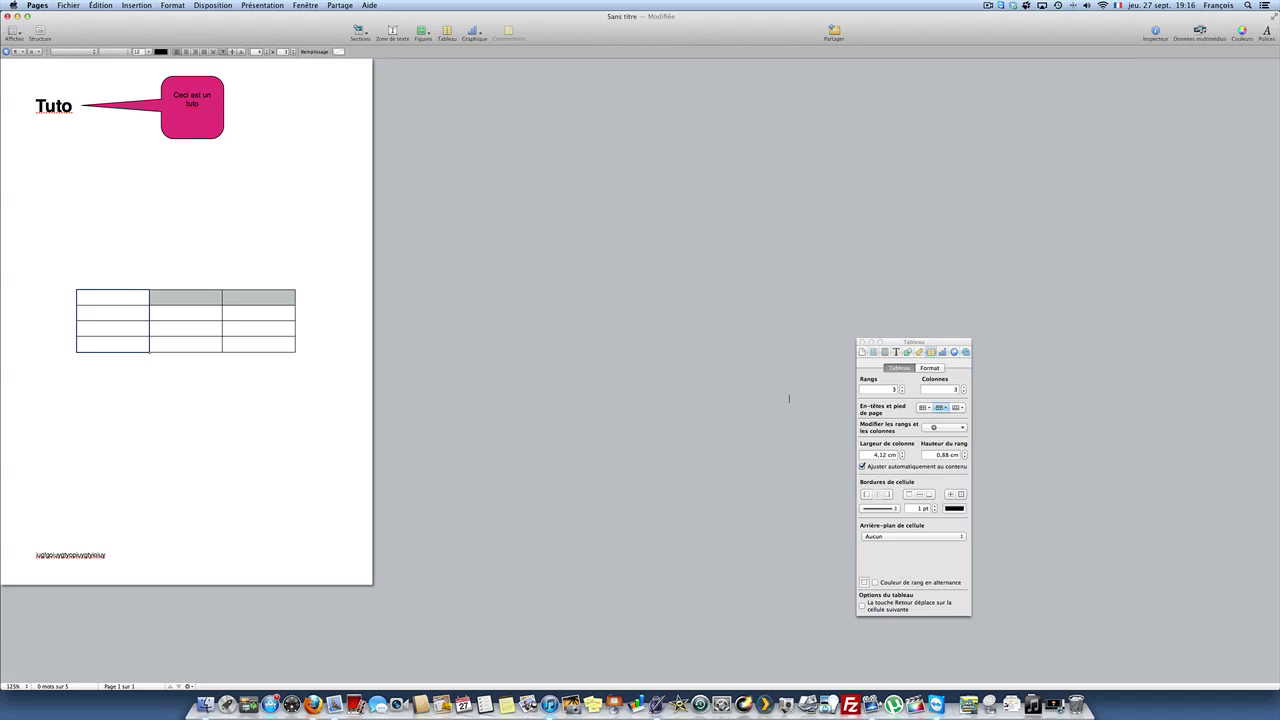
left_click(955, 508)
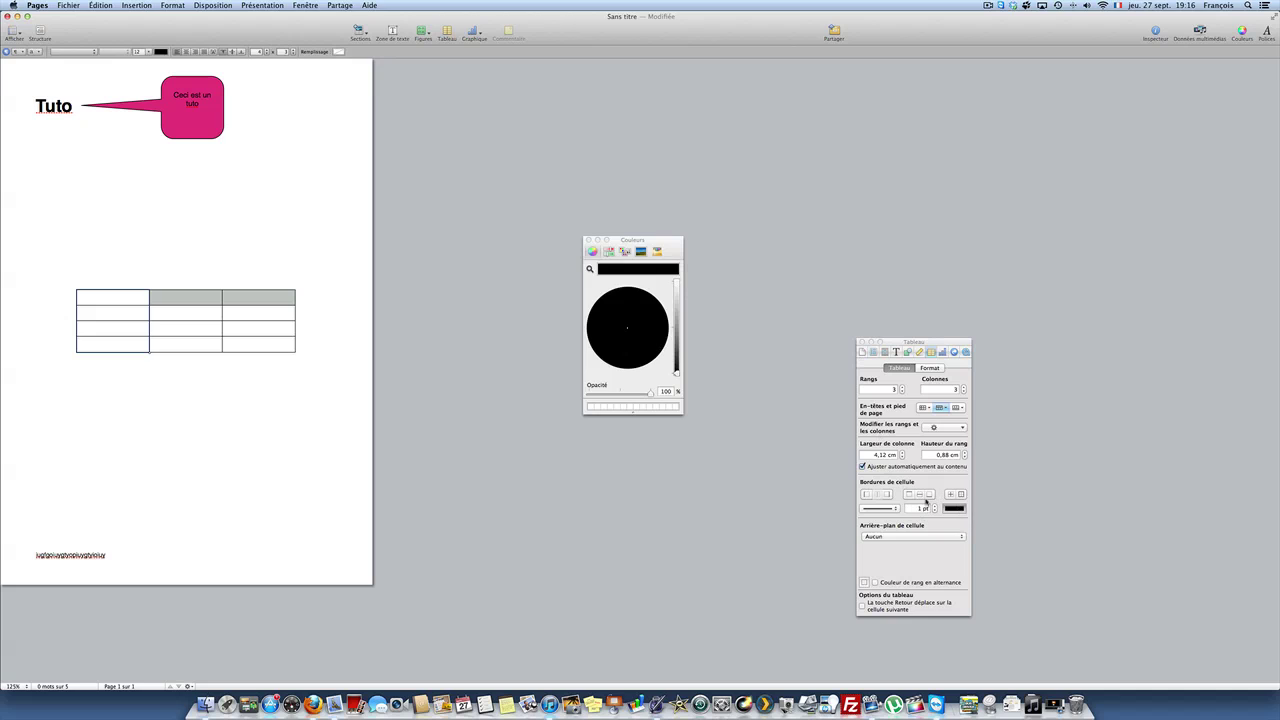
left_click(589, 240)
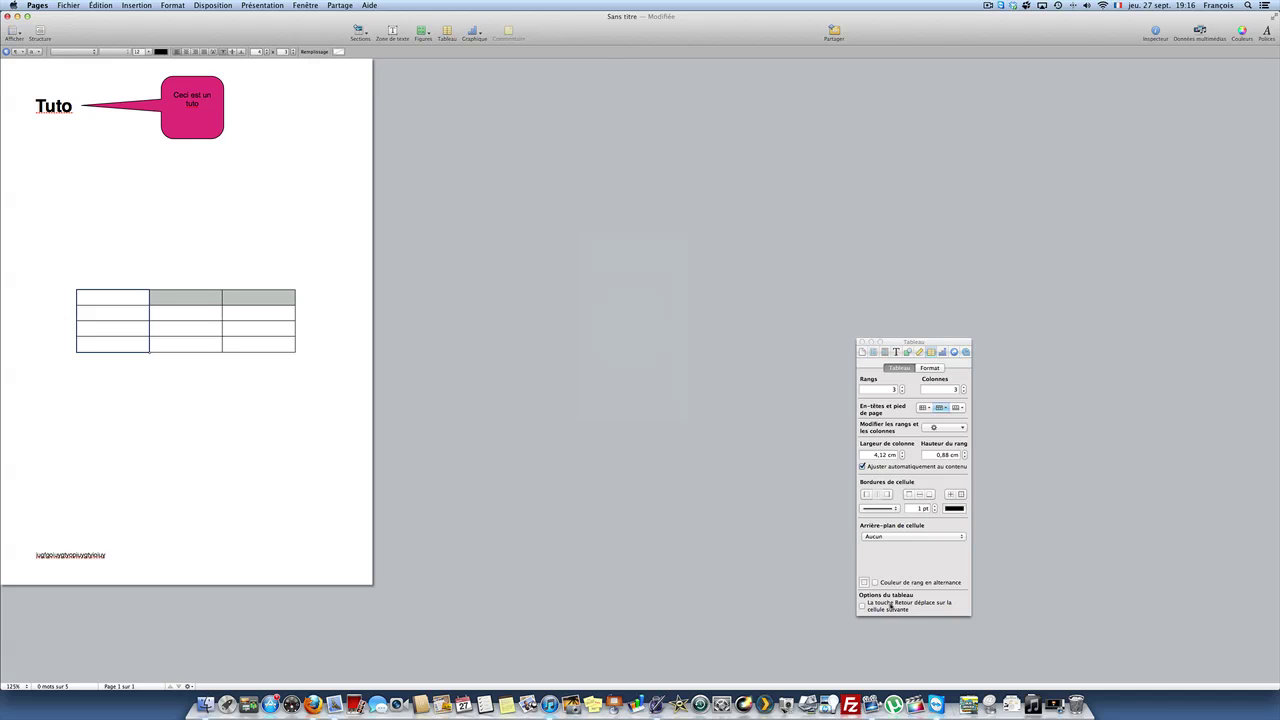
left_click(878, 538)
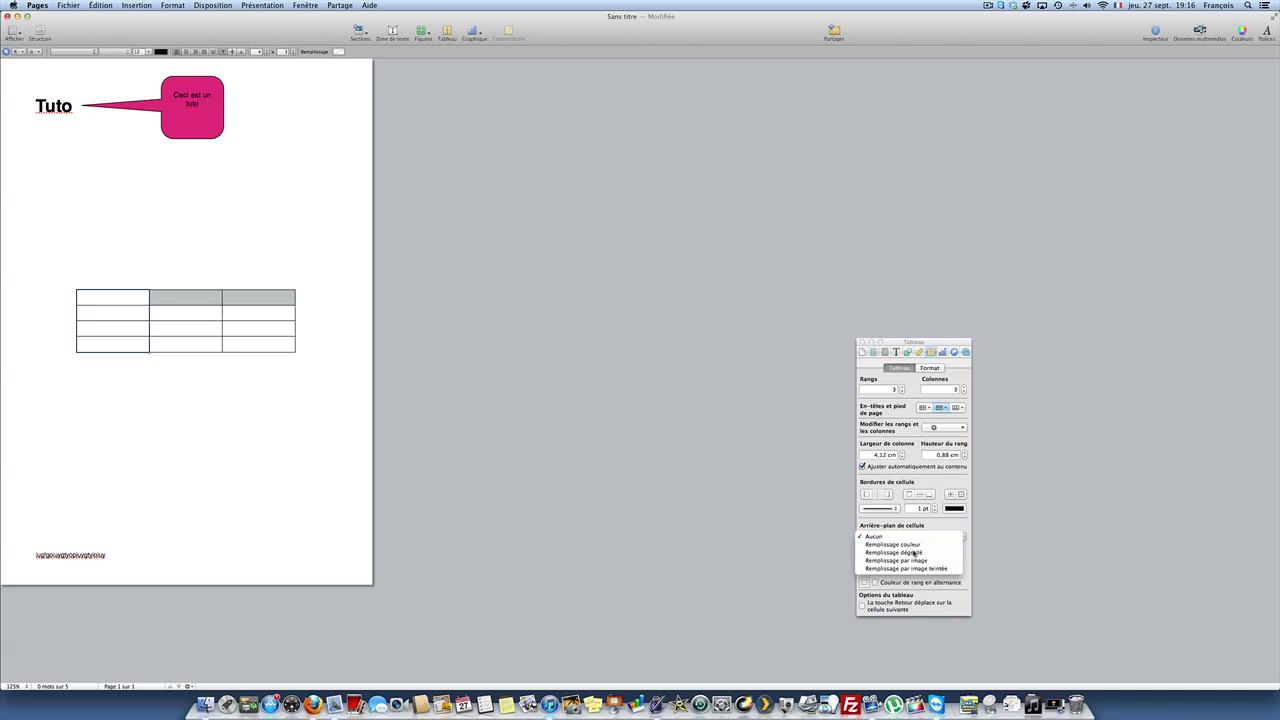
left_click(890, 552)
Set the first column's gradient to run from white to a saturated blue
left_click(877, 549)
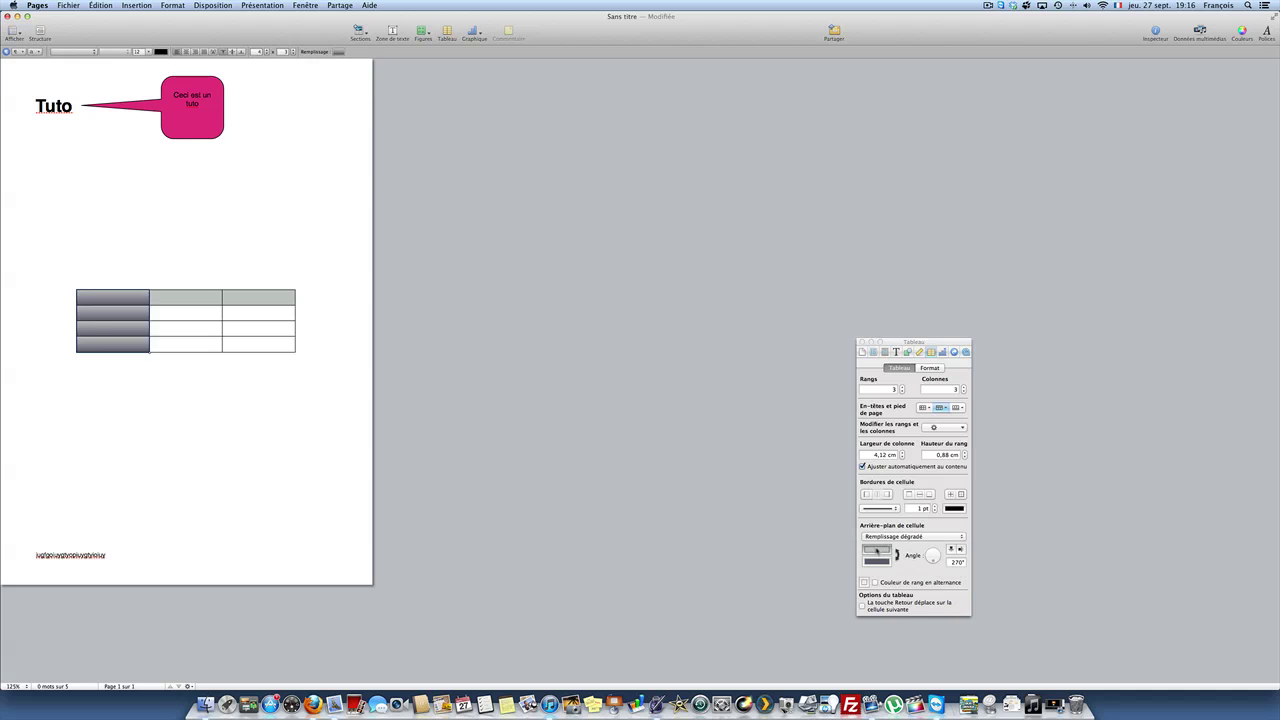
left_click_drag(677, 317, 676, 282)
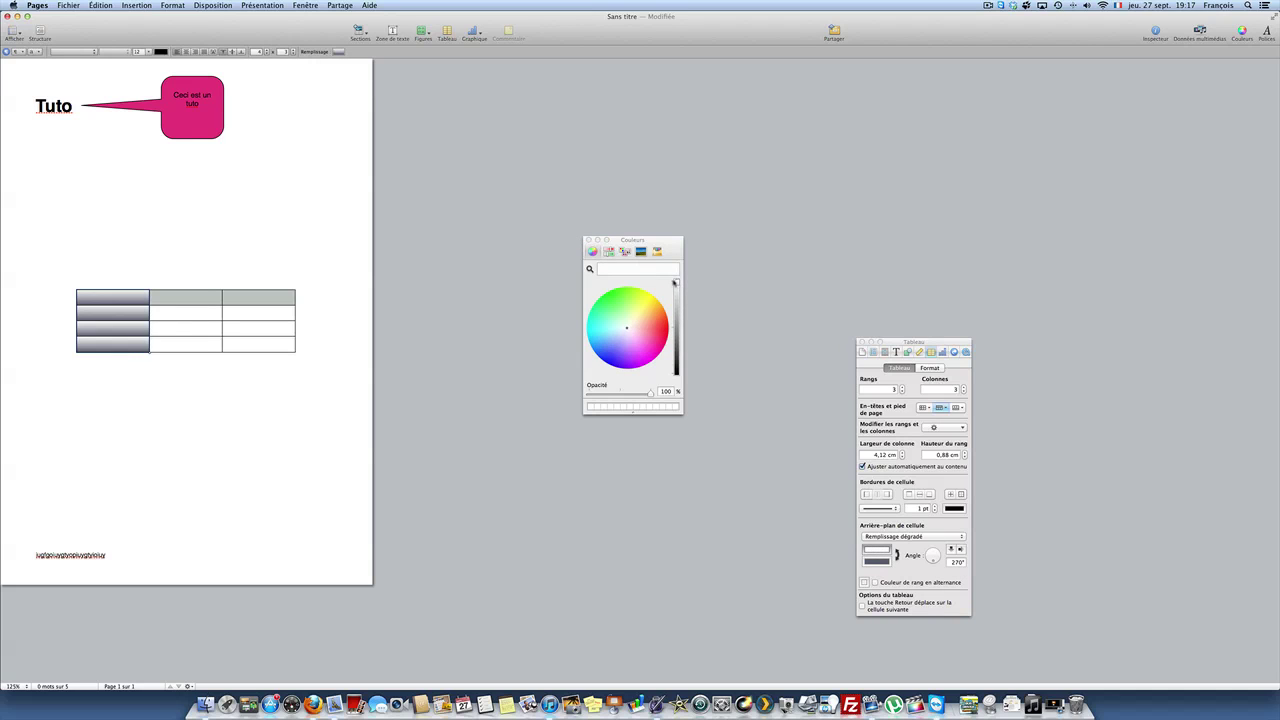
left_click(587, 240)
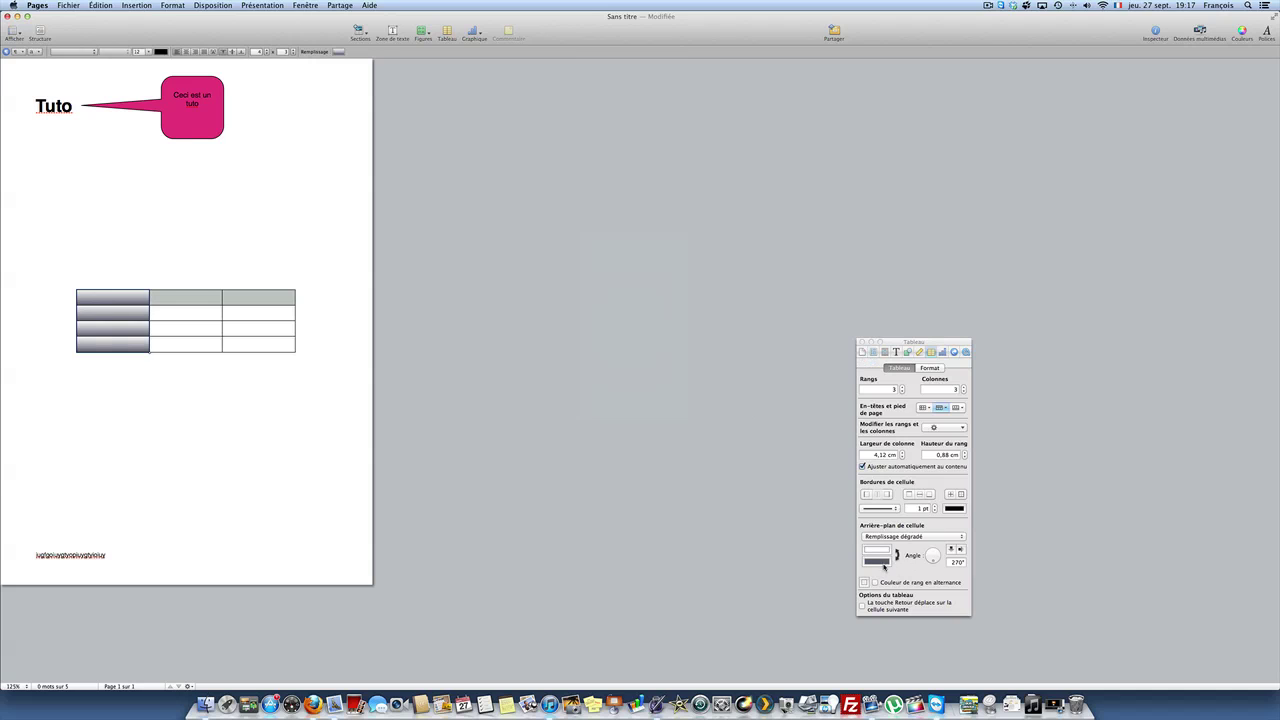
left_click(882, 562)
left_click_drag(677, 342, 676, 284)
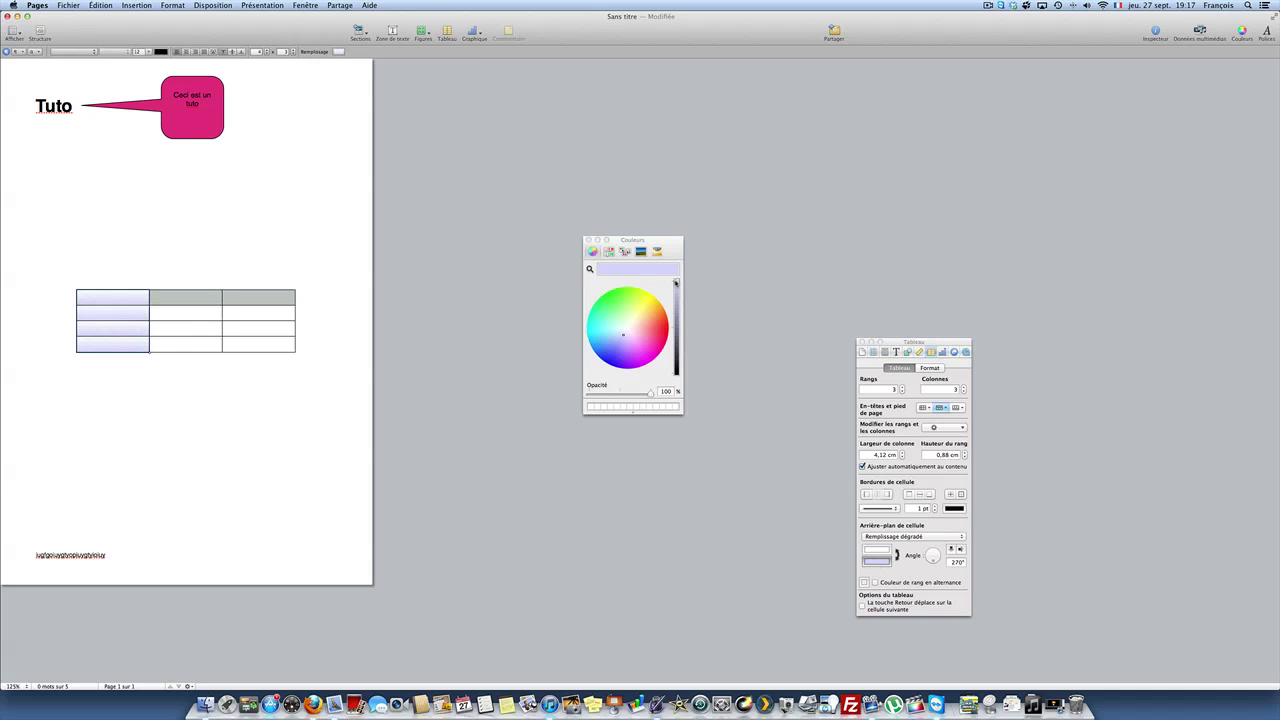
left_click(607, 360)
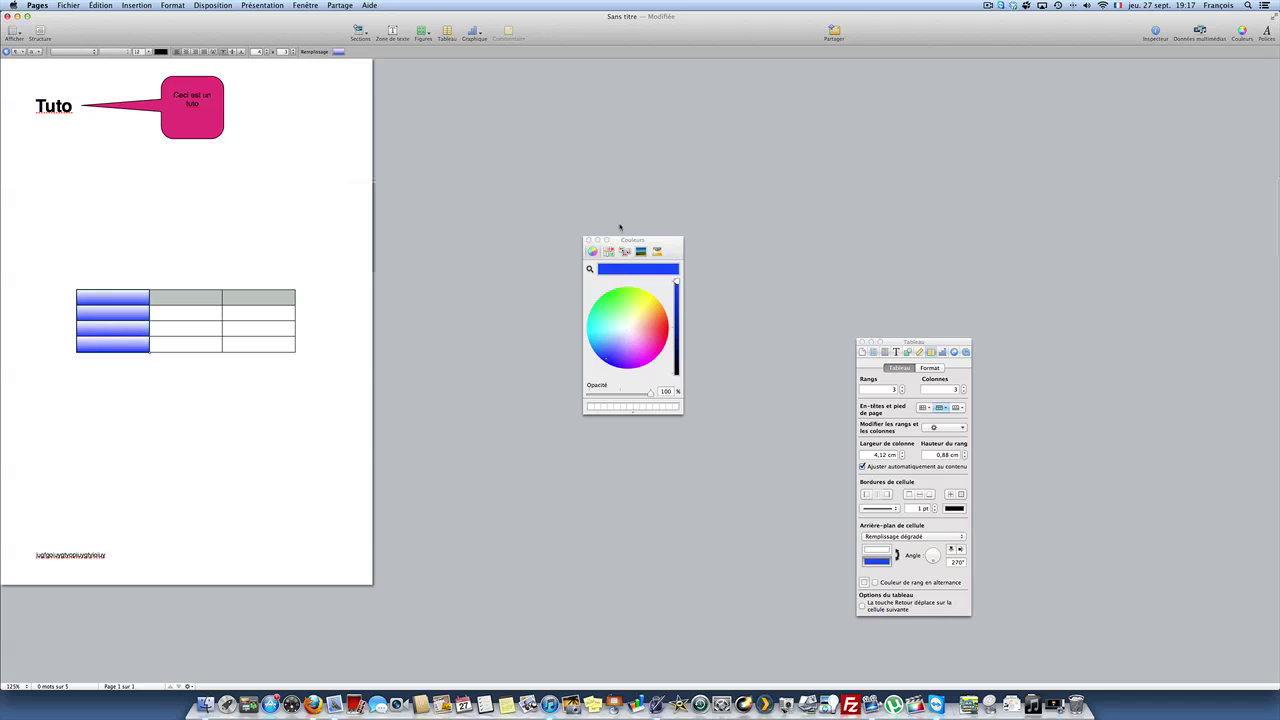
left_click(589, 241)
Enter uyyuy in the first header cell and move the table up to just below the callout
left_click(185, 407)
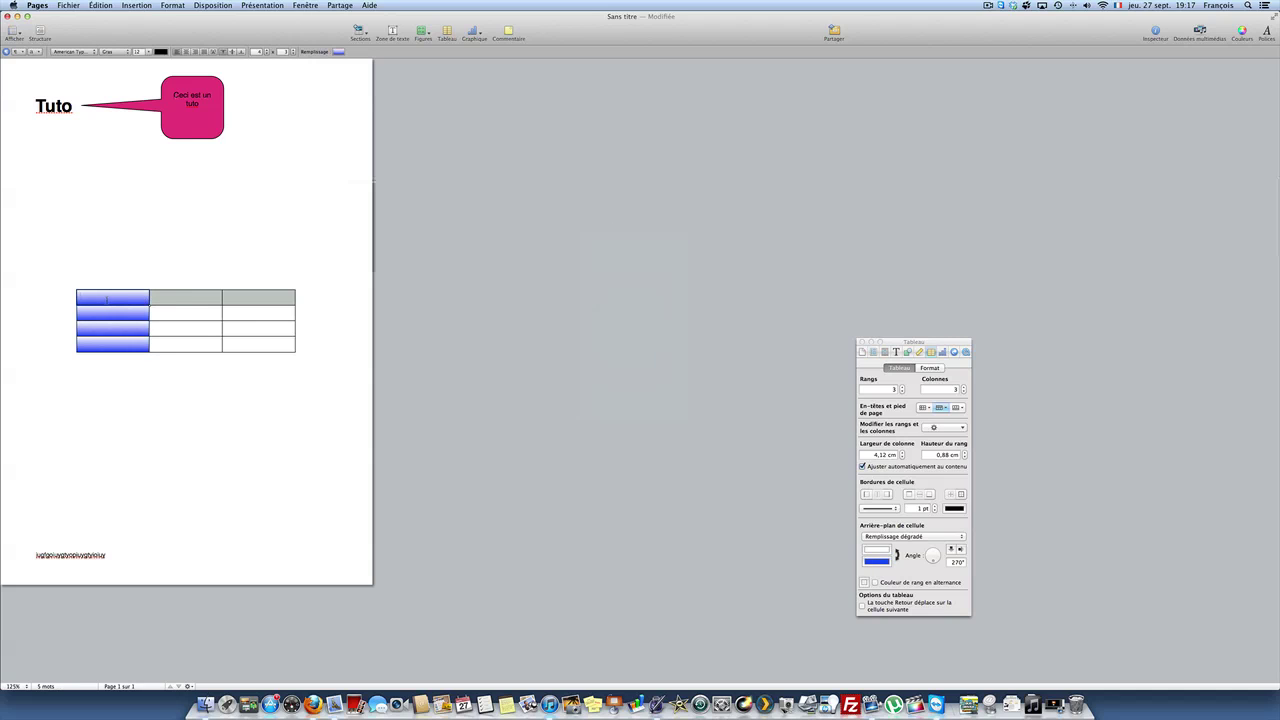
type("uyyuy")
left_click_drag(189, 329, 186, 185)
Delete the whole table from the page
left_click(183, 252)
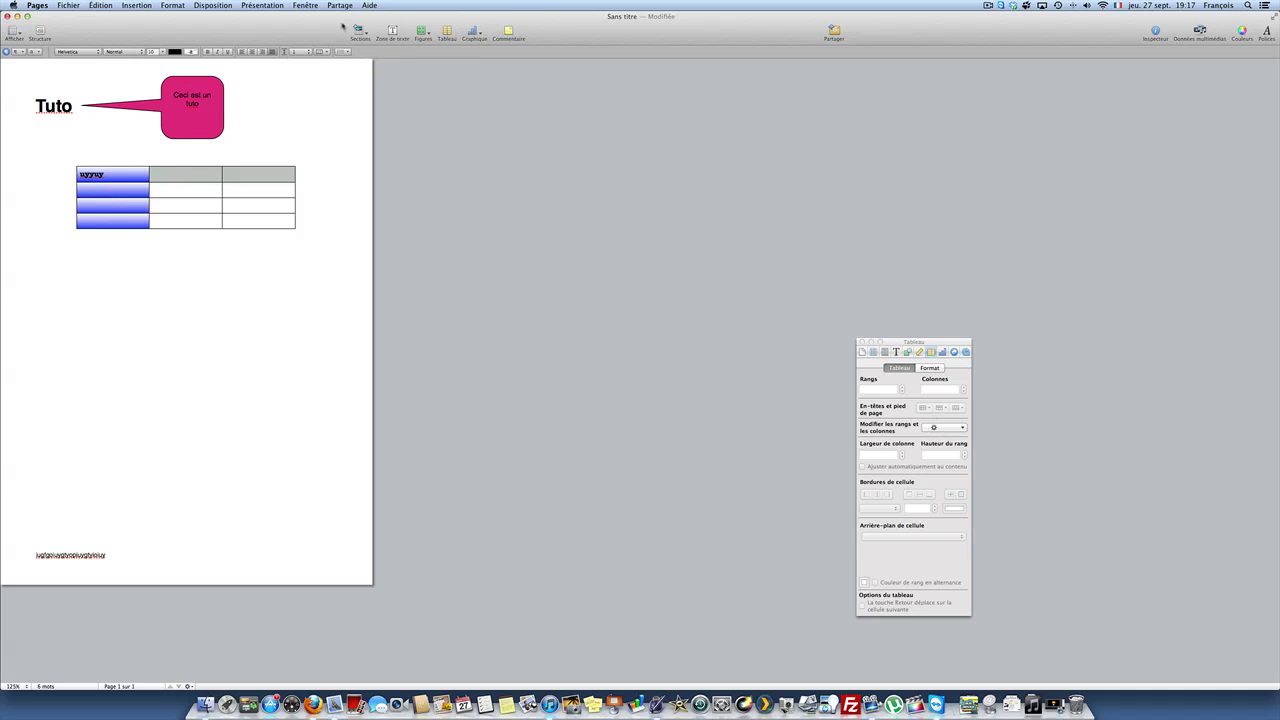
left_click(126, 171)
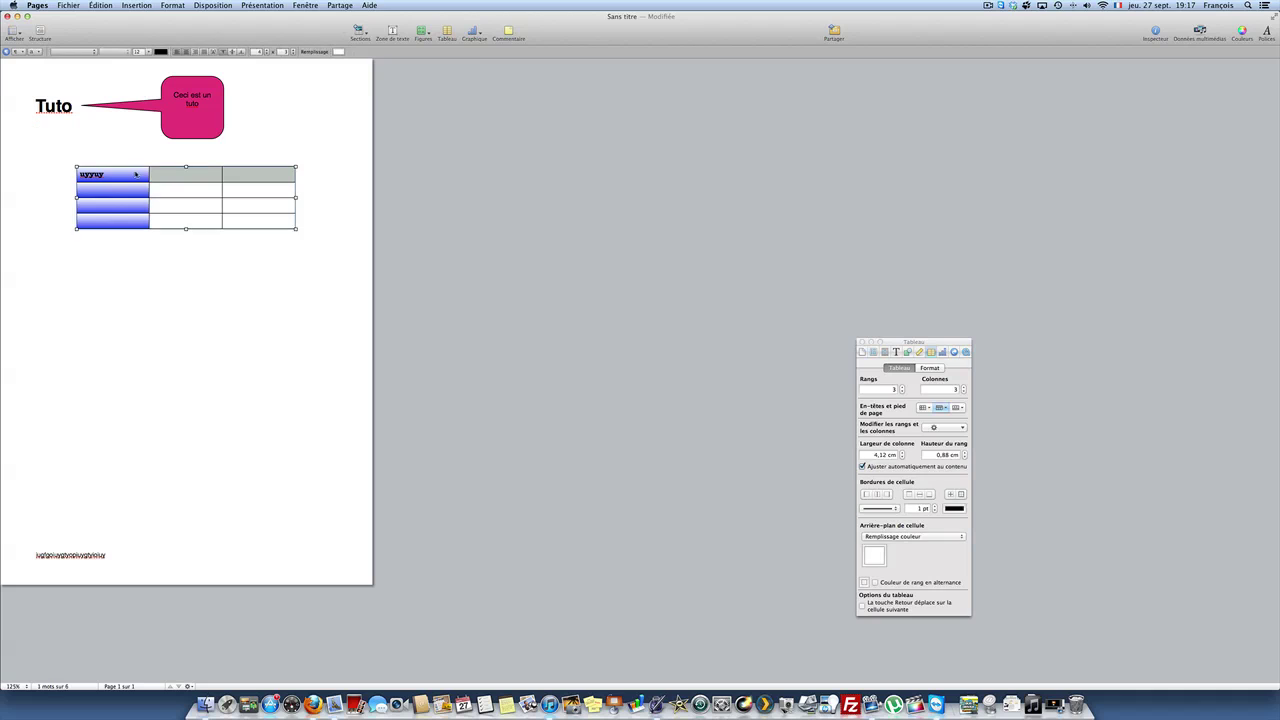
key("Delete")
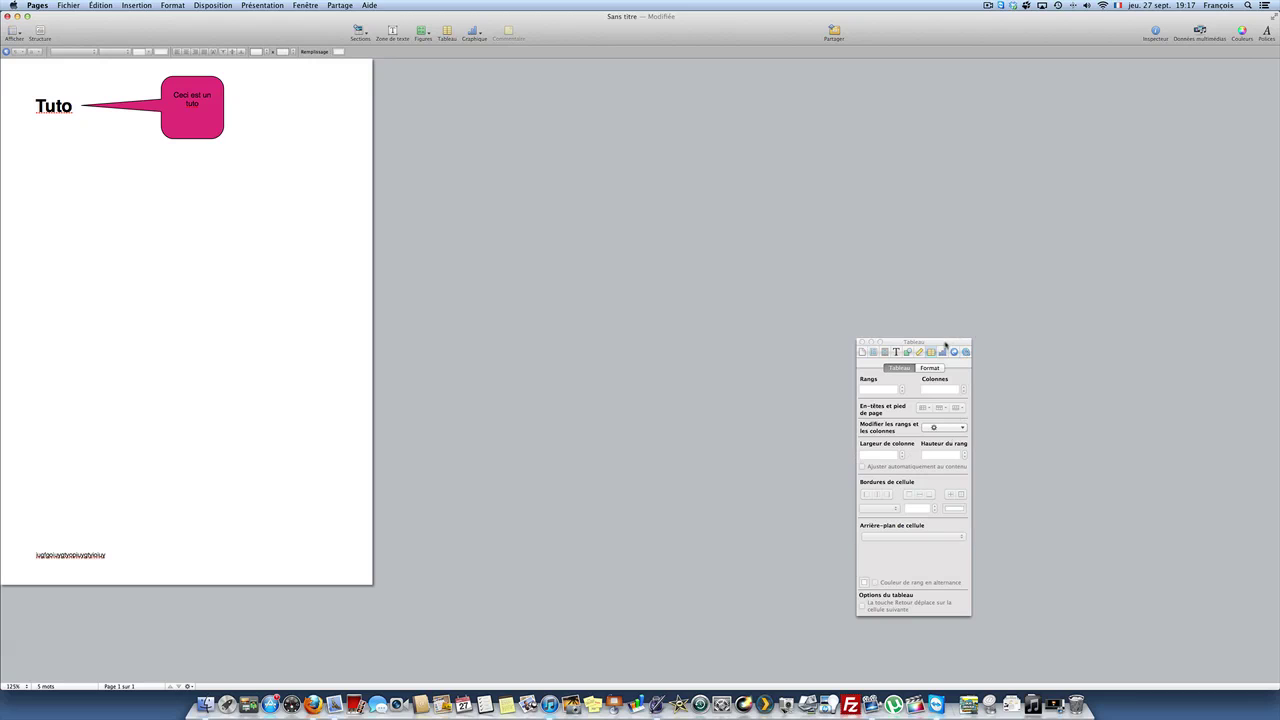
Insert a new table and set it to 8 rows and 5 columns
left_click_drag(945, 344, 907, 333)
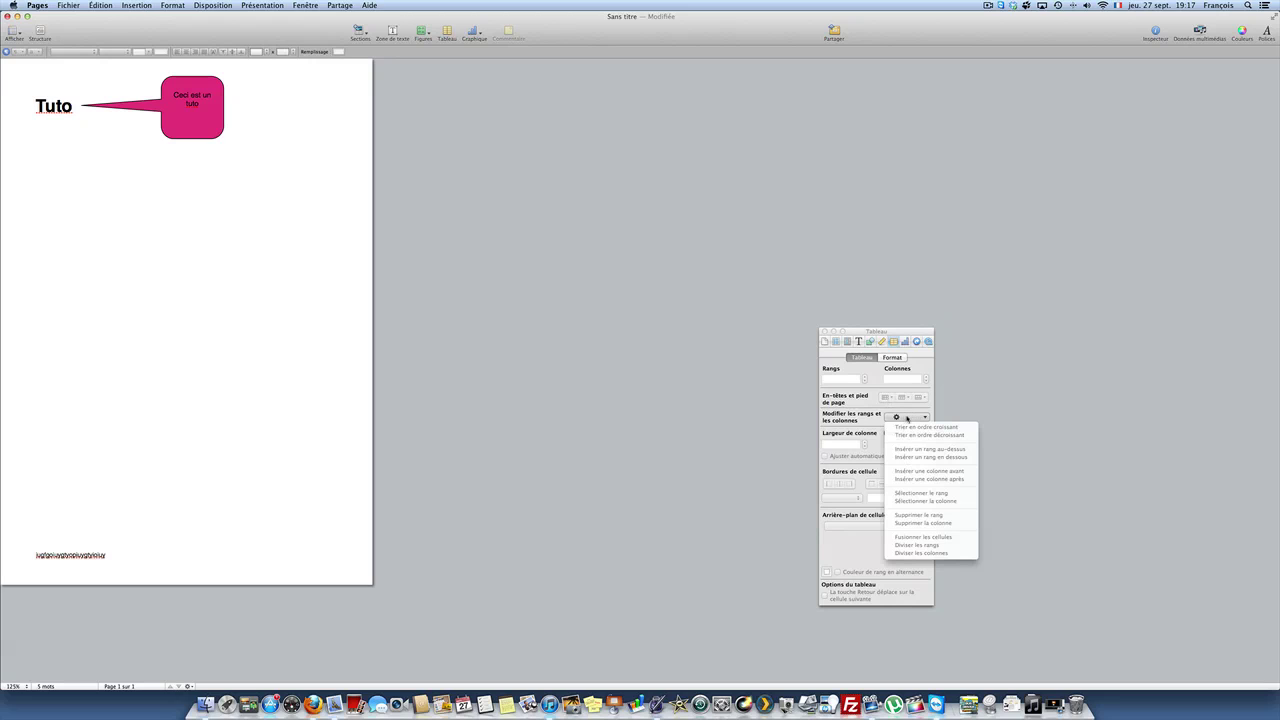
left_click(907, 419)
left_click(447, 32)
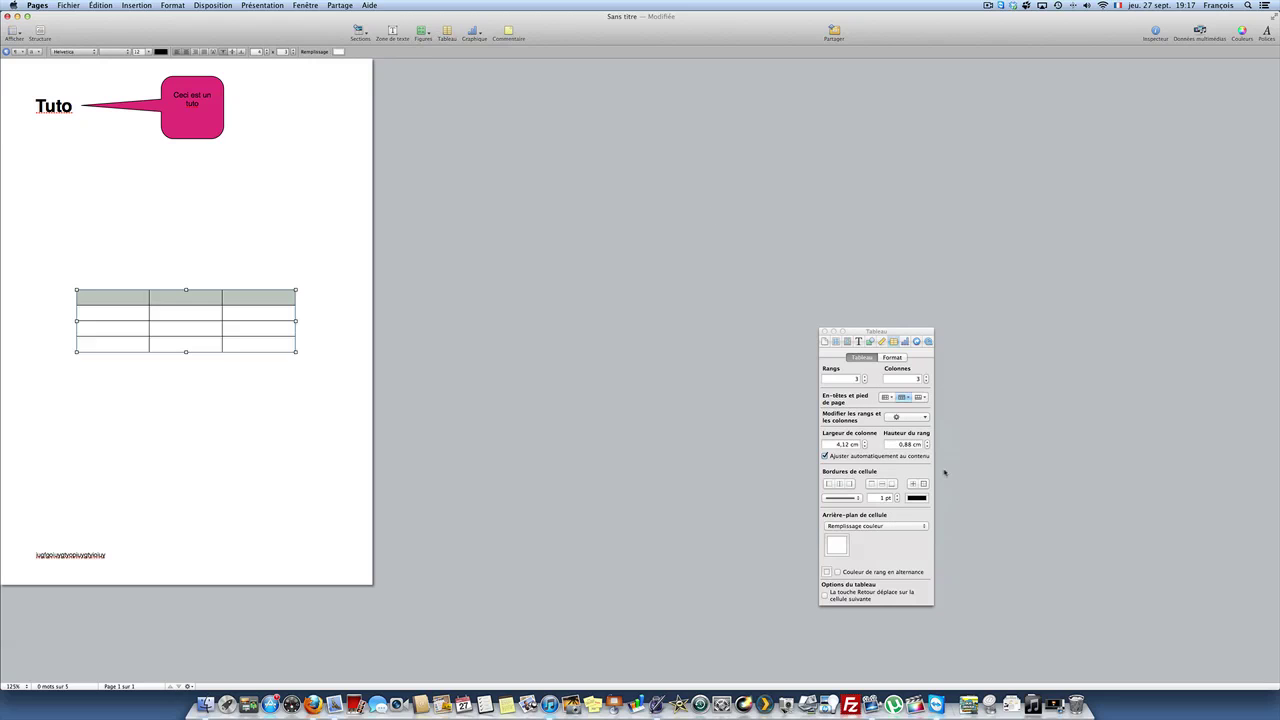
left_click(864, 377)
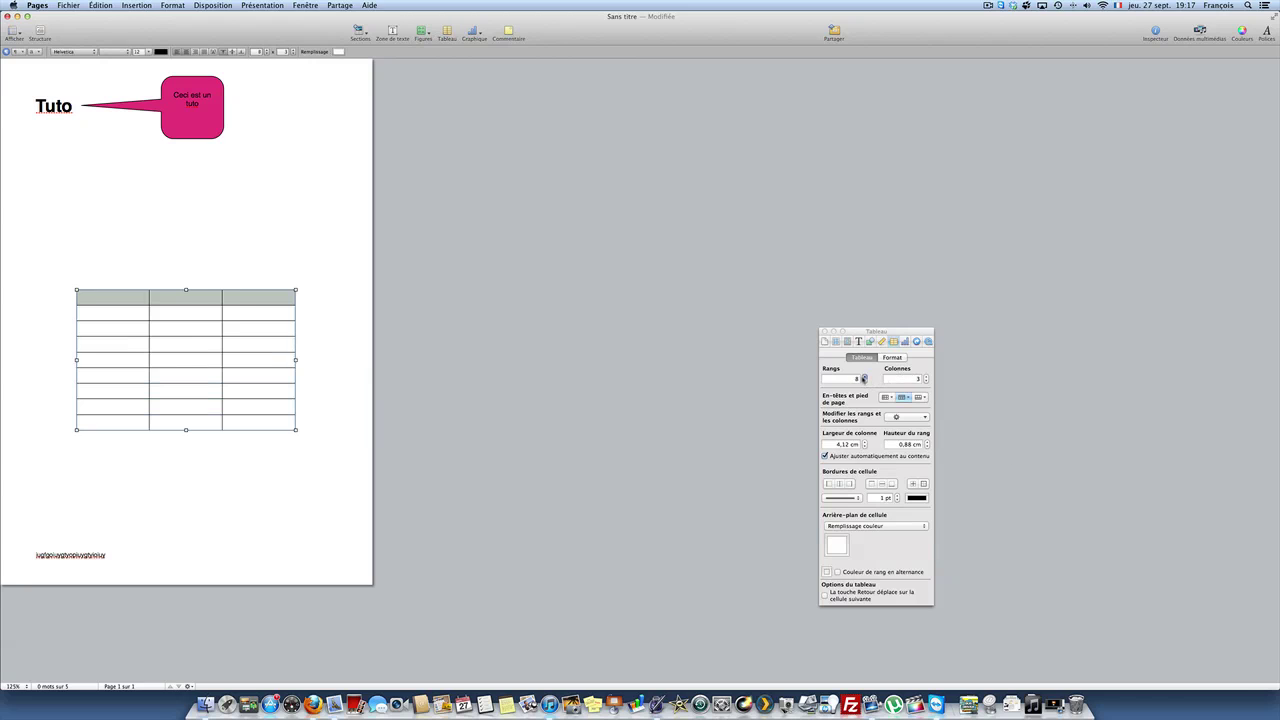
left_click(926, 377)
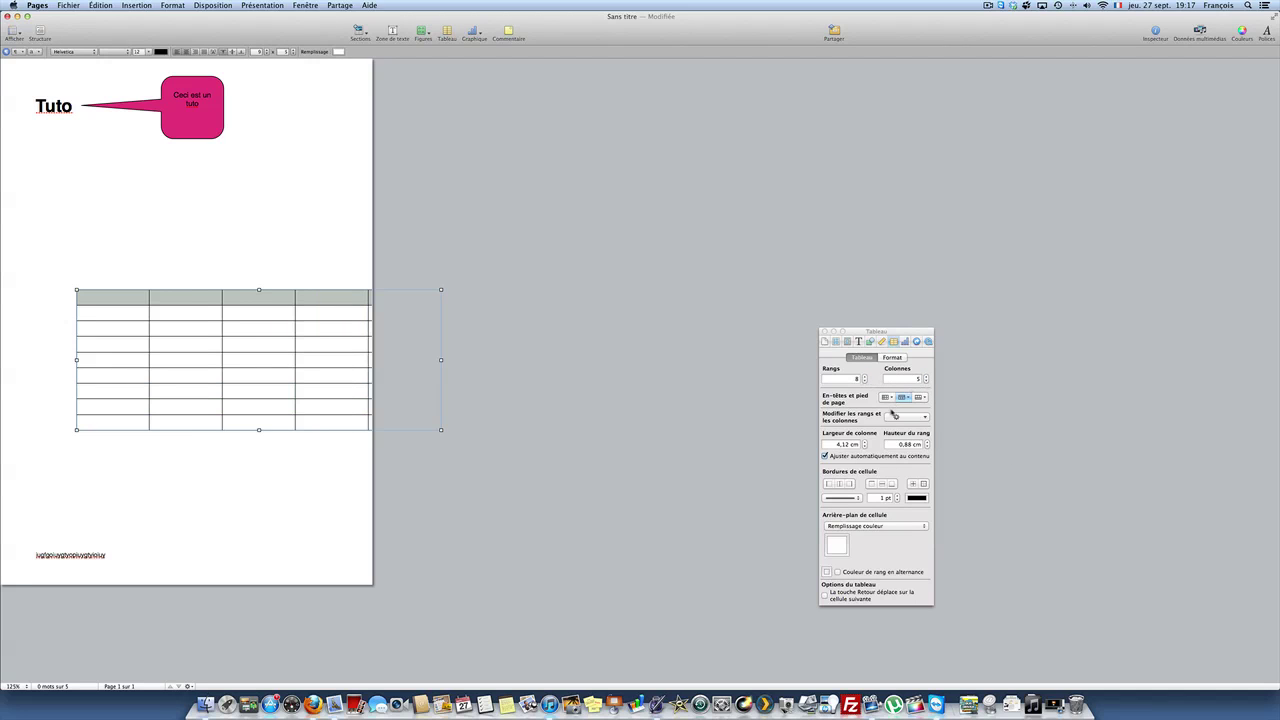
Give the table three header columns and reposition it higher on the page
left_click(888, 398)
left_click(272, 326)
left_click_drag(269, 326, 194, 306)
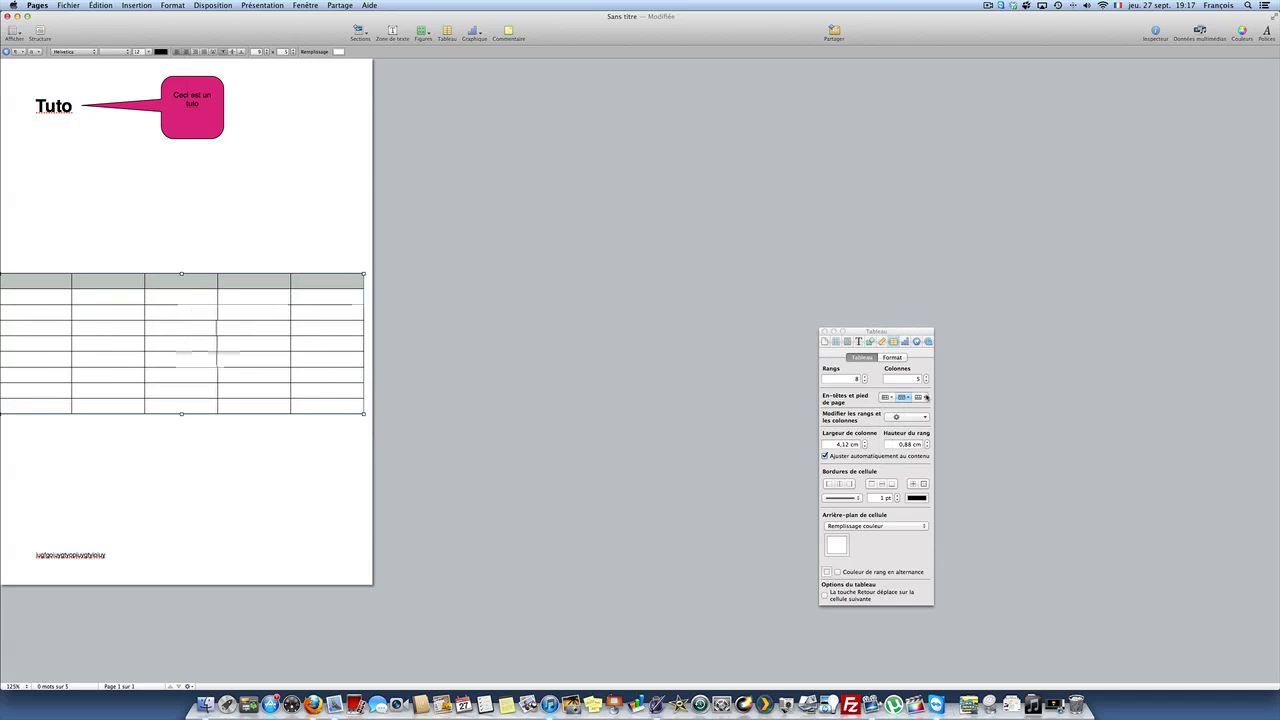
left_click(888, 399)
left_click(892, 433)
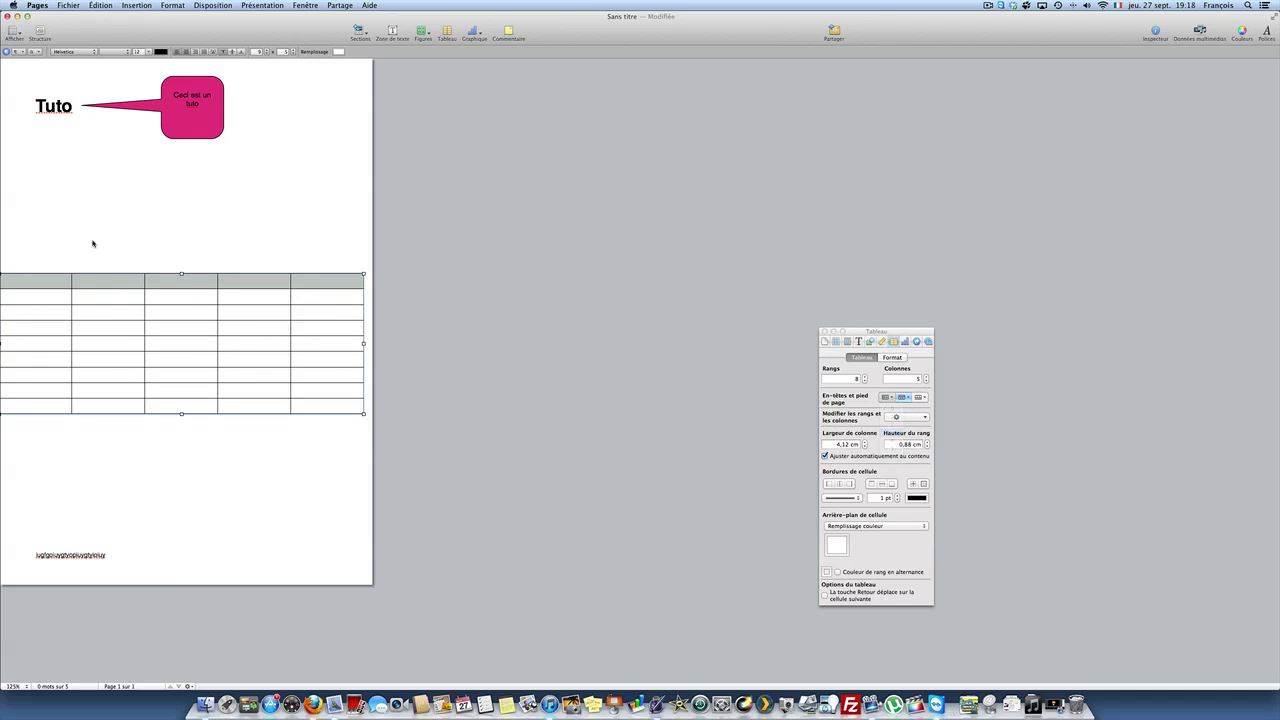
left_click_drag(229, 349, 284, 326)
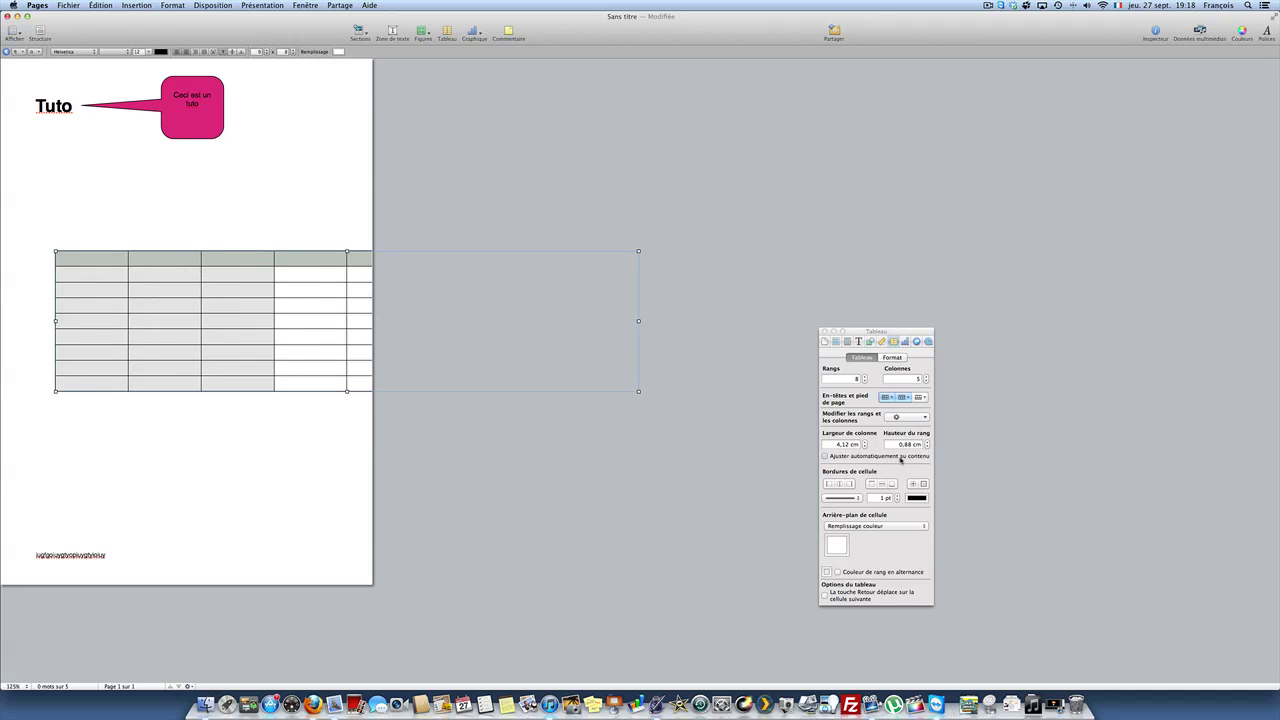
Turn on automatic fit to content for the table and make its left outer border dotted
left_click(901, 459)
left_click(829, 484)
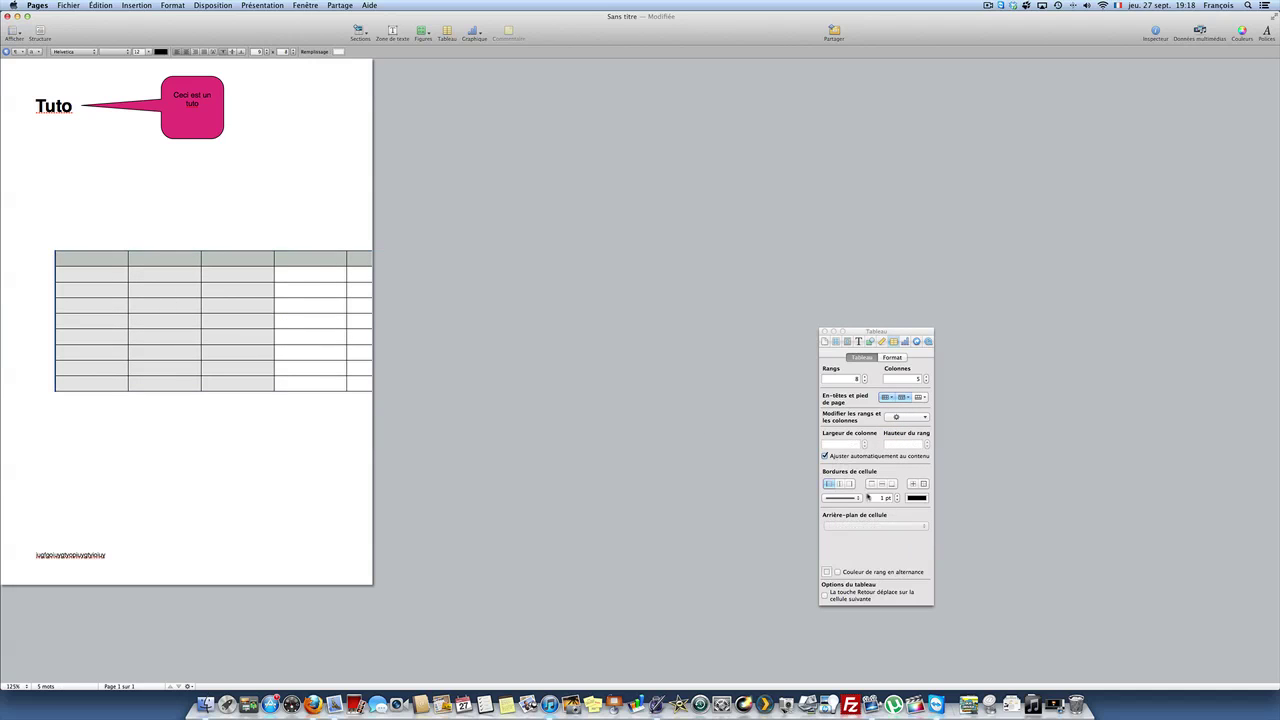
left_click(855, 499)
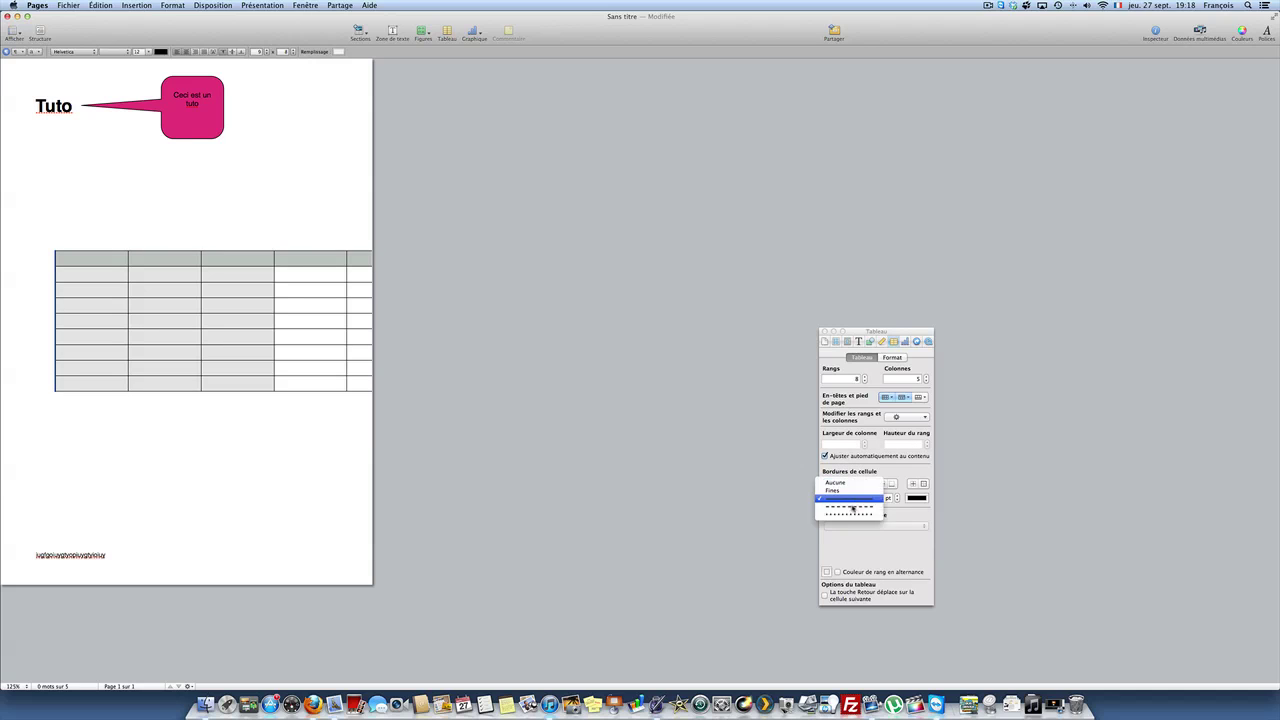
left_click(849, 513)
Thicken the table's dotted left border to 23 pt
left_click(897, 496)
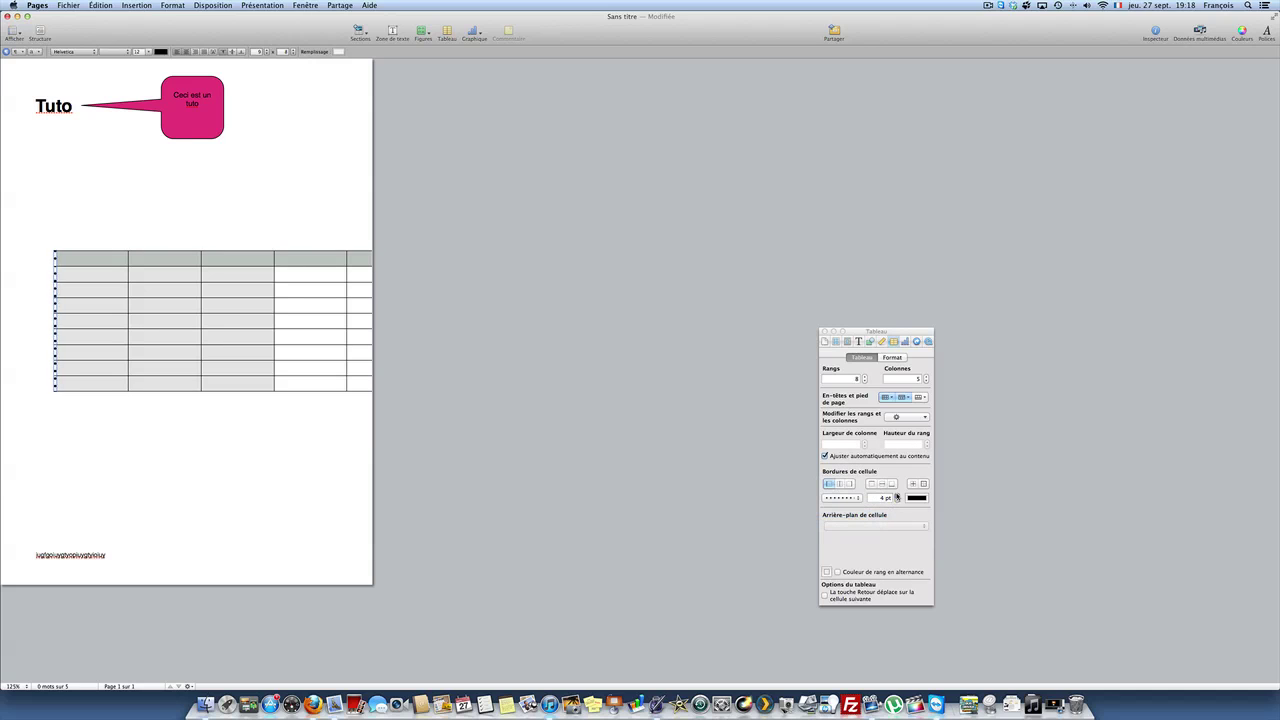
left_click(897, 496)
left_click(897, 496)
left_click(897, 496)
left_click(897, 496)
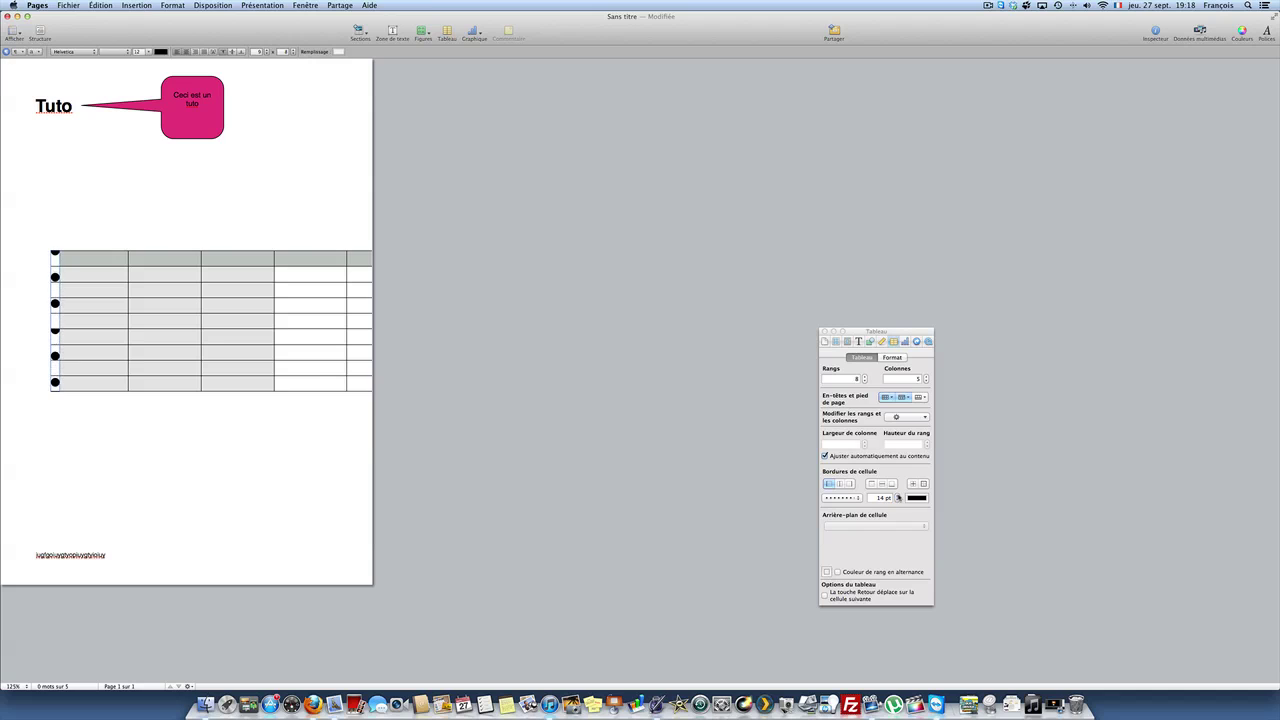
left_click(898, 496)
left_click(898, 496)
left_click(898, 496)
left_click(898, 496)
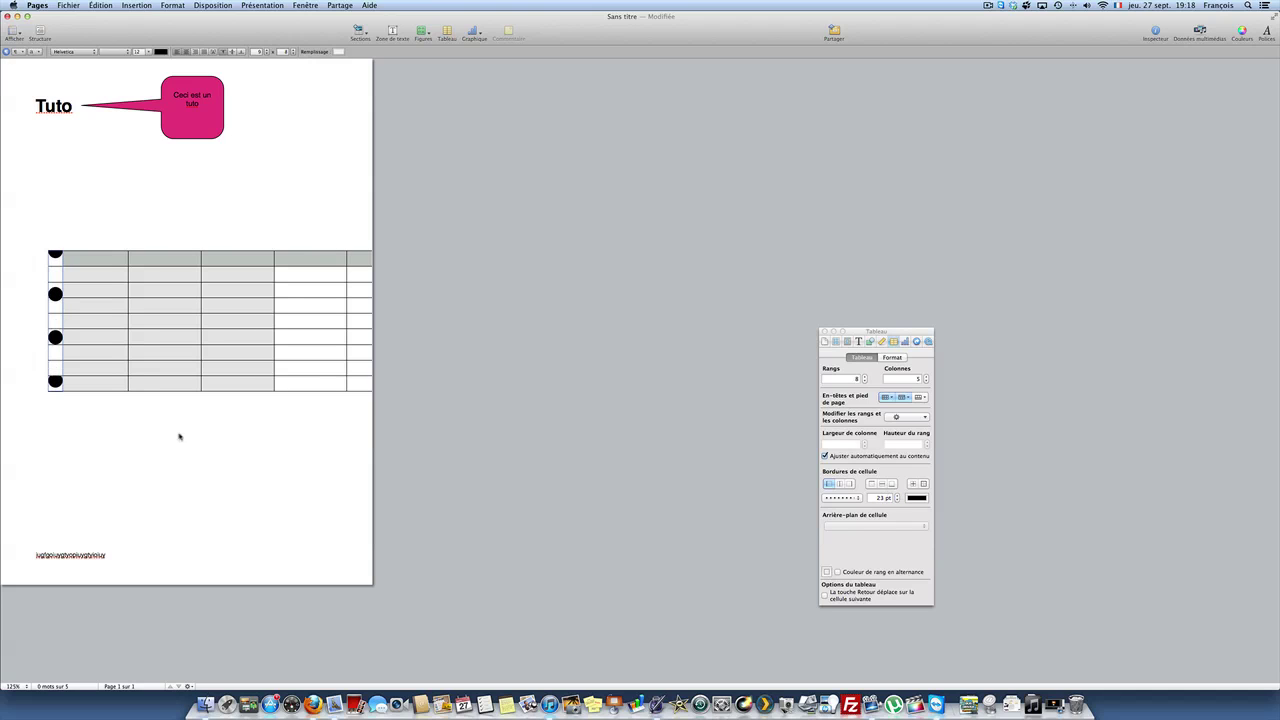
Narrow the table to columns about 0.99 cm wide so it fits on the page below the callout
left_click(286, 351)
left_click_drag(280, 320, 247, 268)
mouse_move(22, 267)
left_mouse_down()
mouse_move(388, 262)
mouse_move(267, 220)
mouse_move(137, 207)
left_mouse_up()
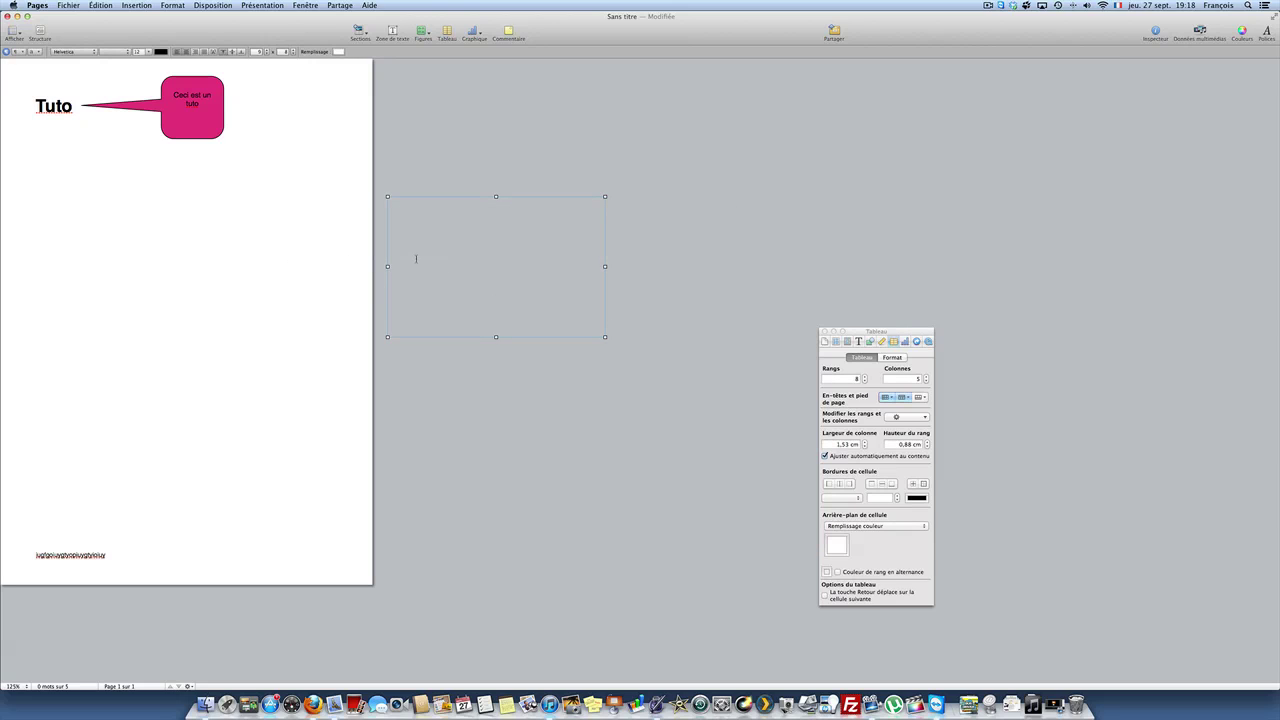
left_click_drag(387, 266, 153, 272)
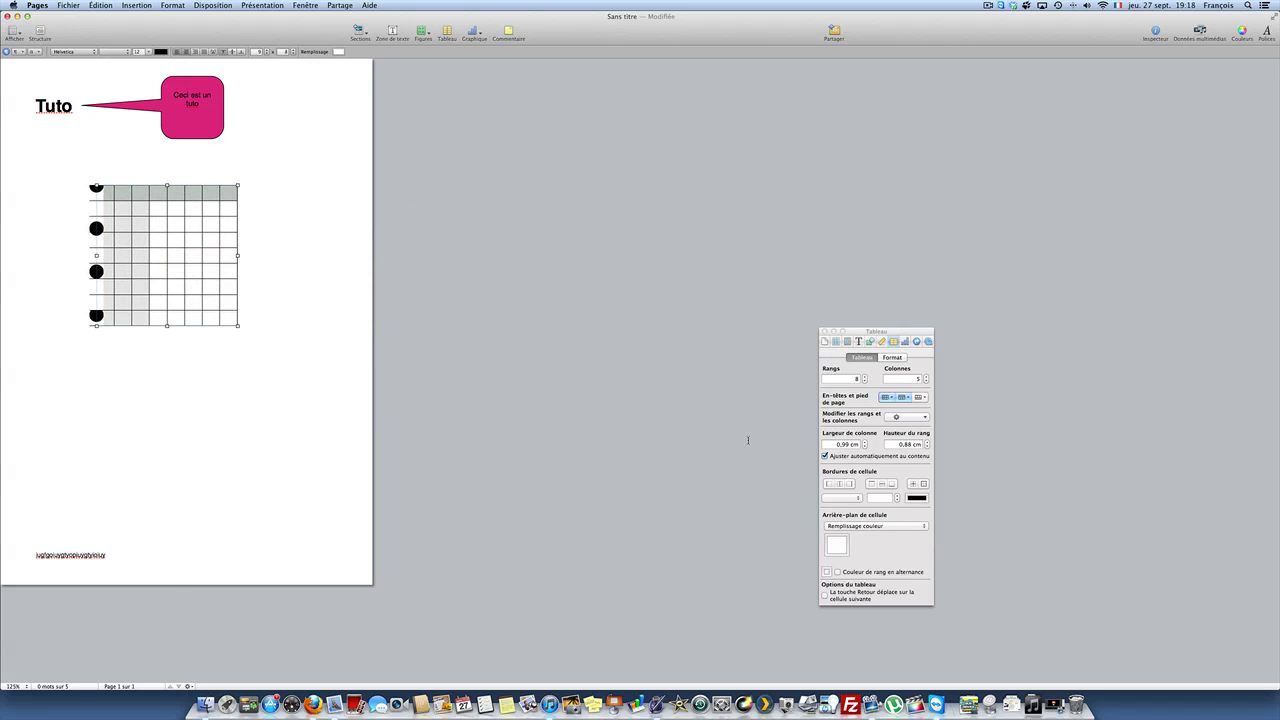
Set all of the table's cell borders to none (Aucune) and reopen the border style choices
left_click(841, 497)
left_click(838, 498)
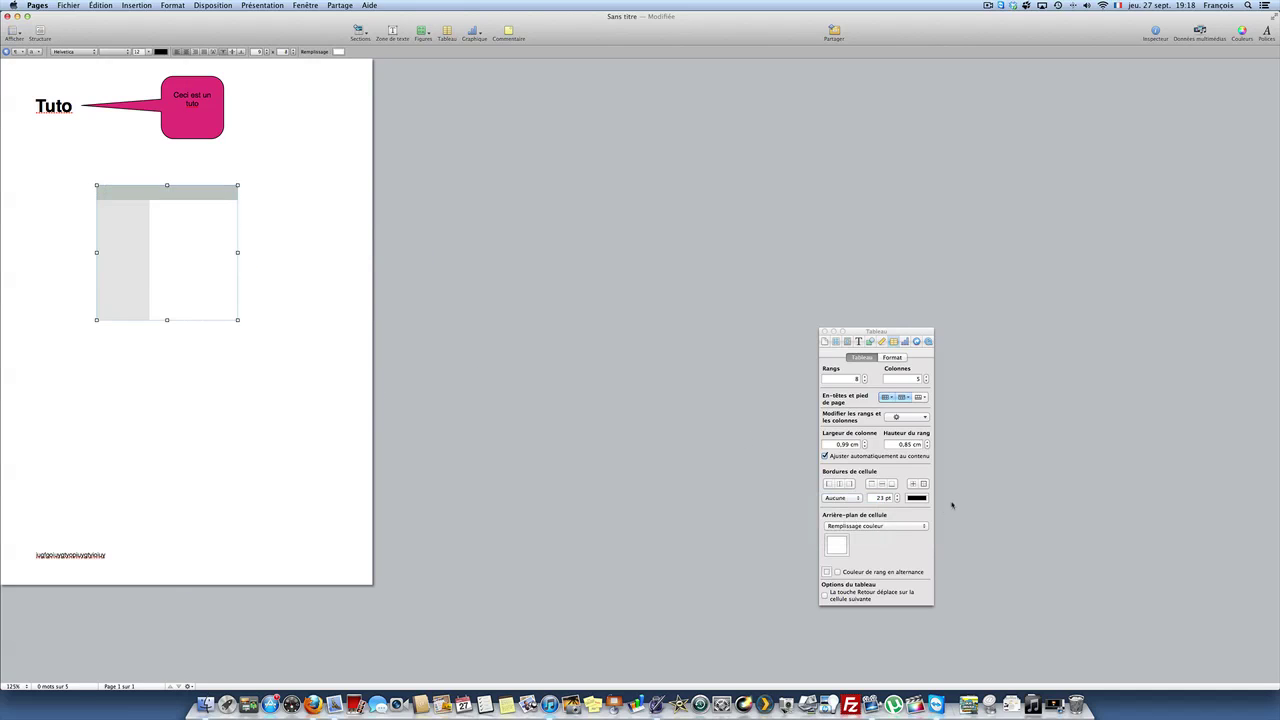
left_click(272, 286)
left_click(189, 283)
left_click(185, 269)
left_click(243, 265)
left_click(200, 270)
left_click(856, 498)
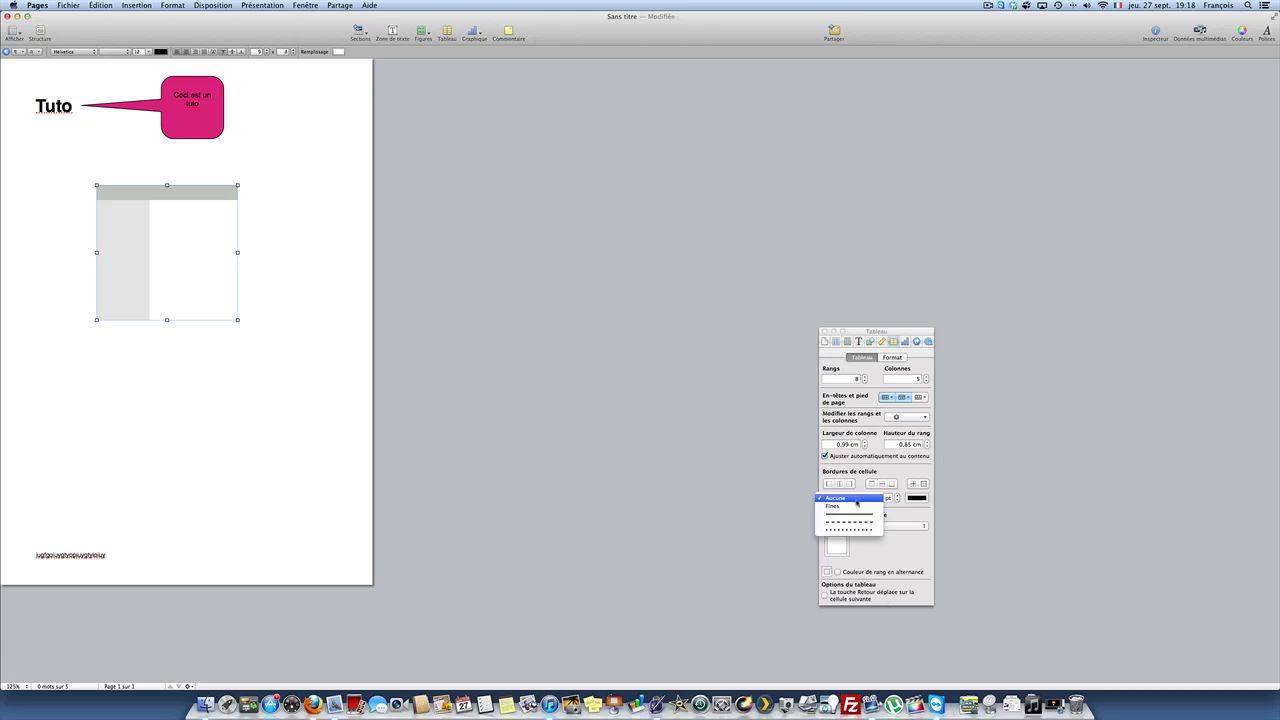
Delete the borderless table from the page
left_click(278, 321)
left_click(176, 312)
key("Delete")
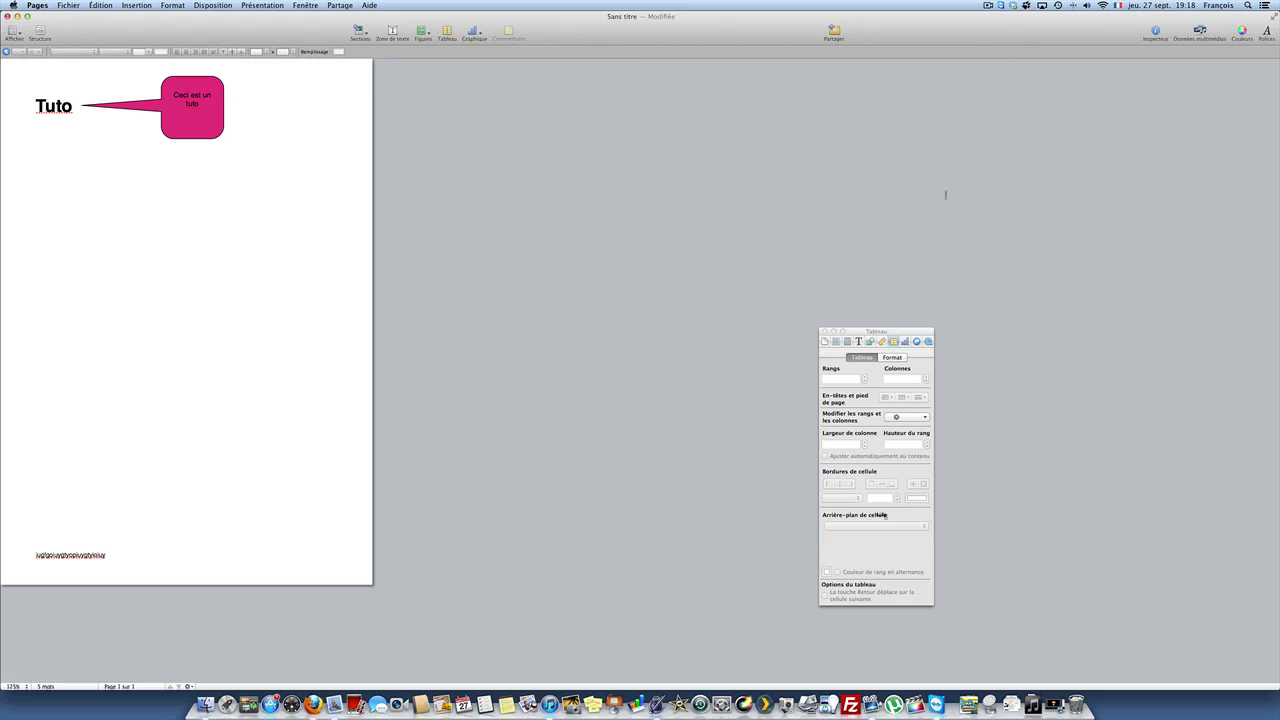
Place the callout in the background (En arrière-plan) with background objects selectable, and move it to the middle of the page
left_click(829, 344)
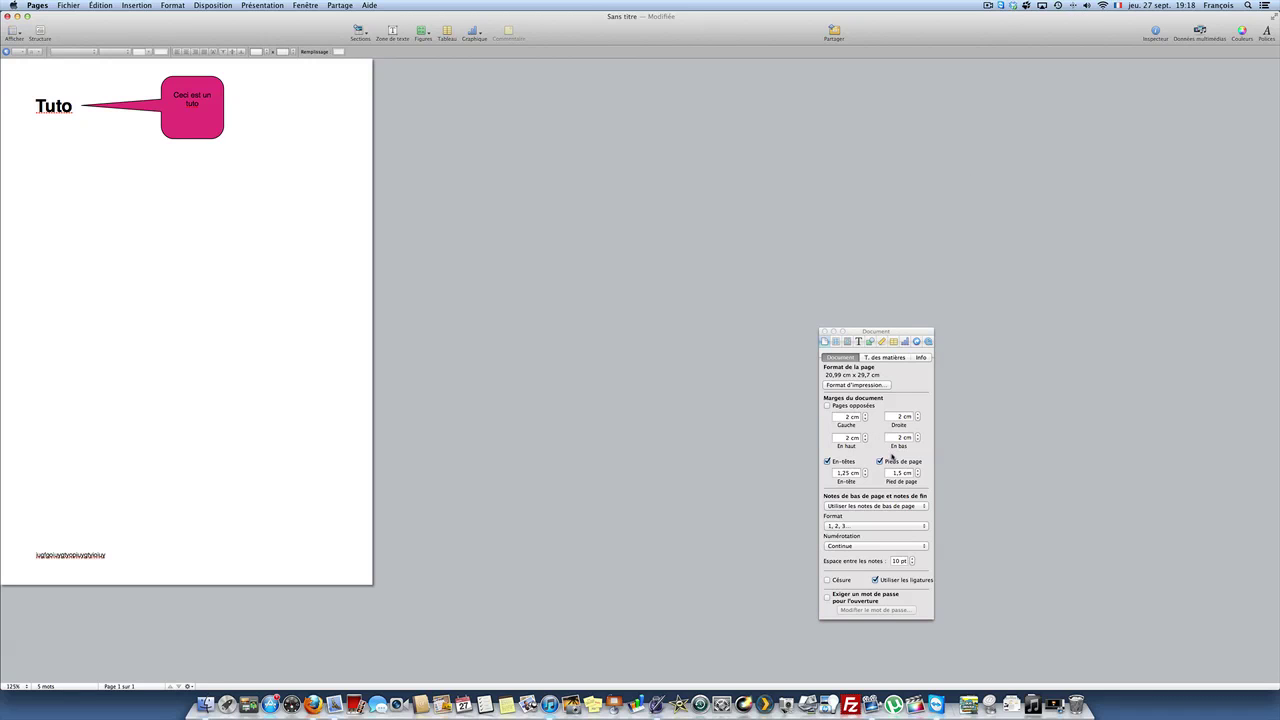
left_click(838, 344)
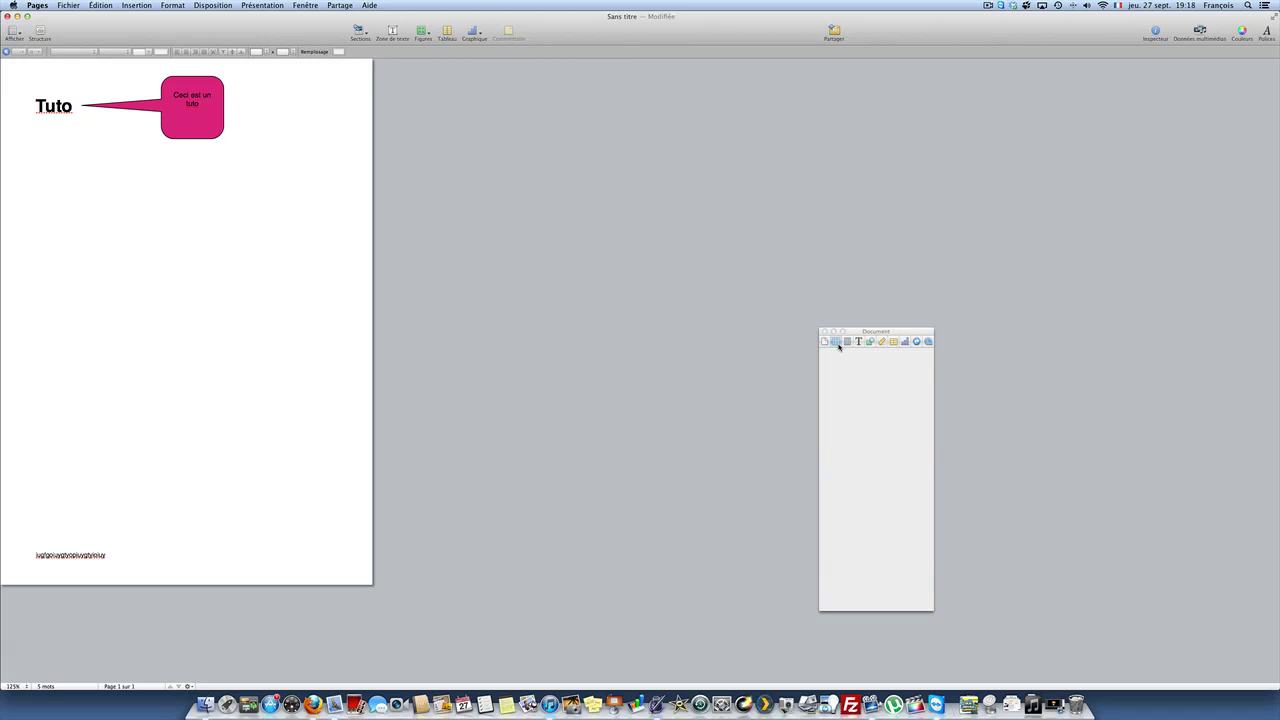
left_click(846, 342)
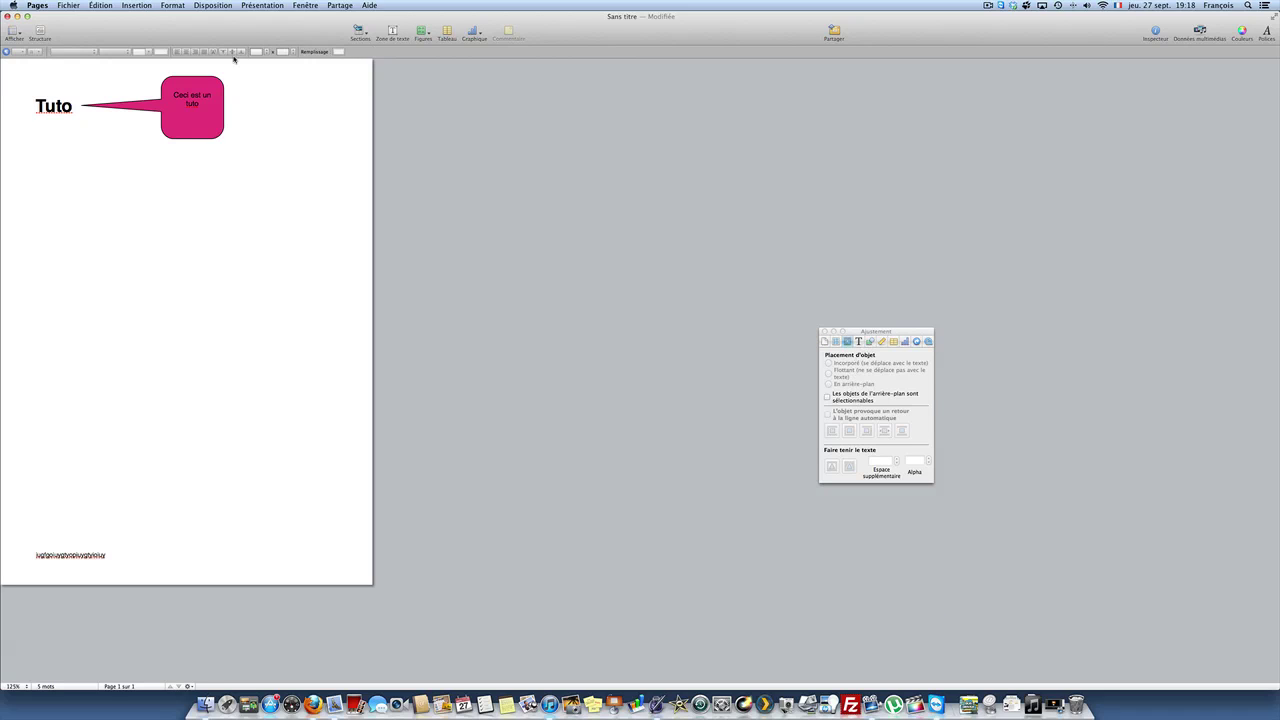
left_click_drag(181, 116, 172, 256)
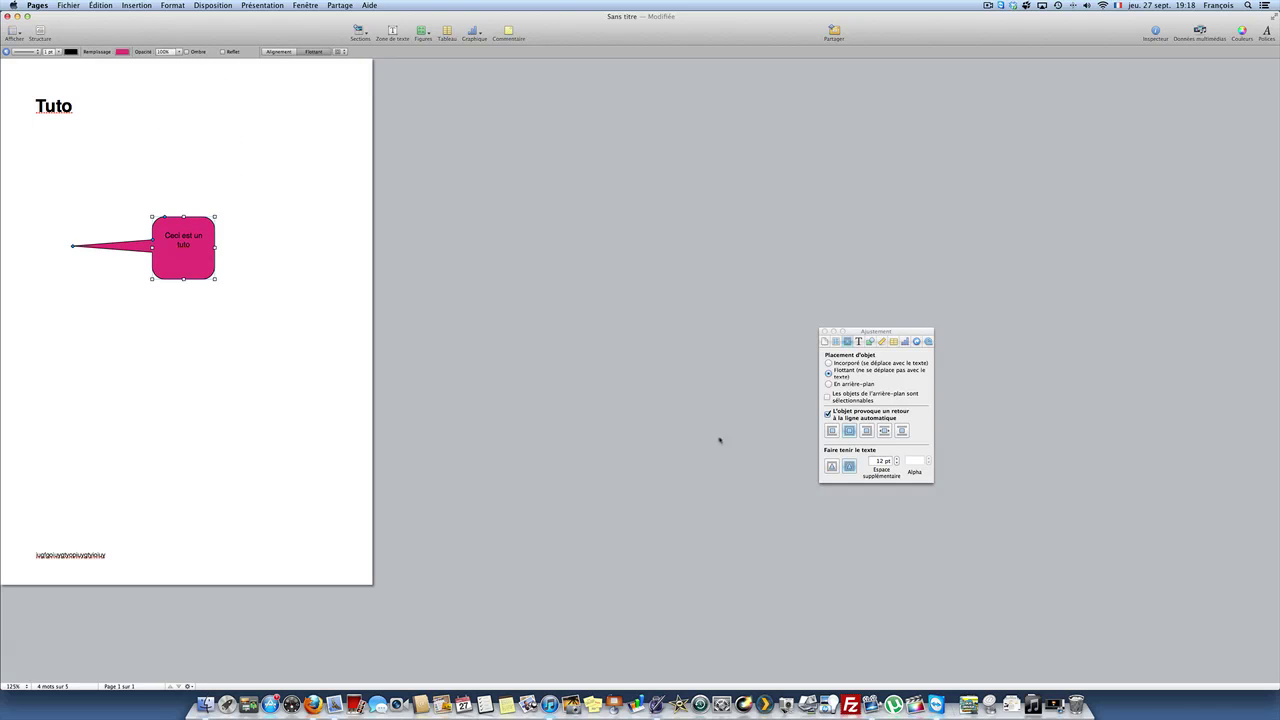
left_click(845, 384)
left_click_drag(204, 241, 219, 268)
left_click(883, 397)
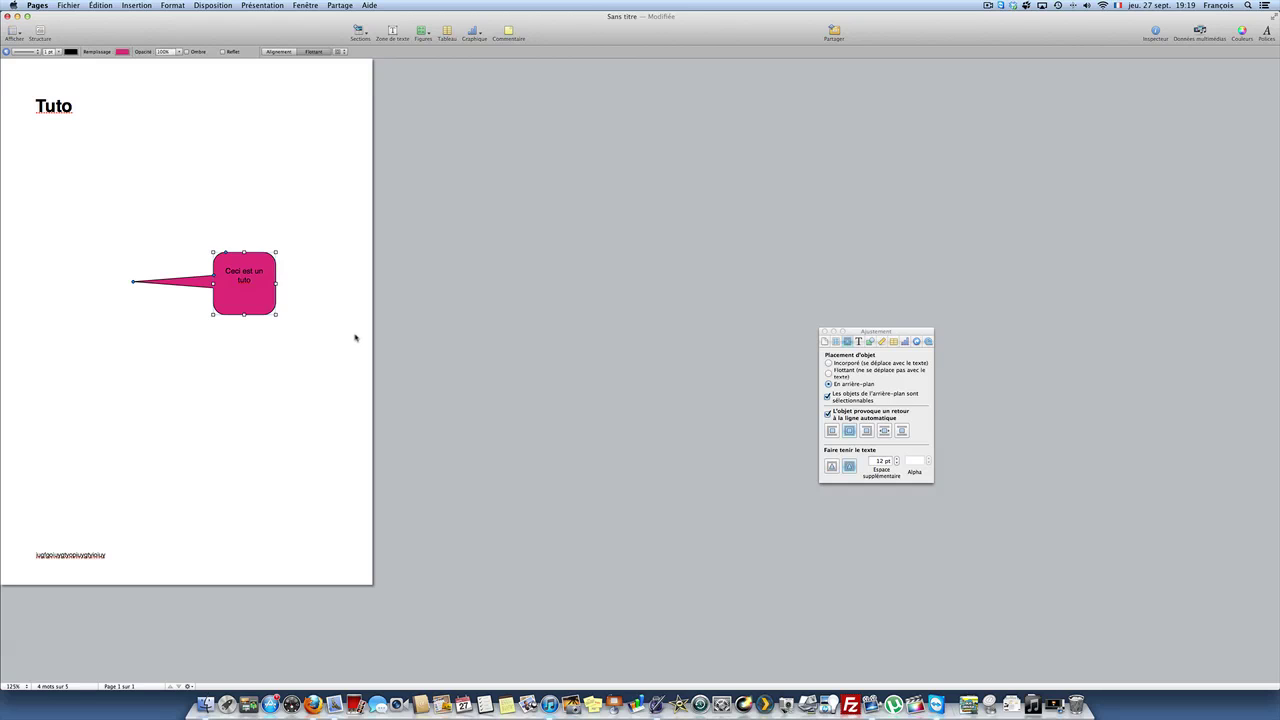
left_click_drag(256, 288, 204, 326)
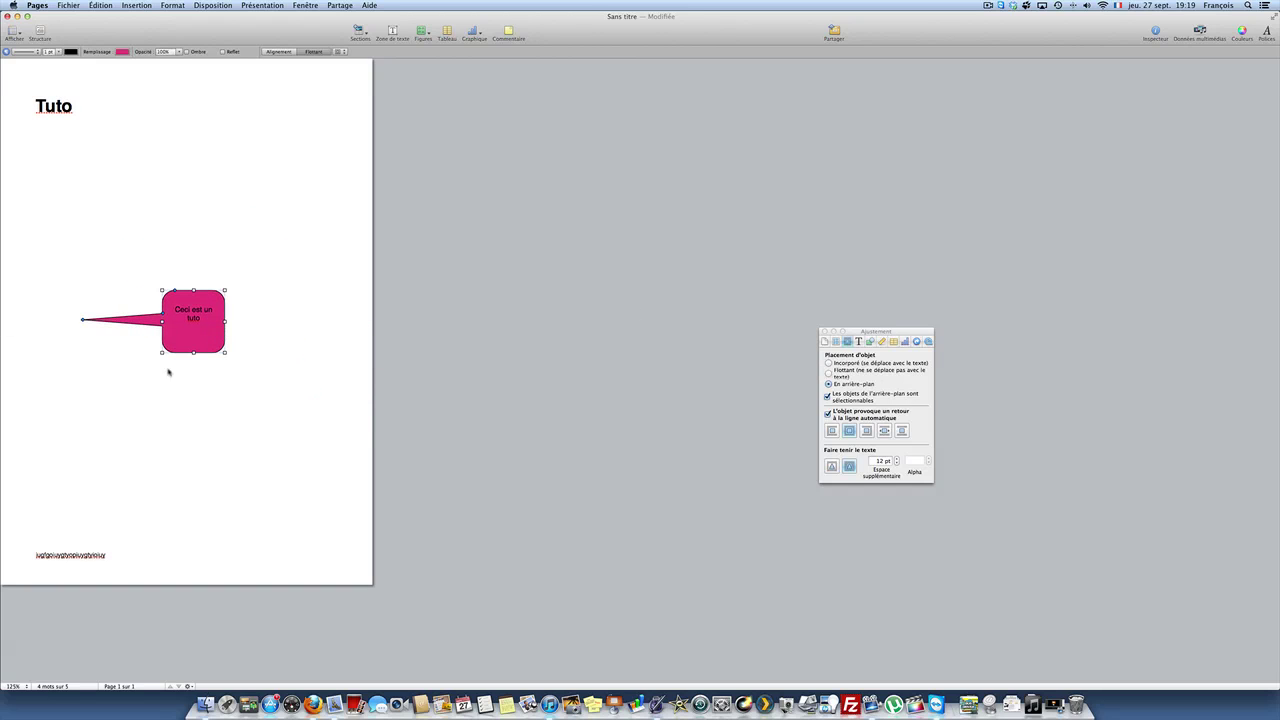
Enter the sample line qzsdfghsddkhdsdfhkgfofdhiuuy below the Tuto title
left_click(859, 343)
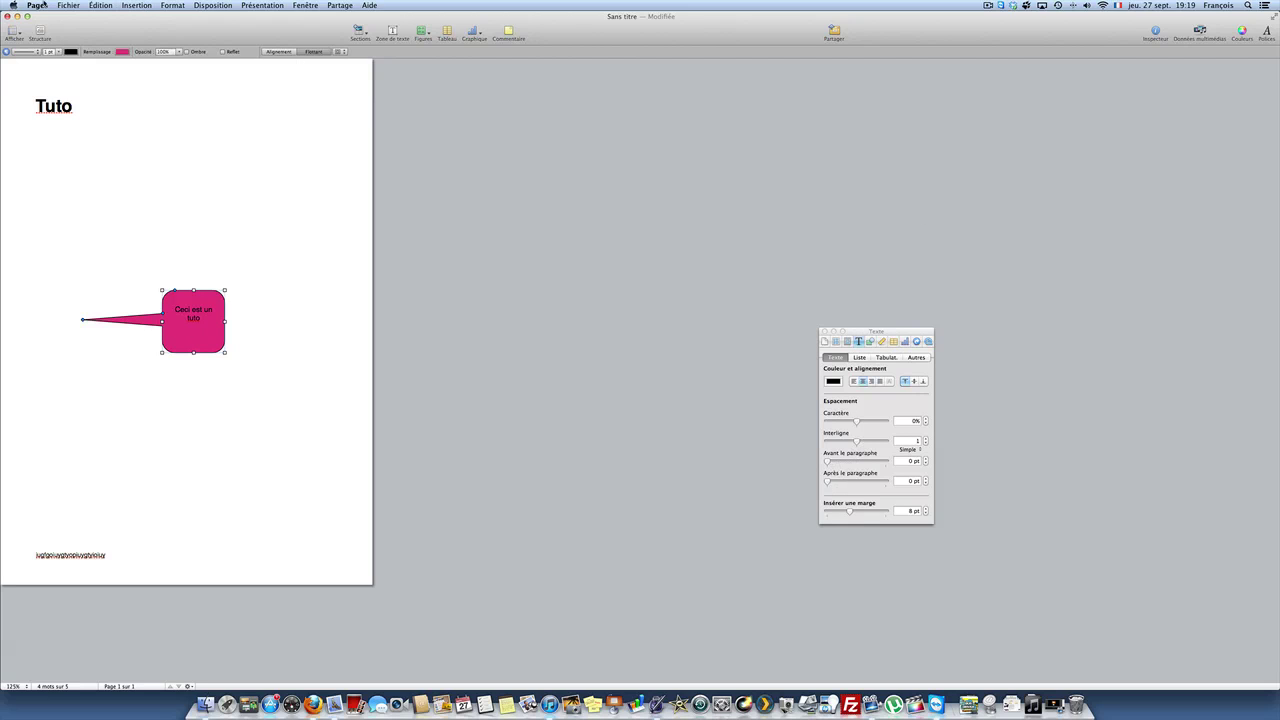
left_click(70, 125)
type("qzsdfghsddkhdsdfhkgfofdhiuuyl")
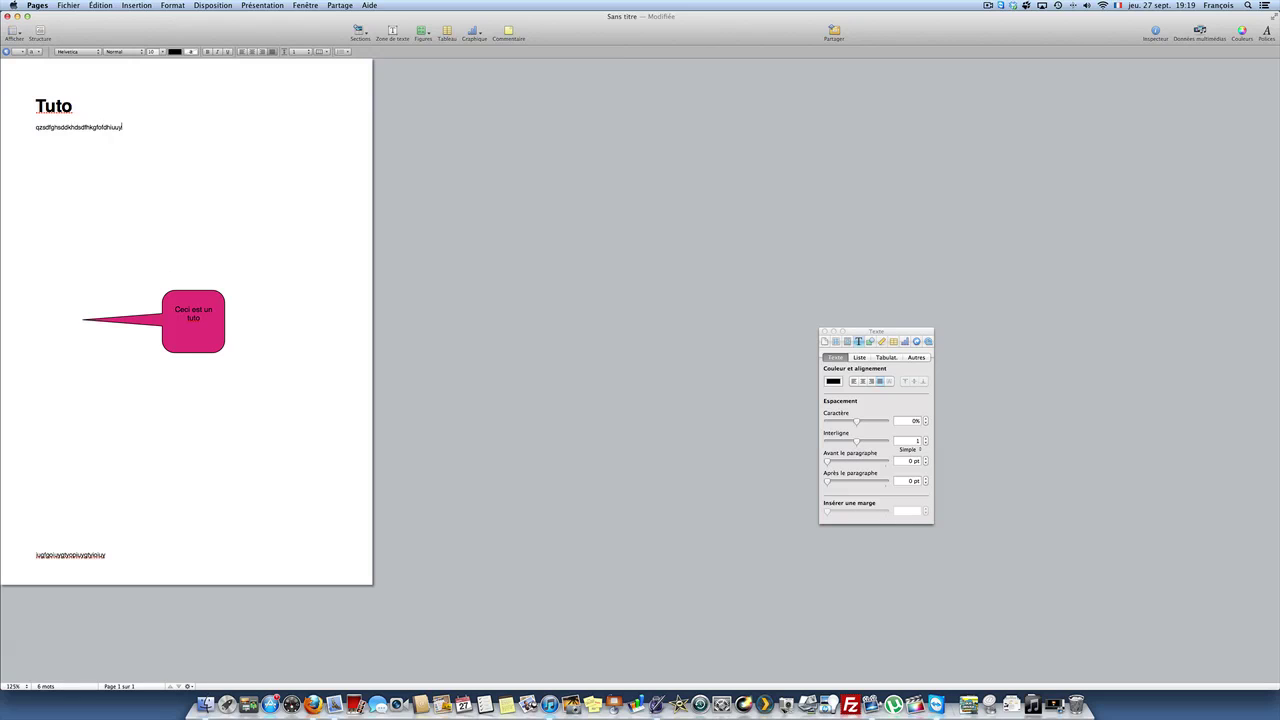
Try 90% character spacing on all the body text, reset it to 0% and set the line spacing to 0.9
key("super+a")
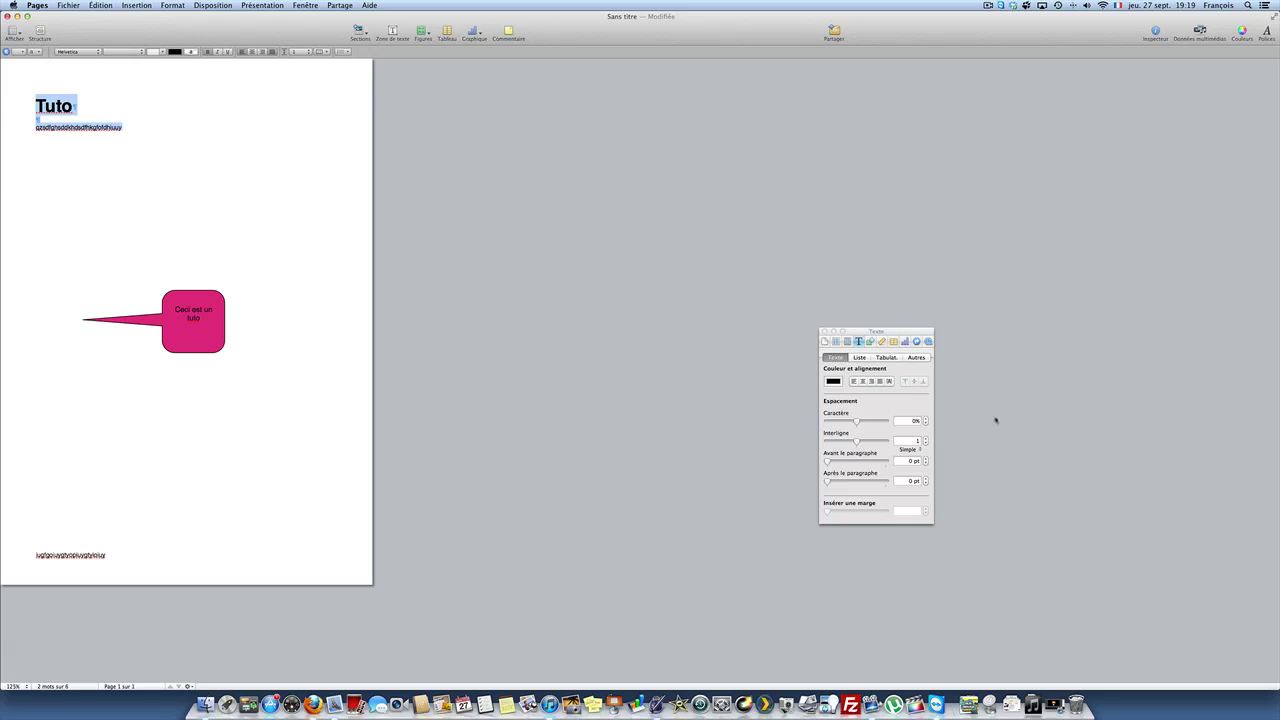
mouse_move(856, 421)
left_mouse_down()
mouse_move(896, 426)
mouse_move(840, 432)
mouse_move(872, 431)
mouse_move(859, 444)
left_mouse_up()
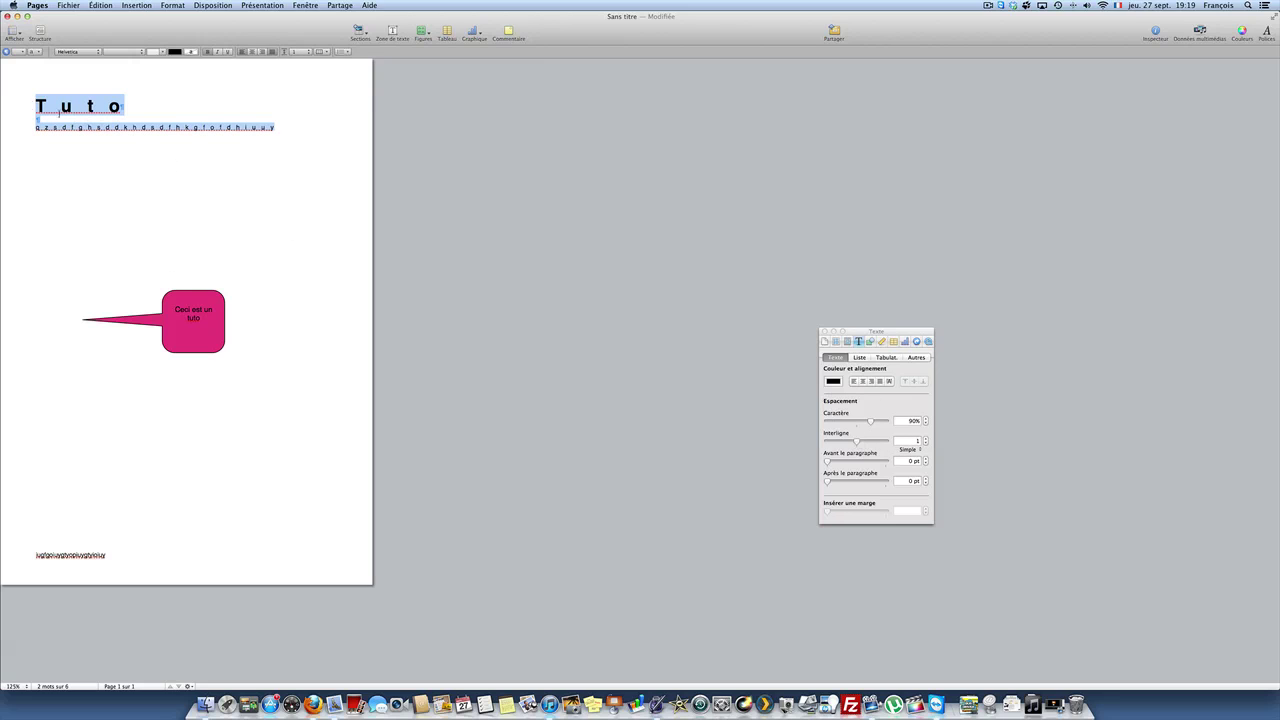
left_click_drag(871, 421, 849, 449)
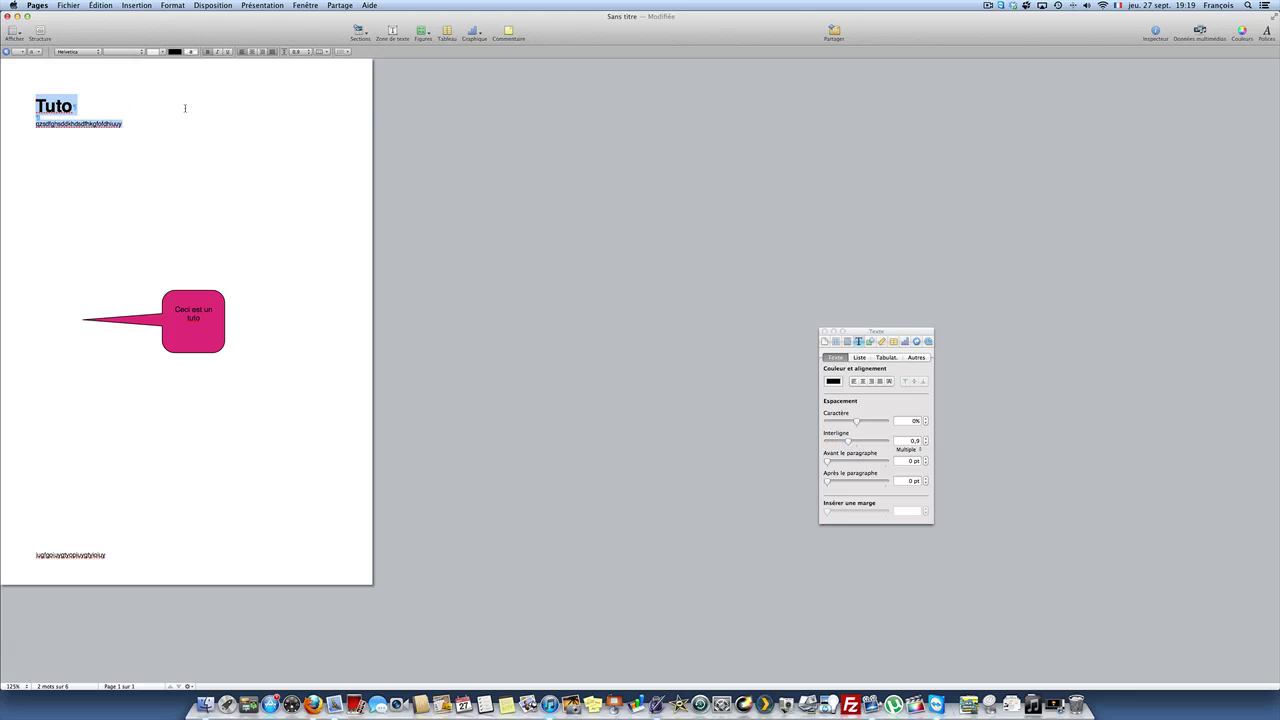
Set the space before each paragraph of the body text to 59 pt
left_click(142, 118)
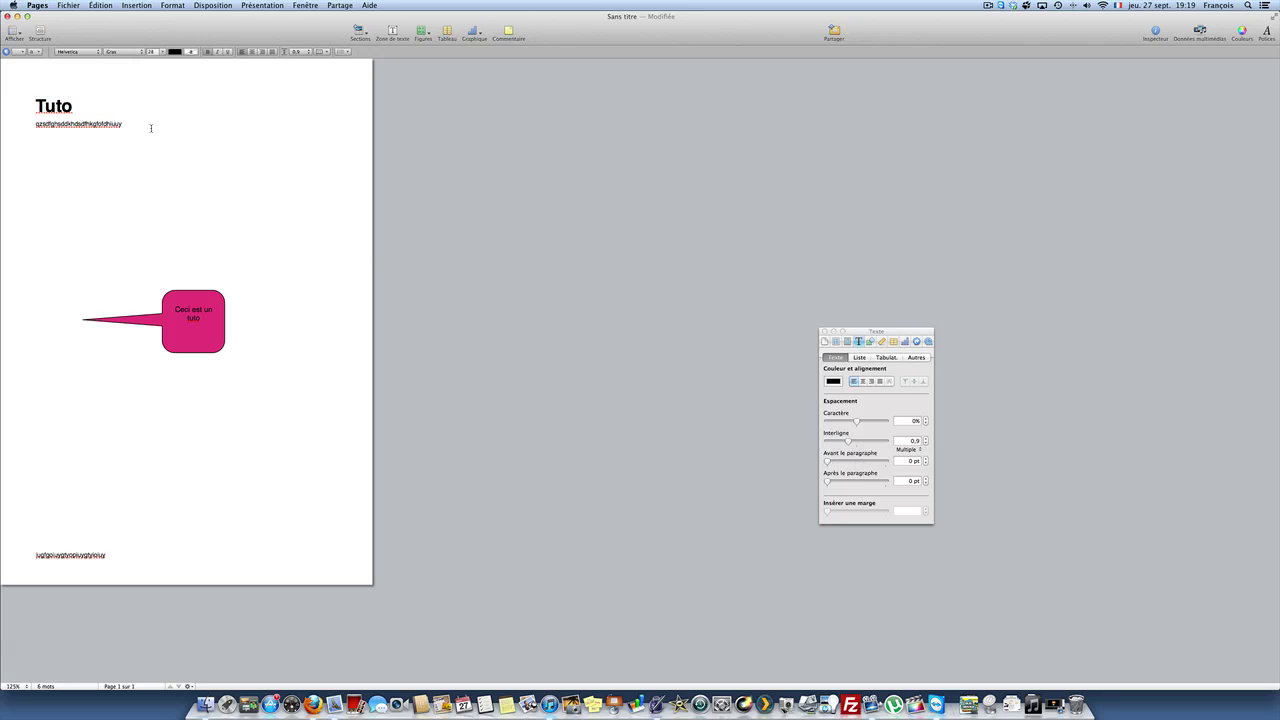
key("super+a")
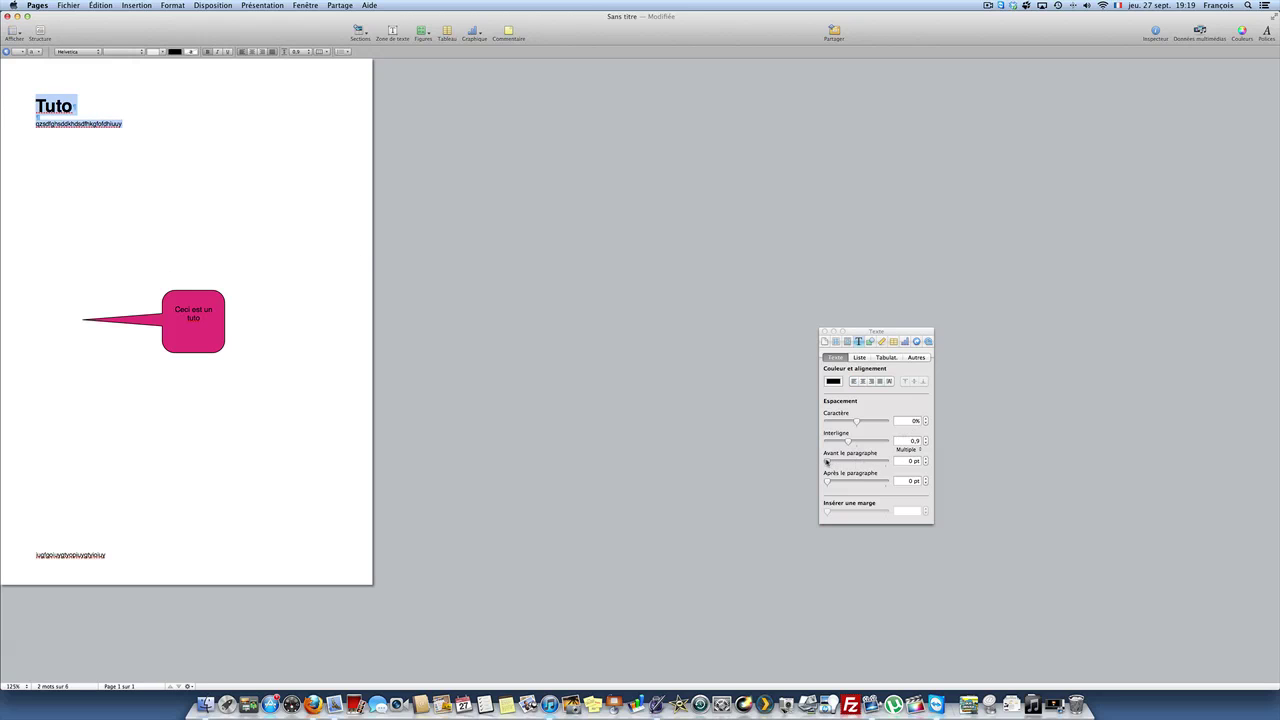
mouse_move(827, 461)
left_mouse_down()
mouse_move(880, 461)
mouse_move(848, 461)
left_mouse_up()
Set the sample line's paragraph spacing to 0 pt before and 400 pt after, with line spacing 0.01
double_click(90, 195)
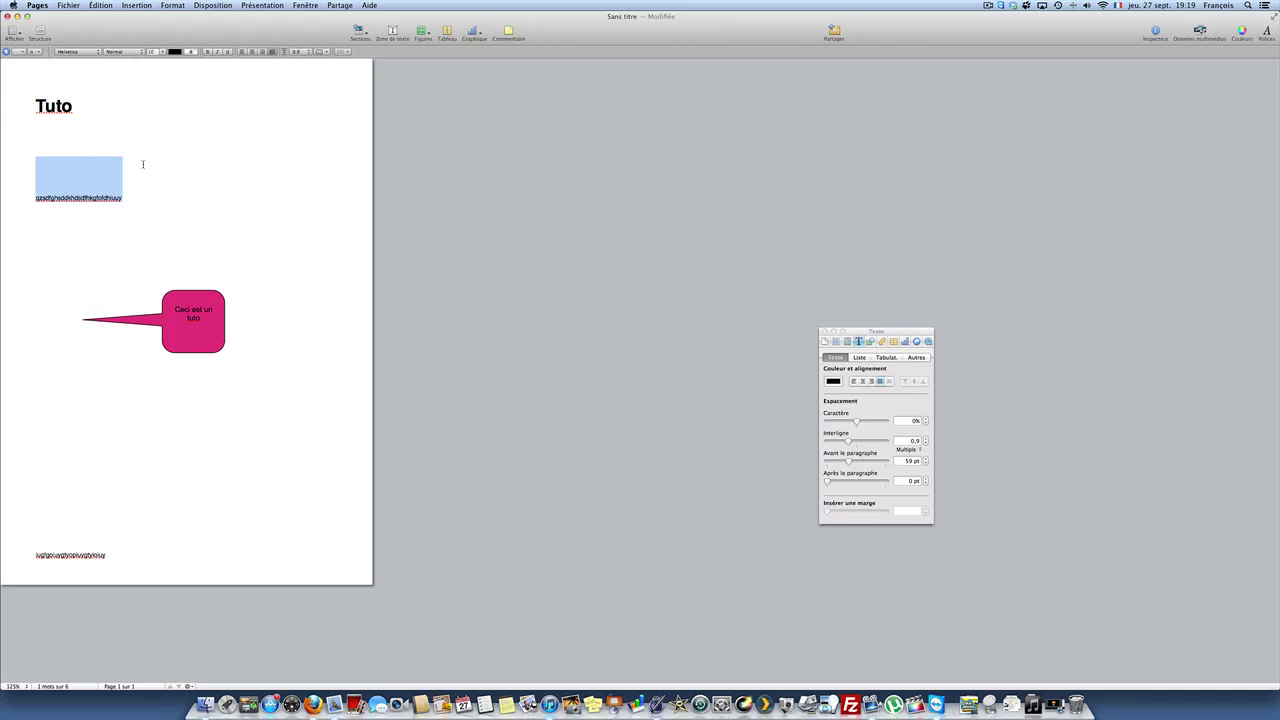
left_click_drag(849, 441, 773, 462)
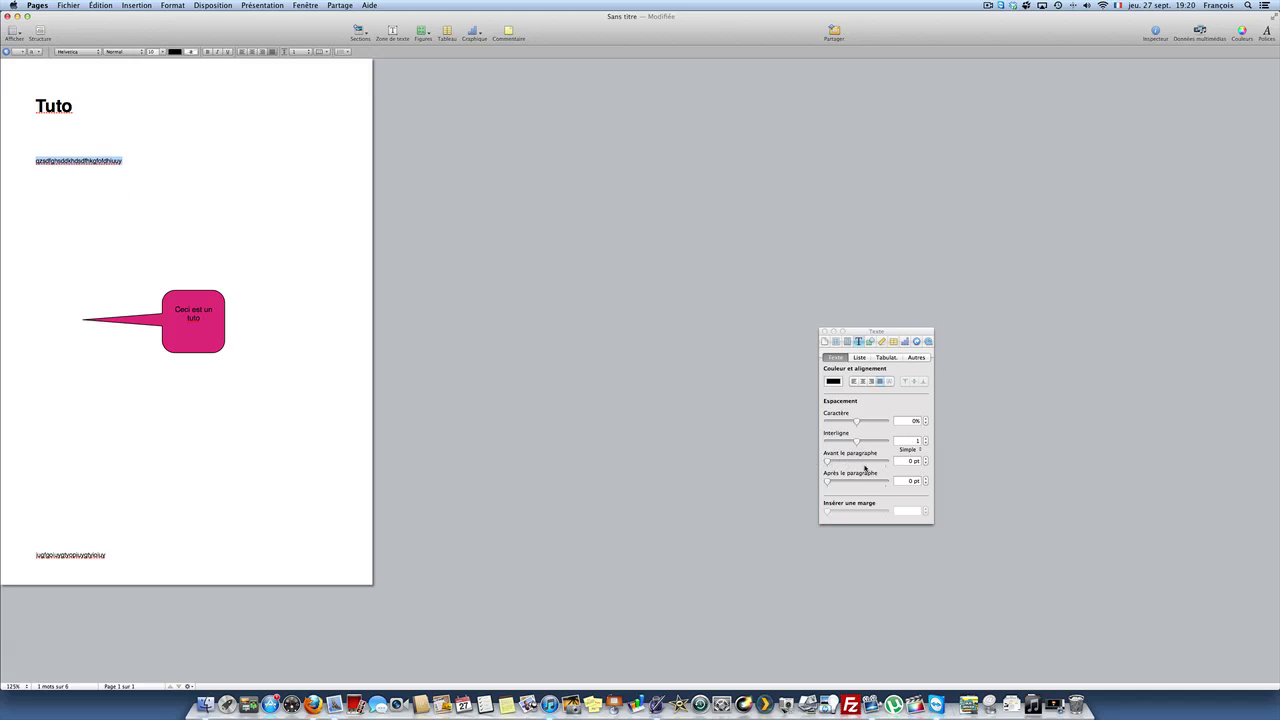
left_click_drag(851, 443, 890, 483)
Add a second paragraph of filler text after the sample line and move the callout past the page's right edge
left_click(156, 236)
type("ttyyyytuyyttyyt")
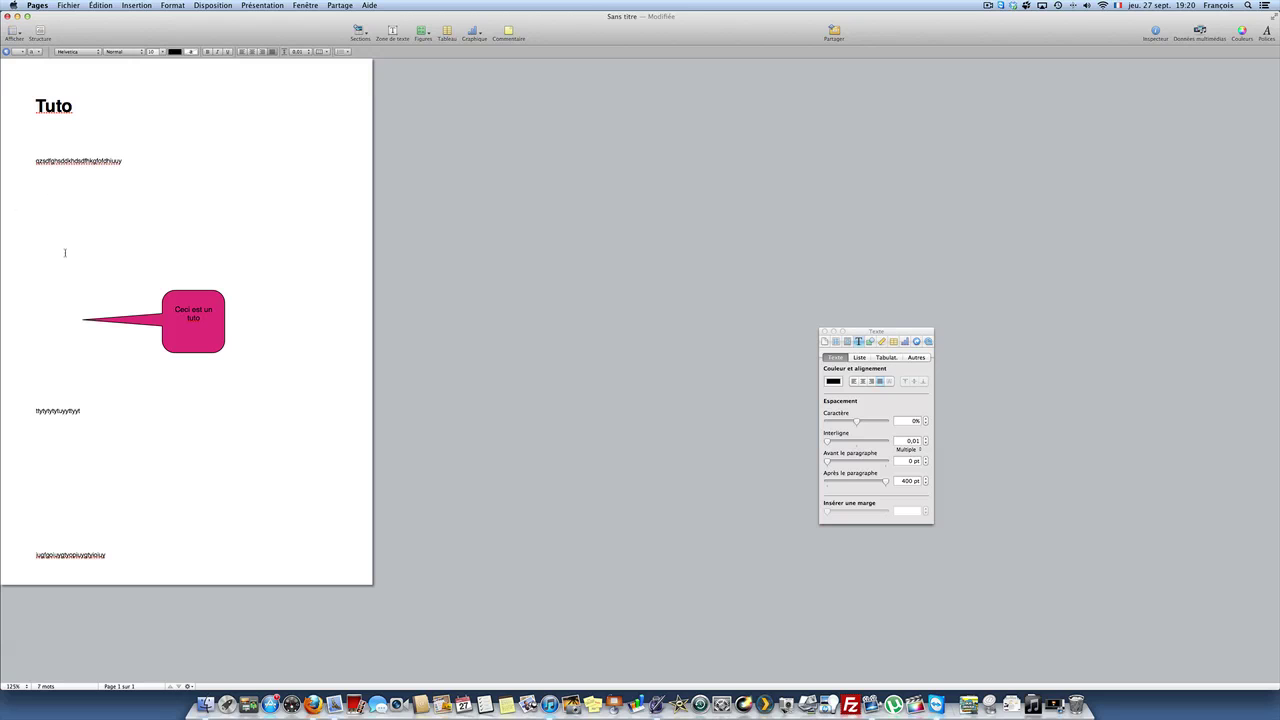
left_click_drag(173, 302, 409, 329)
Delete the first two lines of filler text below the Tuto title, keeping the filler line at the page's foot
left_click(74, 373)
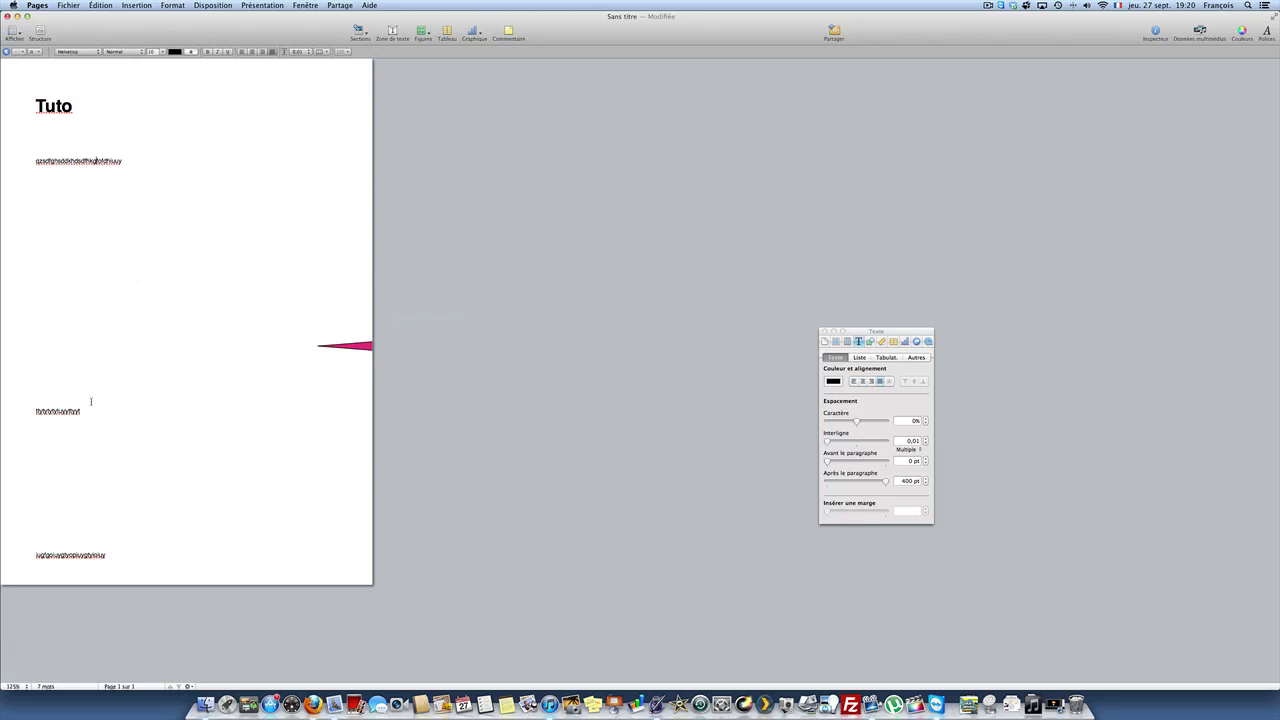
left_click_drag(121, 425, 5, 253)
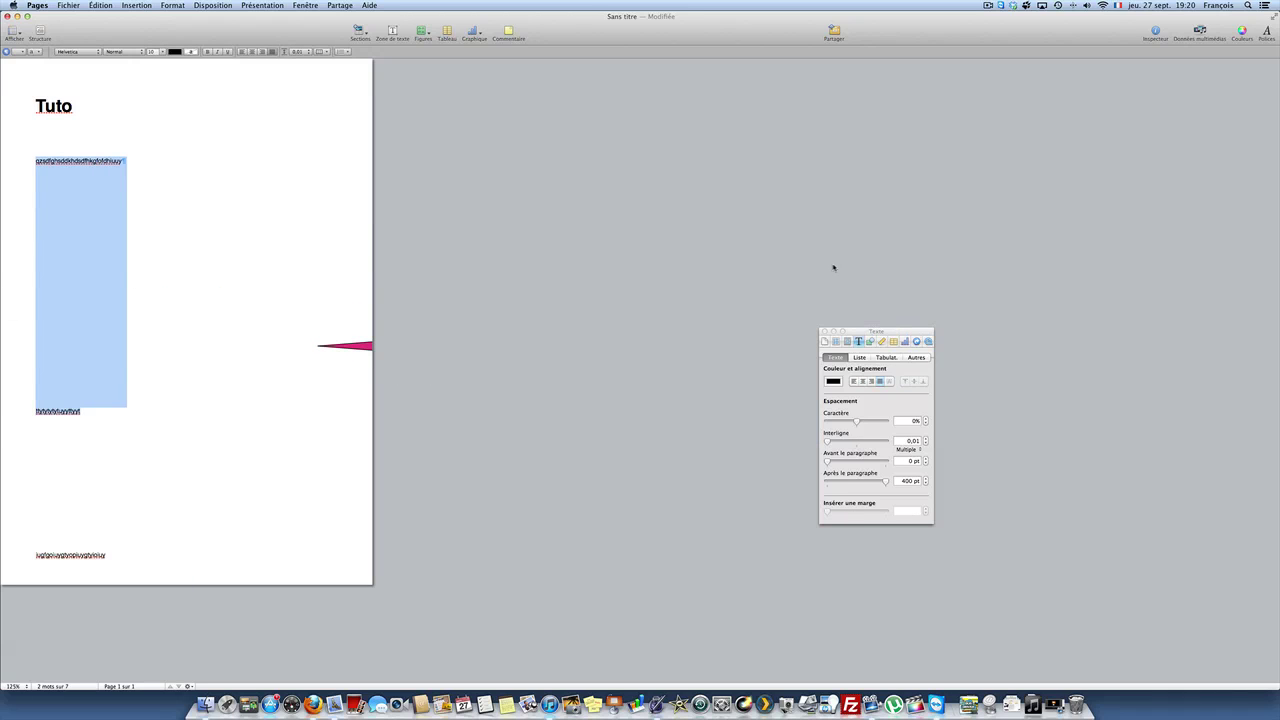
key("BackSpace")
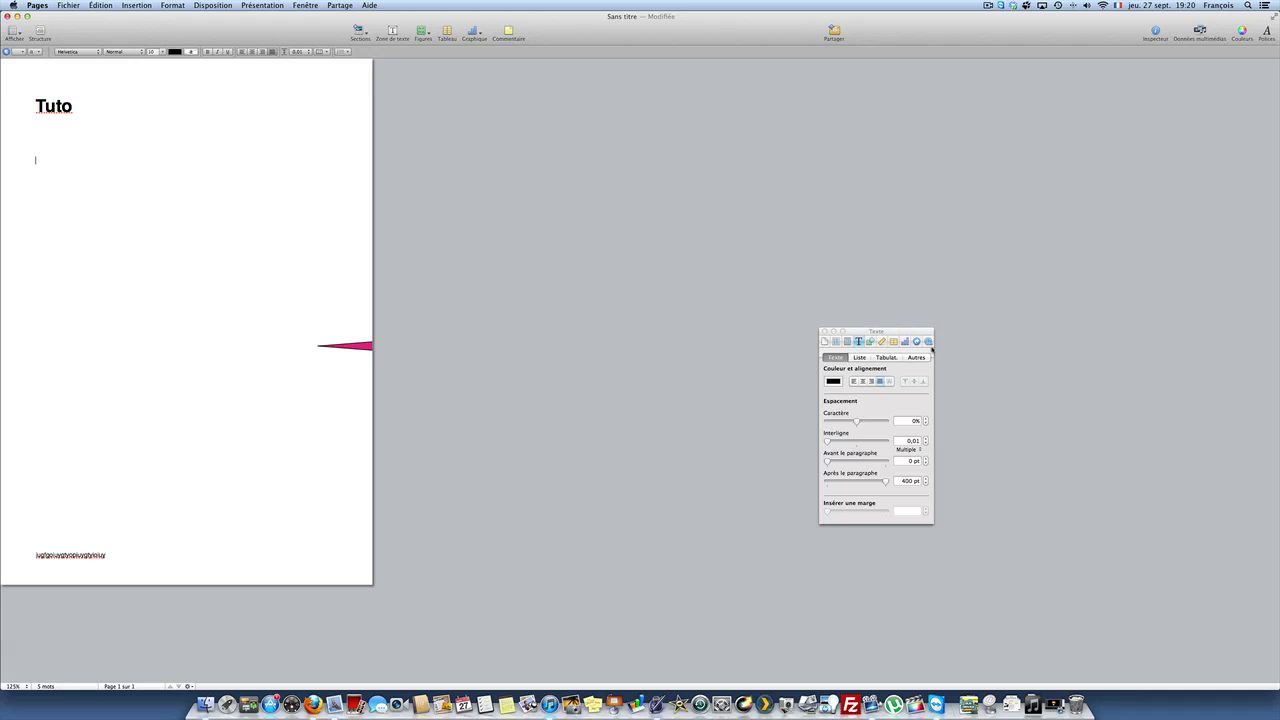
Look through the list and other option groups of the text settings, ending back on the basic text options
left_click(884, 357)
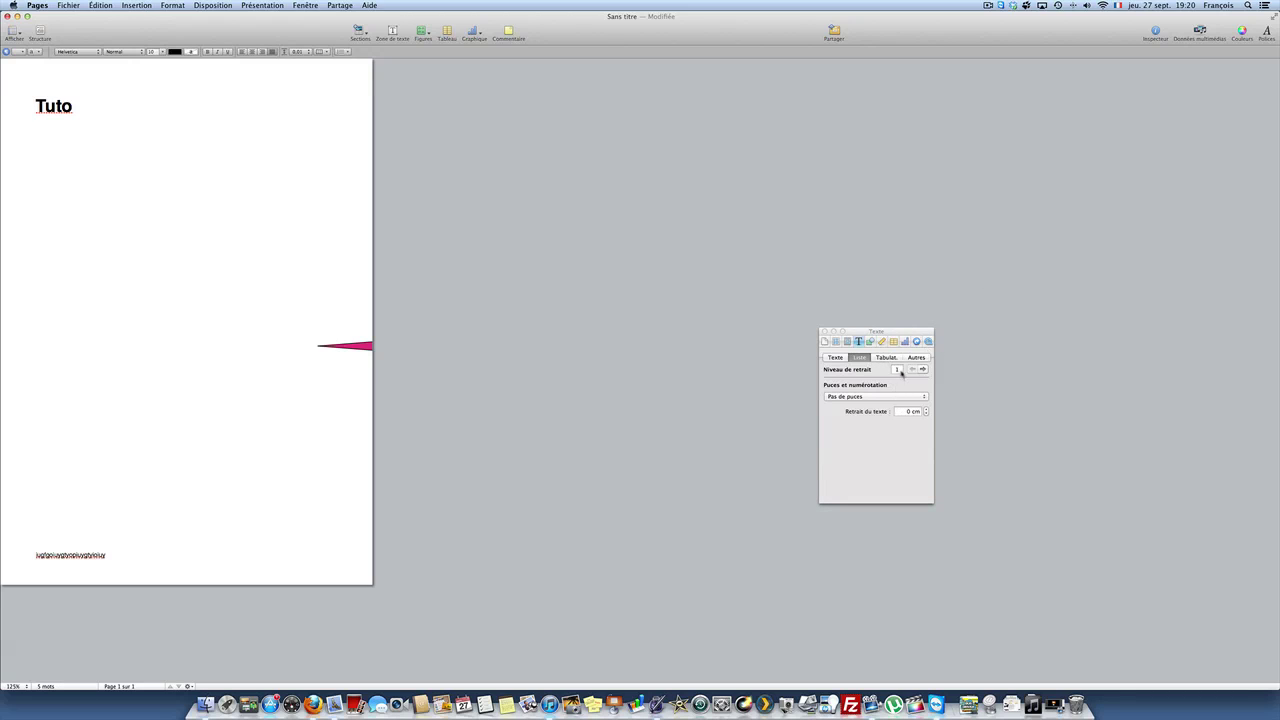
left_click(919, 358)
left_click(835, 358)
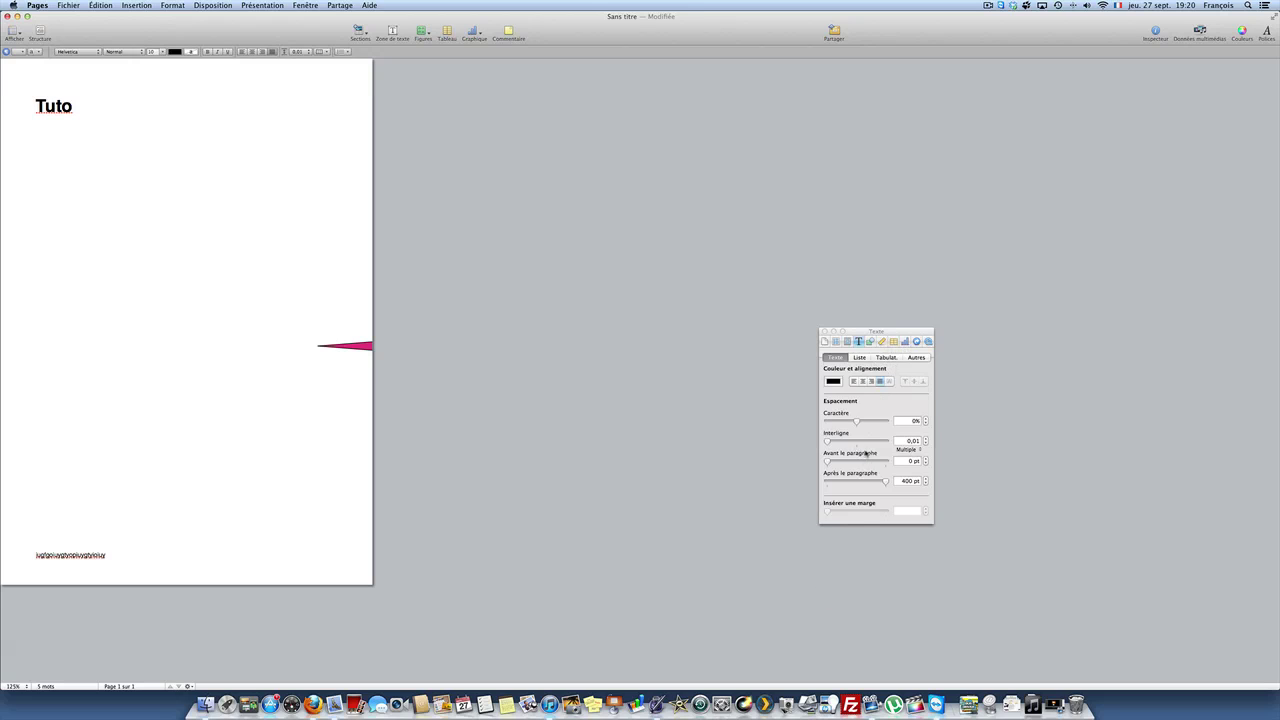
Close the text inspector and delete the pink callout at the page's edge
left_click(824, 331)
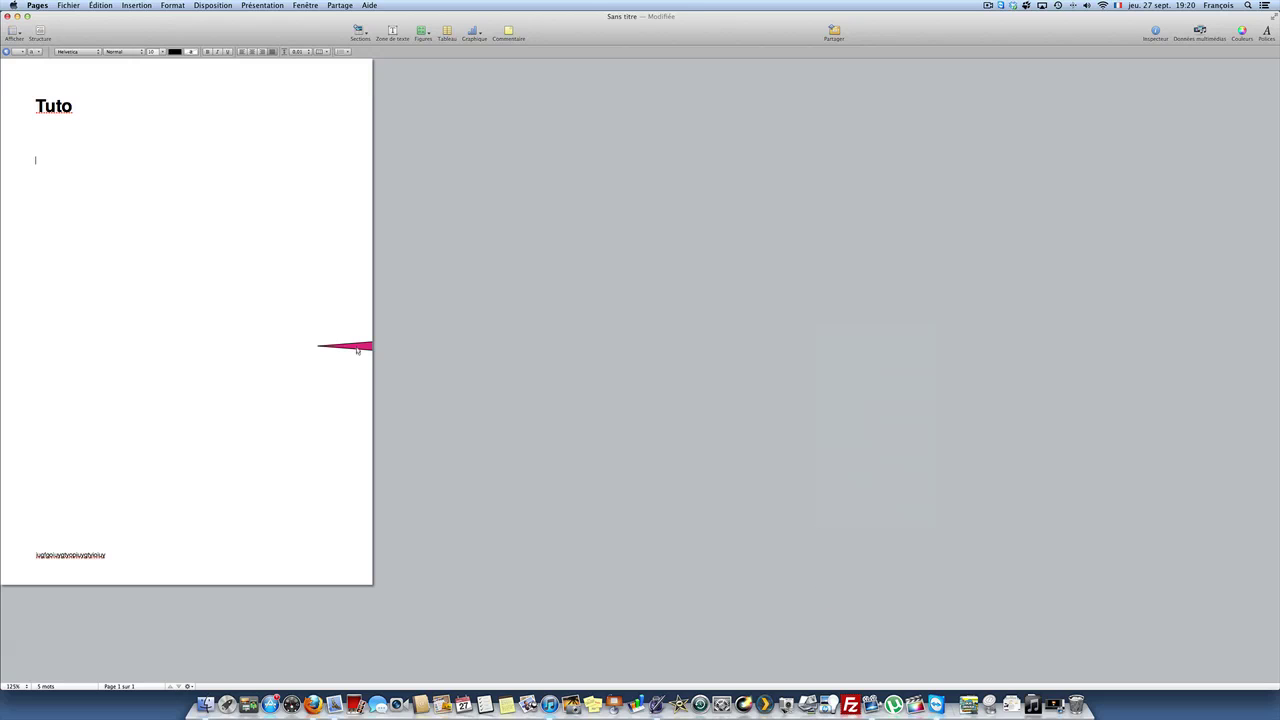
left_click(358, 351)
key("BackSpace")
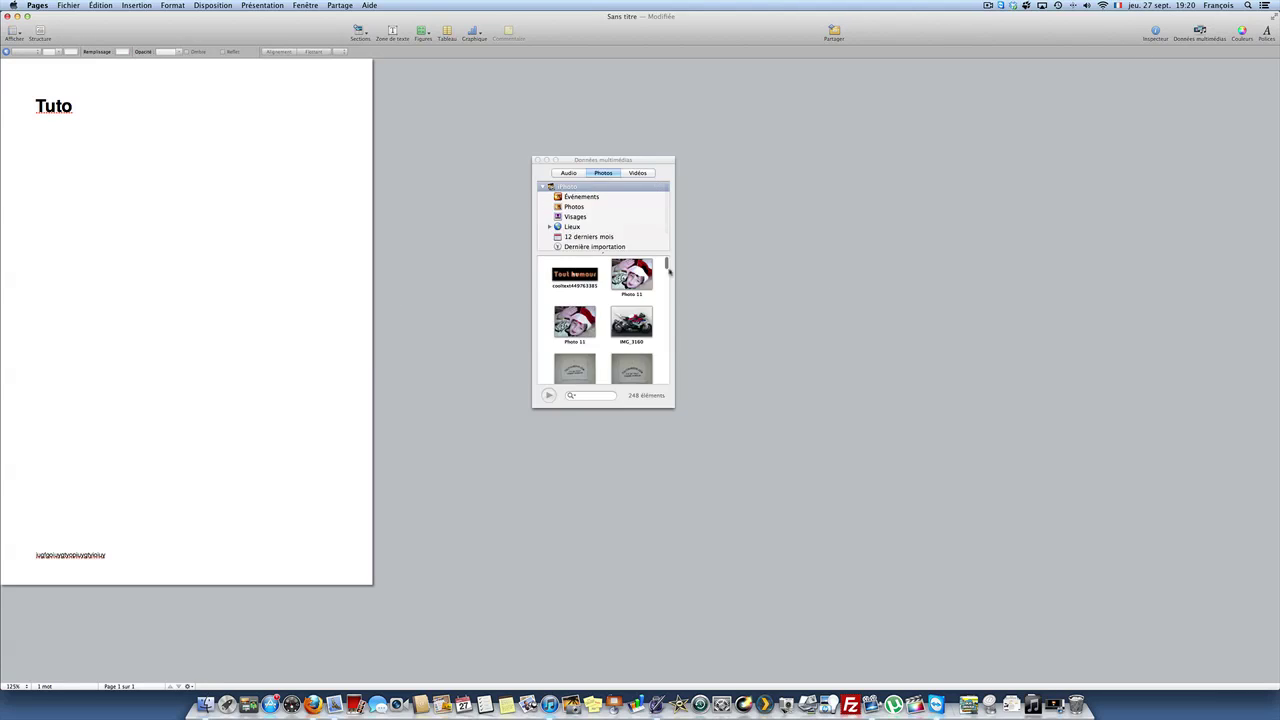
Browse the photo library's pictures in the media browser, return to the first pictures and close the browser
scroll(648, 306, "down", 3)
scroll(648, 300, "down", 10)
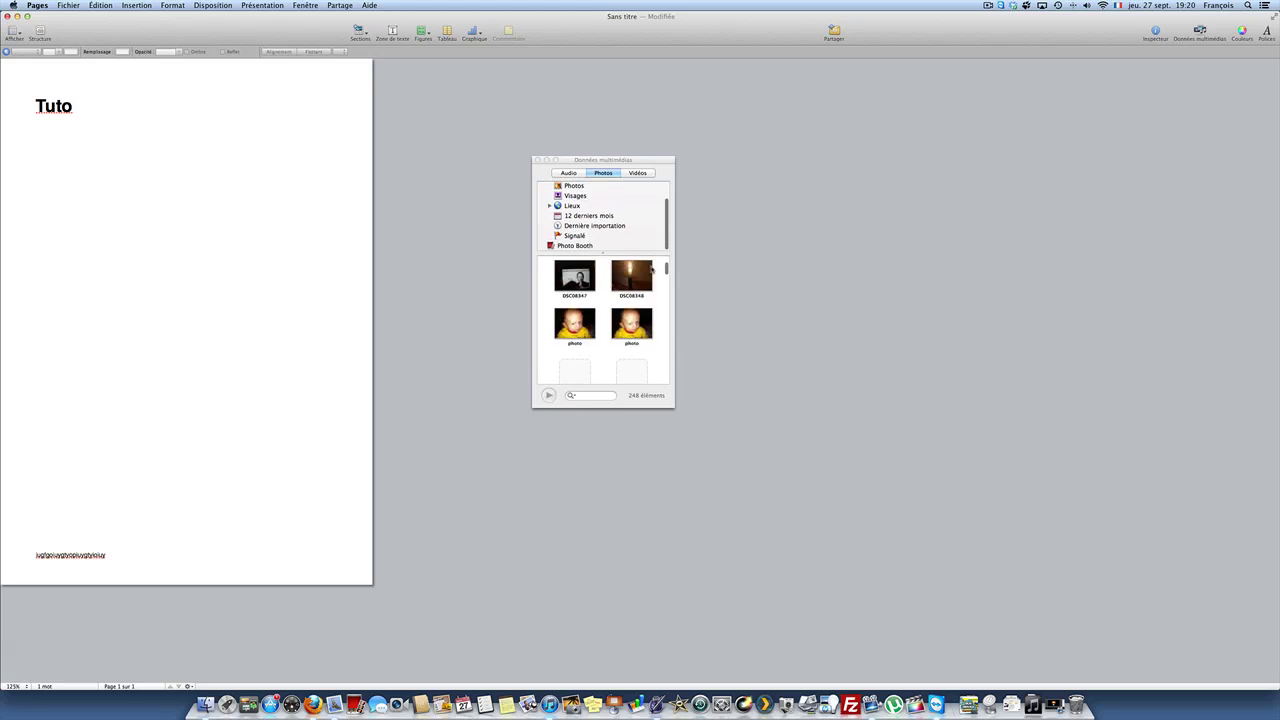
scroll(648, 290, "down", 5)
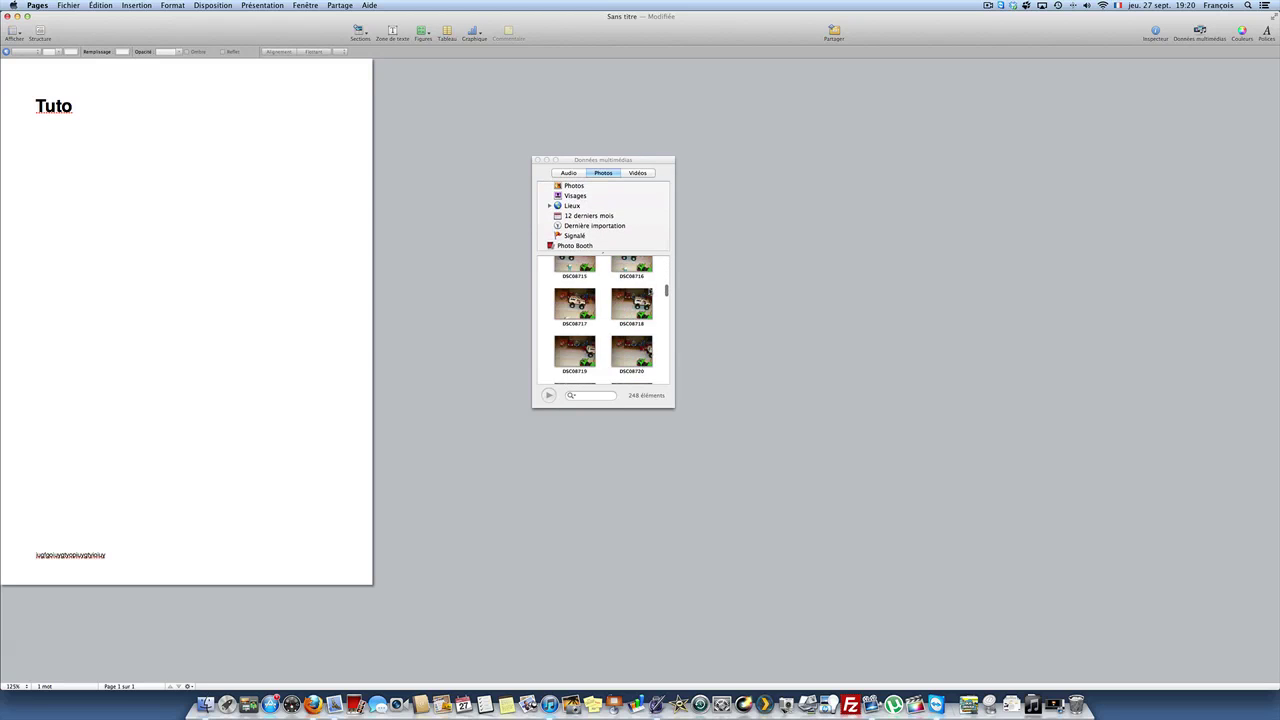
left_click_drag(665, 300, 664, 256)
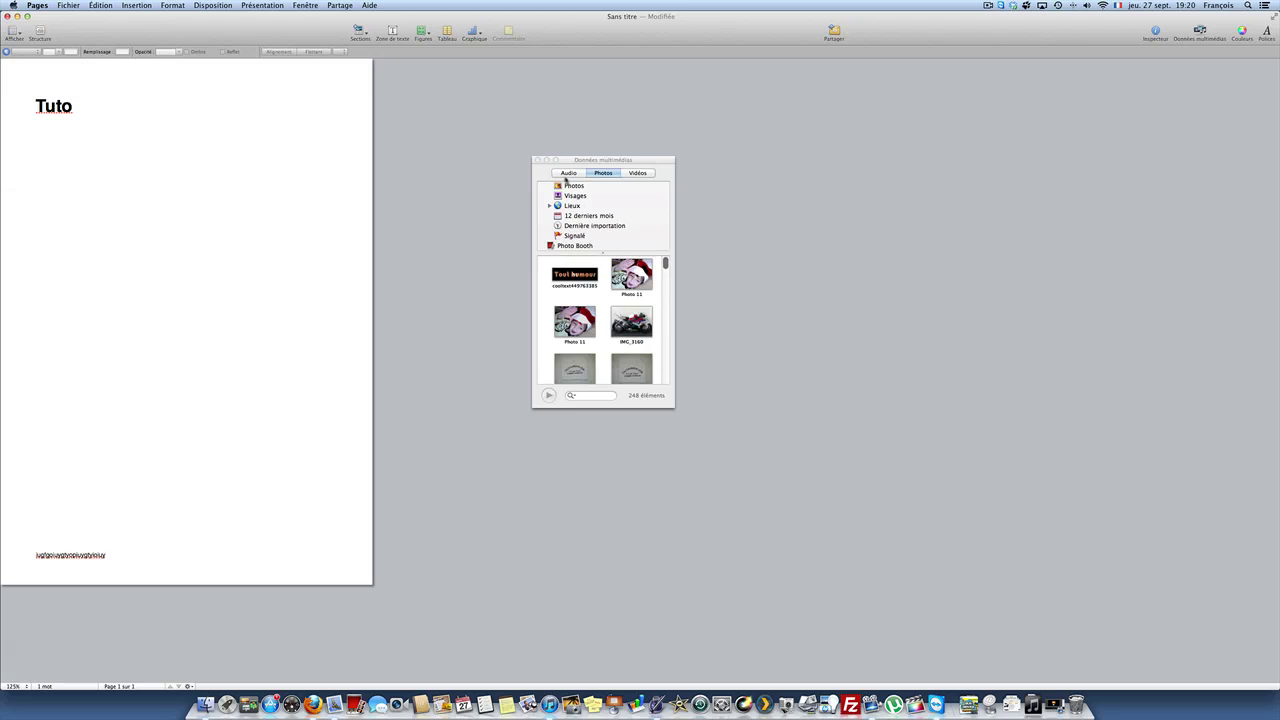
left_click(536, 160)
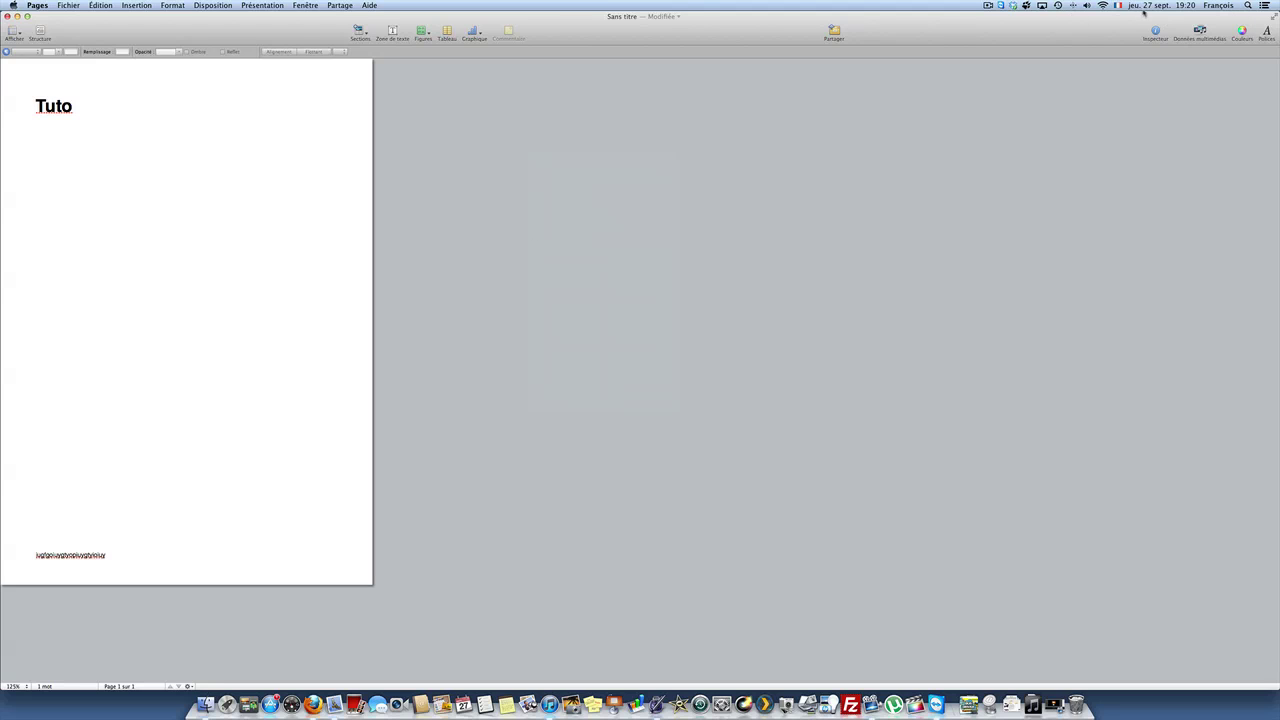
Try to share the document and dismiss the notice
left_click(836, 33)
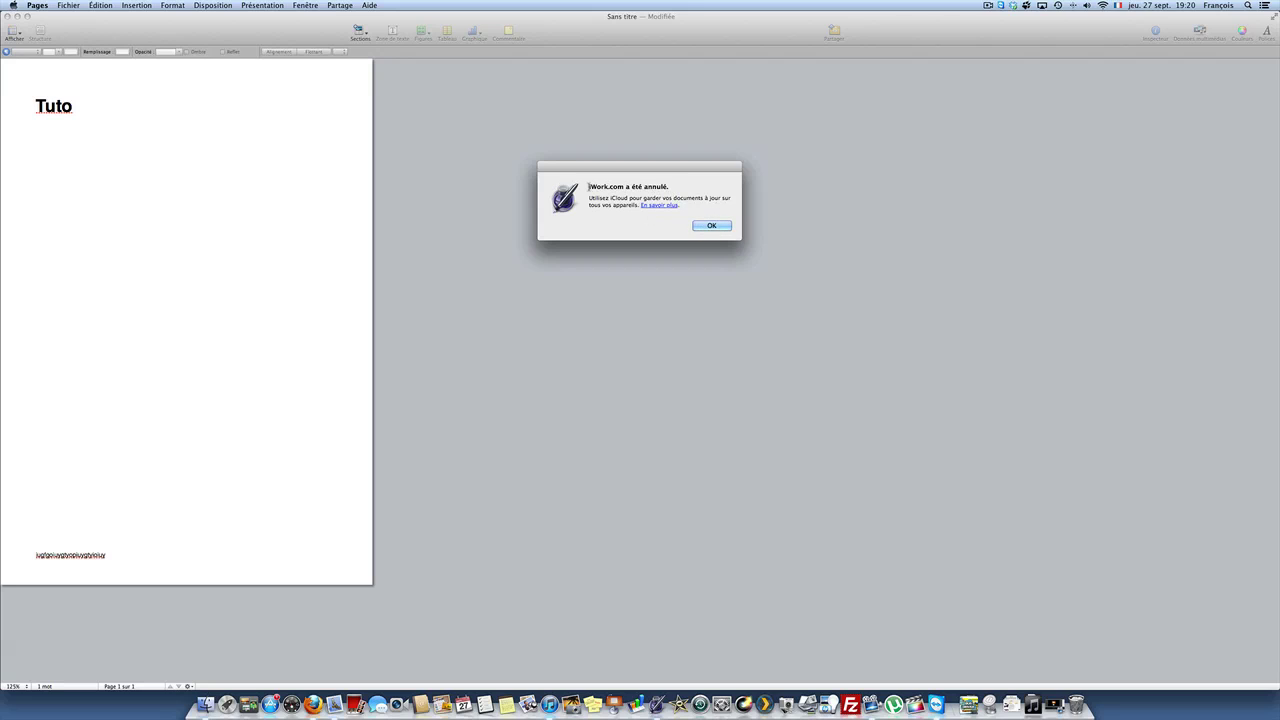
left_click_drag(588, 186, 704, 200)
left_click(712, 226)
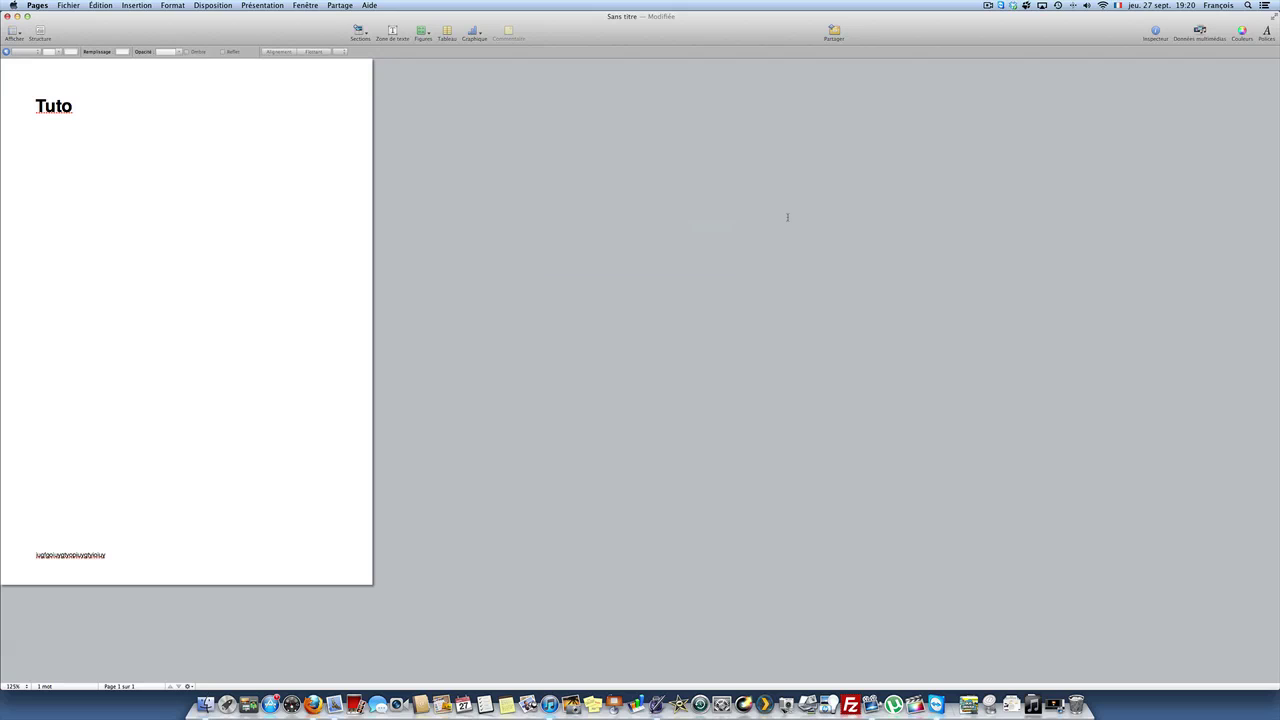